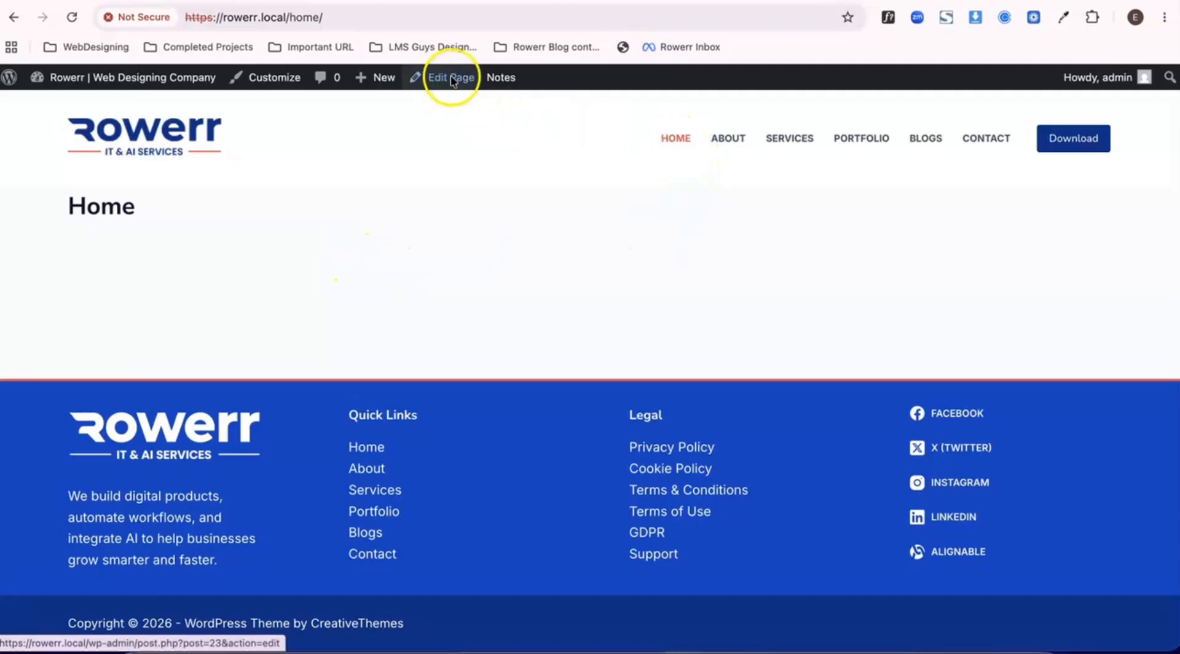
- Open the Home page for editing and search Google for "dummy text" in a new browser tab
left_click(451, 76)
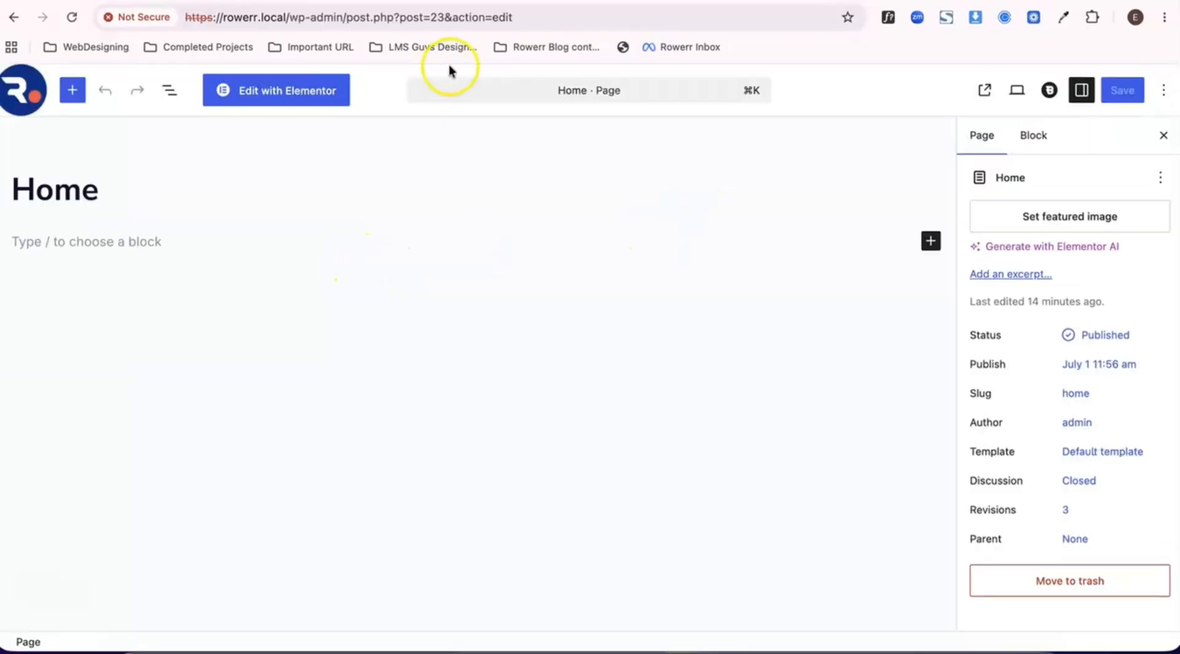
key("super+t")
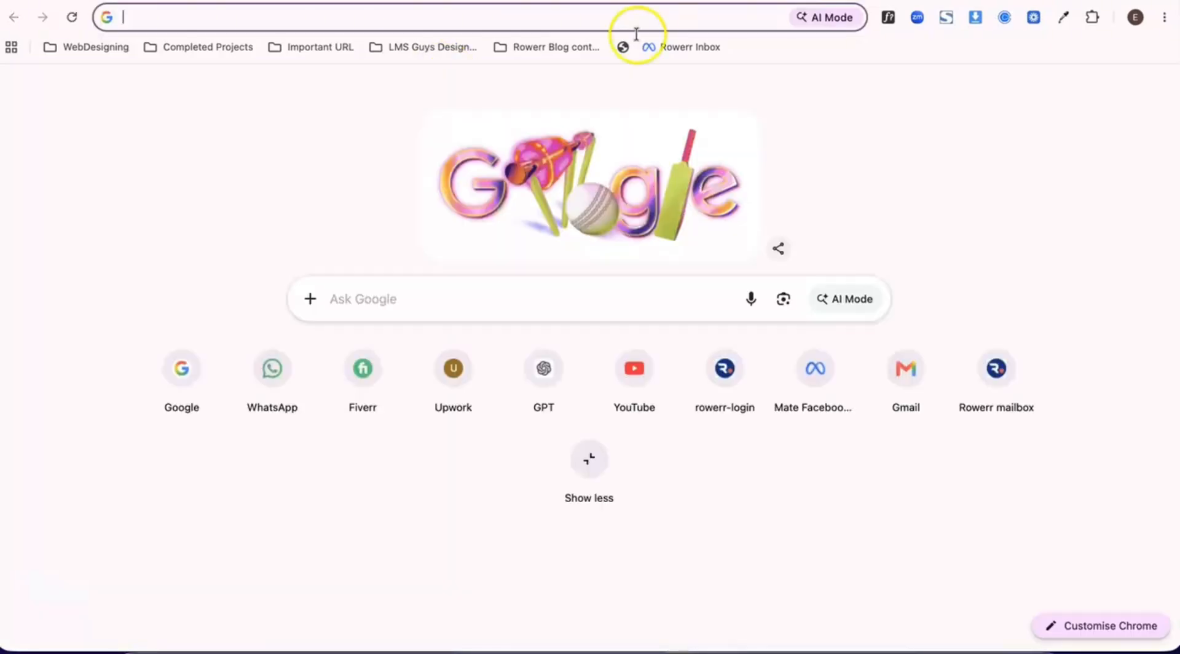
left_click(607, 18)
type("dy")
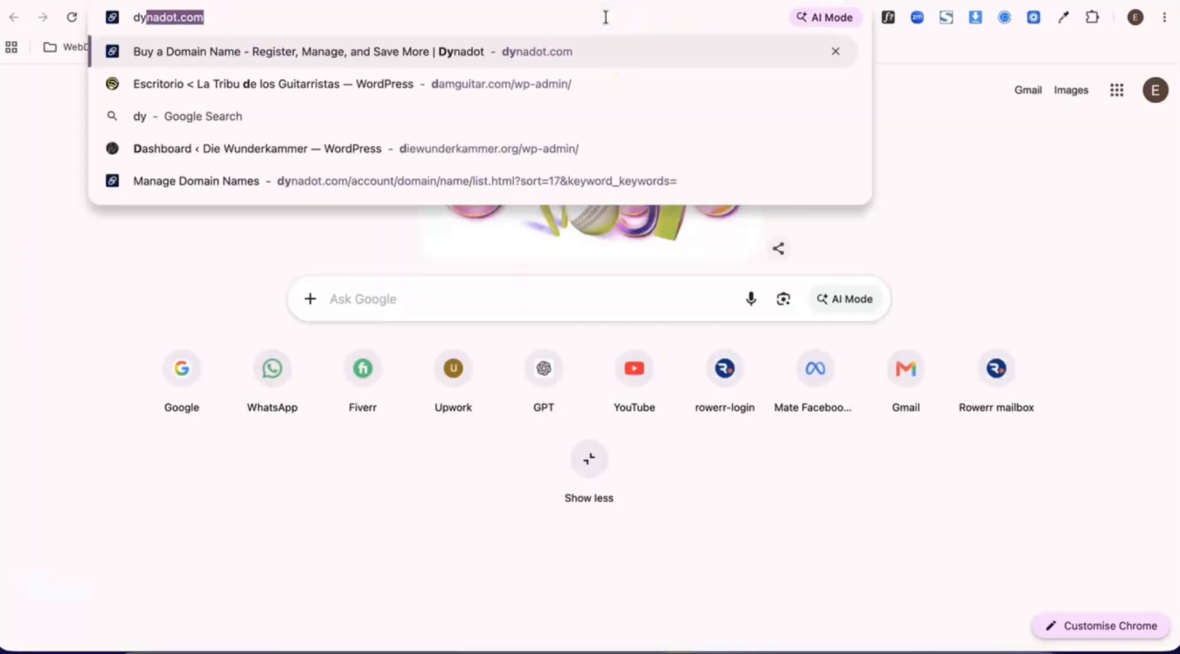
type("umm")
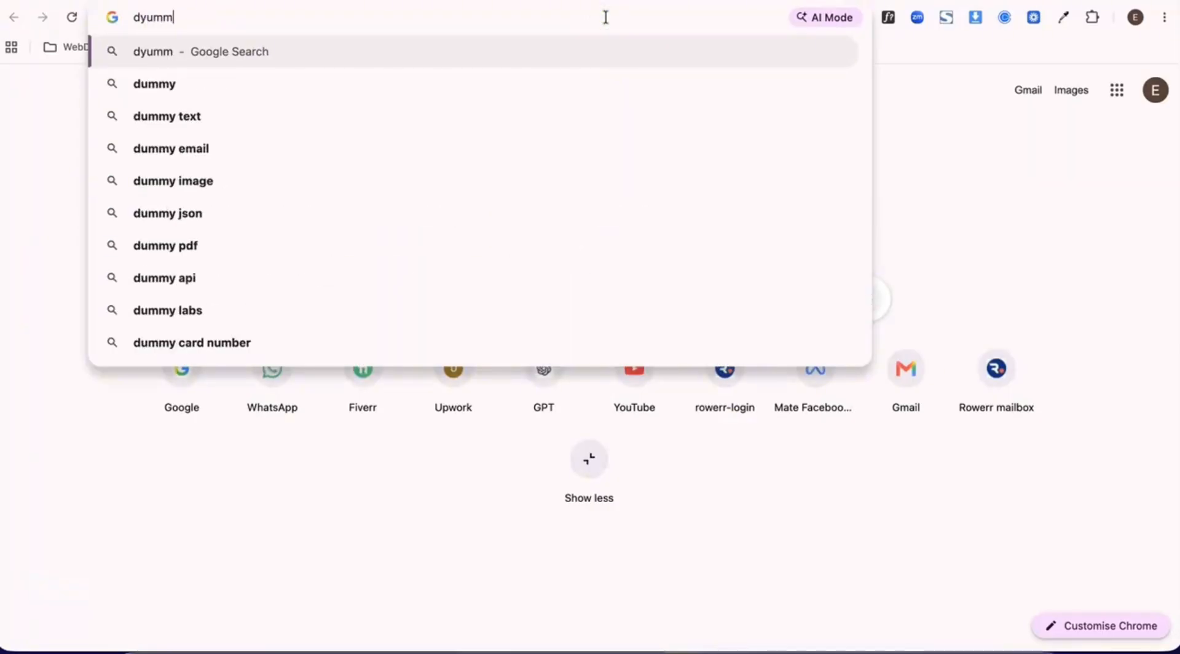
key("Down")
key("Up")
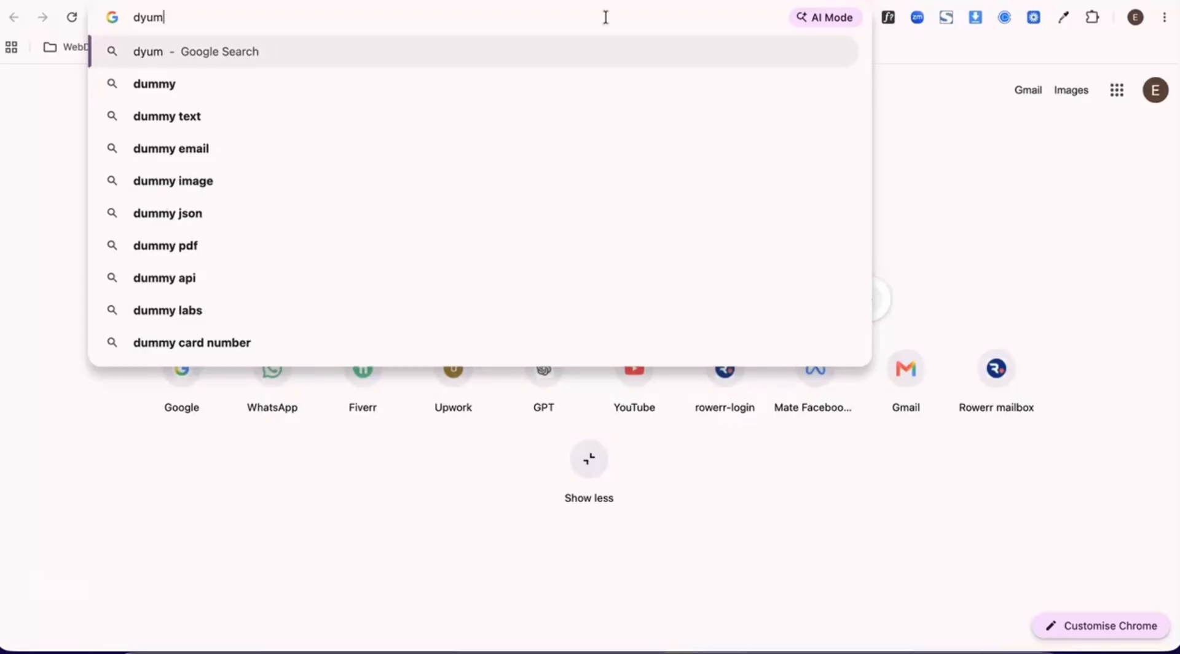
key("BackSpace")
key("BackSpace")
key("BackSpace")
key("BackSpace")
type("dumm")
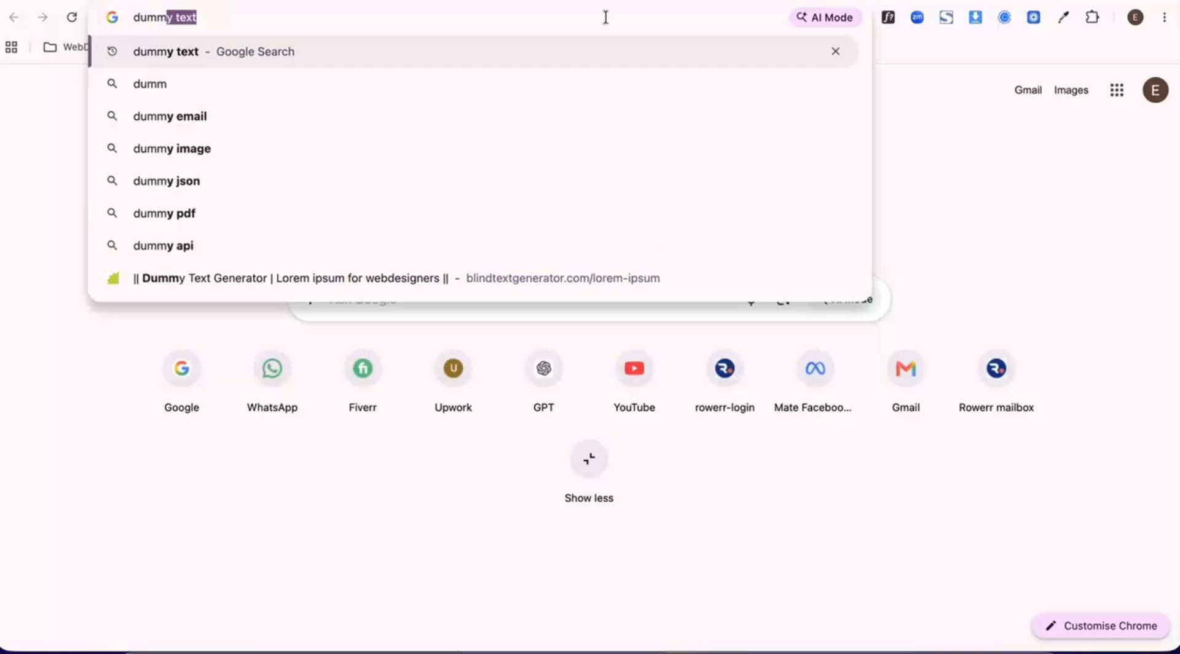
key("Return")
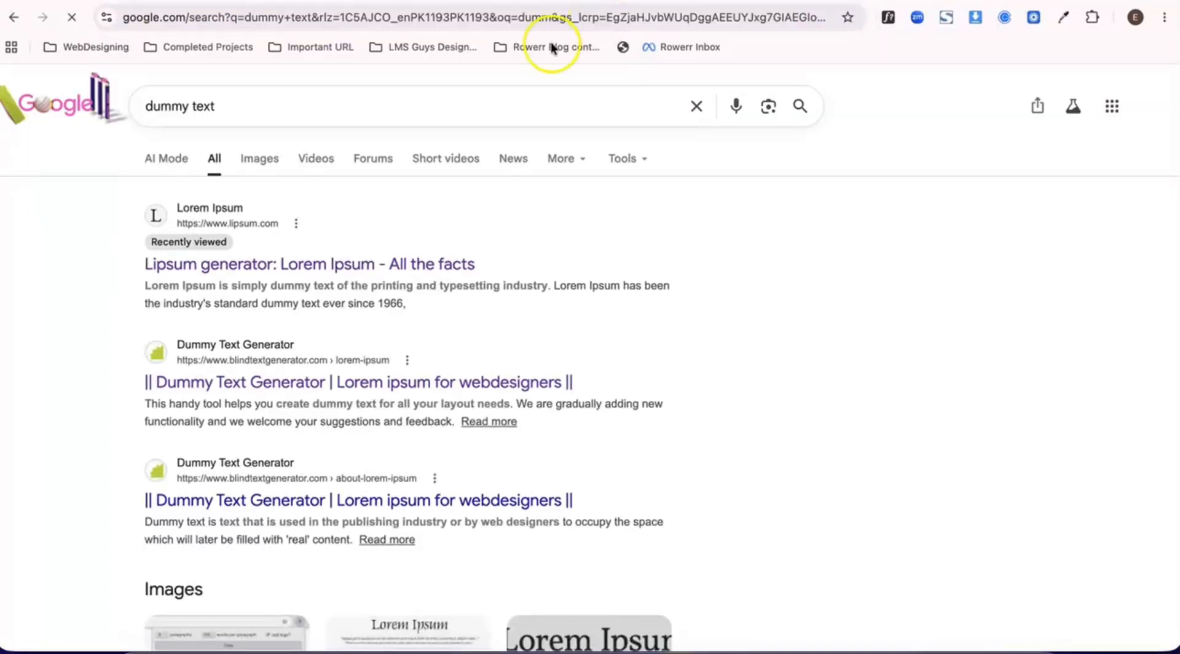
- Generate 1000 words of Lorem ipsum in 8 paragraphs on the Blind Text Generator site and copy the text
left_click(210, 355)
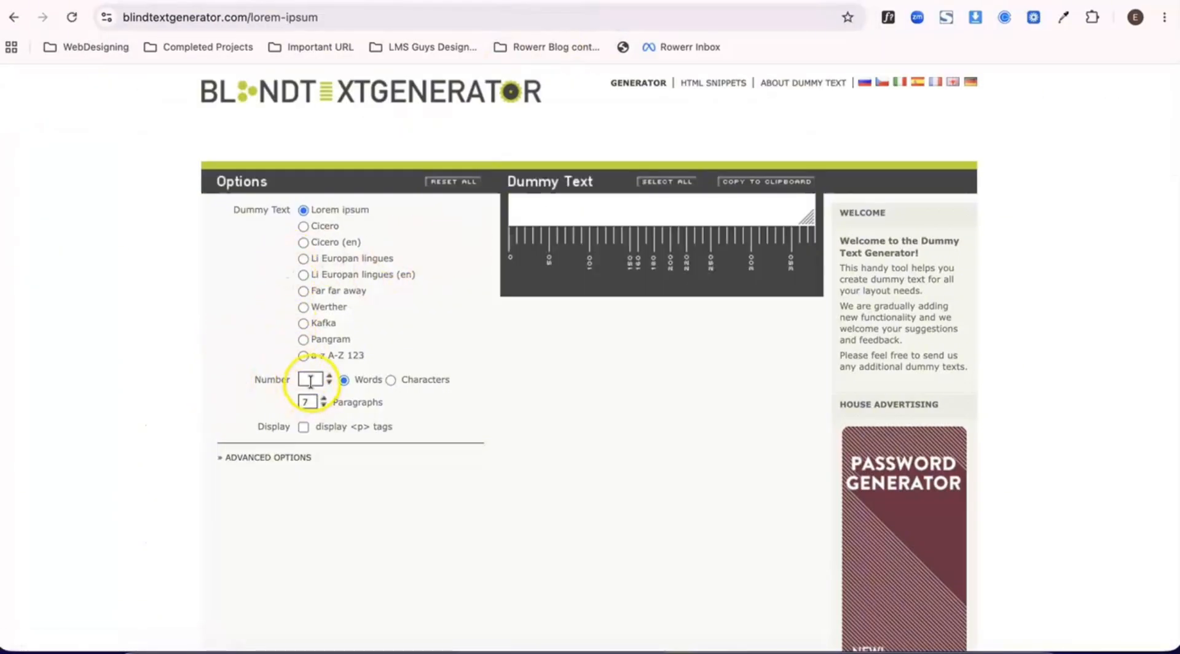
type("1000")
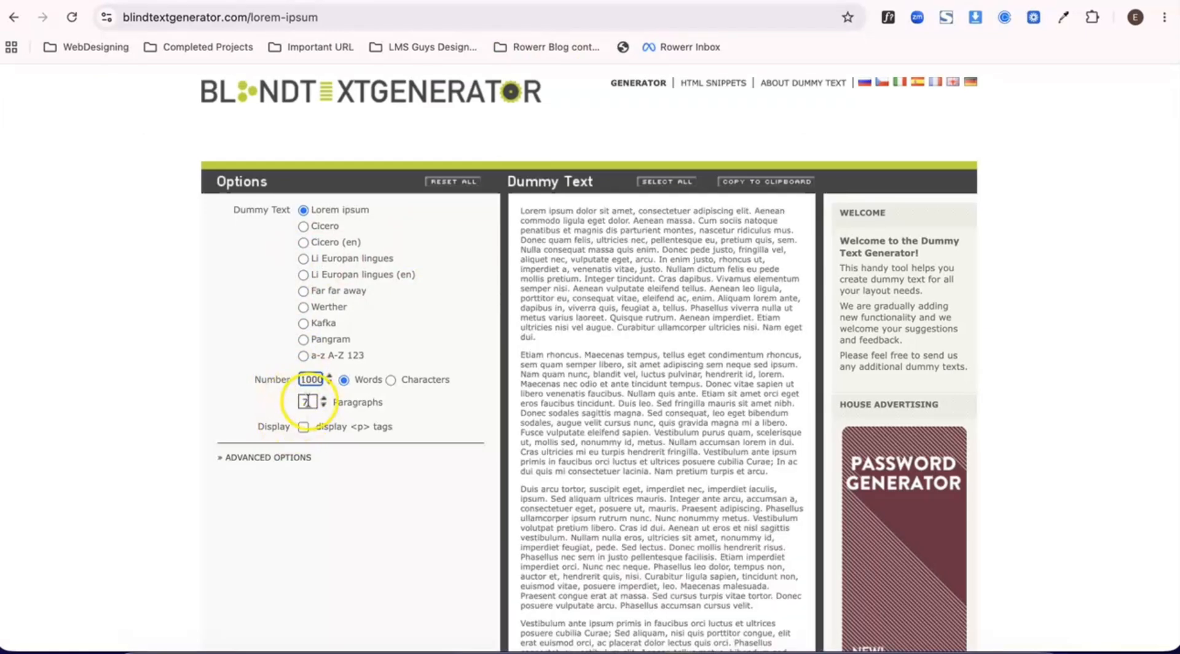
left_click(324, 405)
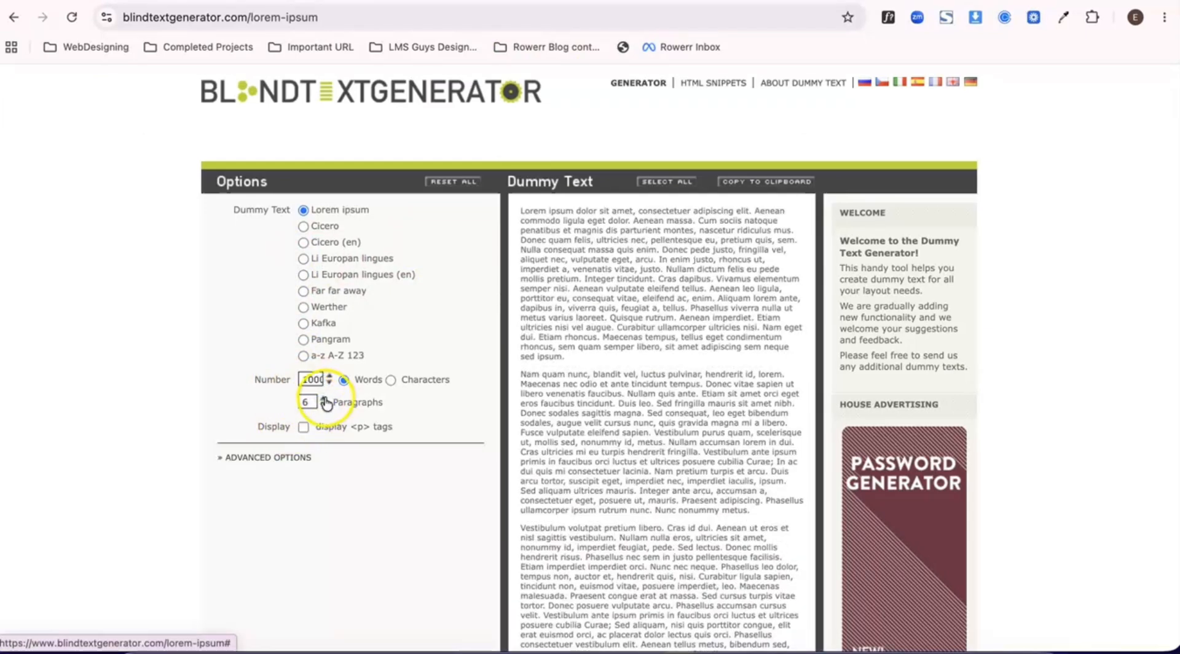
left_click(323, 399)
left_click(324, 399)
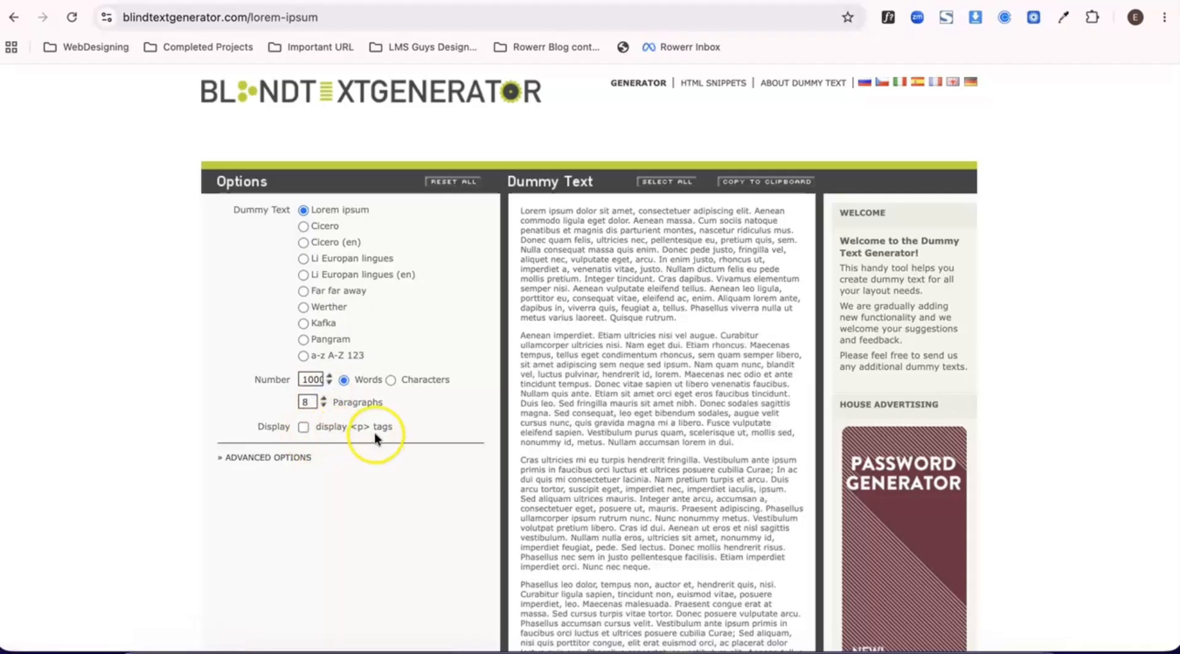
left_click(757, 182)
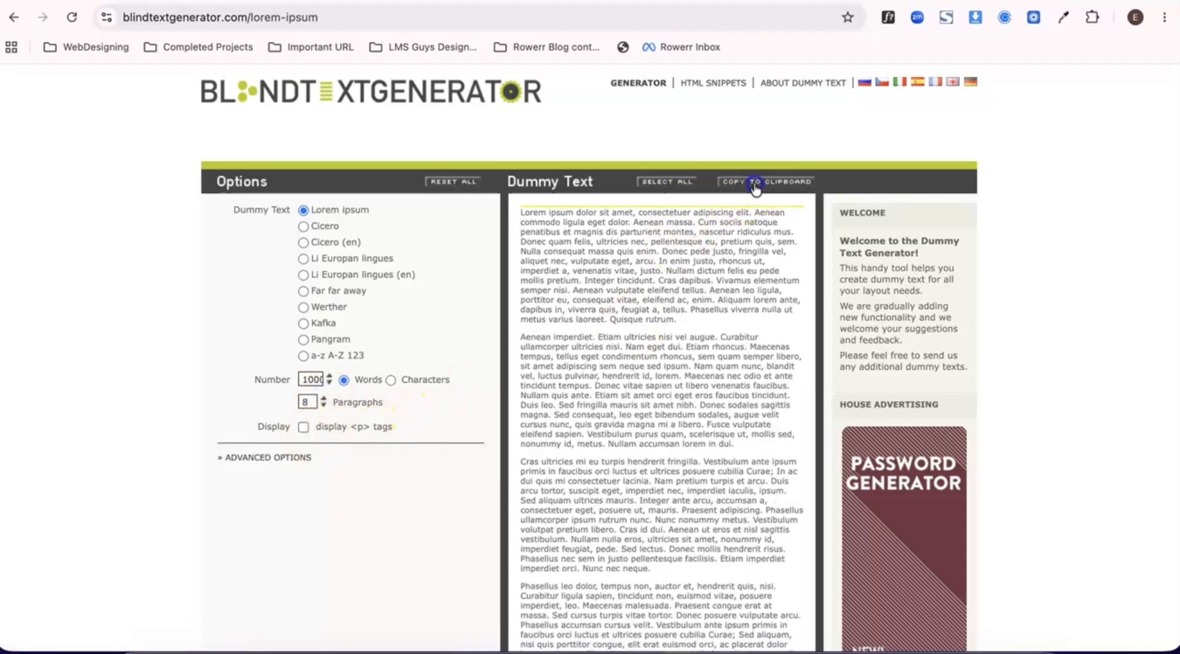
- Paste the copied dummy text into the Home page's empty paragraph block and save the page
left_click(240, 1)
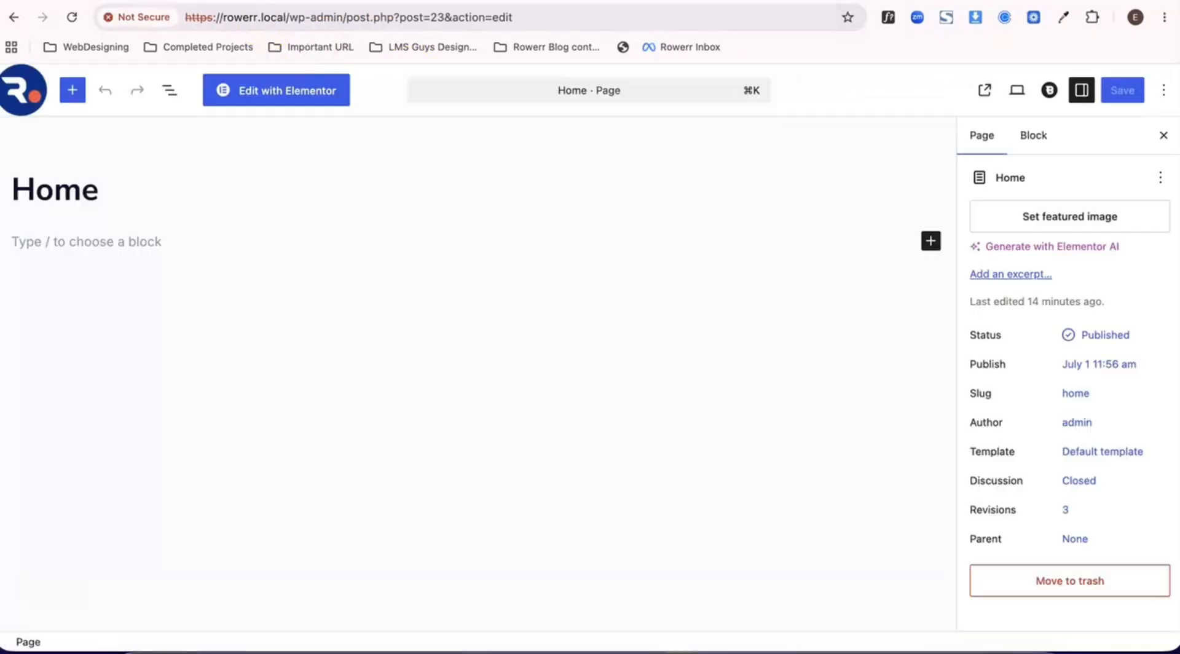
left_click(143, 241)
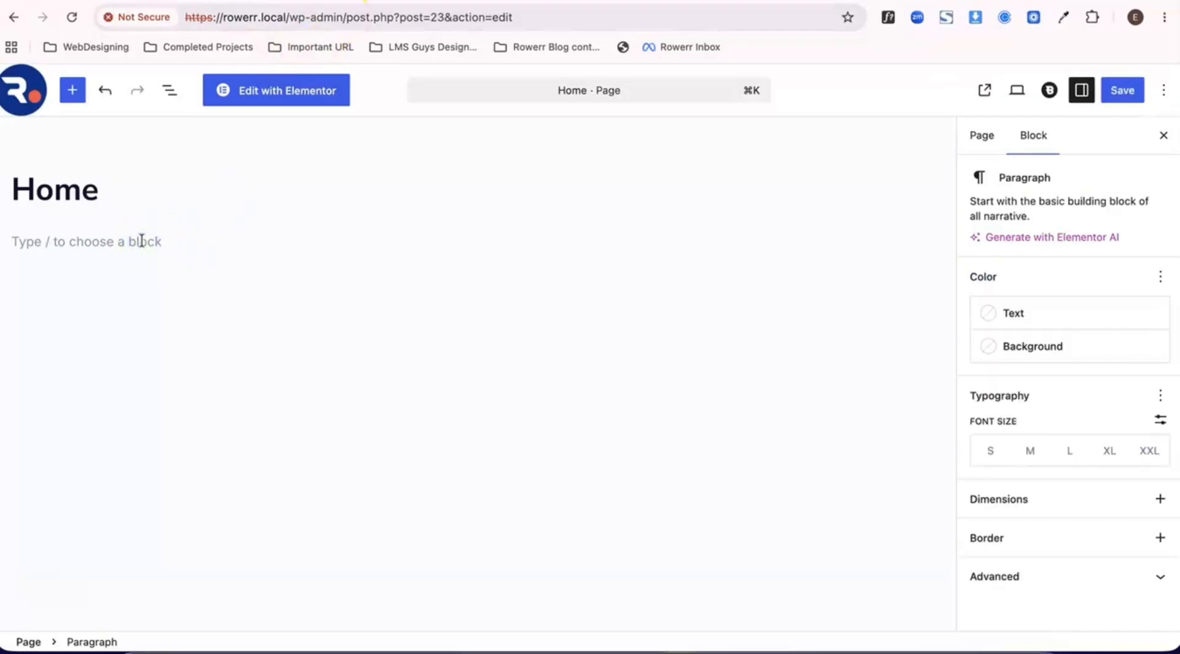
key("super+v")
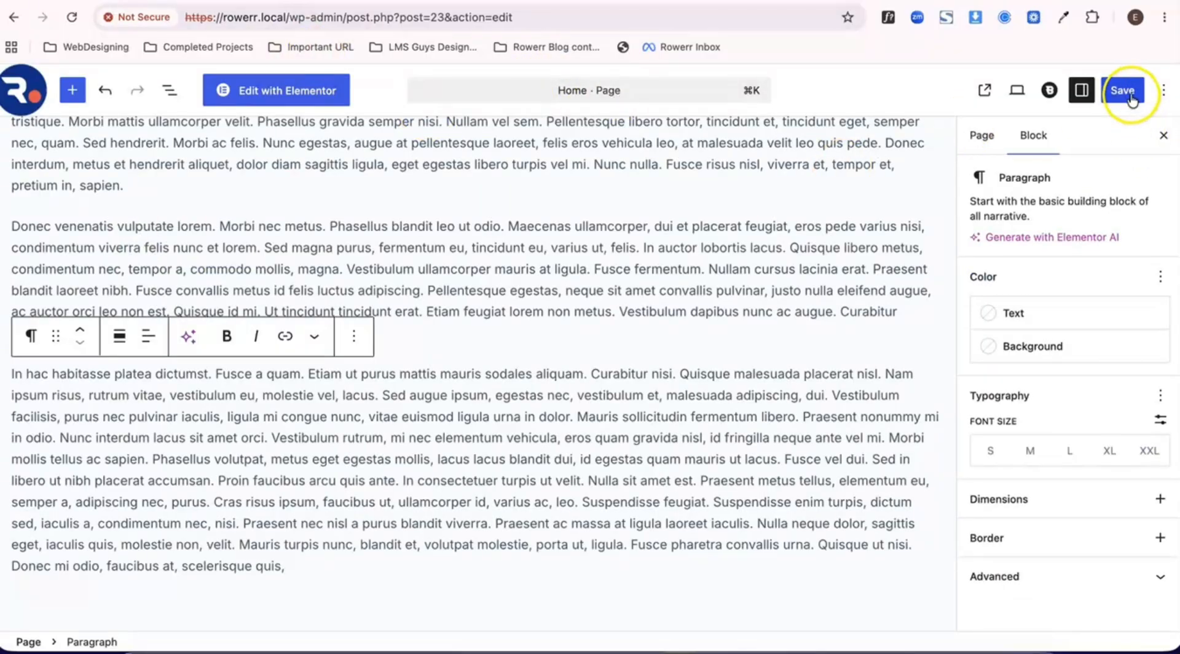
left_click(1130, 96)
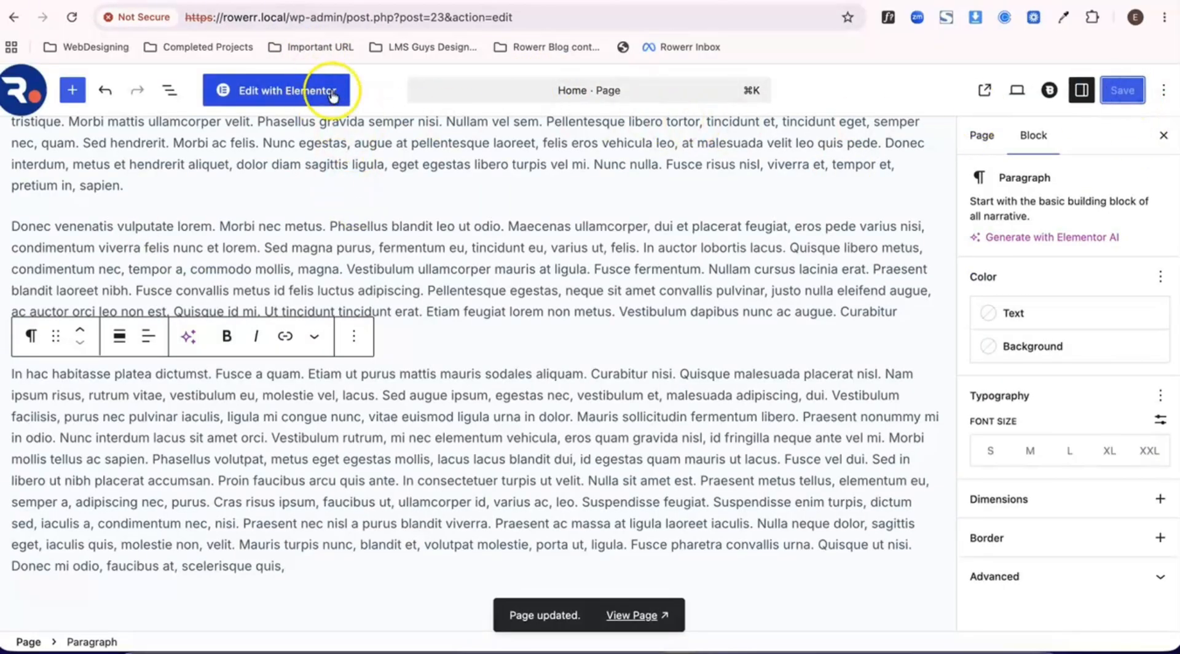
- View the live Home page and check how its header behaves while scrolling through the content
left_click(637, 615)
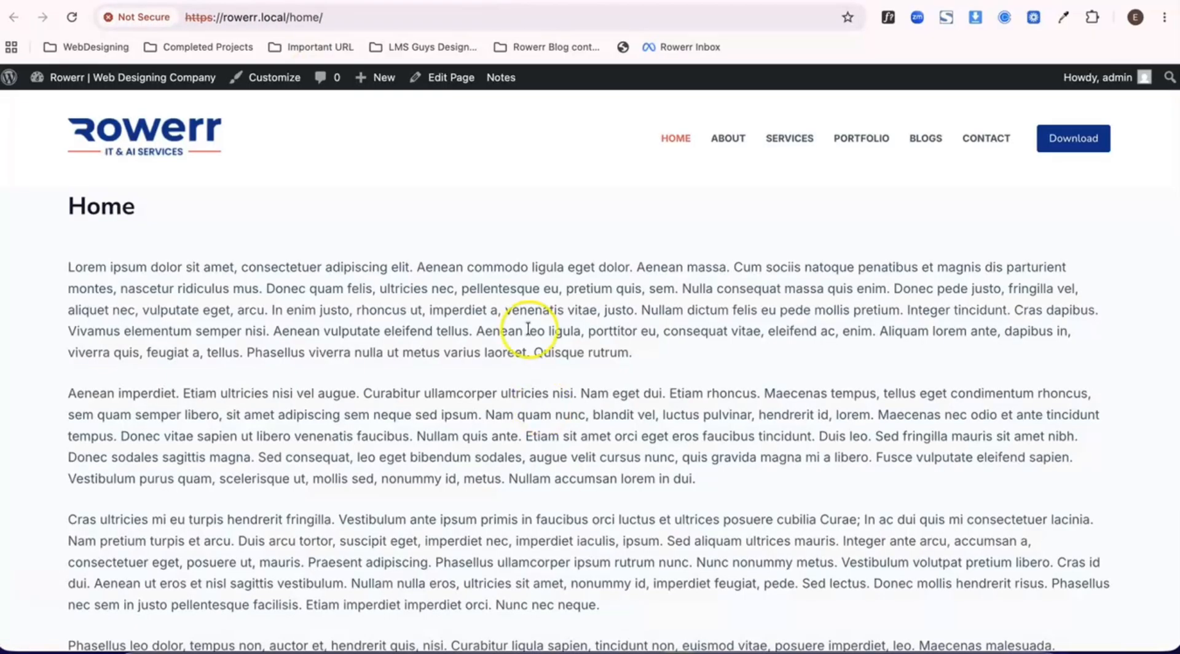
scroll(525, 330, "down", 15)
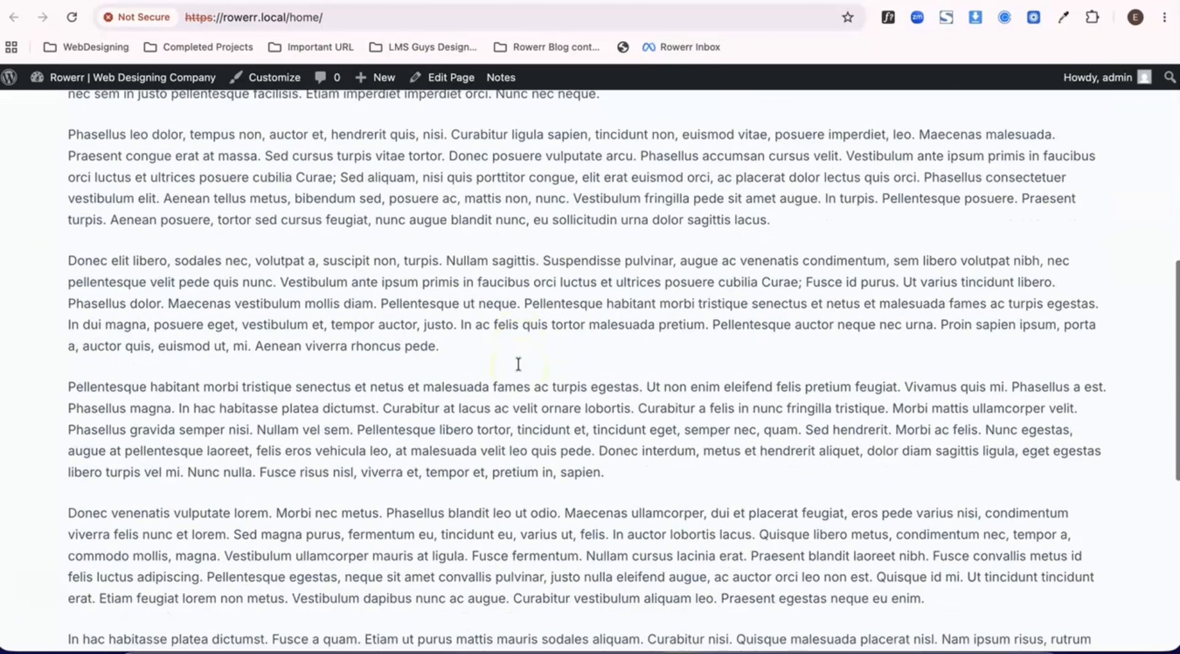
scroll(518, 358, "up", 15)
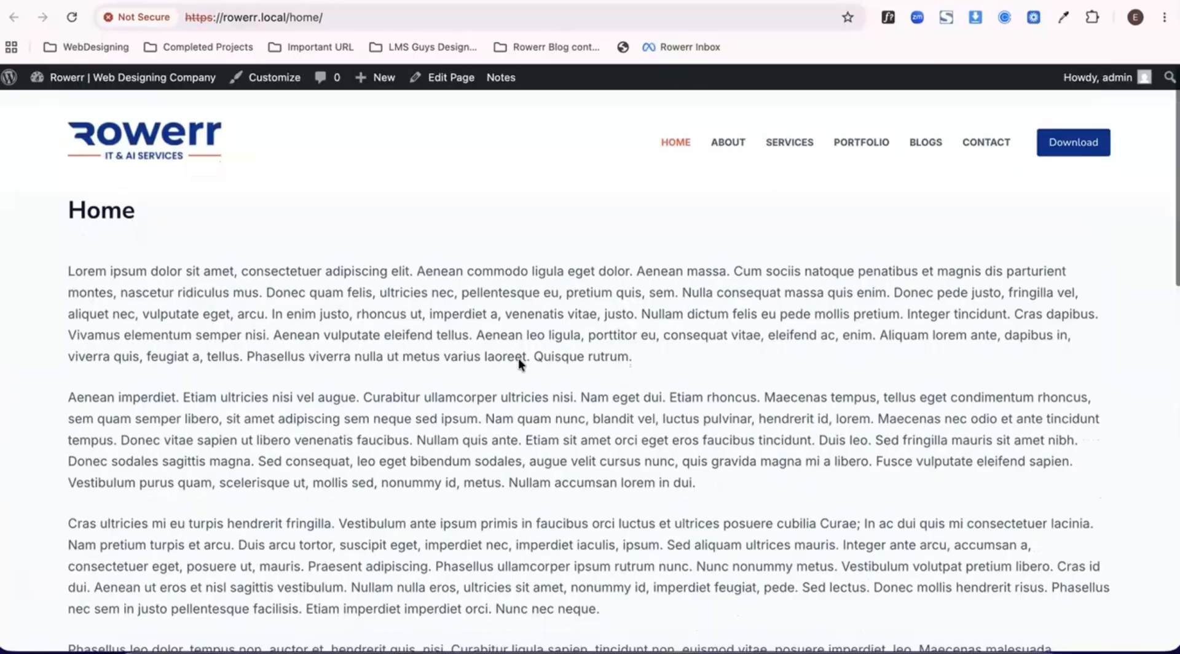
scroll(519, 357, "down", 16)
scroll(519, 357, "up", 16)
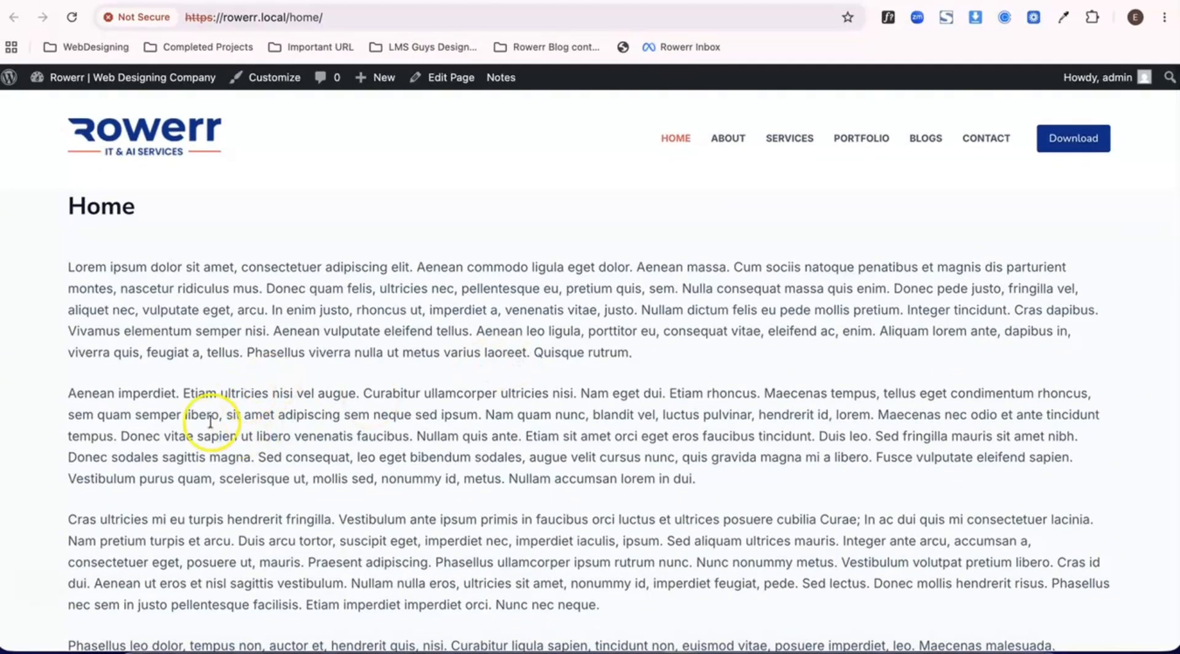
- Open the Global Header in the theme customizer, copy the required plugin name "Blocksy Companion" and dismiss the notice
left_click(273, 78)
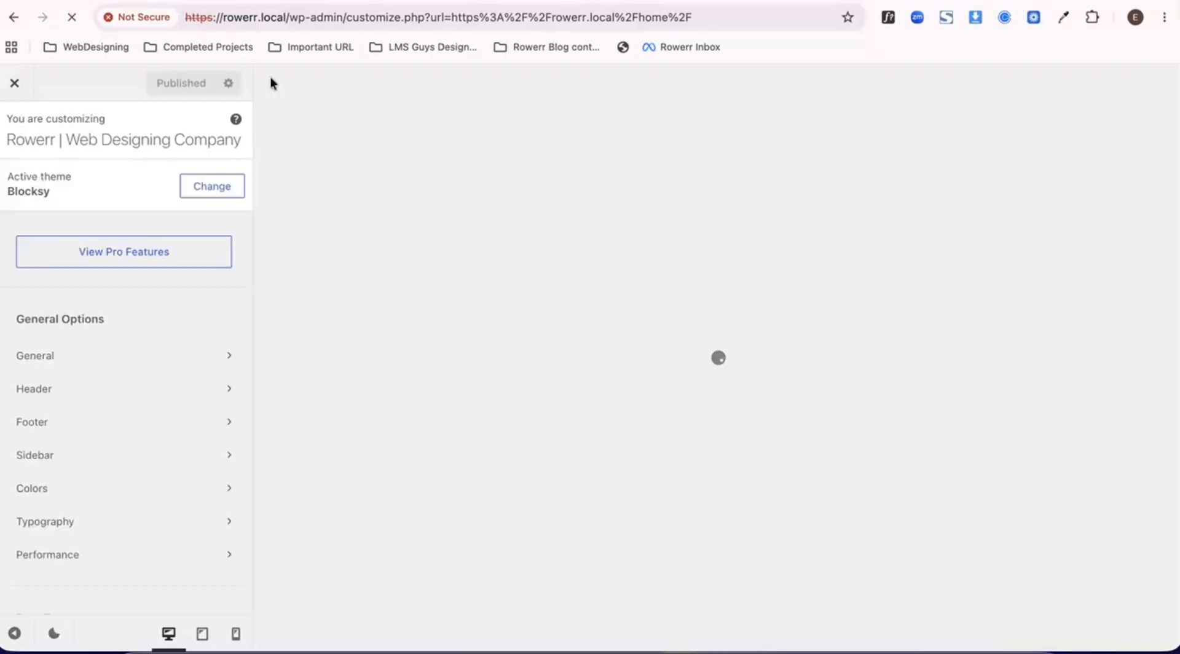
scroll(59, 360, "down", 1)
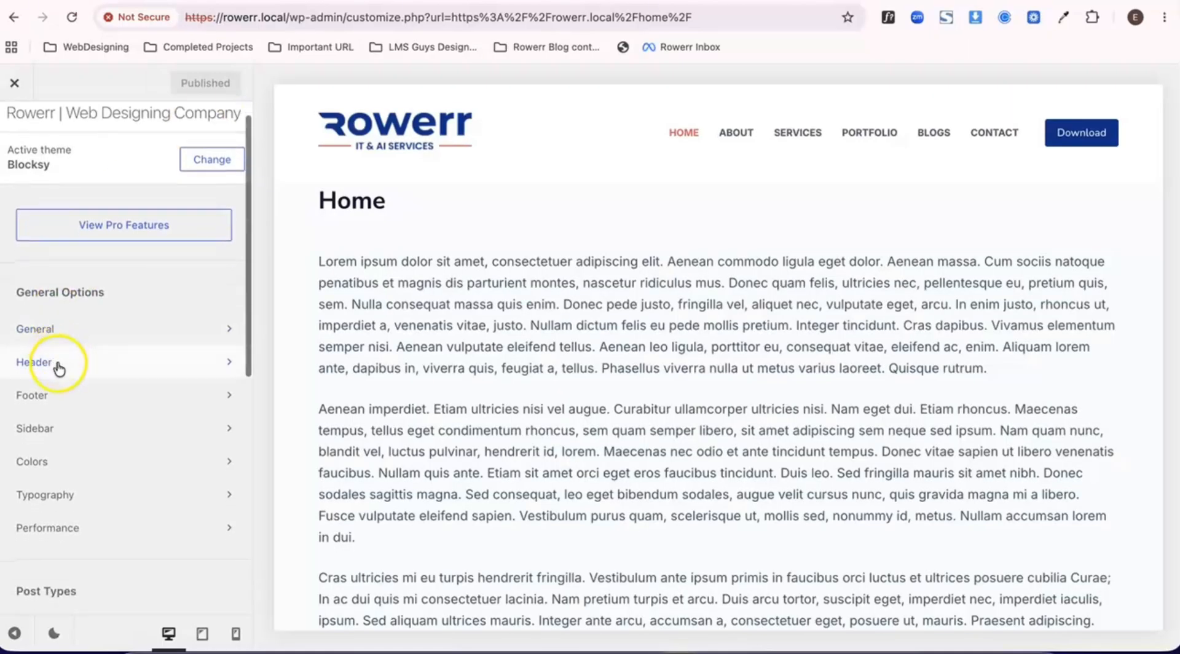
left_click(58, 362)
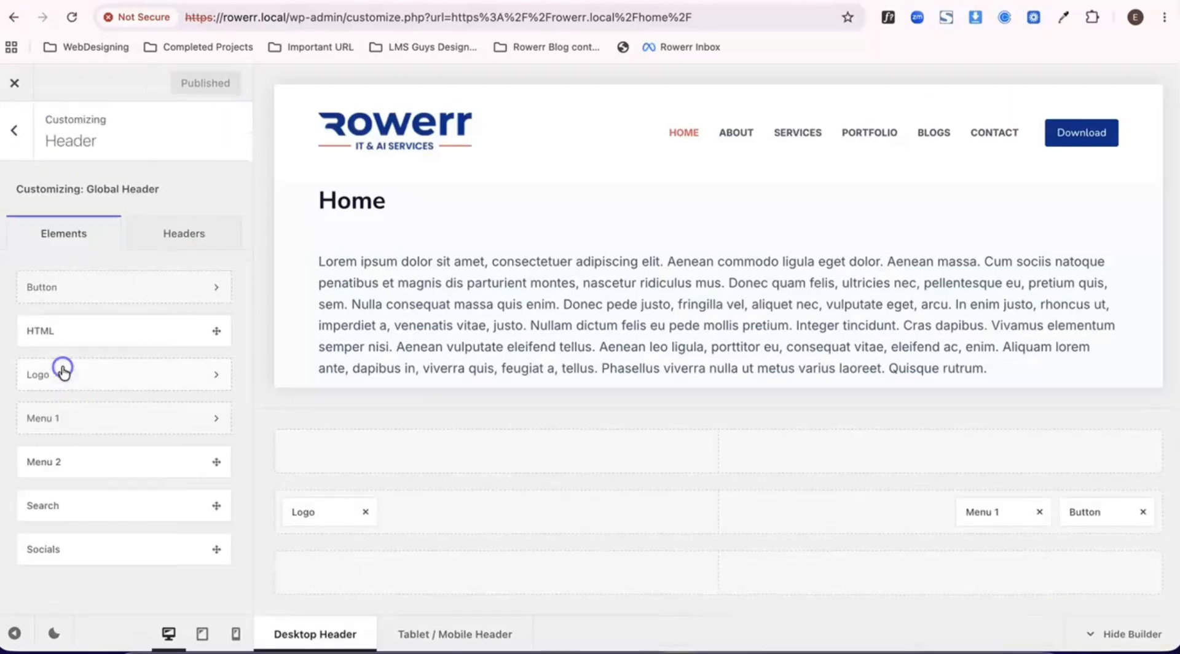
left_click(164, 241)
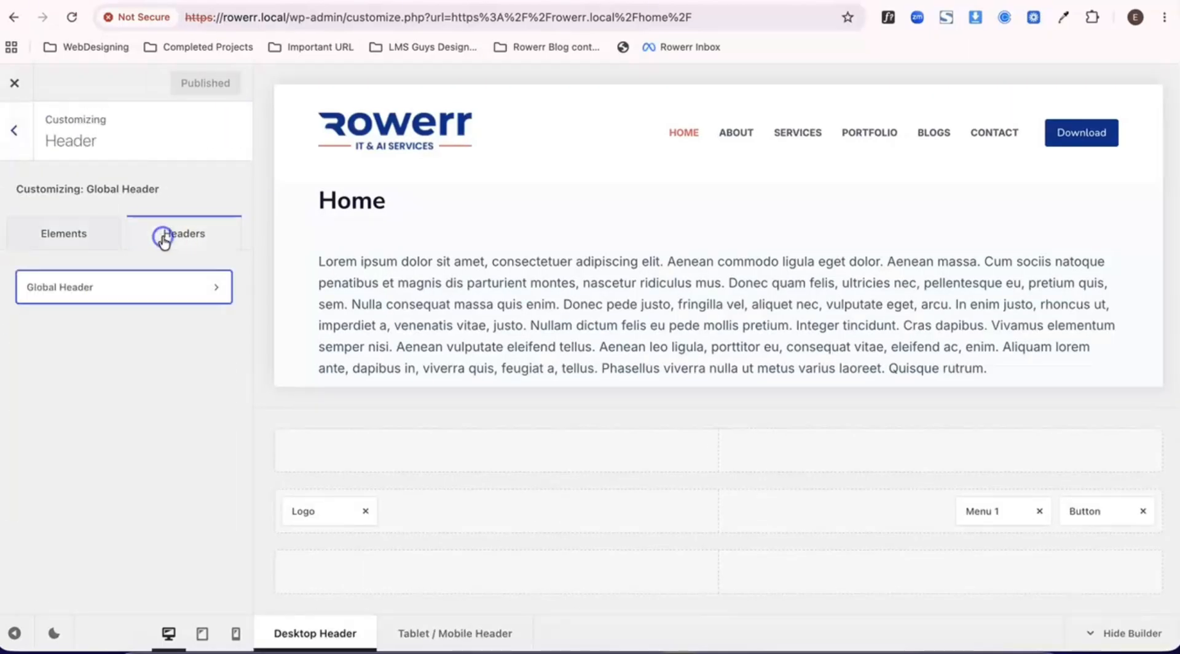
left_click(100, 293)
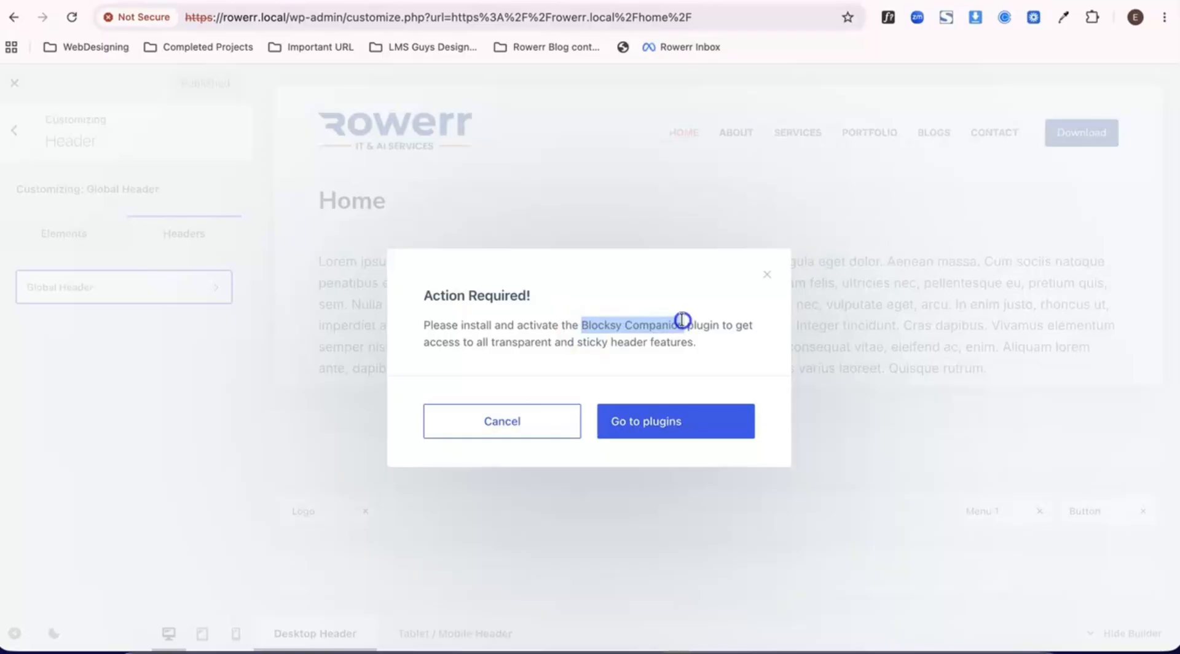
left_click(627, 343)
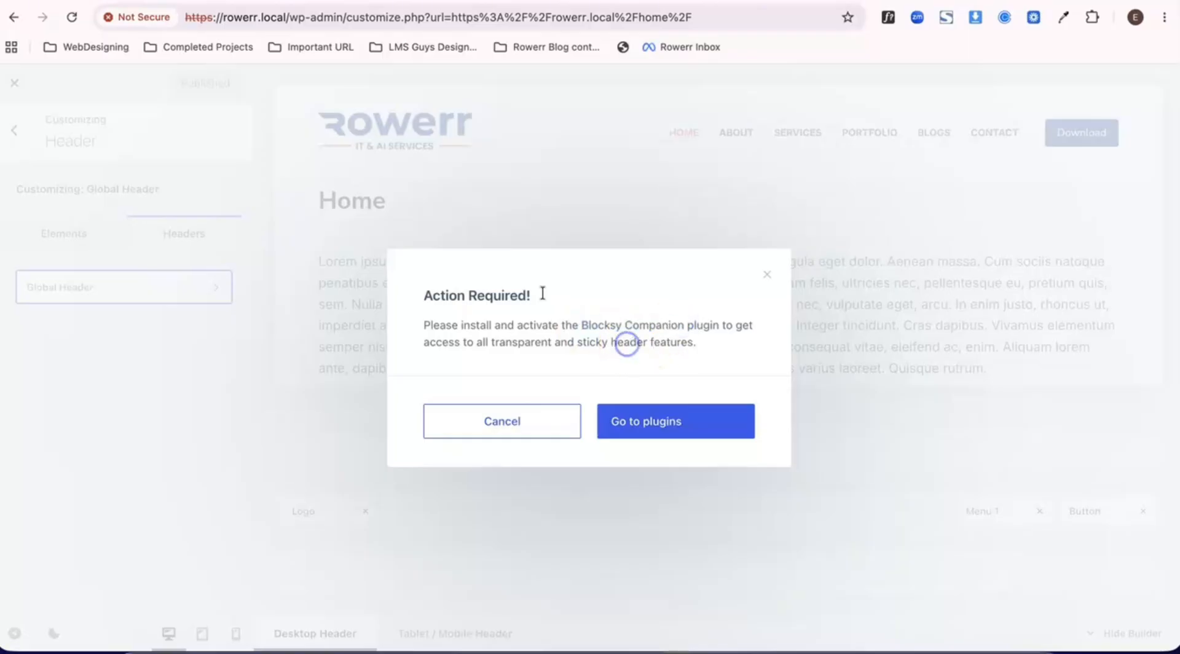
left_click(465, 422)
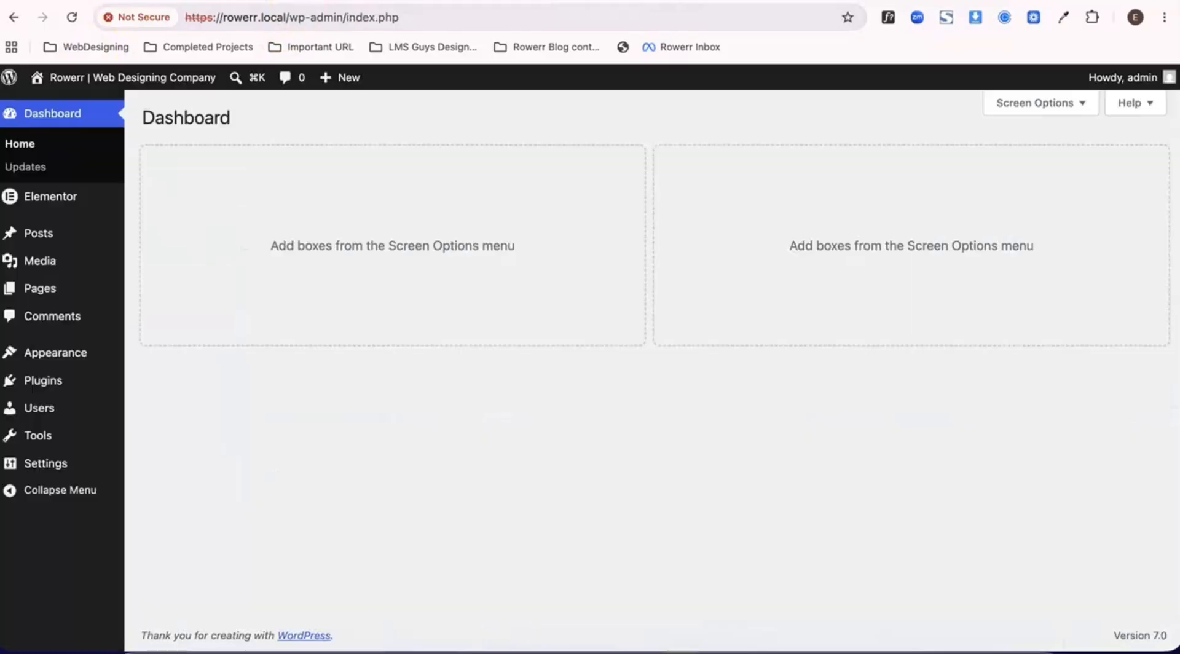
- Search for "Blocksy Companion" by keyword among the plugins available to add to the site
left_click(36, 386)
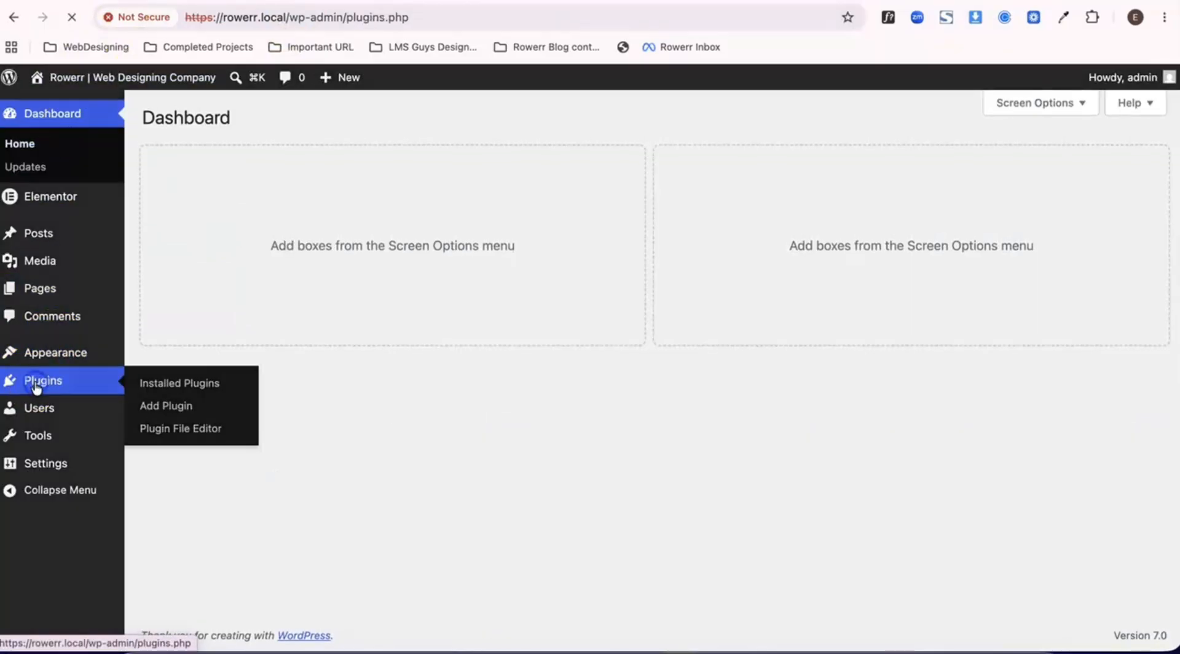
left_click(230, 123)
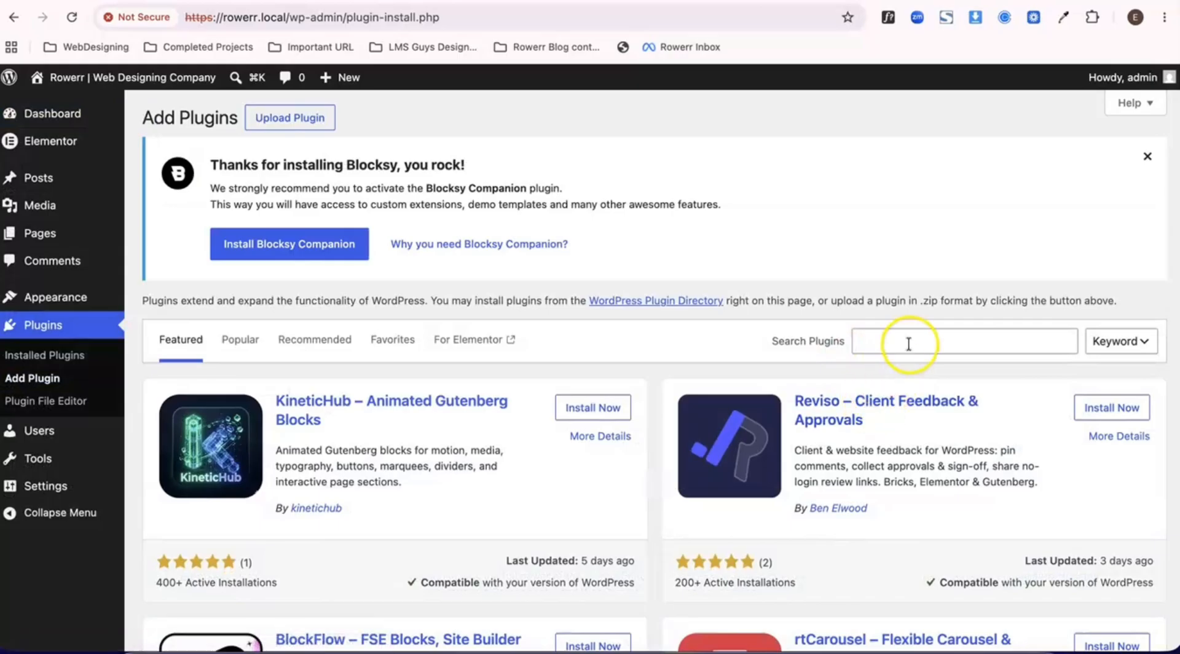
left_click(909, 344)
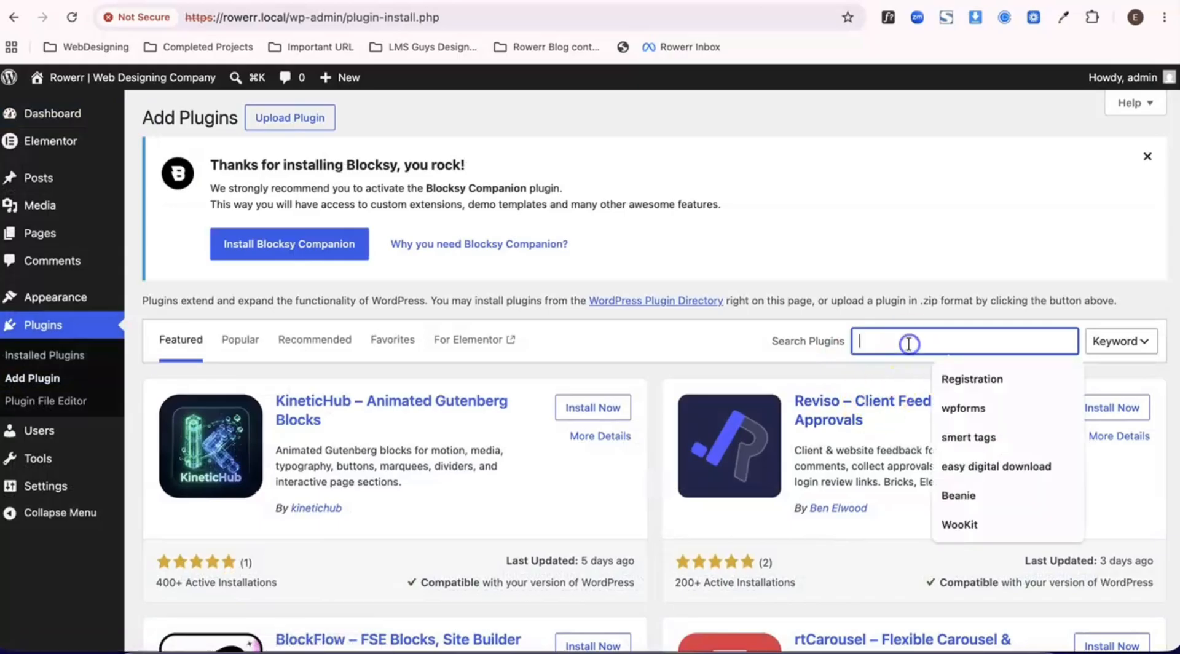
type("Blocksy Companion")
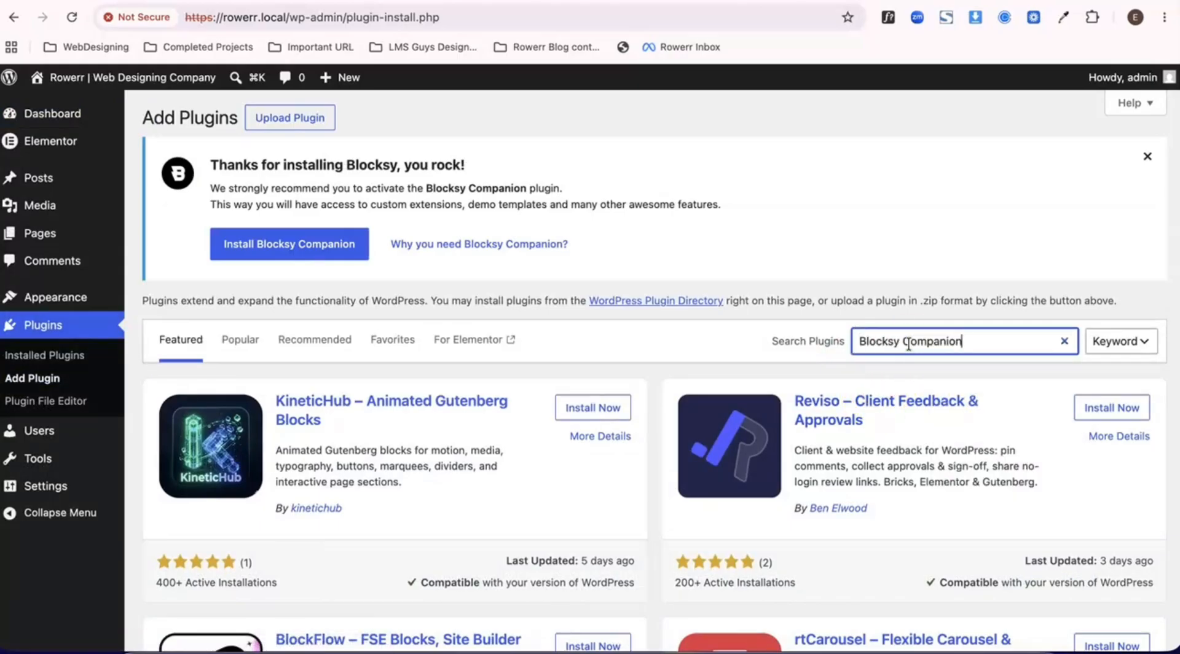
left_click(1134, 343)
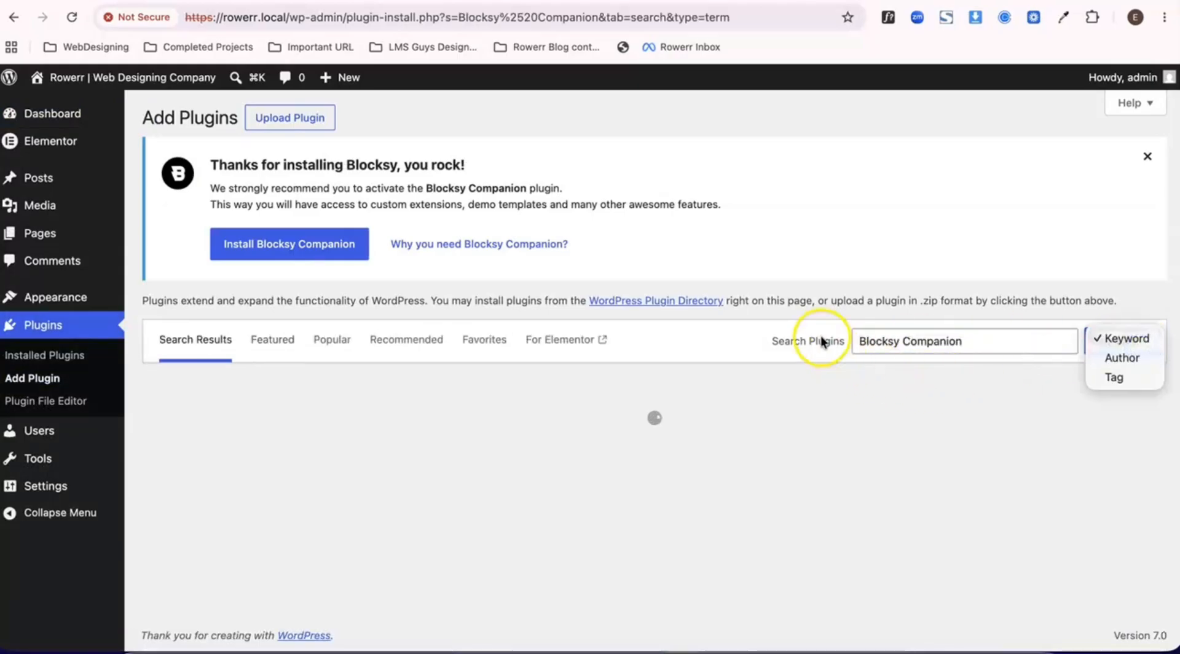
- Install and activate the Blocksy Companion plugin by Creative Themes
scroll(599, 387, "down", 1)
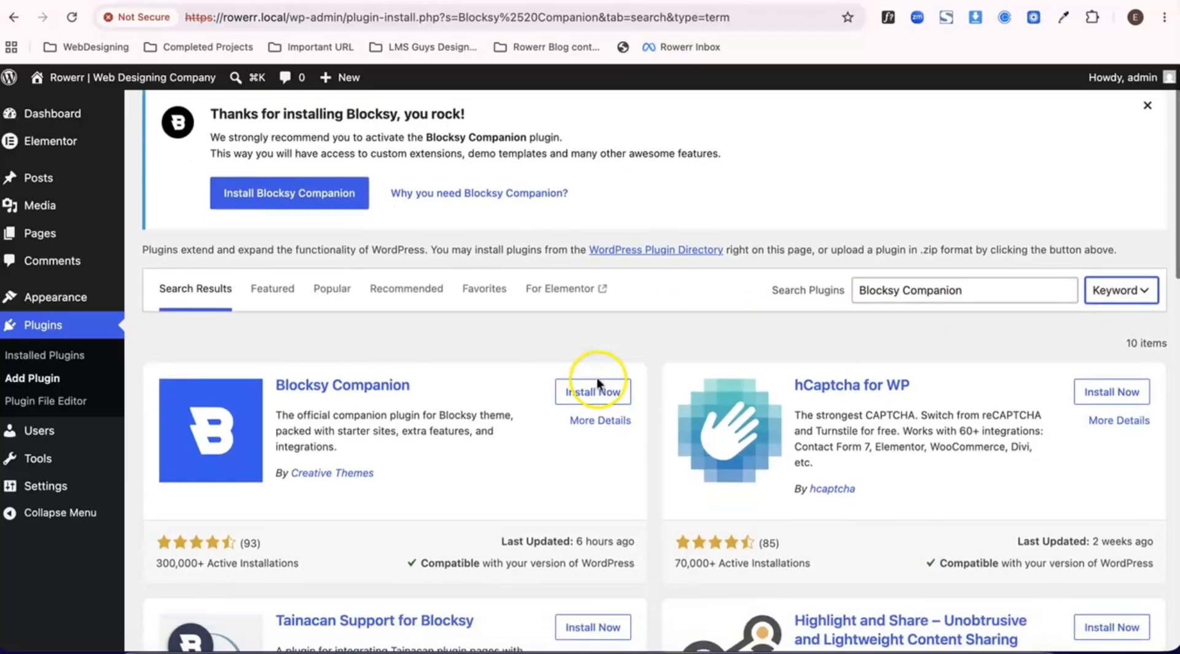
left_click(579, 394)
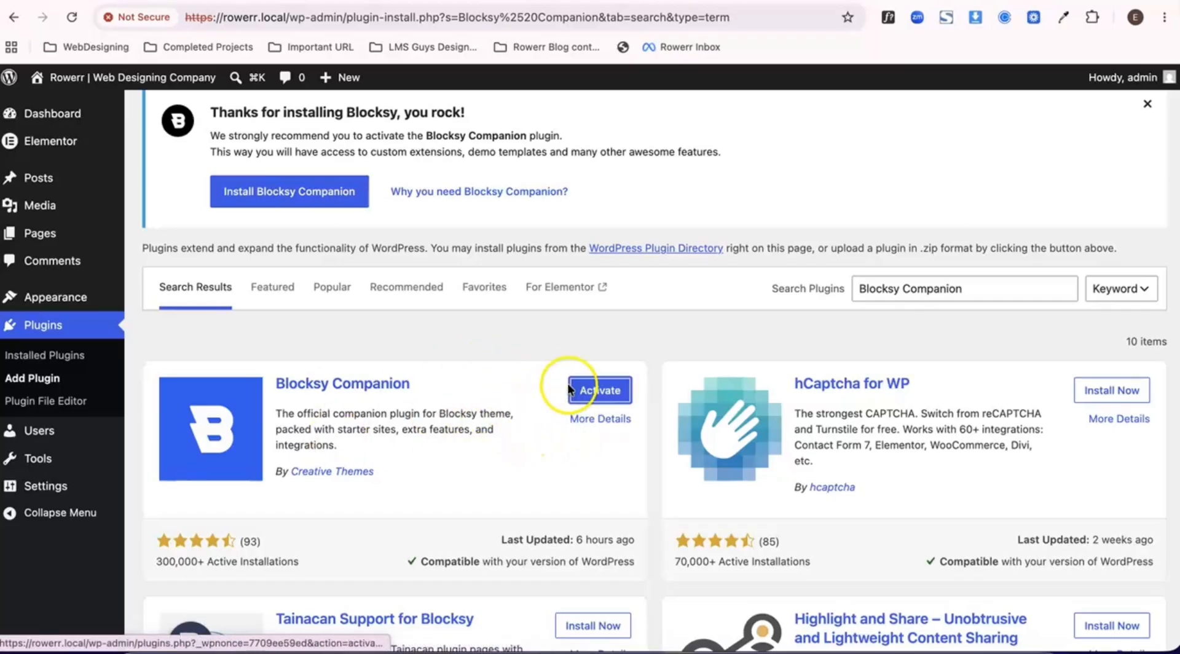
left_click(597, 394)
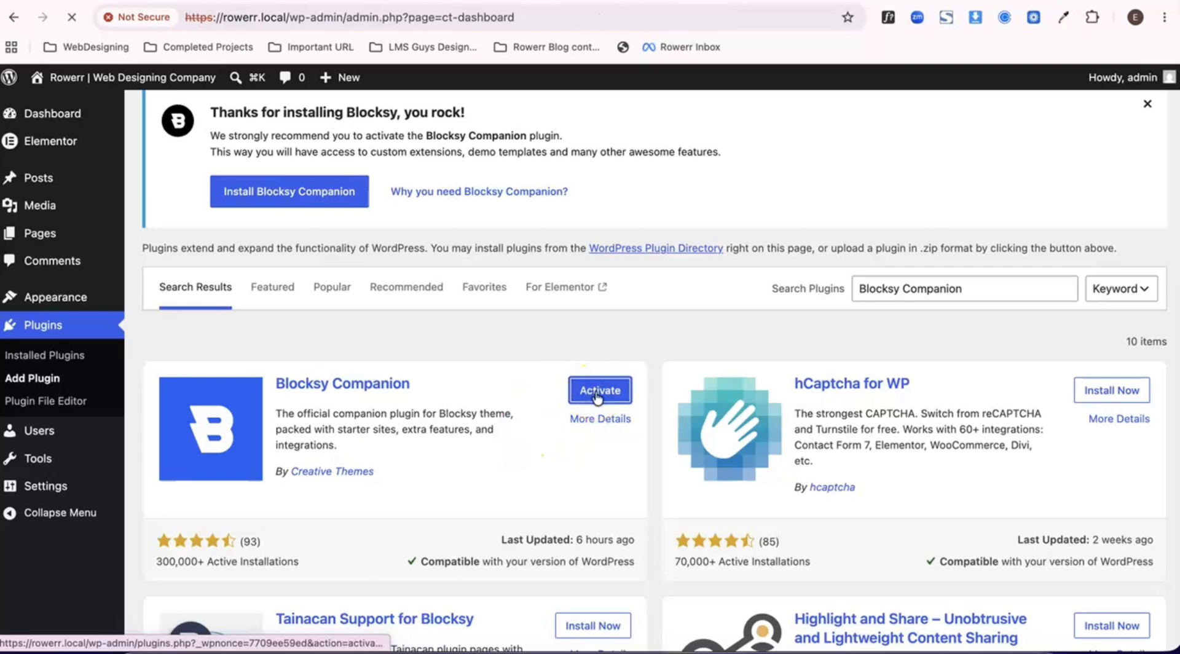
- Open the Global Header settings in the theme customizer, enable Sticky Functionality and publish the change
left_click(337, 79)
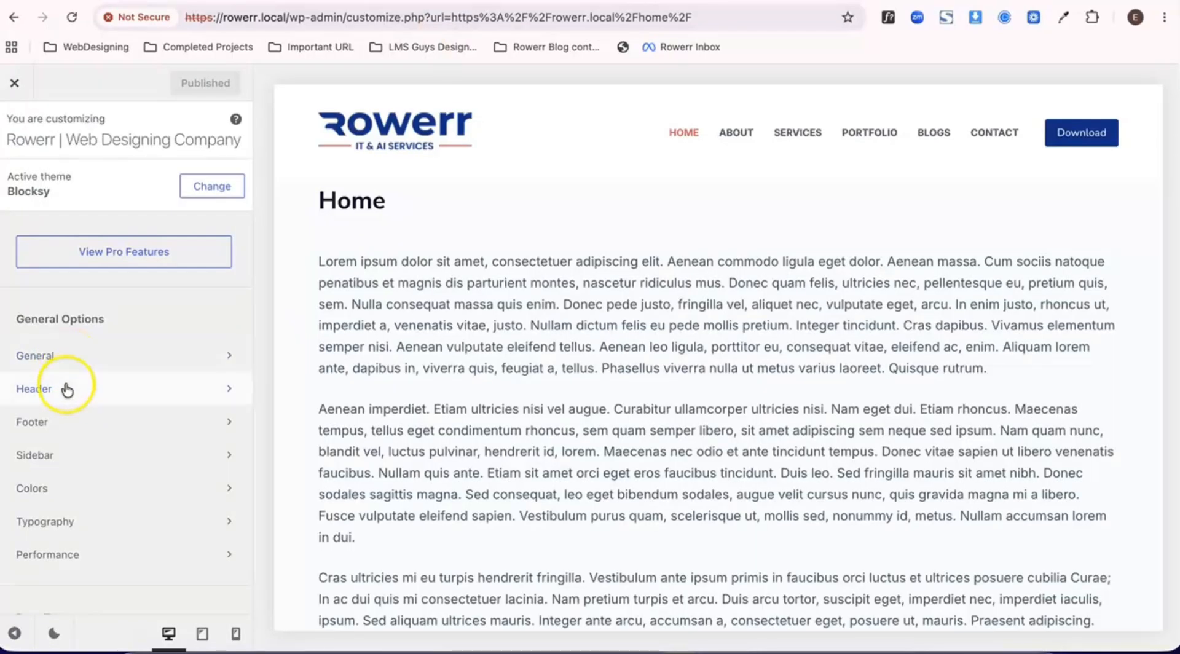
left_click(67, 389)
left_click(154, 236)
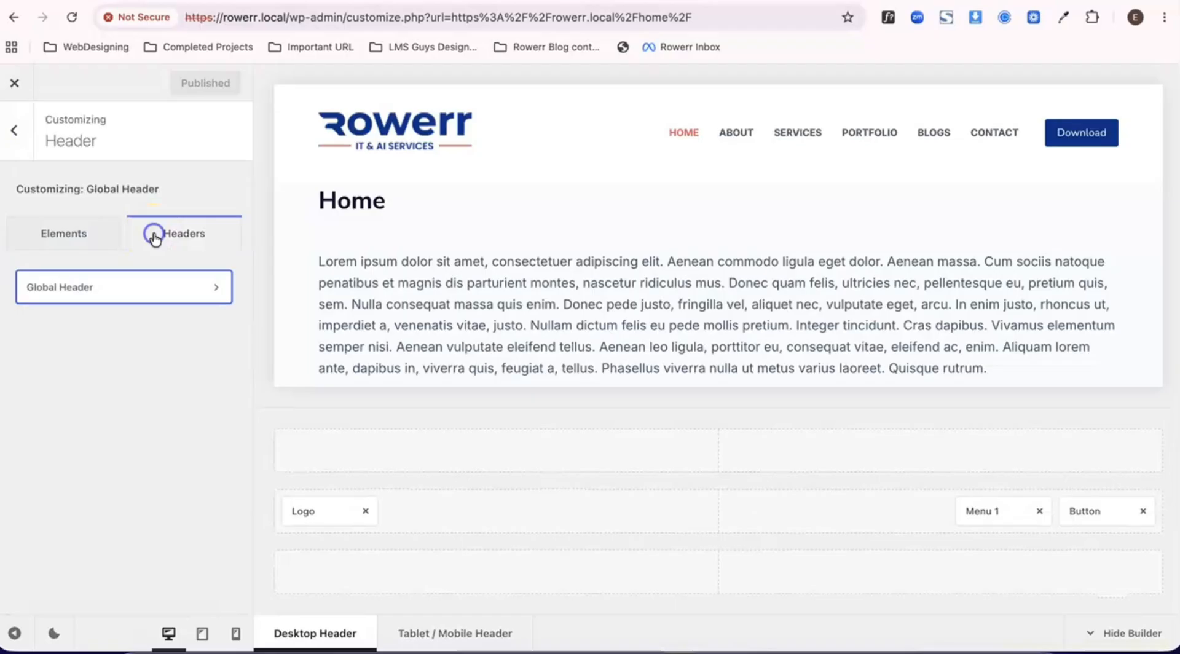
left_click(114, 297)
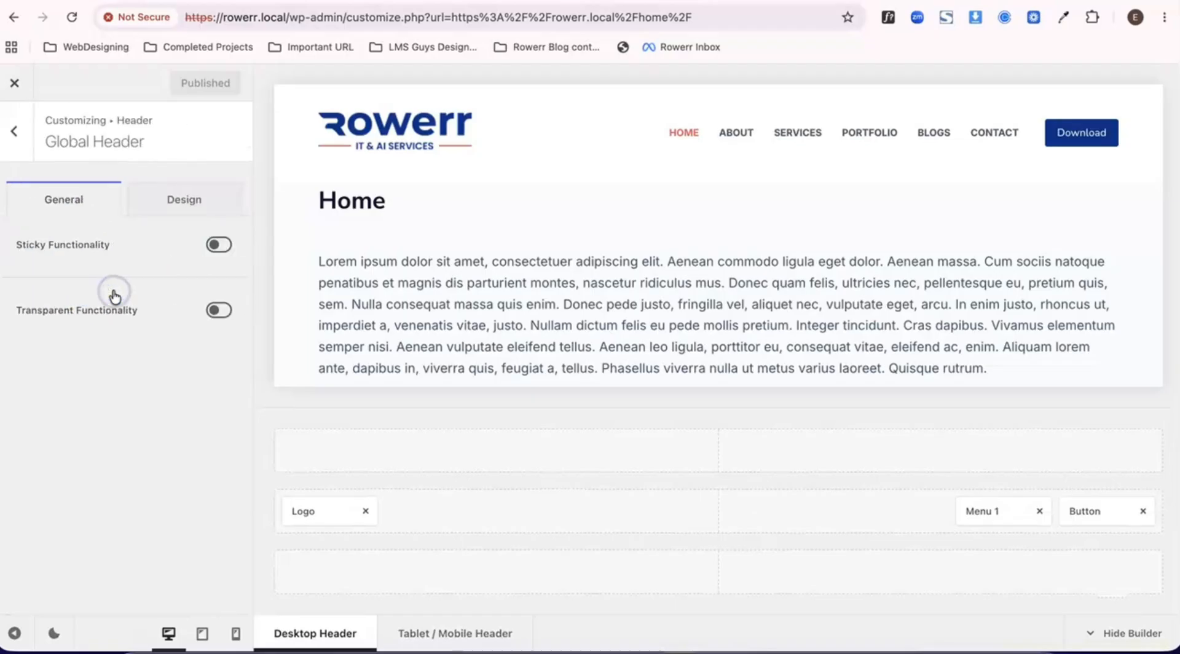
left_click(219, 246)
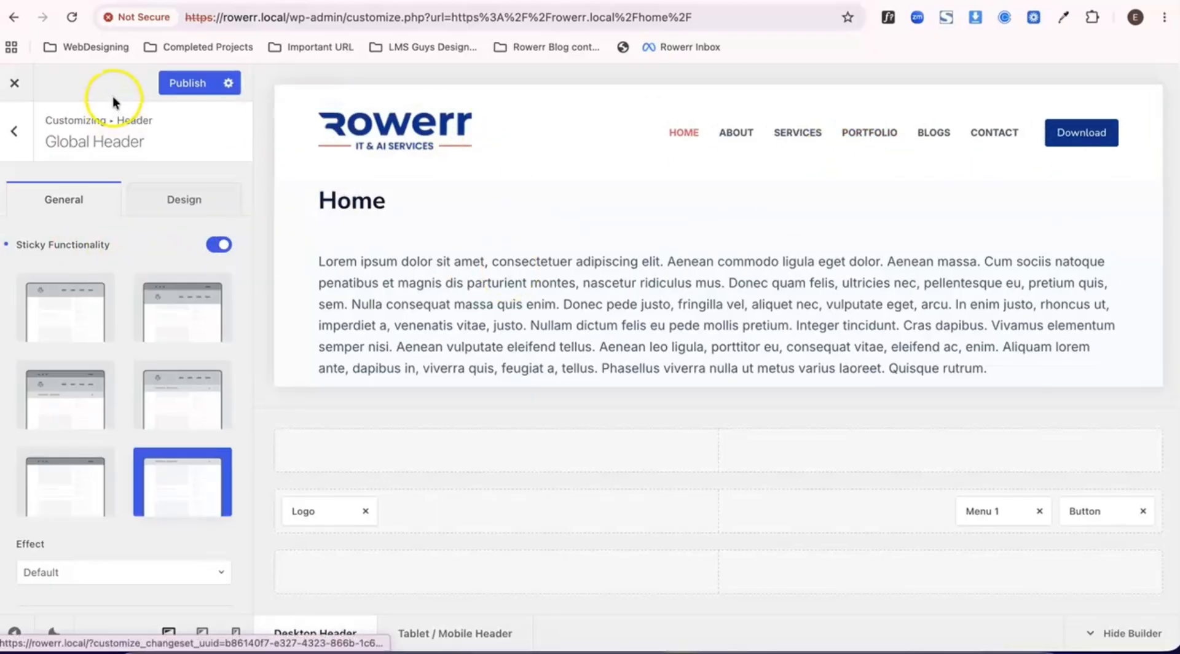
left_click(182, 82)
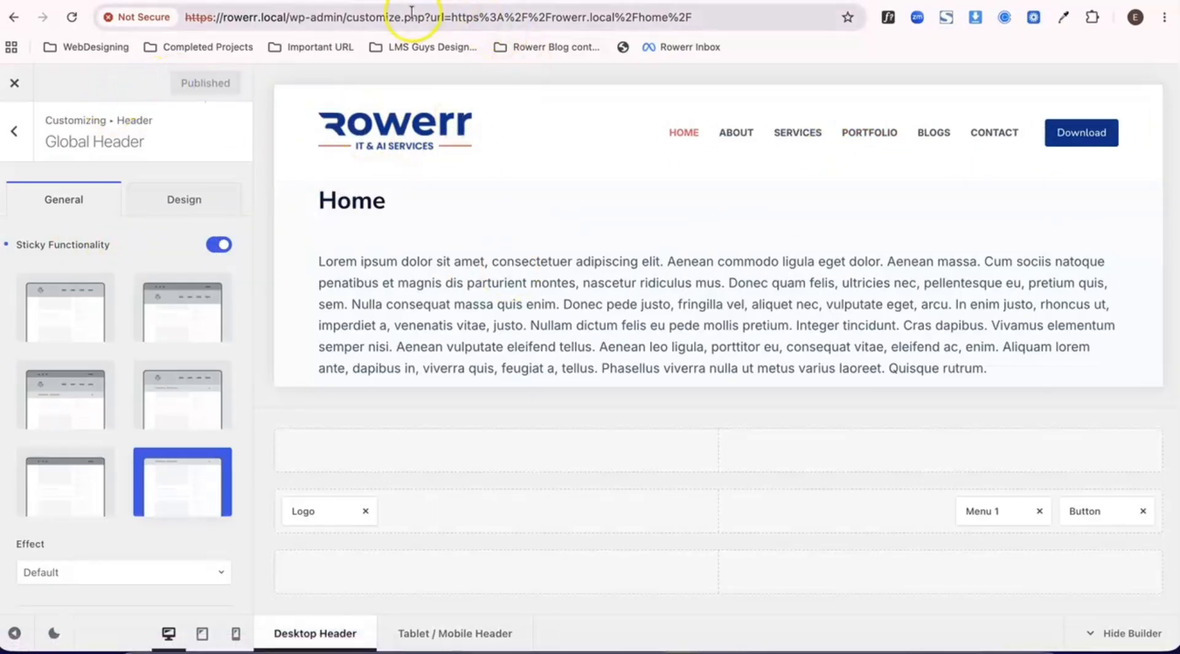
- Leave the customizer and check how the header behaves on the live Home page while scrolling
left_click(14, 84)
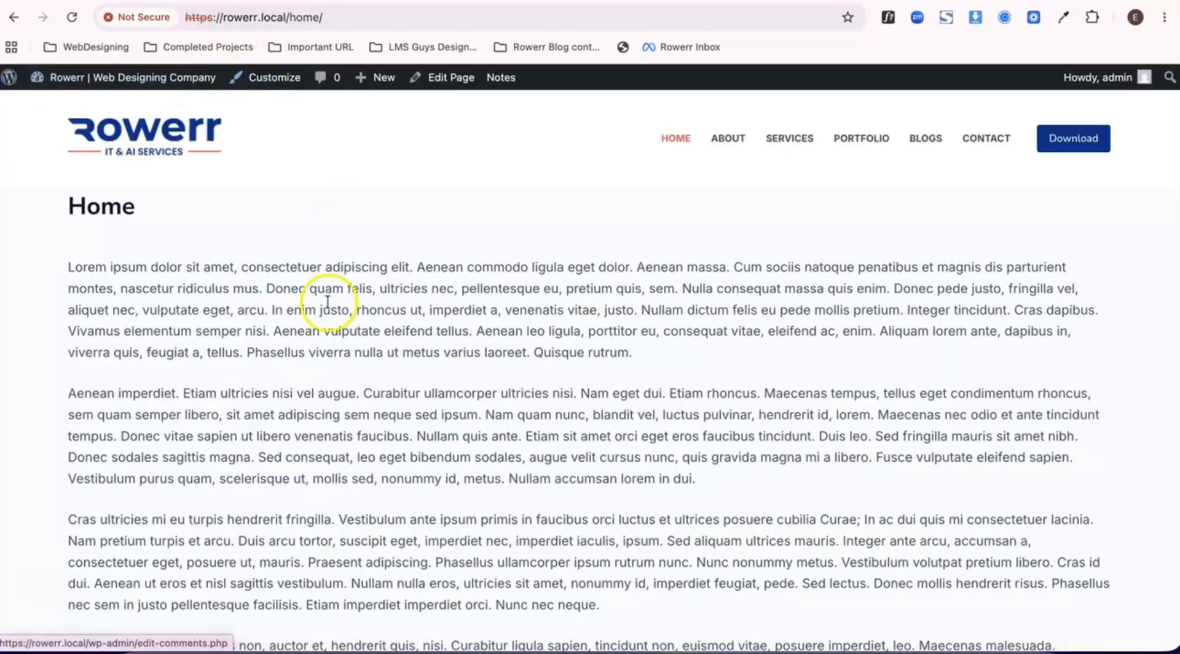
scroll(325, 310, "down", 8)
scroll(326, 310, "up", 8)
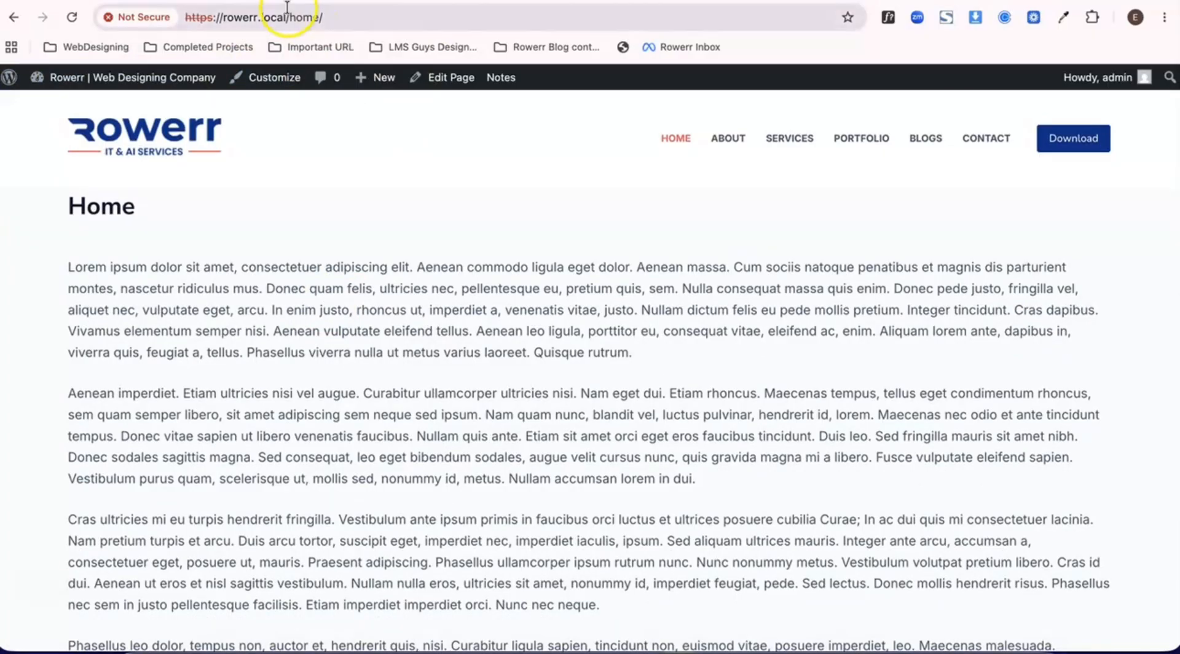
- Reopen the Global Header settings in the customizer, set the sticky rows to Only Main Row and publish
left_click(283, 82)
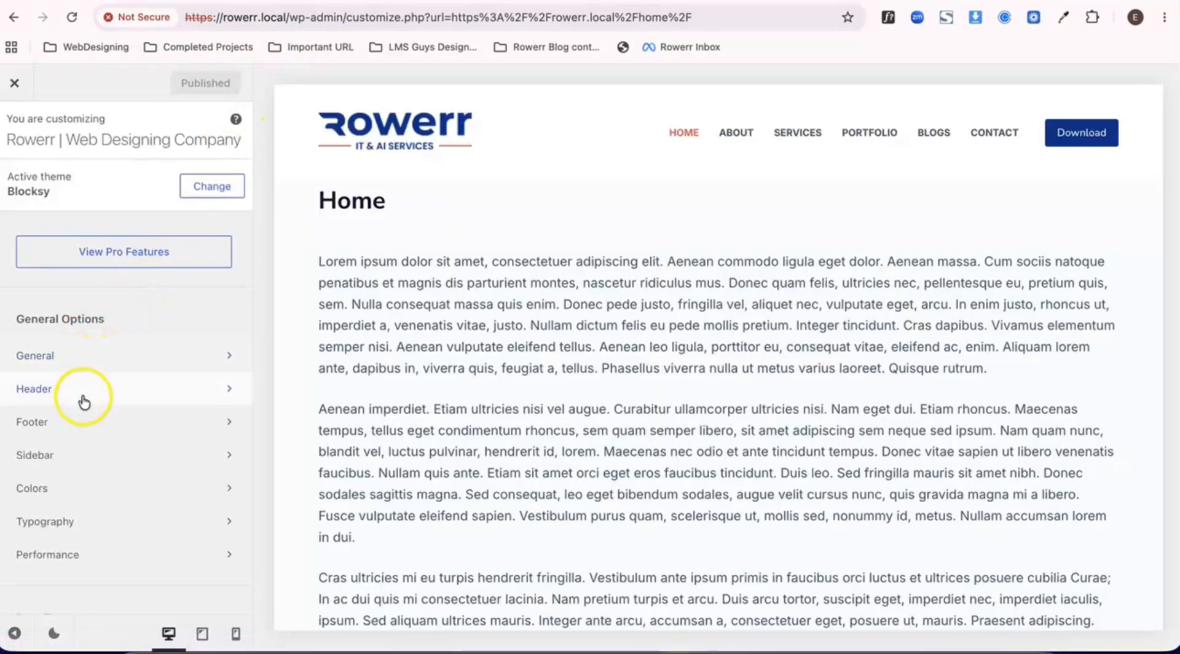
left_click(84, 403)
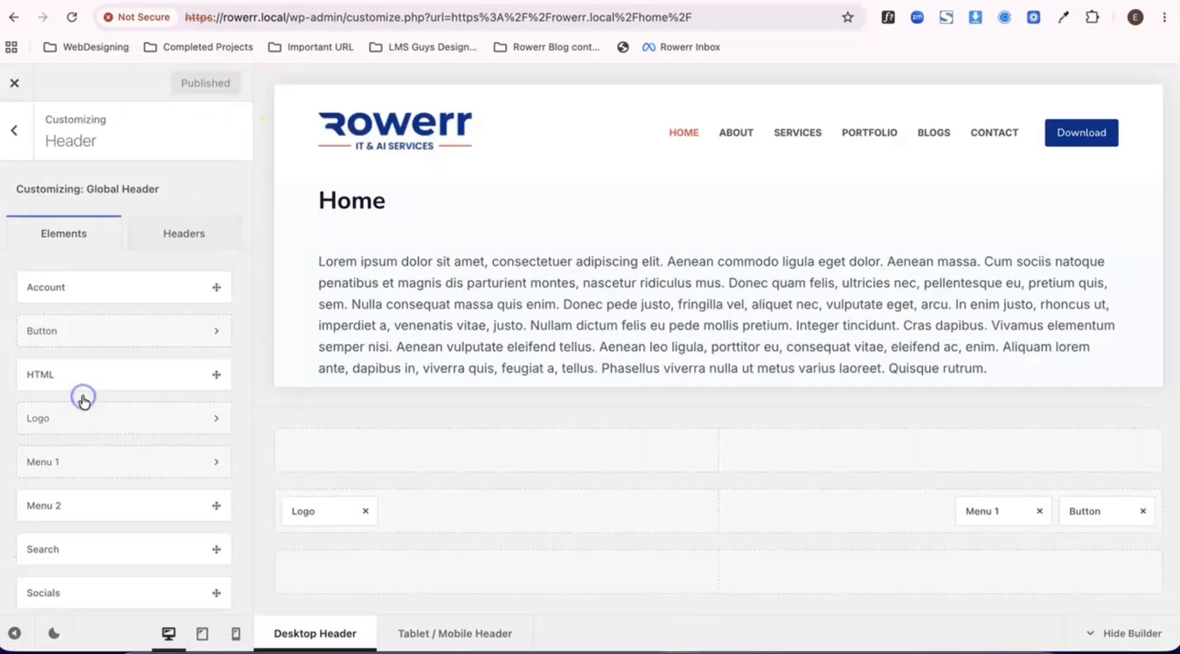
left_click(162, 234)
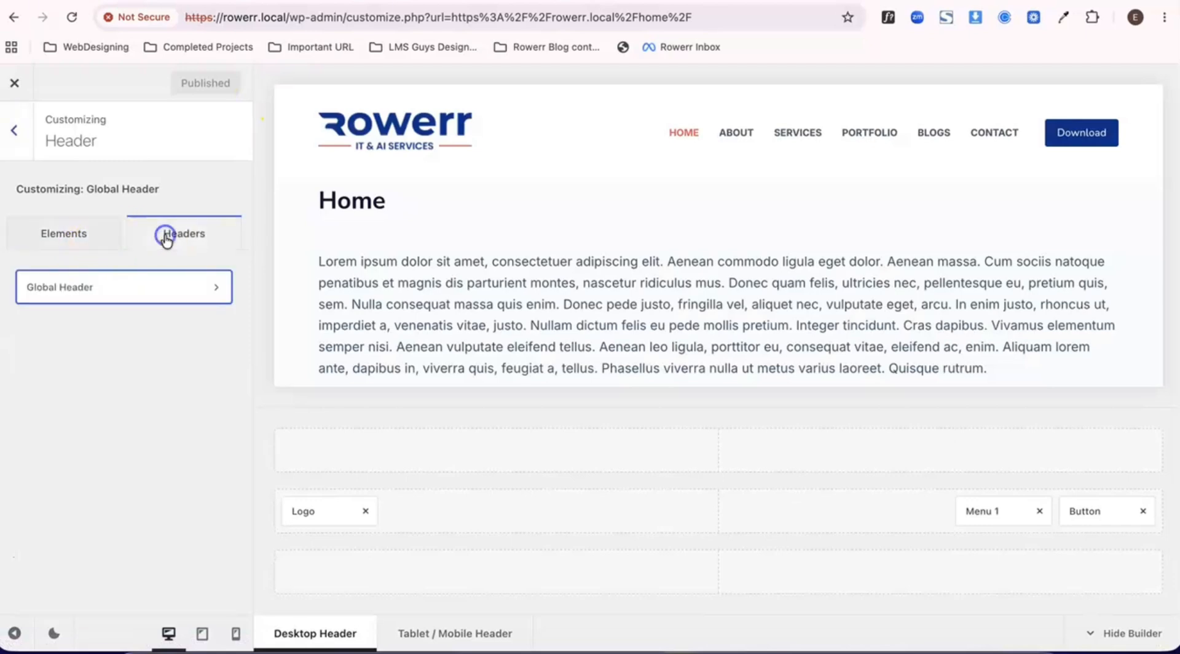
left_click(65, 297)
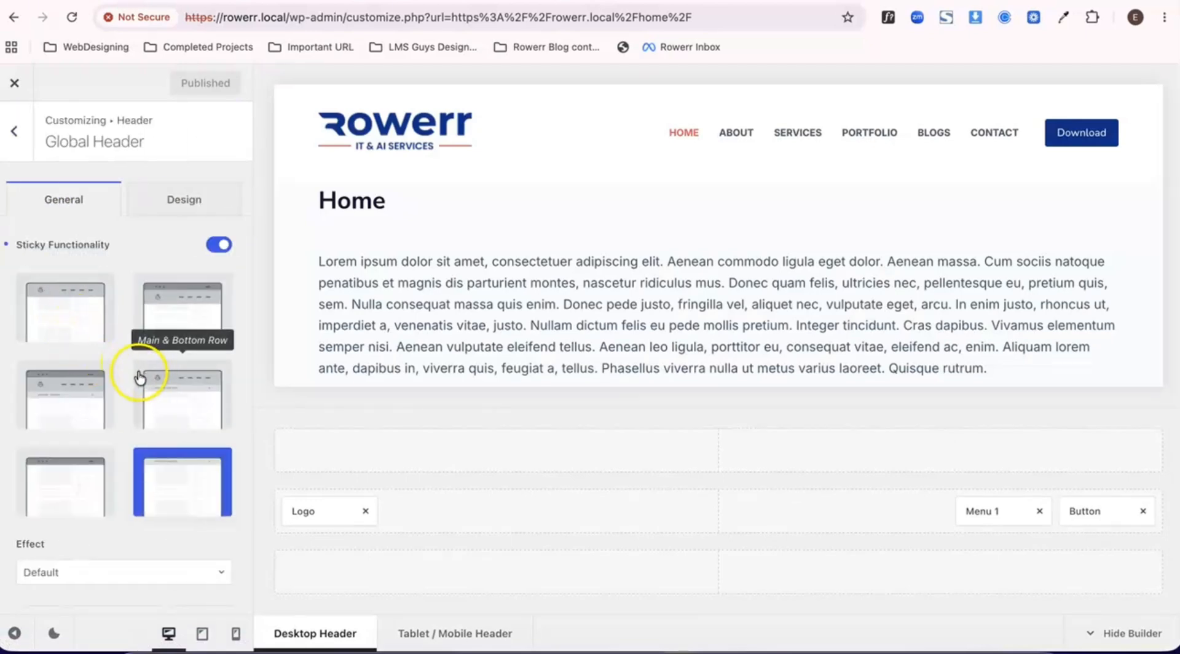
left_click(61, 315)
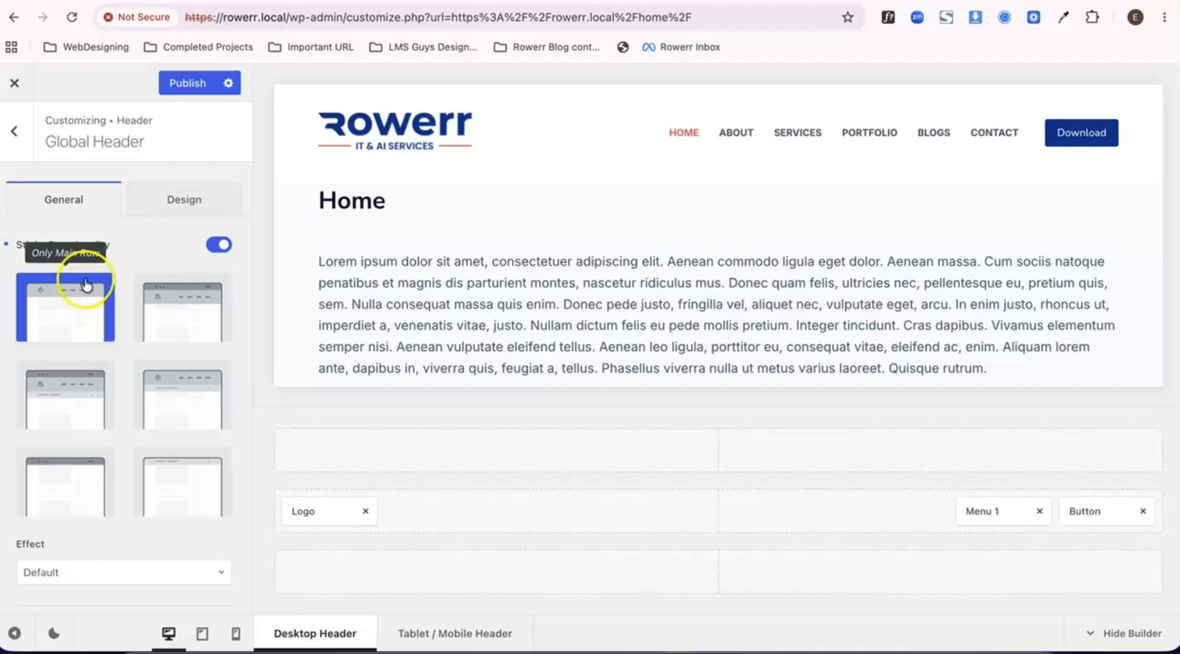
left_click(184, 83)
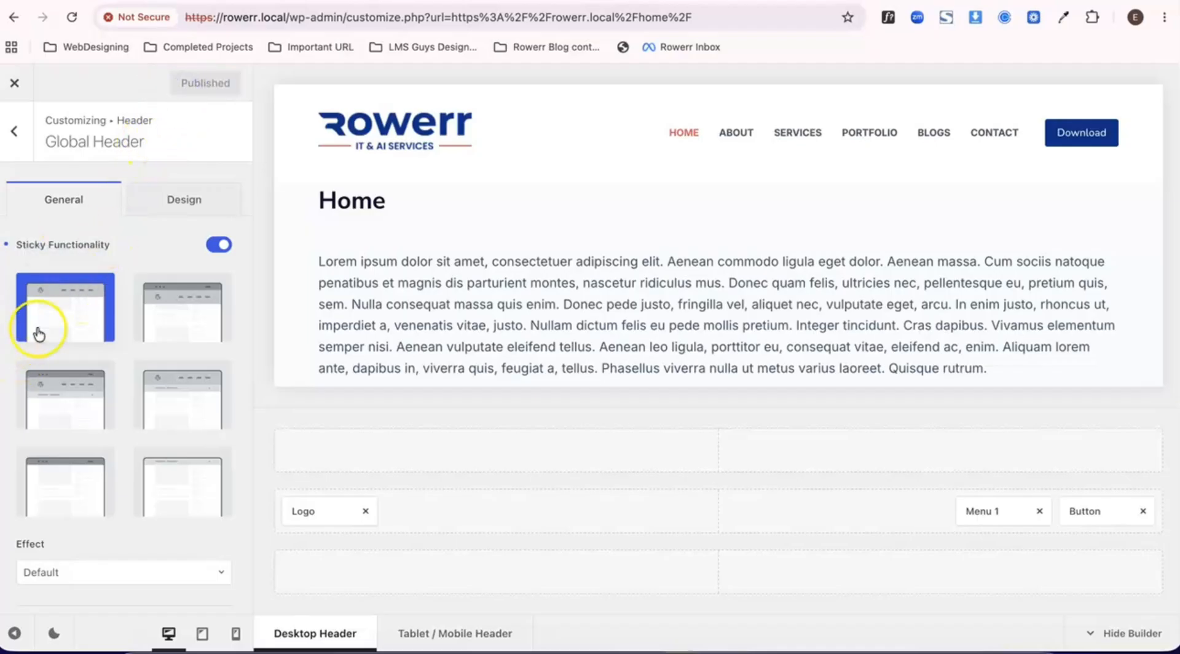
left_click(63, 315)
left_click(409, 518)
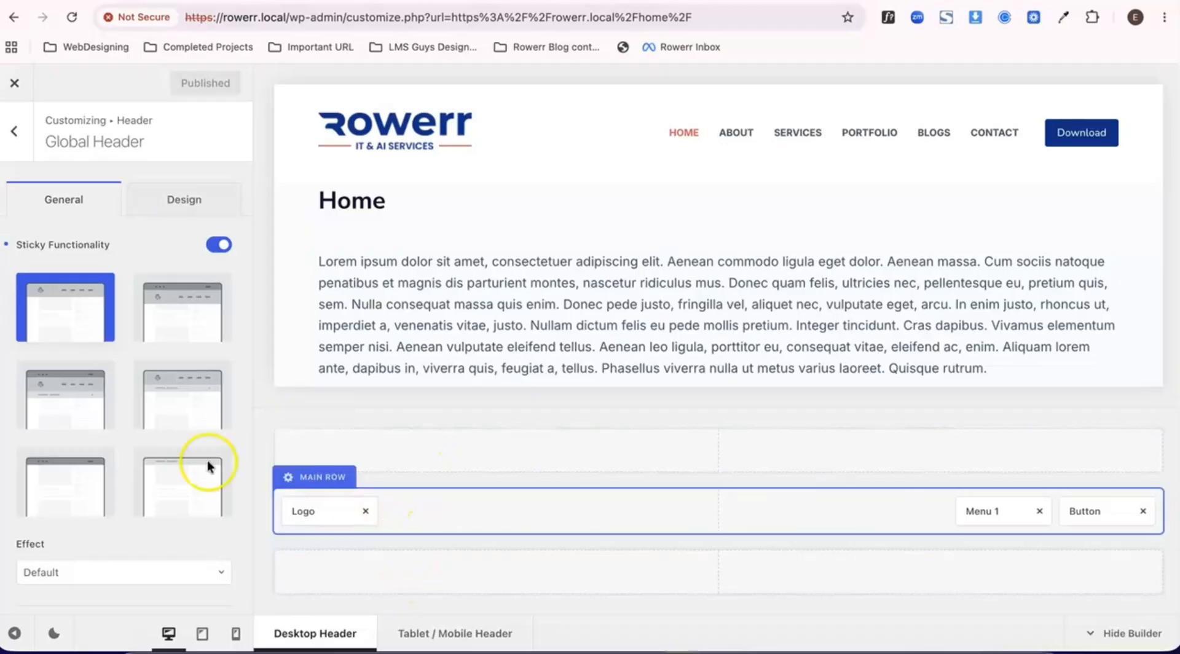
left_click(87, 330)
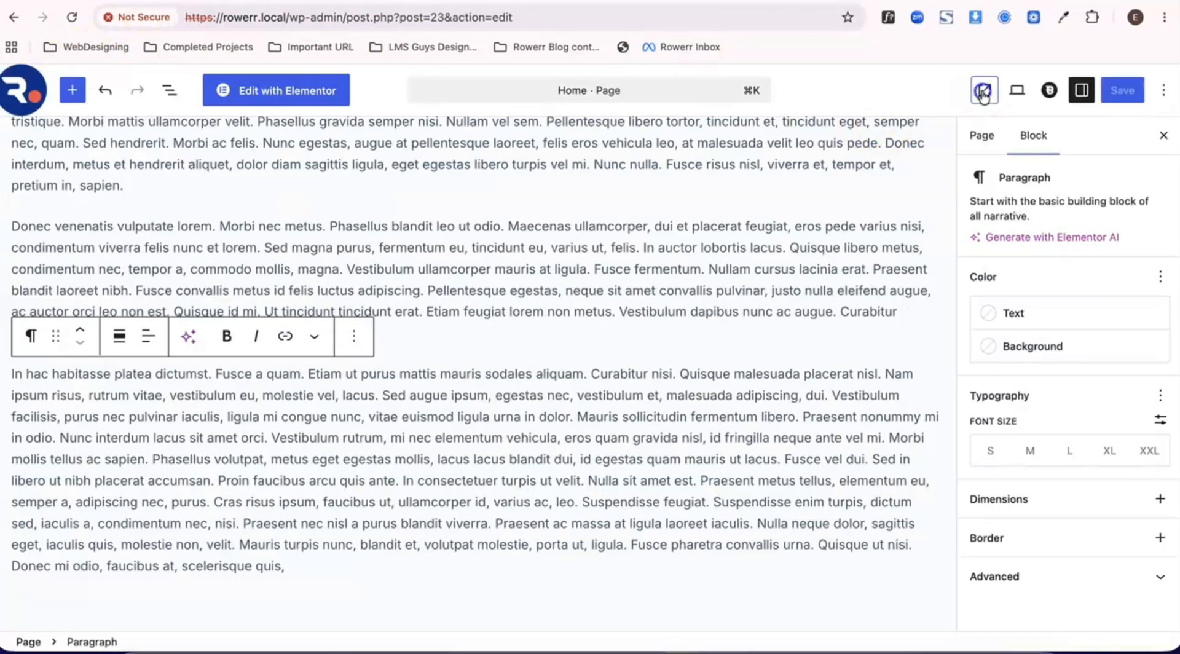
- Check whether the main header row stays fixed on the live Home page while scrolling through the content
left_click(983, 89)
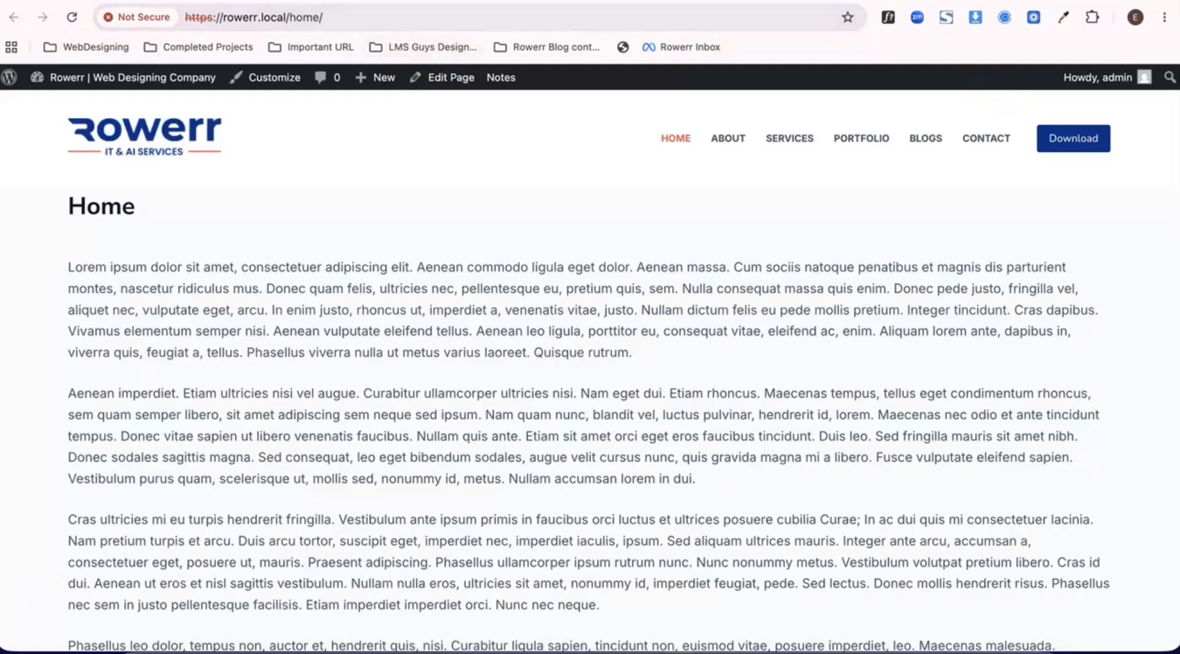
scroll(389, 272, "down", 12)
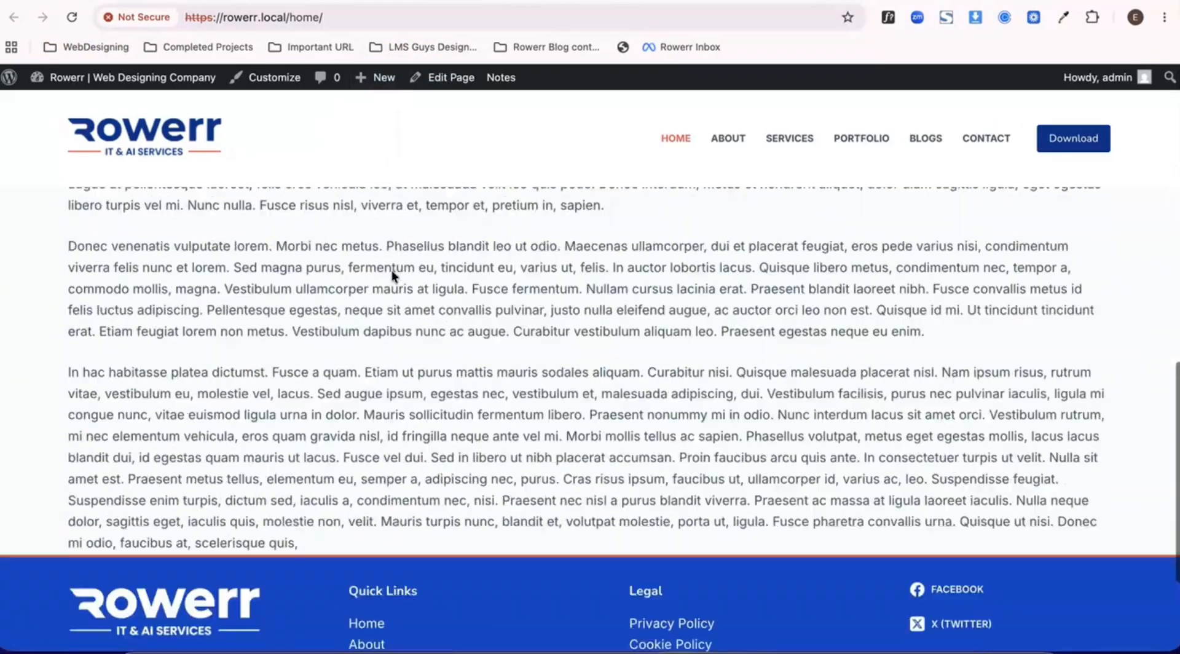
scroll(392, 271, "up", 4)
scroll(393, 270, "up", 6)
scroll(393, 271, "down", 12)
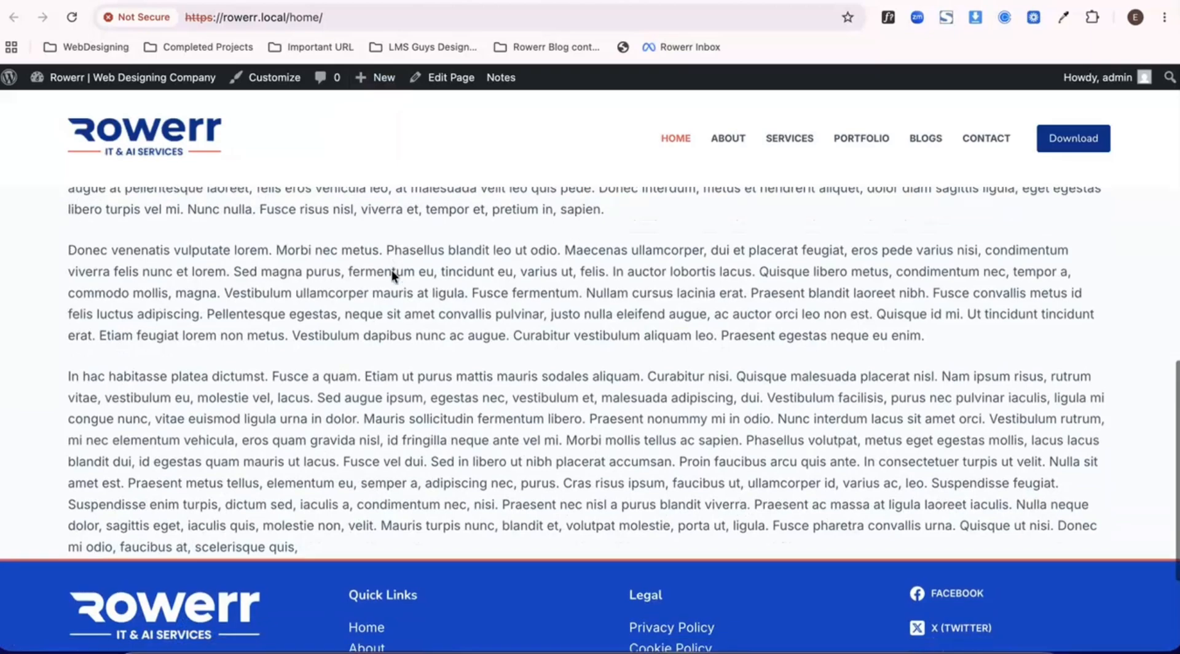
scroll(393, 270, "up", 12)
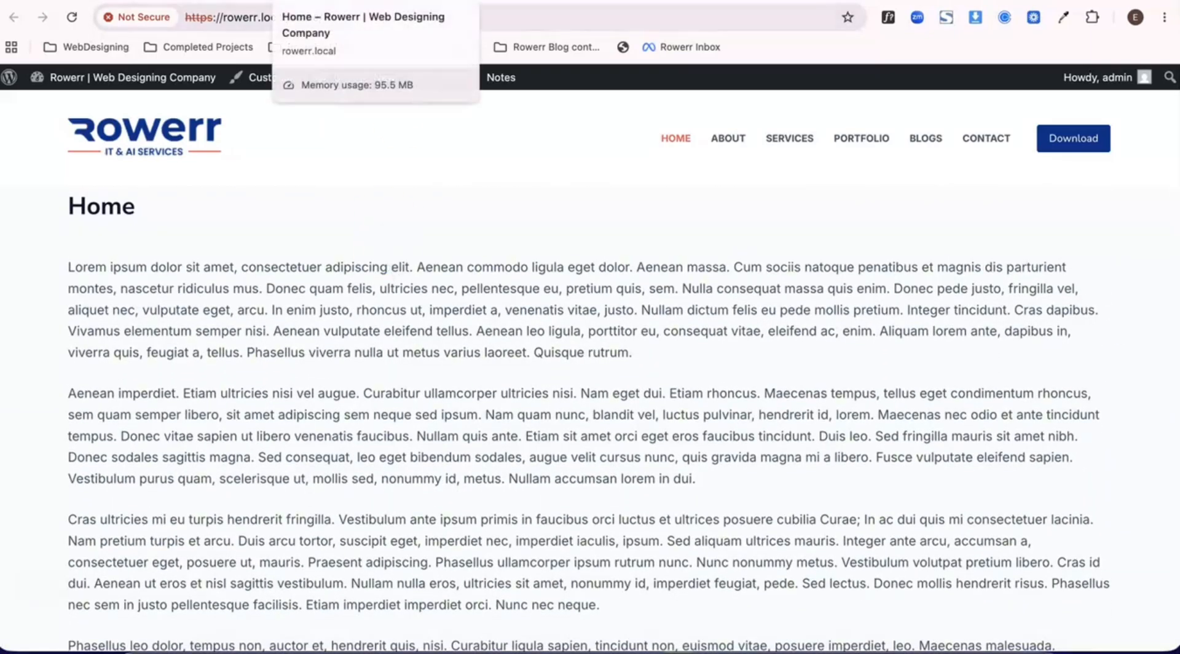
scroll(371, 163, "down", 8)
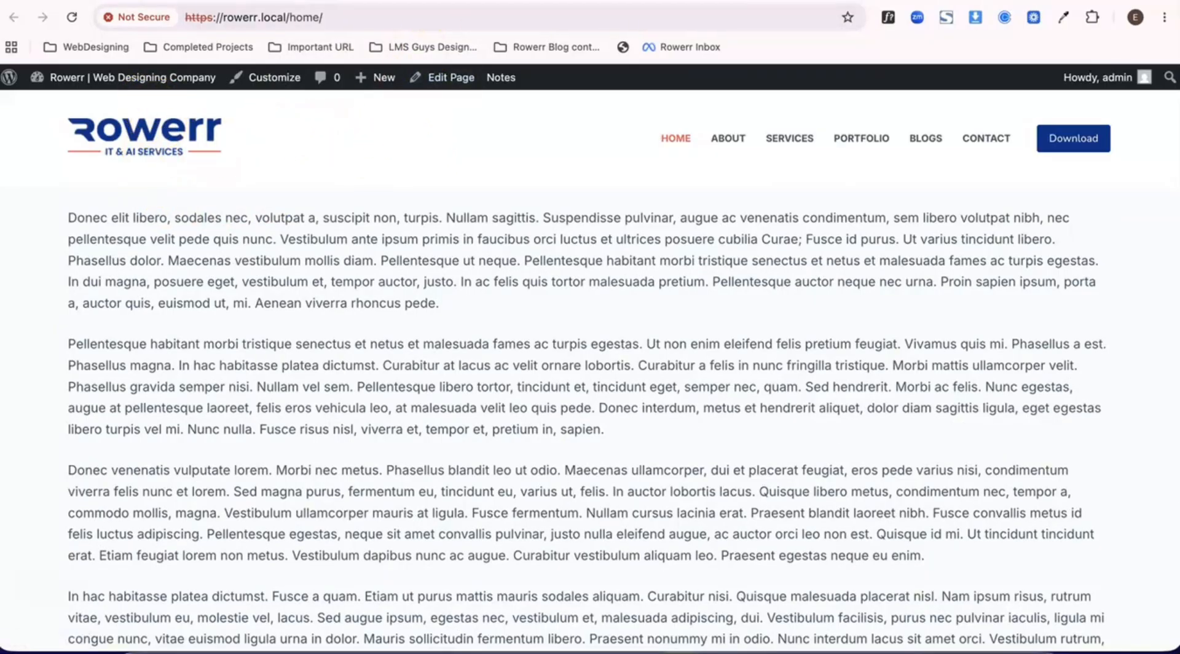
- Set the header Main Row's minimum height for desktop to 72 px in the customizer and publish
left_click(505, 2)
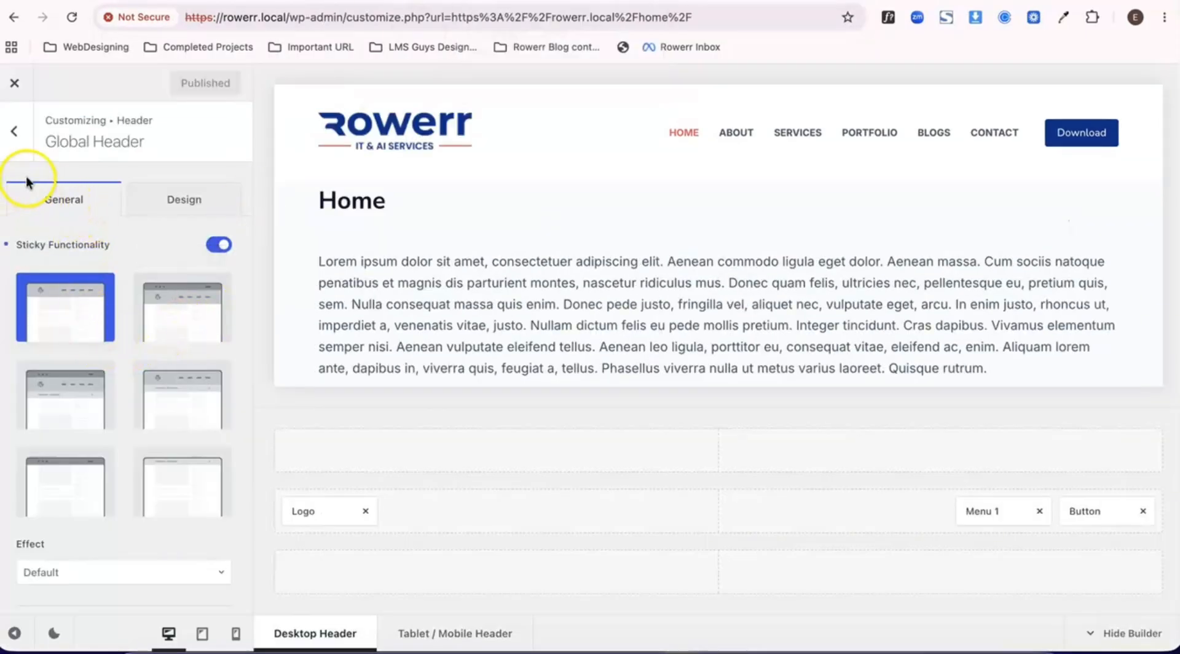
left_click(14, 131)
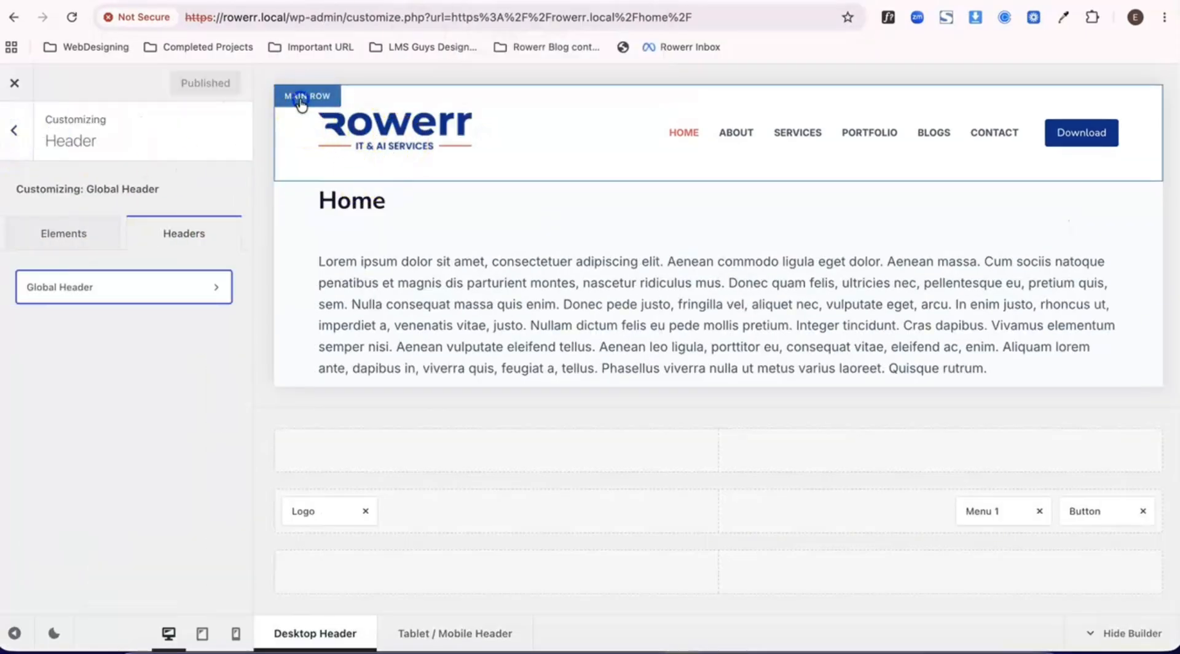
left_click(301, 98)
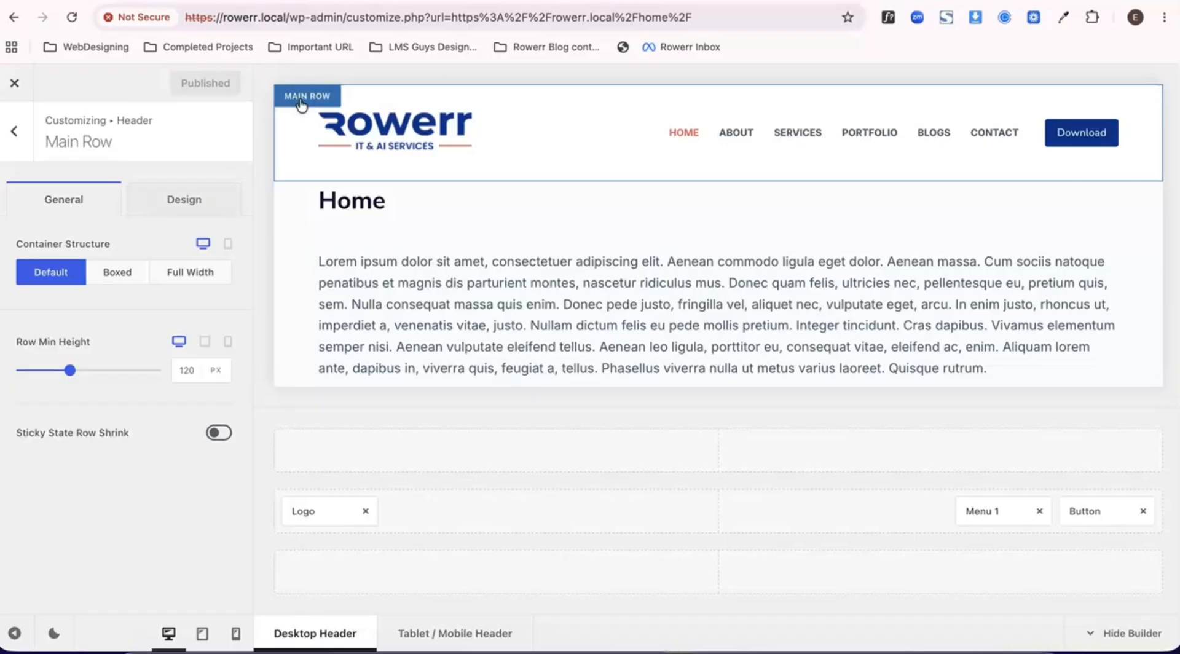
left_click(126, 274)
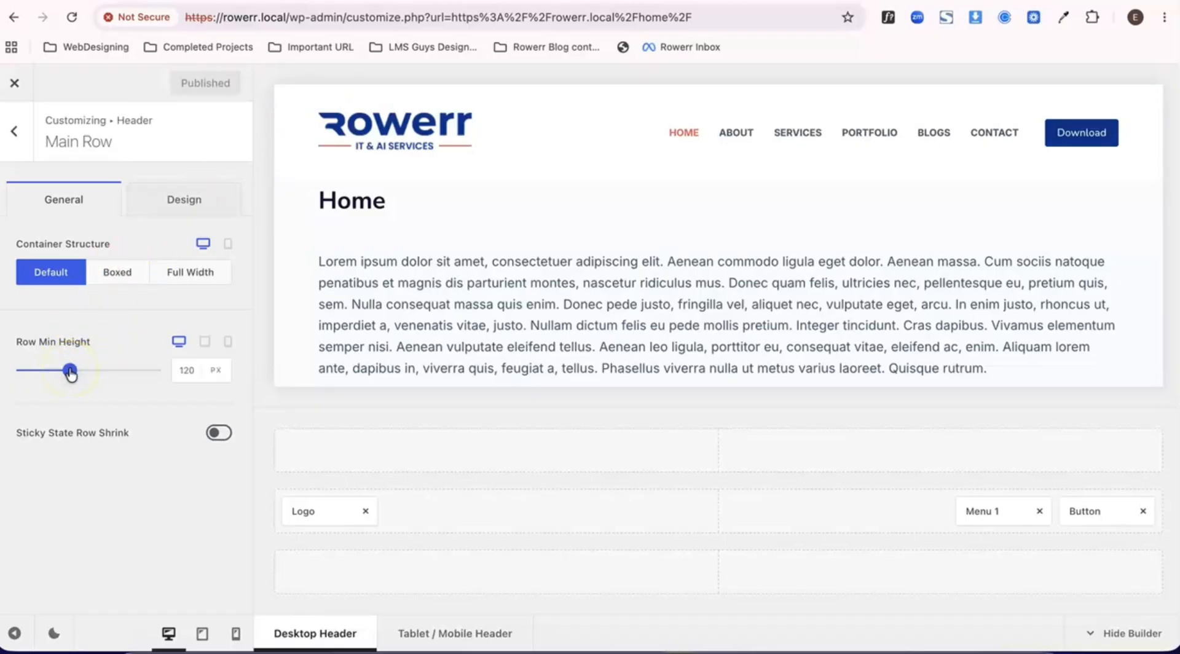
left_click_drag(71, 372, 43, 364)
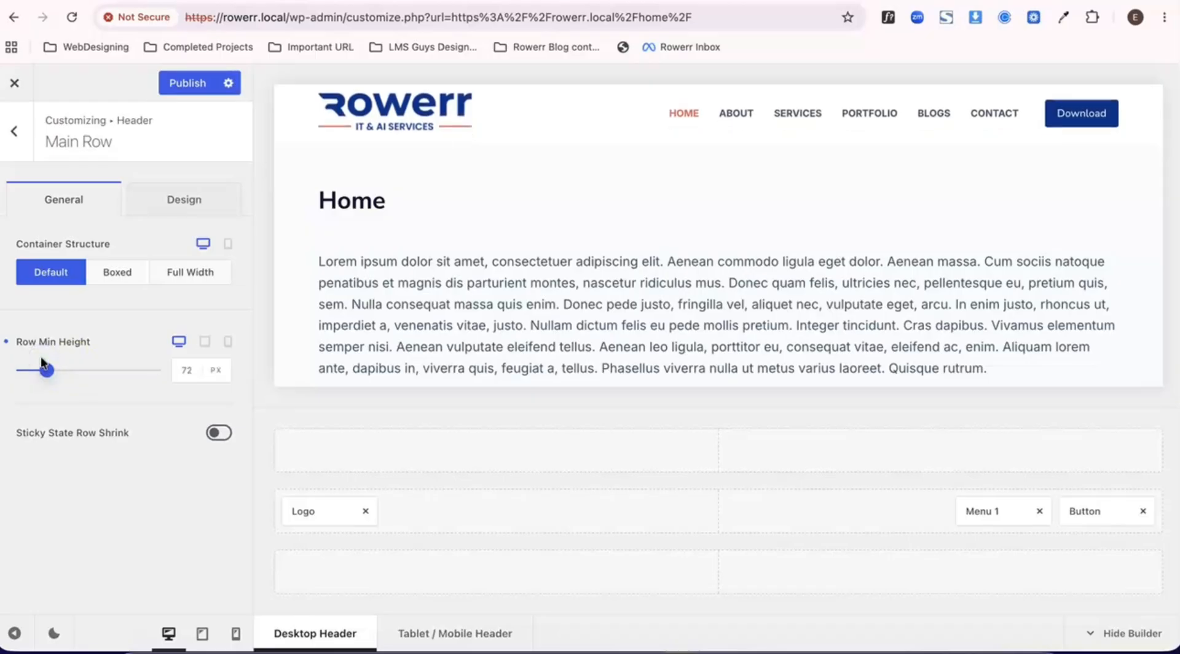
left_click(188, 85)
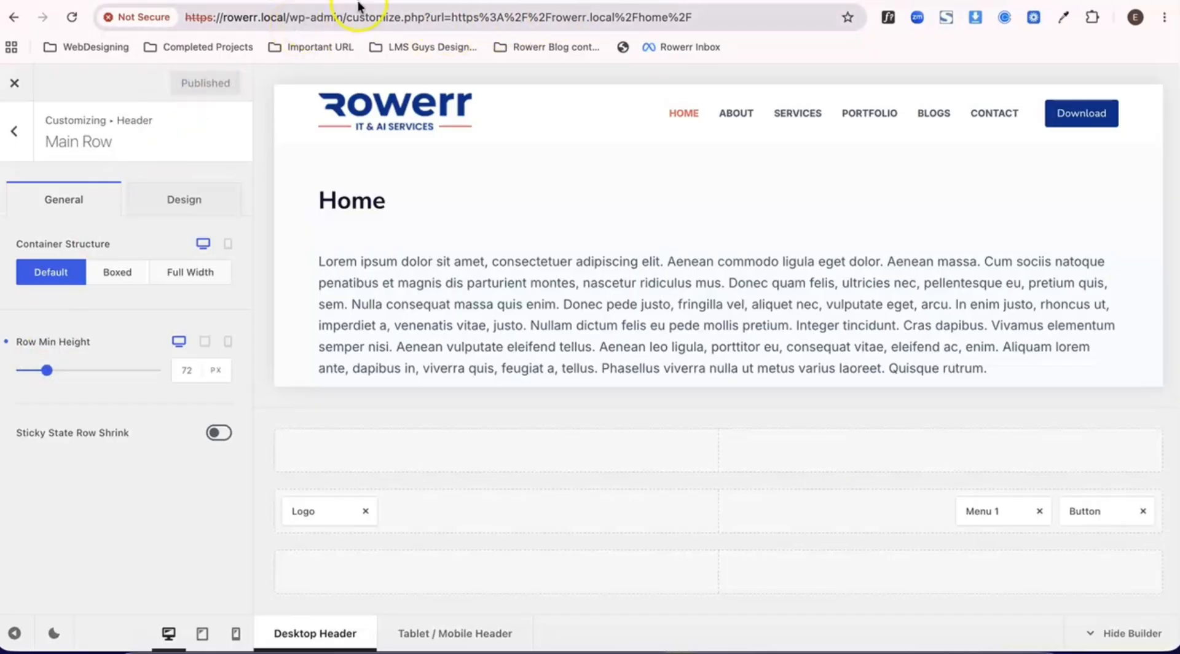
- Leave the customizer and examine the reduced-height sticky header on the live Home page while scrolling to the footer and back
left_click(15, 82)
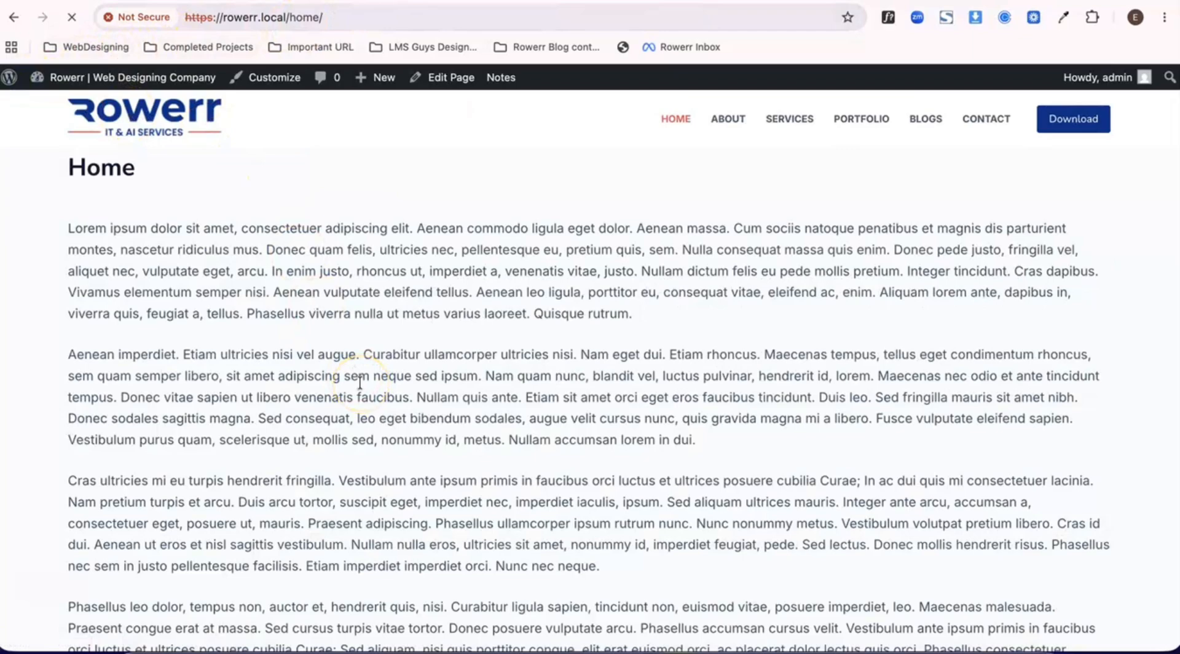
scroll(360, 382, "down", 5)
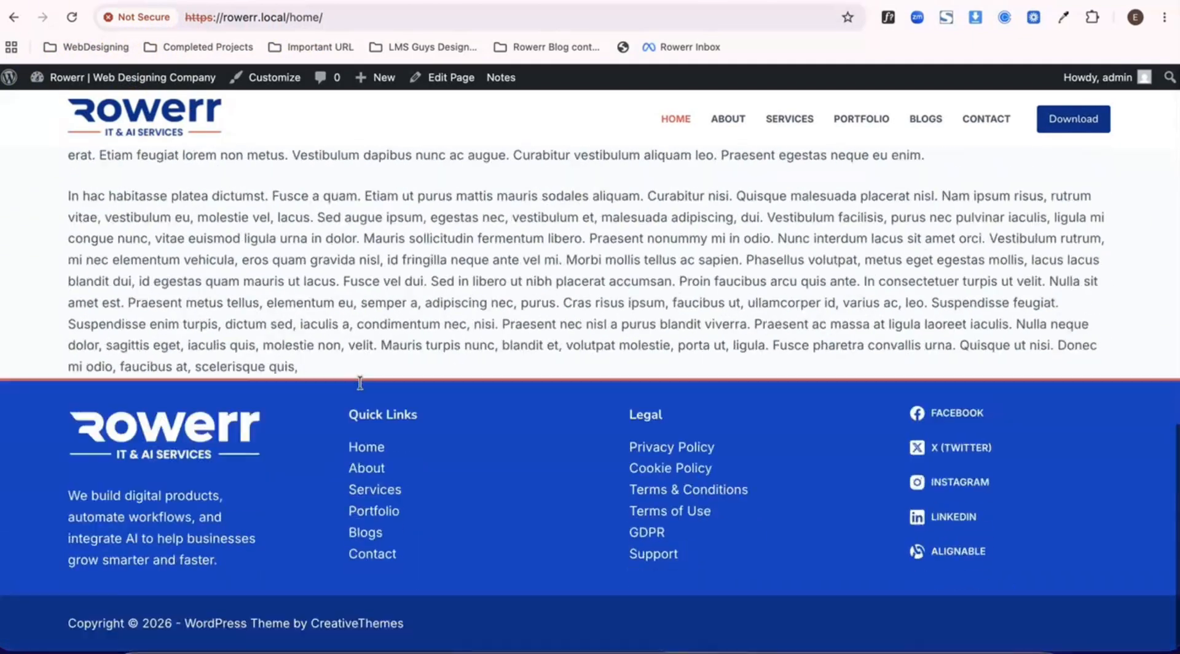
scroll(360, 383, "up", 10)
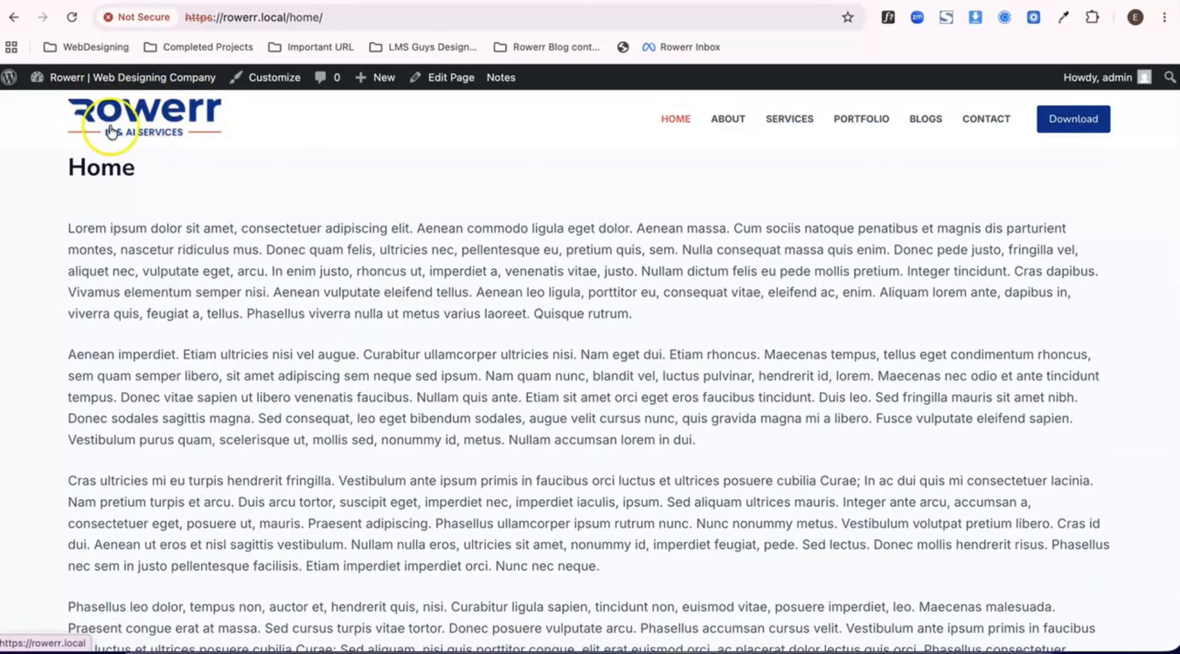
scroll(415, 227, "down", 5)
scroll(414, 231, "down", 5)
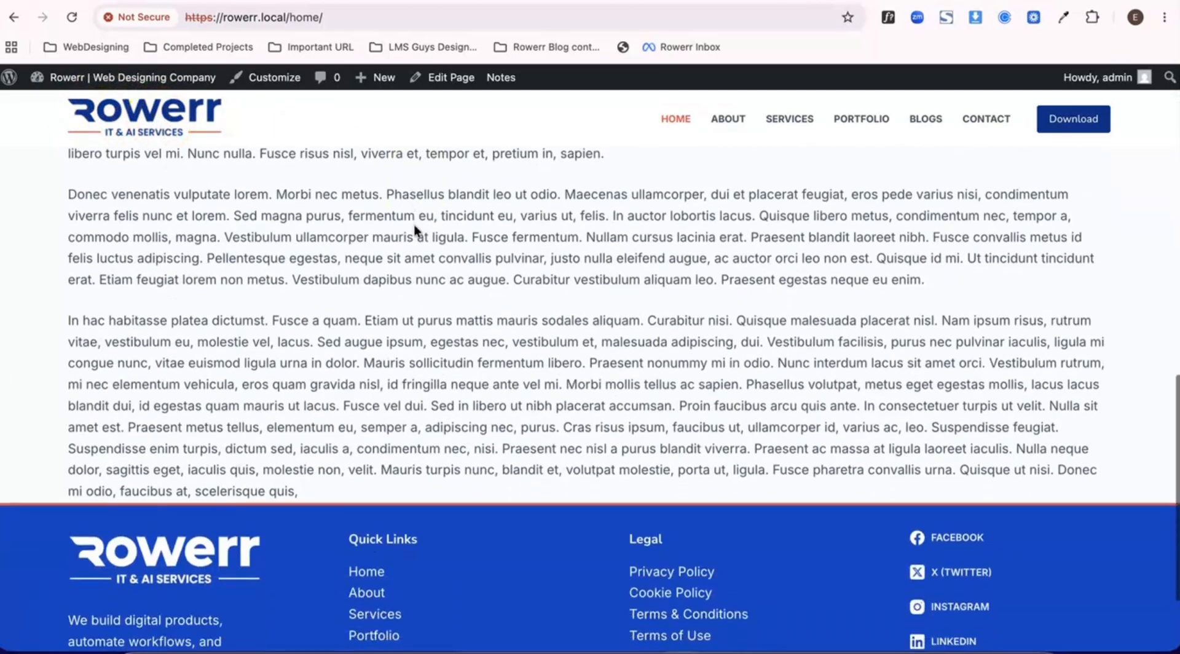
scroll(414, 230, "up", 10)
scroll(414, 230, "down", 5)
scroll(414, 231, "down", 10)
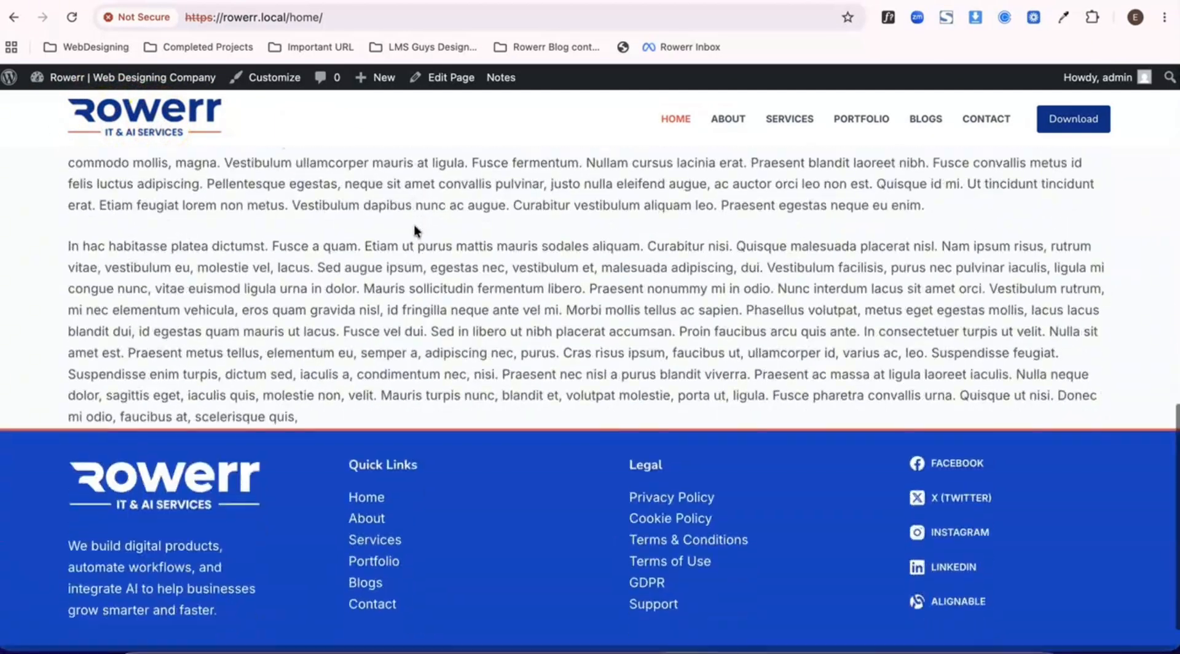
scroll(414, 231, "up", 10)
scroll(414, 231, "down", 4)
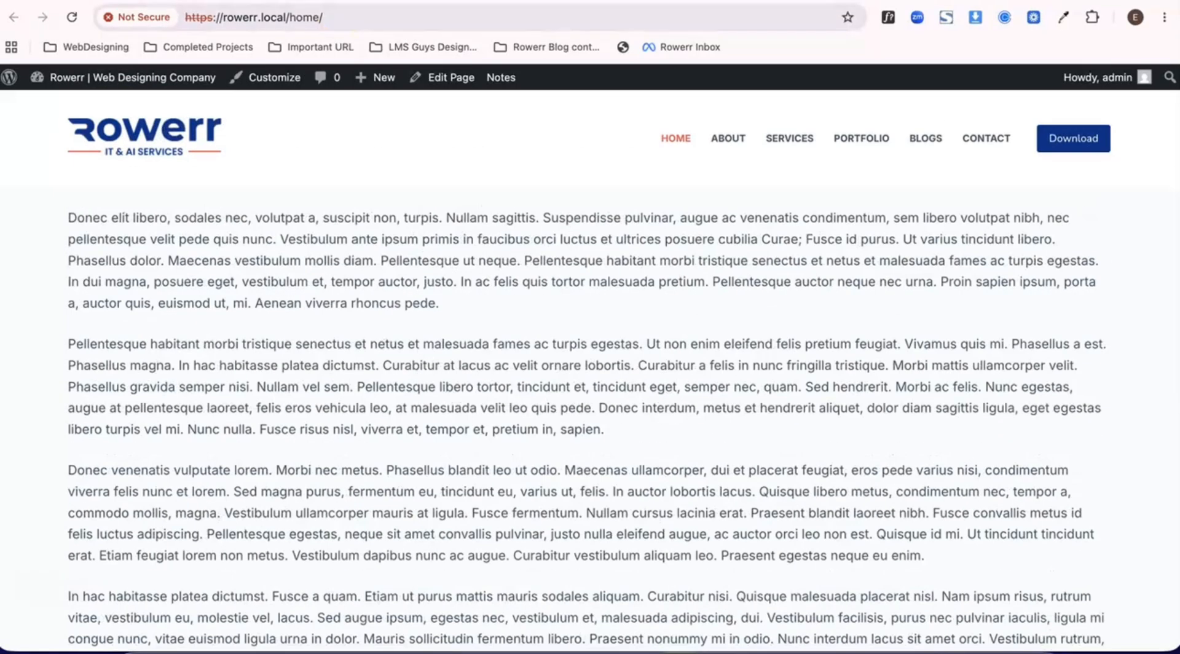
scroll(415, 230, "up", 4)
- Reopen the theme customizer from the Home page and examine the header's main row in the preview while scrolling
left_click(270, 77)
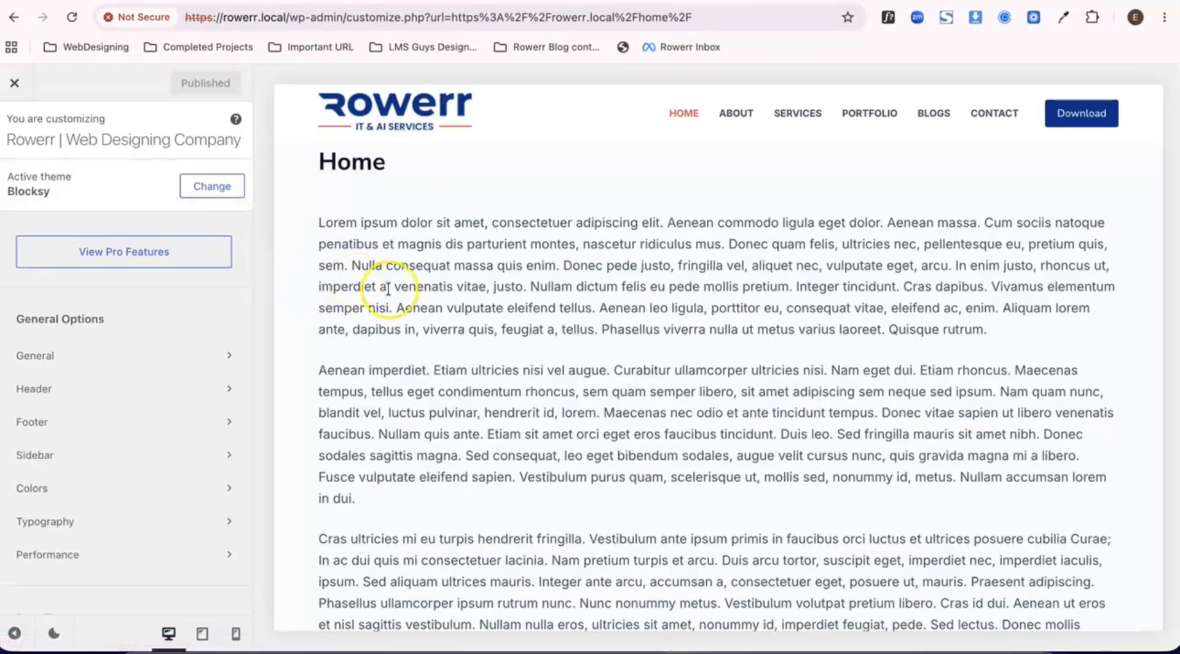
scroll(388, 288, "down", 1)
scroll(355, 308, "down", 12)
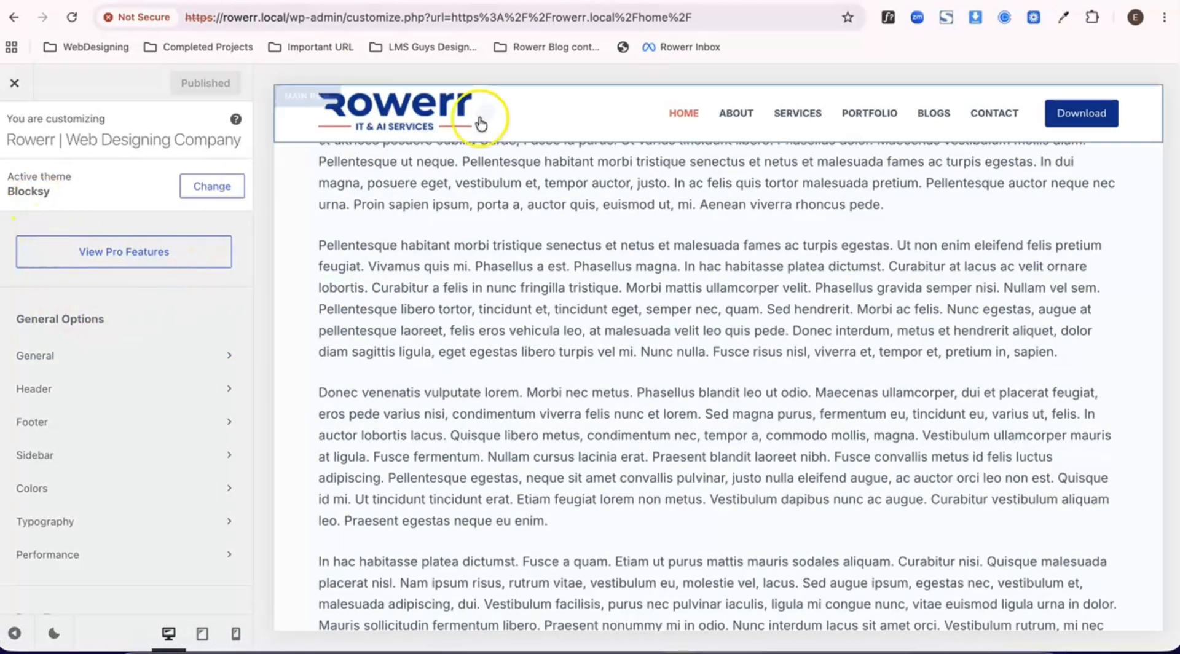
left_click(509, 112)
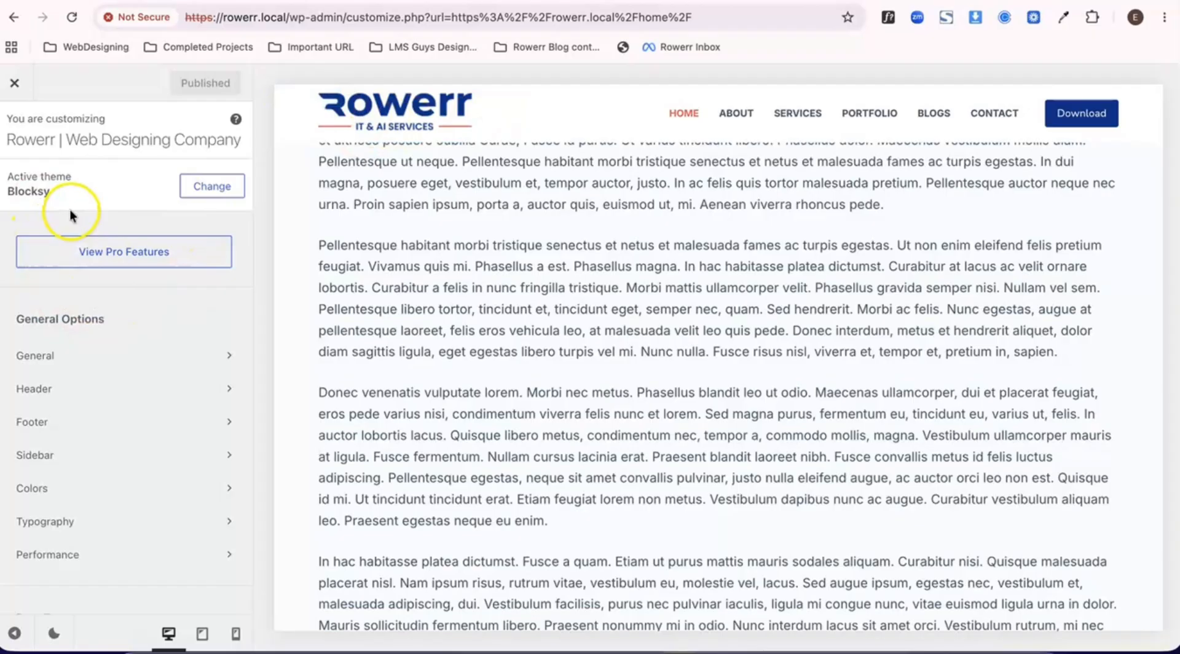
- Add the Account element to the start of the desktop header's Top Row and publish
left_click(38, 390)
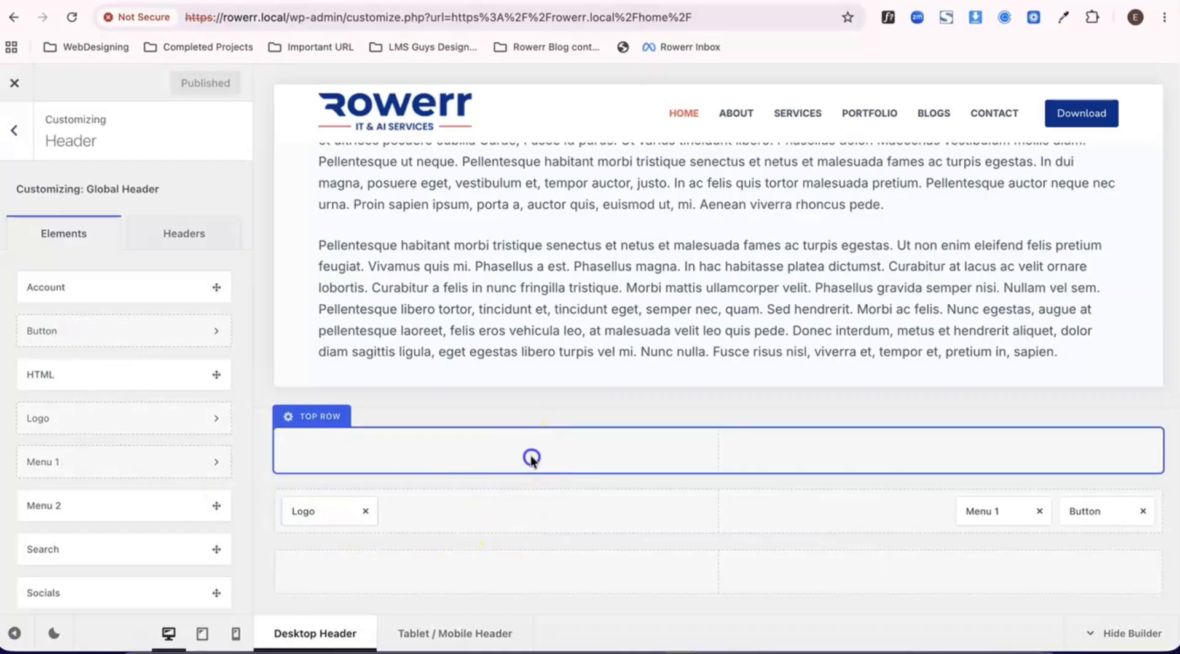
scroll(123, 455, "down", 1)
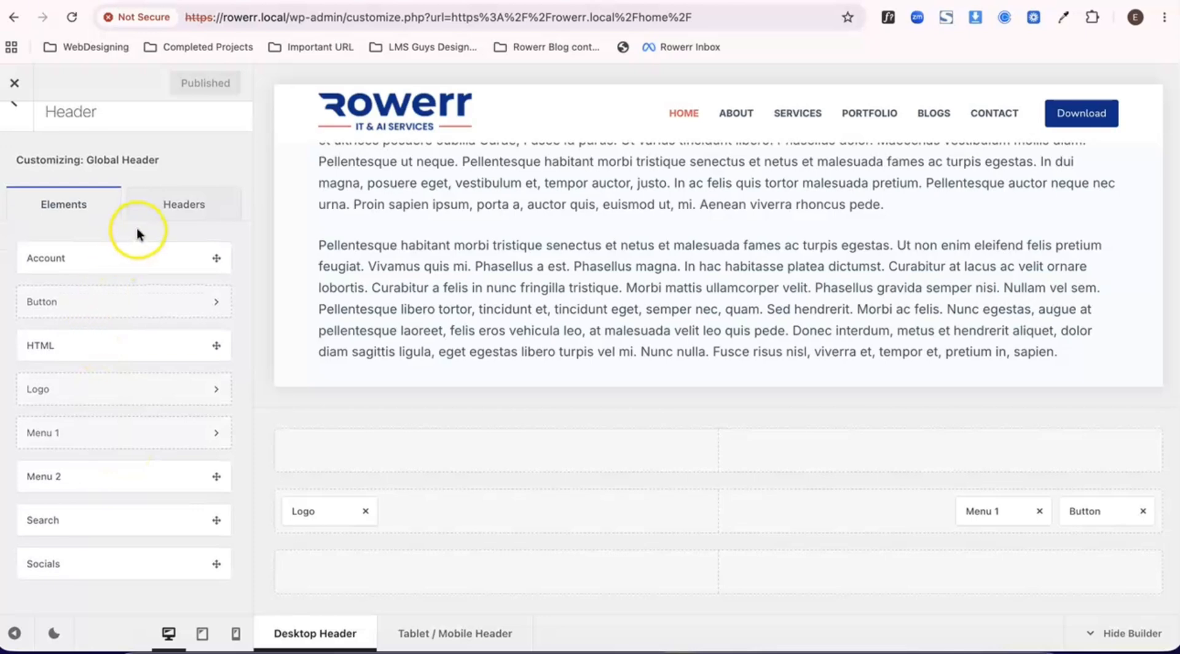
left_click_drag(119, 256, 350, 462)
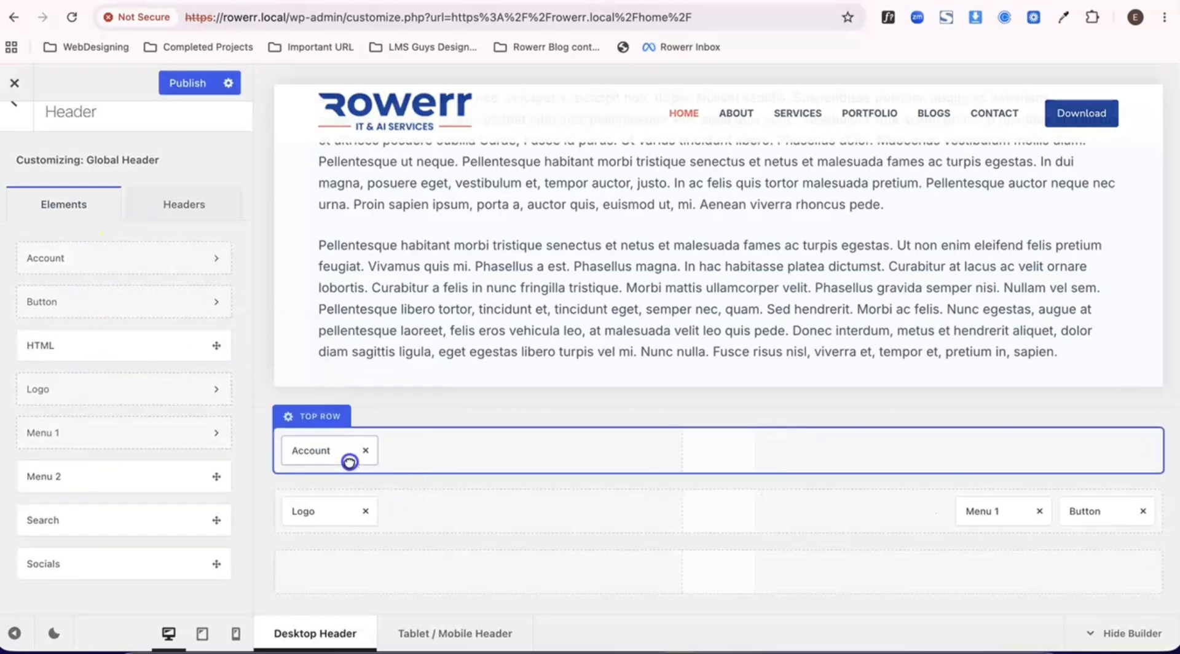
left_click(188, 81)
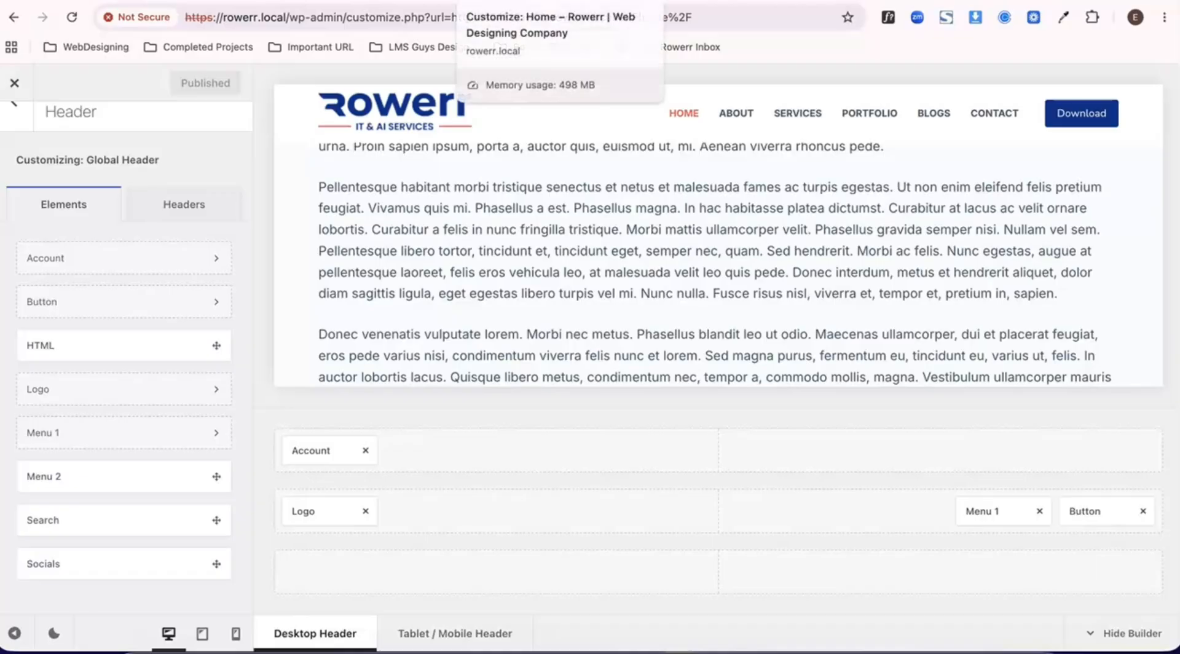
- Check on the live Home page whether the header's top row stays fixed while scrolling
left_click(14, 86)
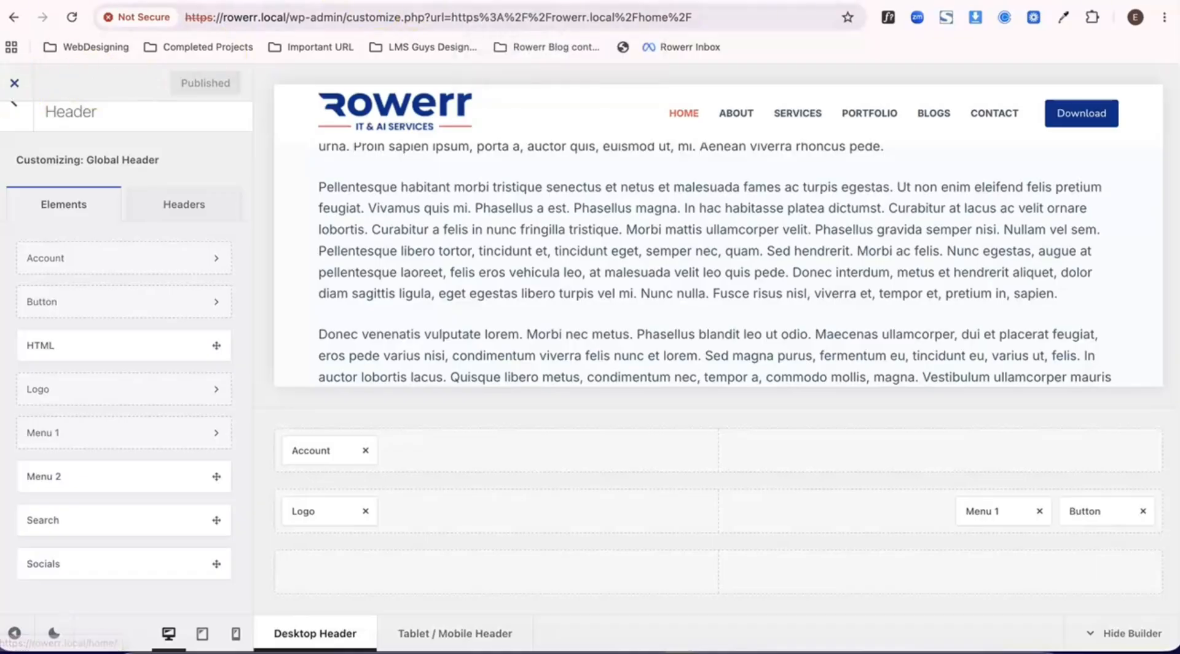
scroll(313, 220, "down", 7)
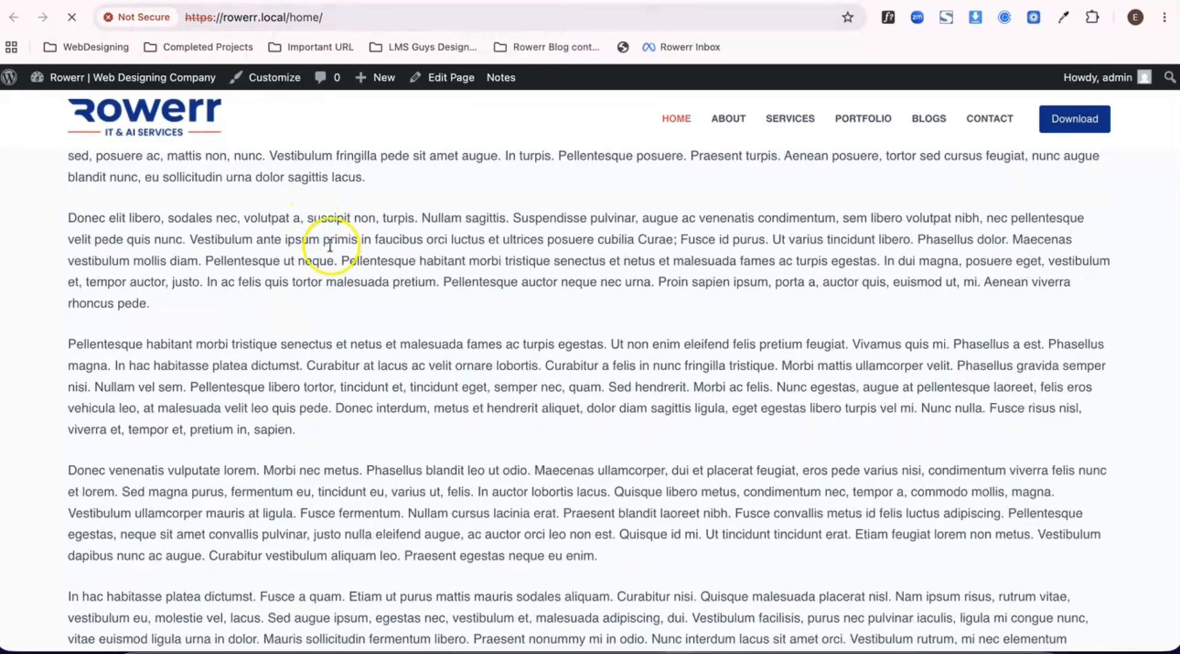
scroll(347, 264, "up", 8)
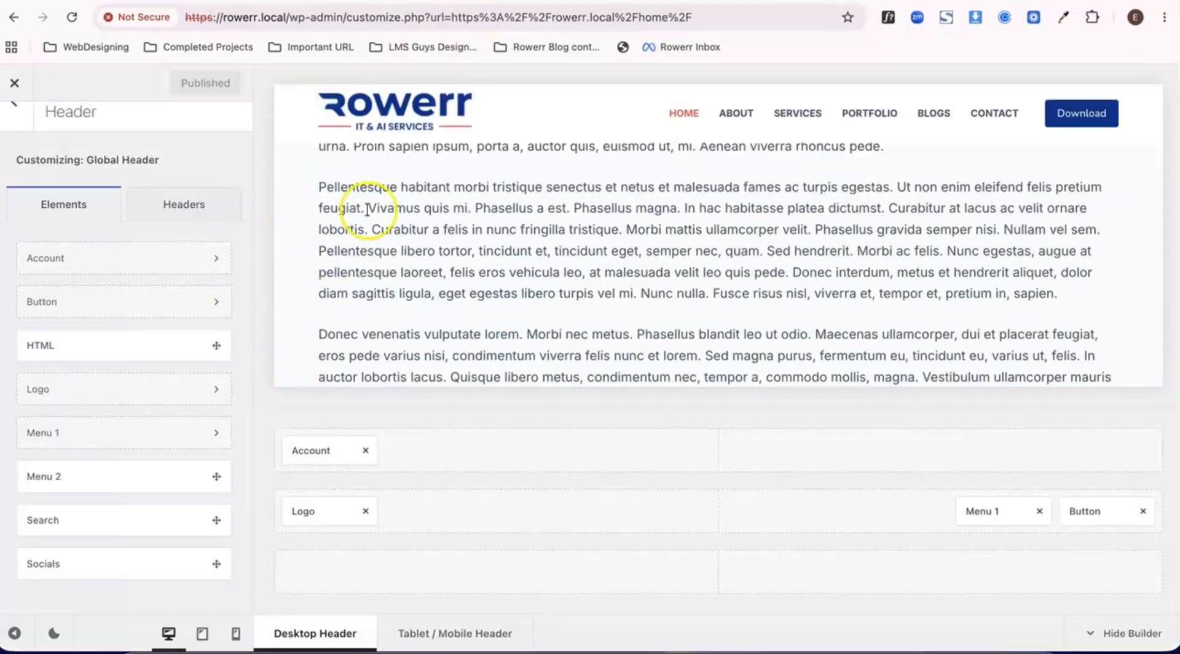
- Set the header Top Row's default-state background to palette Color 2 (orange-red) in the customizer and publish
left_click(322, 418)
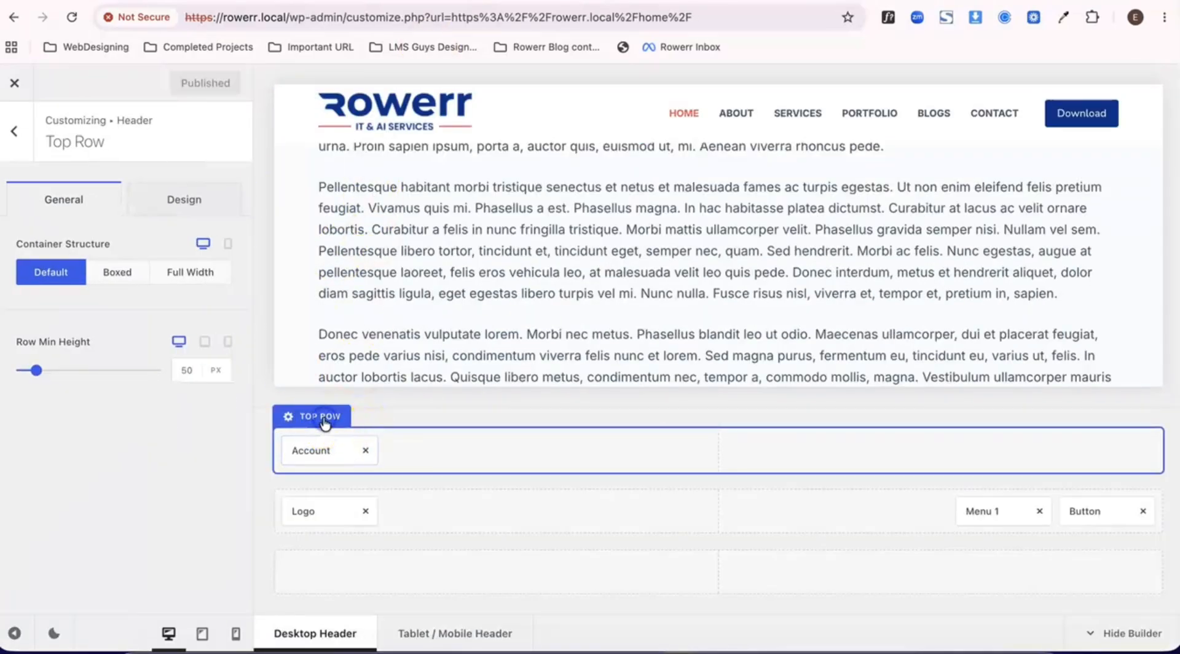
left_click(181, 201)
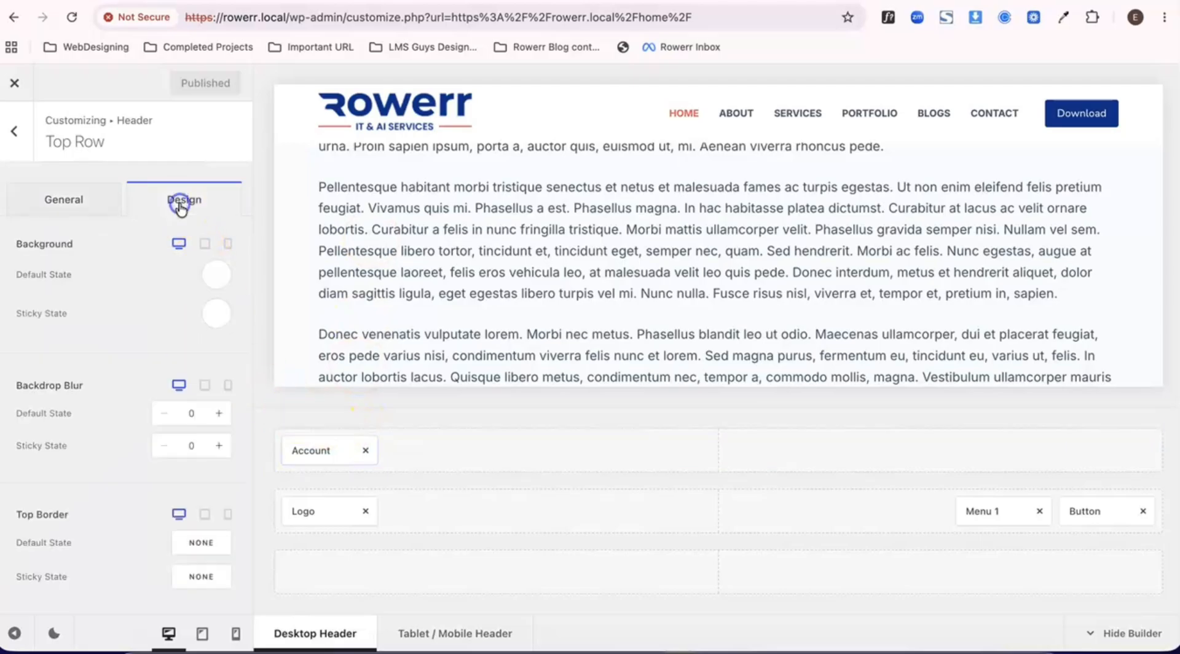
left_click(218, 286)
left_click(115, 332)
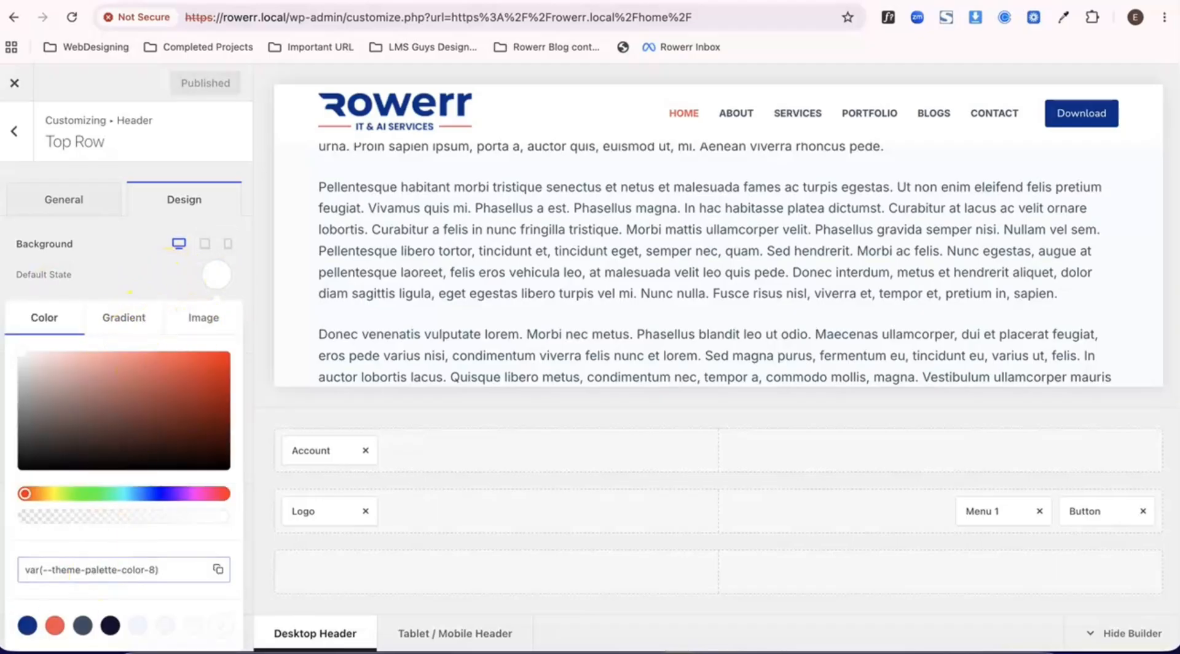
left_click(55, 625)
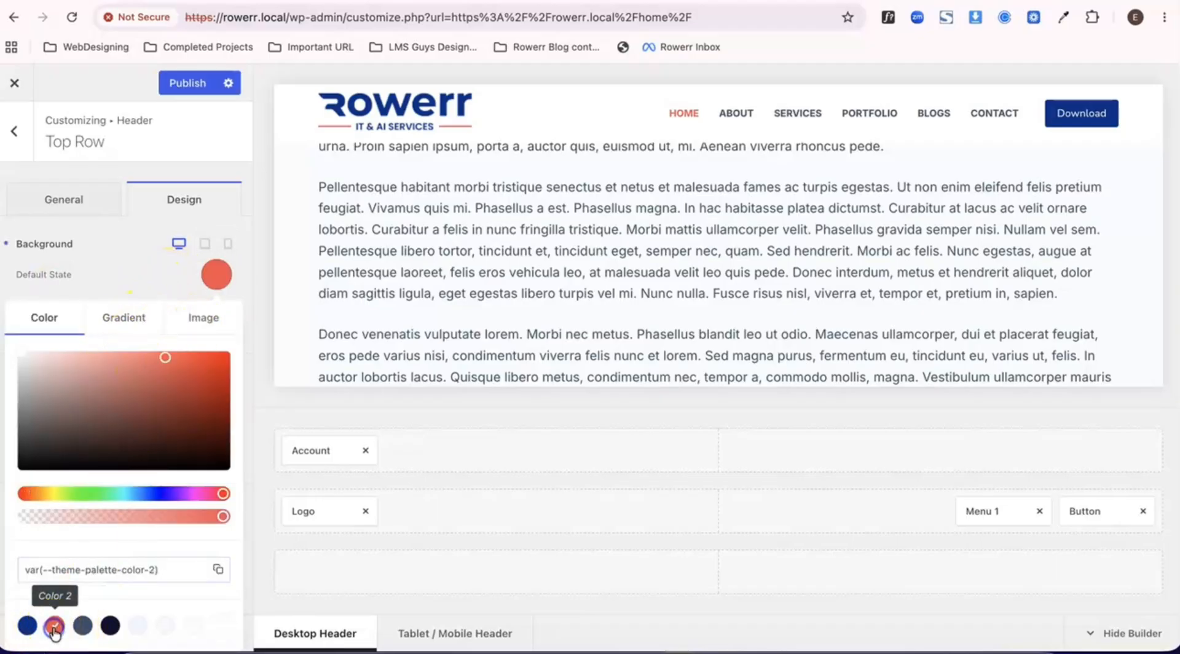
left_click(187, 83)
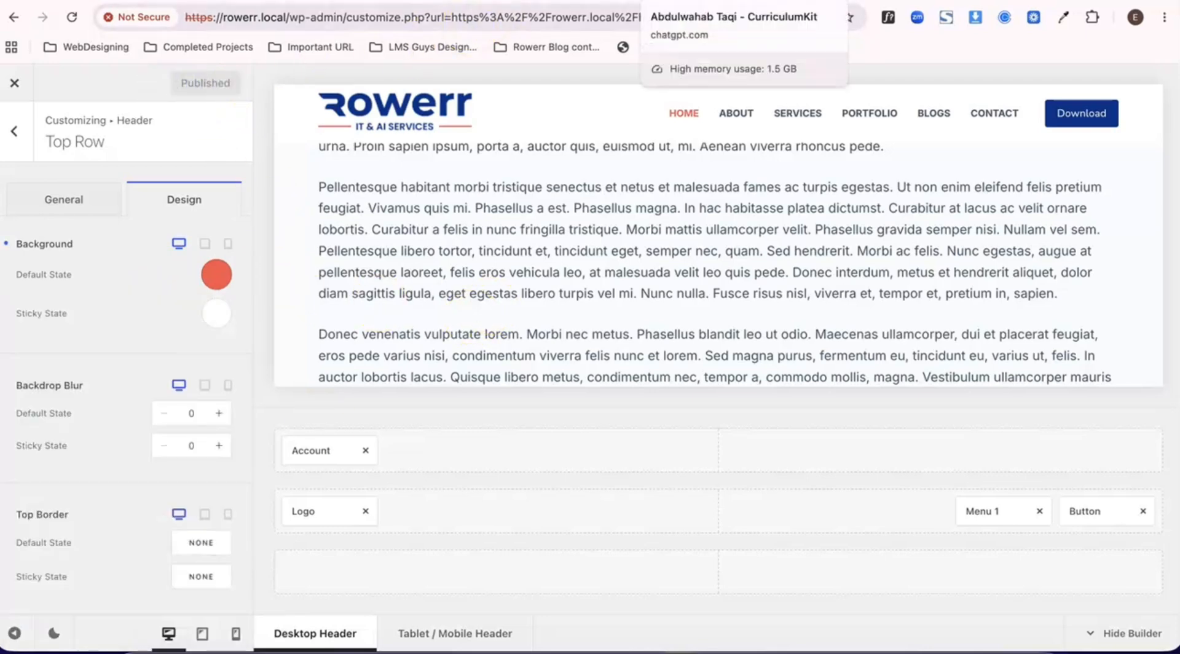
- Check the recolored top row on the live Home page while scrolling down and back up
left_click(326, 1)
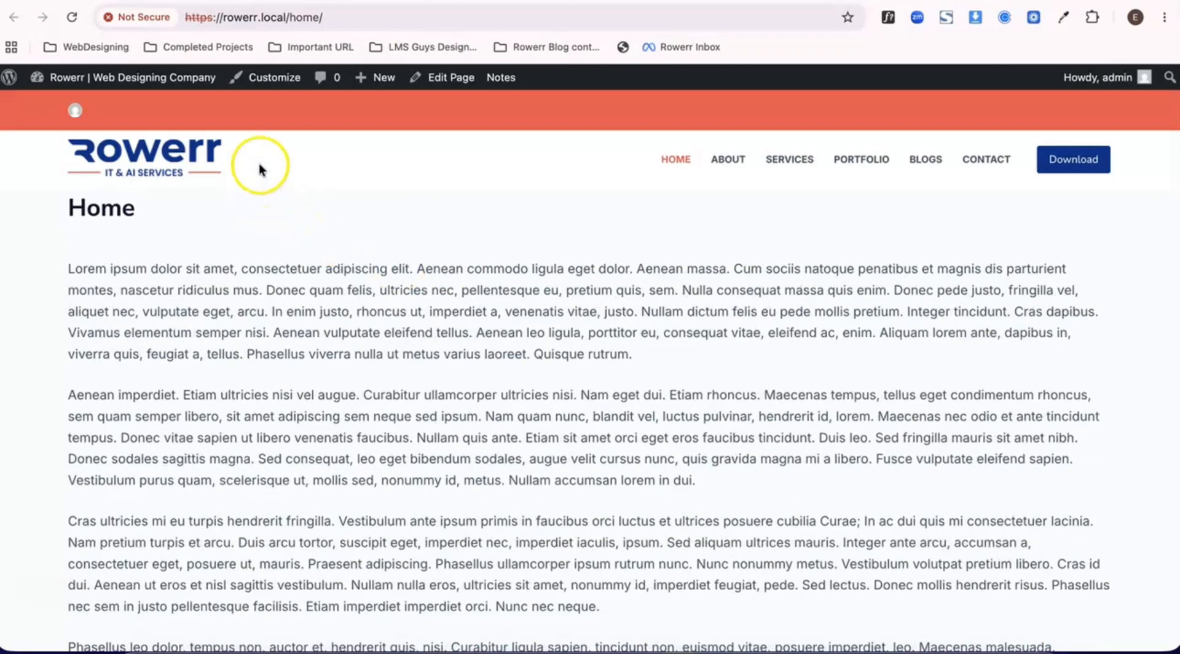
scroll(406, 201, "down", 10)
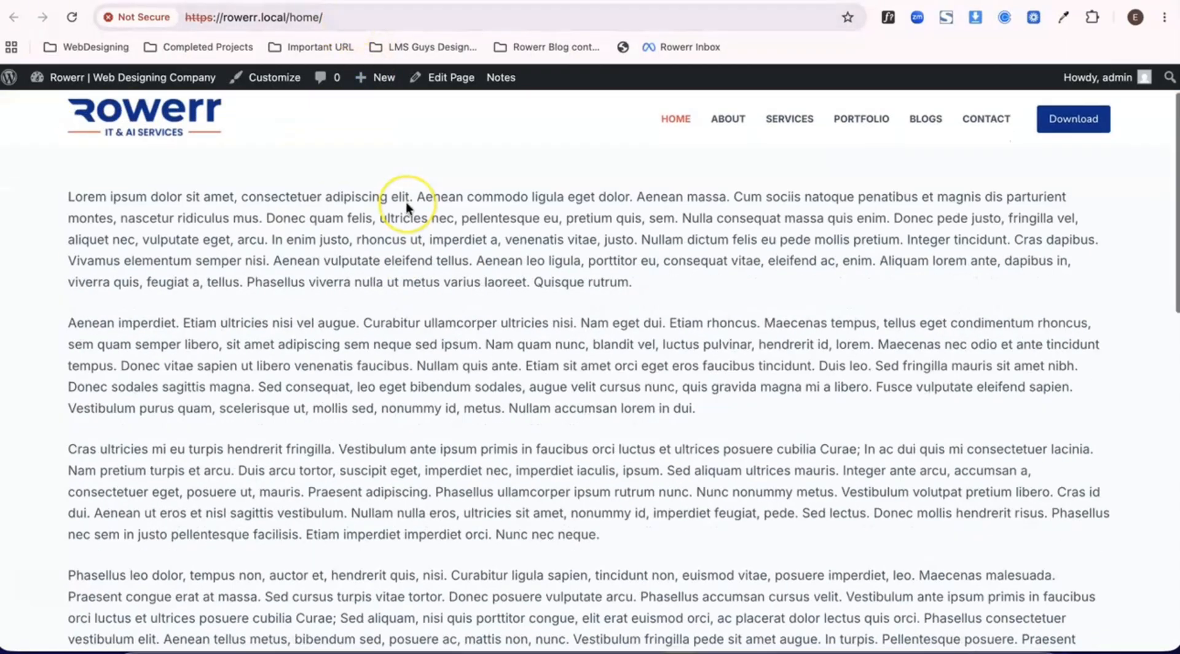
scroll(405, 202, "up", 10)
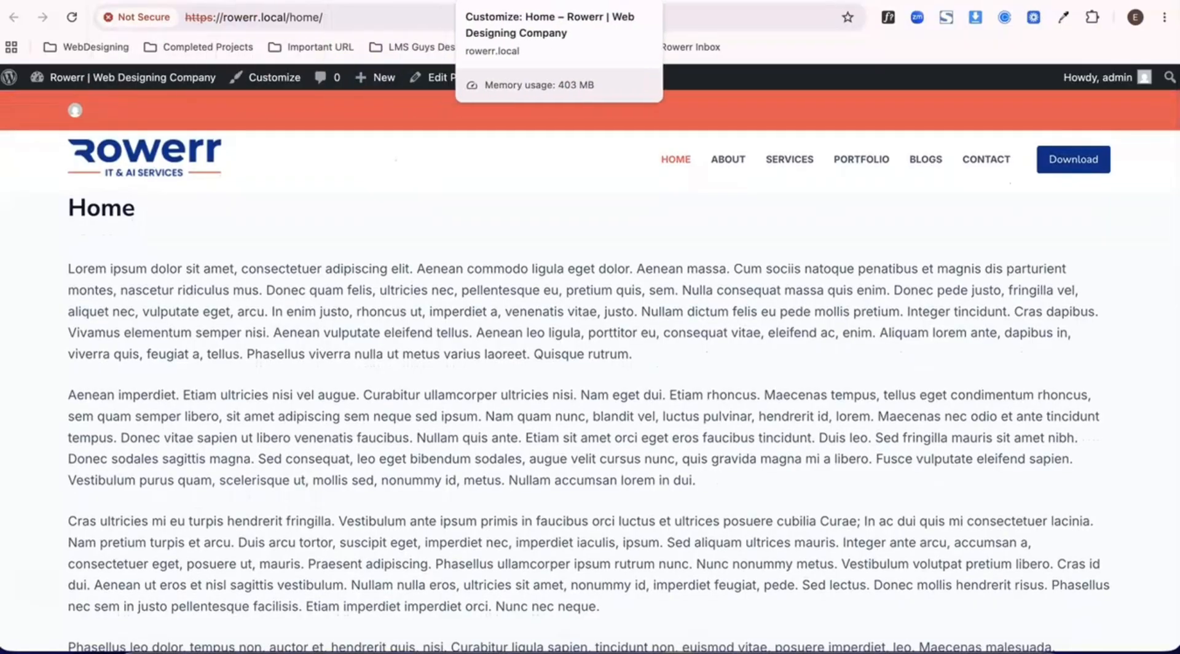
- Set the Global Header's sticky functionality to Top & Main Row in the customizer and publish
left_click(522, 1)
left_click(15, 133)
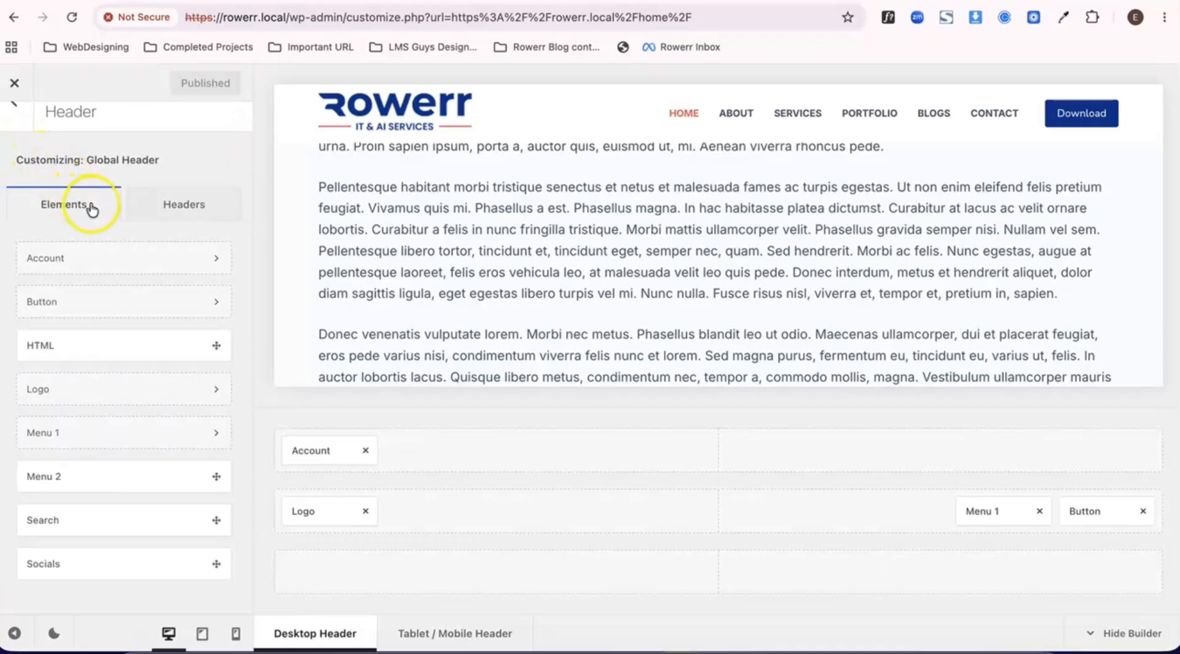
left_click(125, 213)
left_click(95, 287)
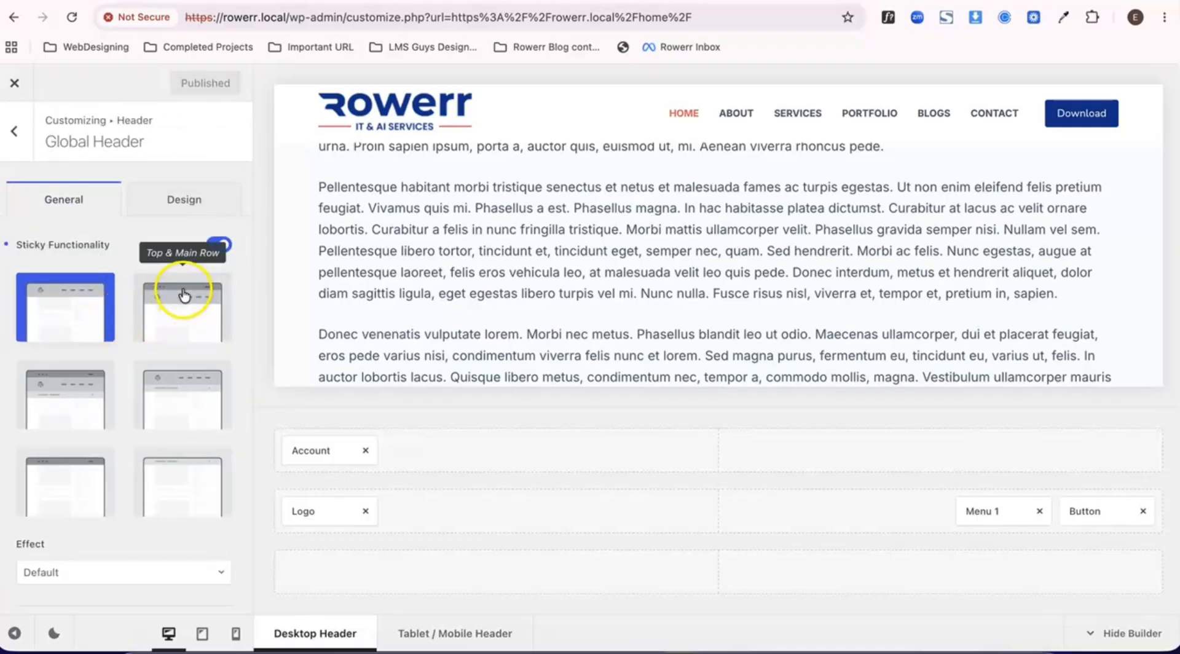
left_click(181, 310)
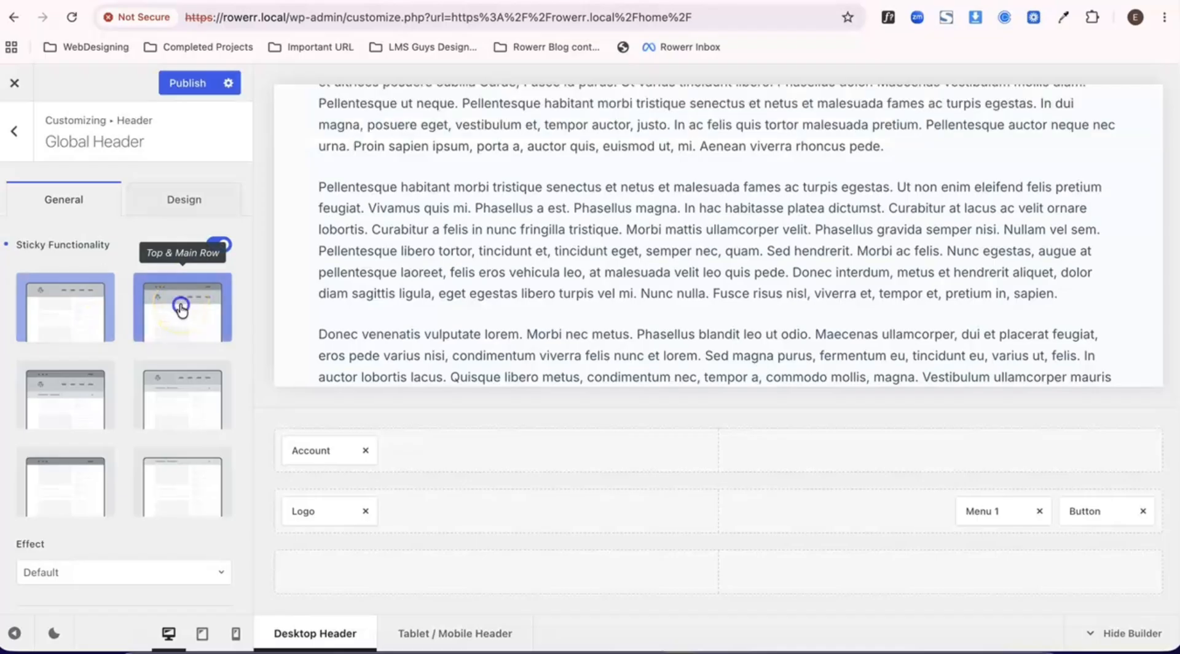
left_click(191, 84)
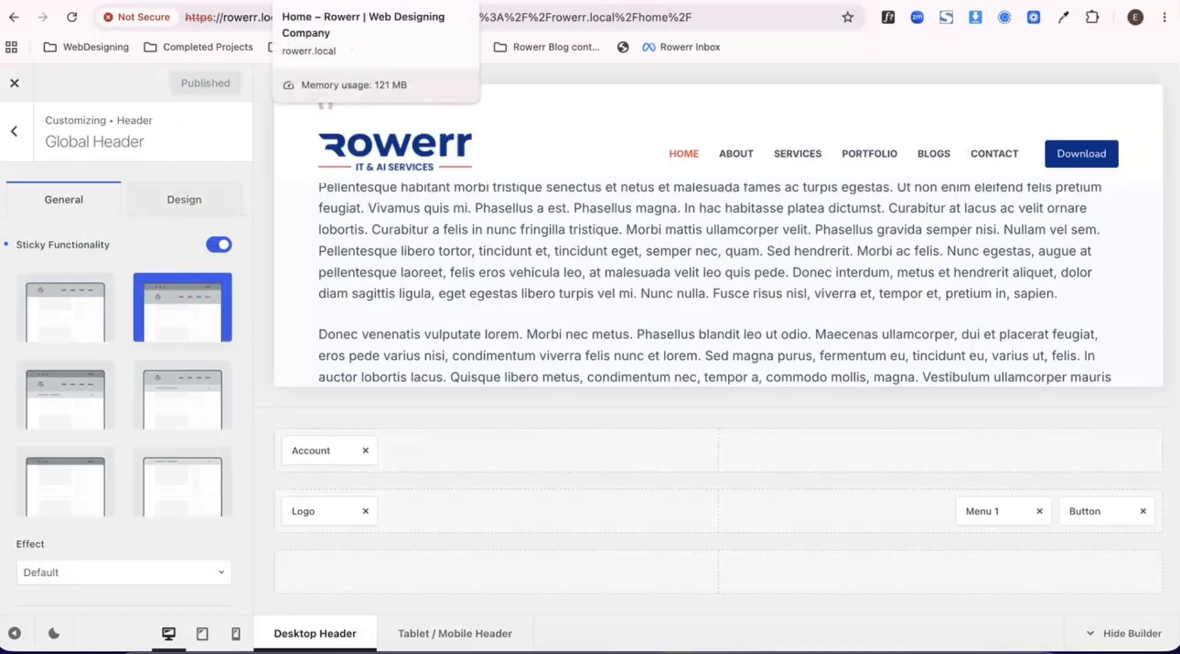
- Examine how the top and main rows behave on the live Home page while scrolling to the footer and back
left_click(356, 1)
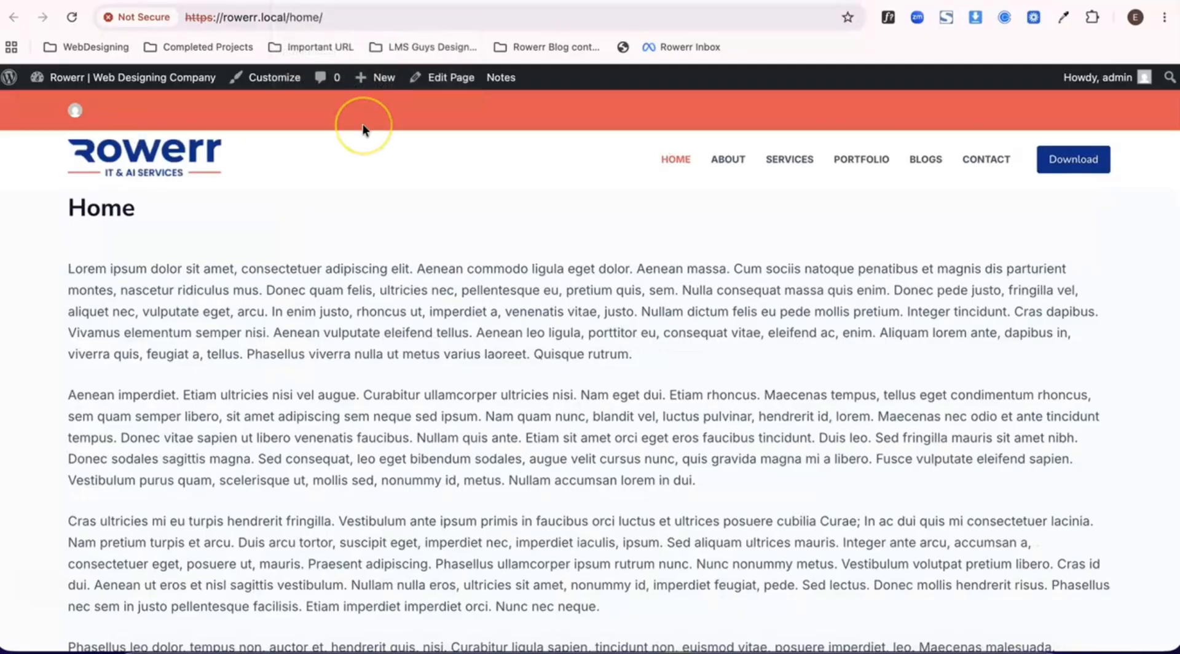
scroll(361, 271, "down", 8)
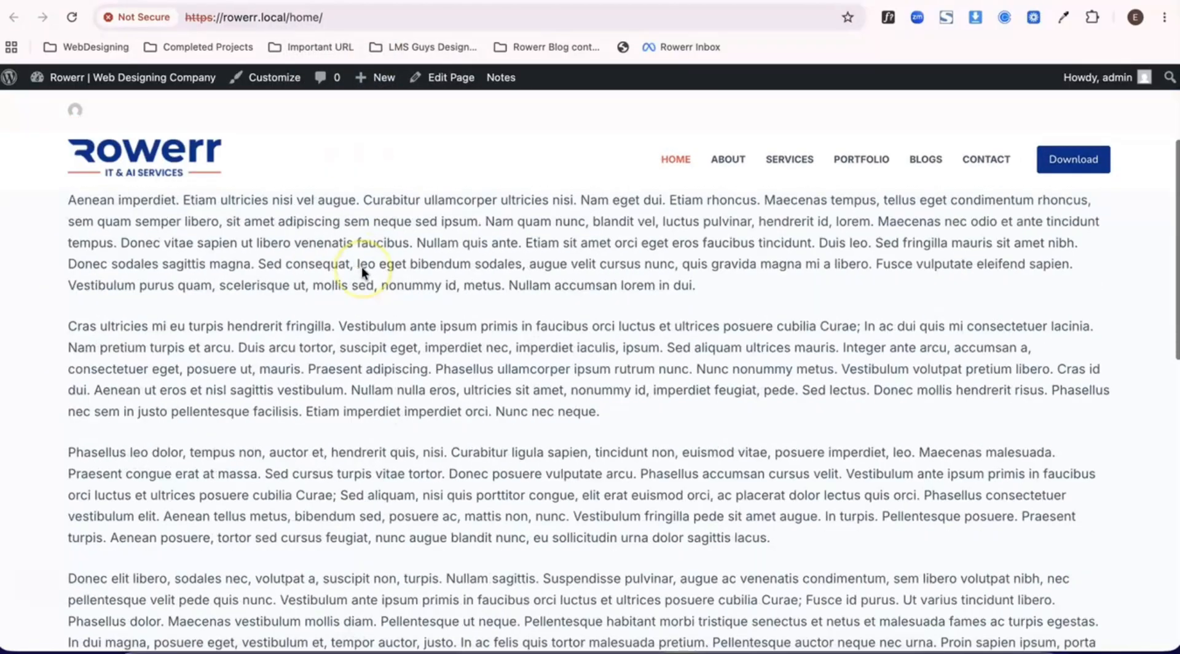
scroll(361, 267, "down", 5)
scroll(361, 267, "up", 15)
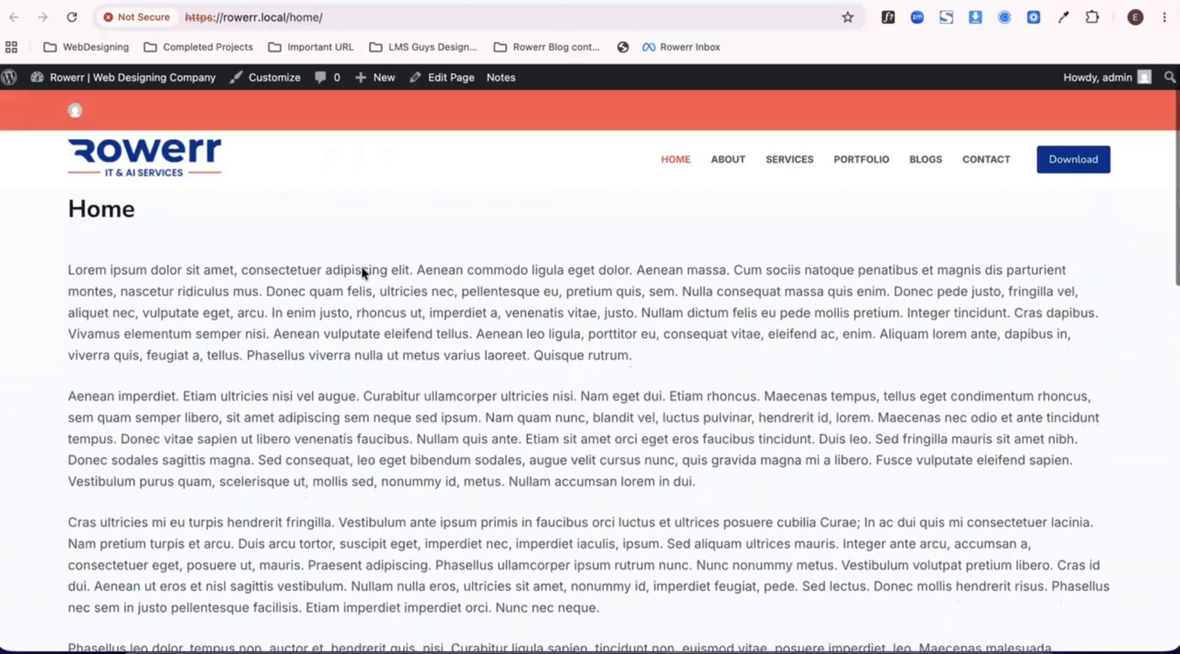
scroll(362, 265, "down", 8)
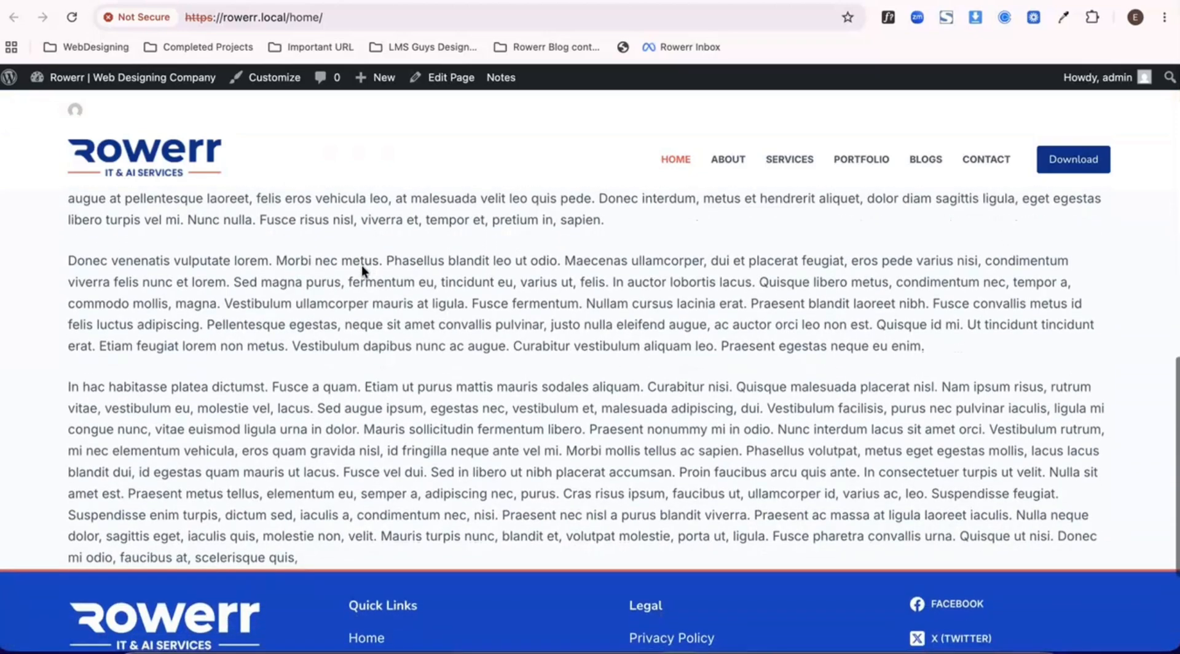
scroll(362, 265, "up", 12)
left_click(349, 83)
- Return to the customizer, set the header Top Row's sticky-state background to palette color 3 (dark slate), and publish
key("ctrl+Tab")
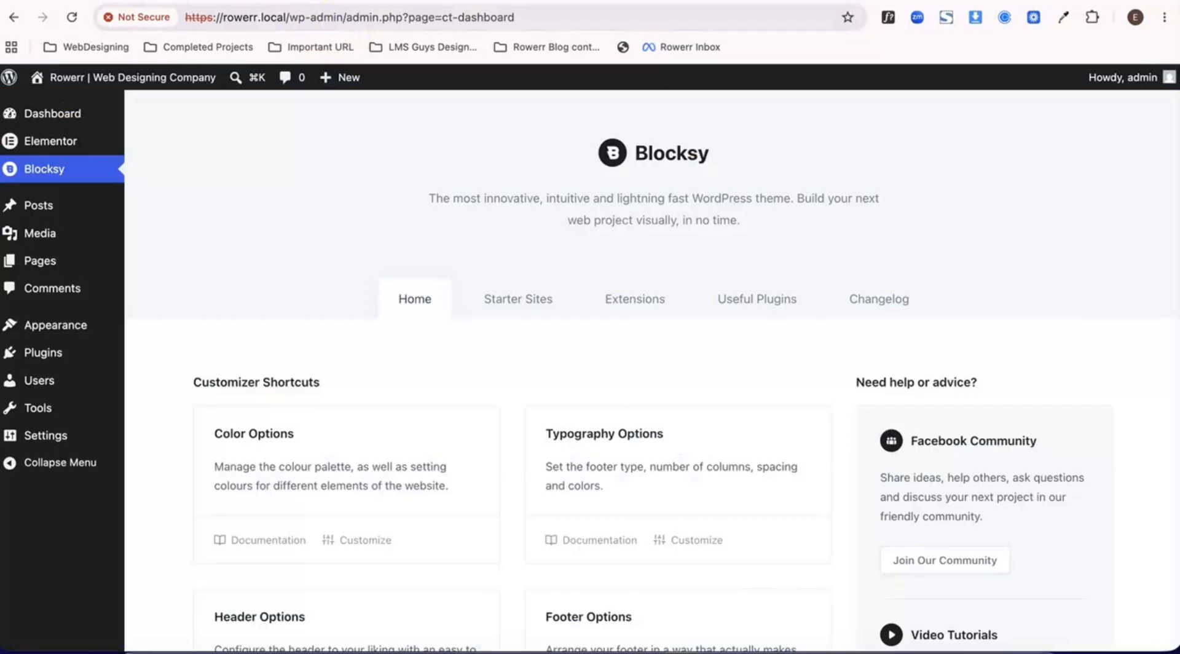
key("ctrl+Tab")
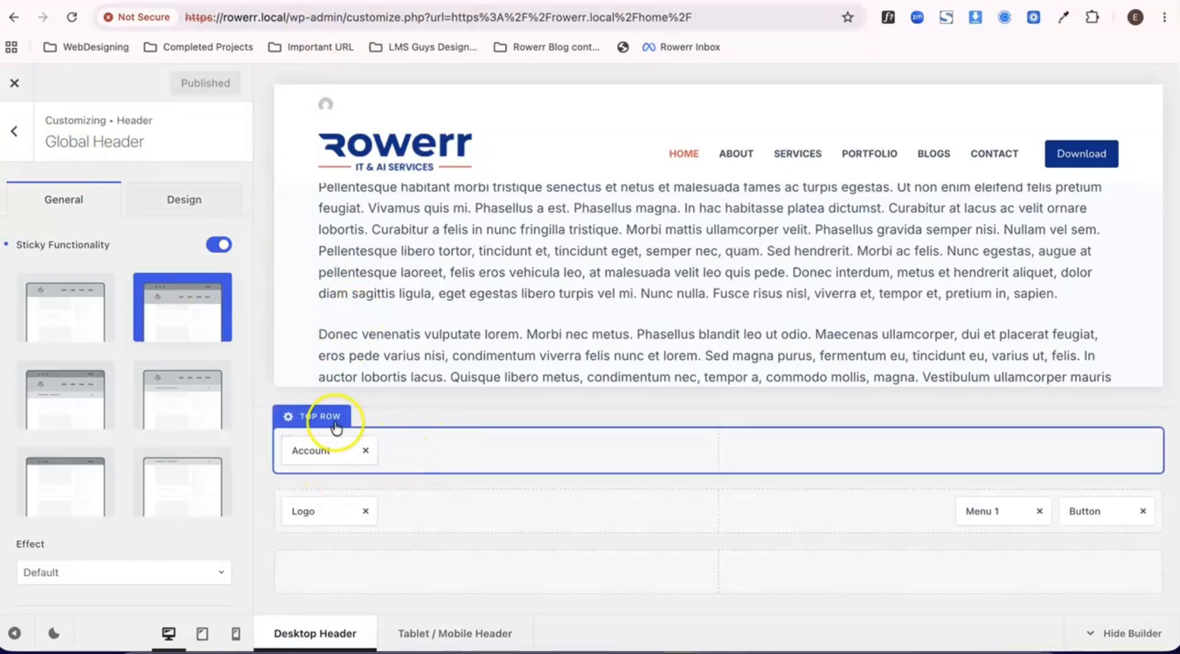
left_click(336, 424)
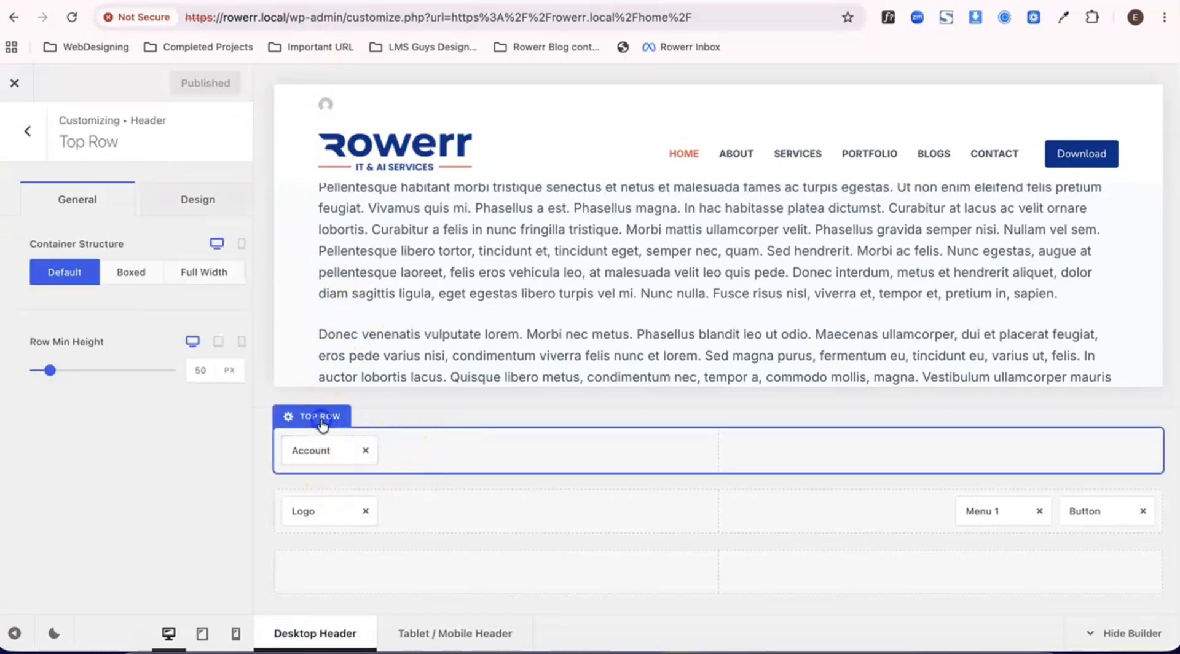
left_click(172, 199)
scroll(157, 415, "down", 2)
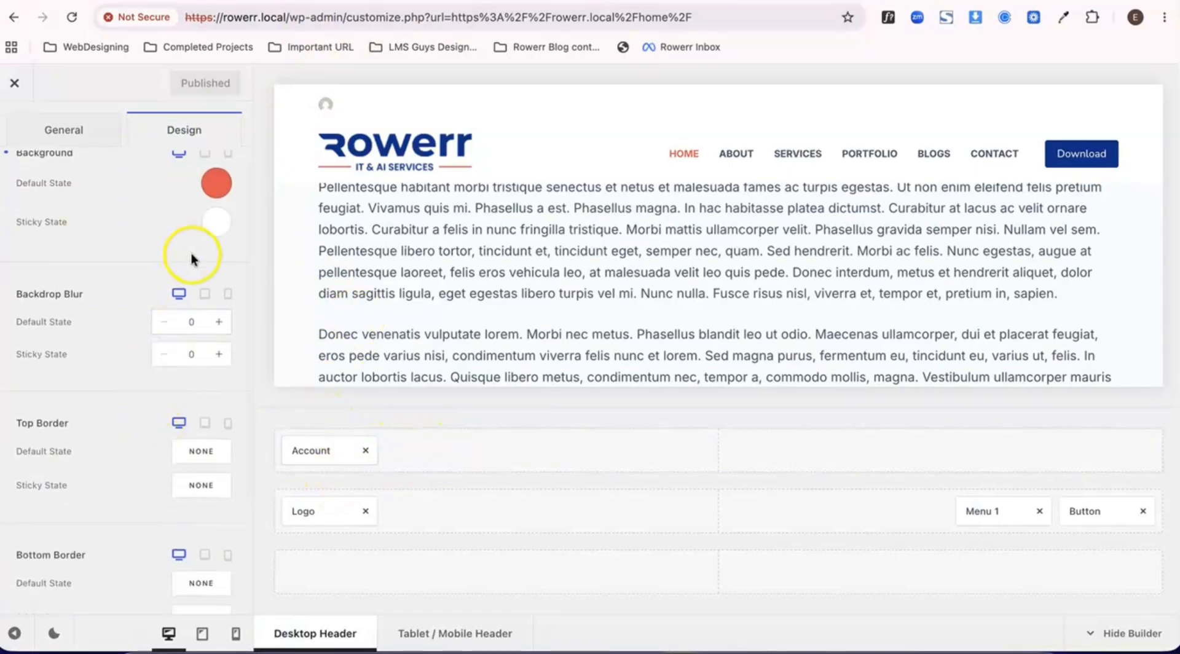
left_click(209, 229)
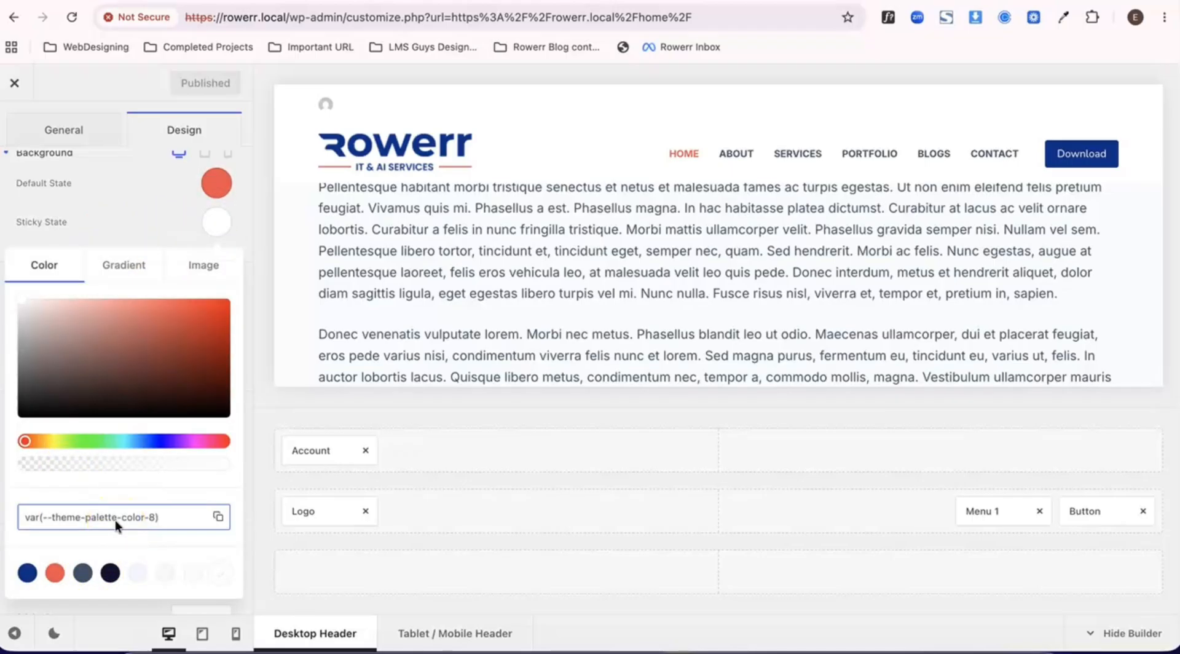
left_click(83, 573)
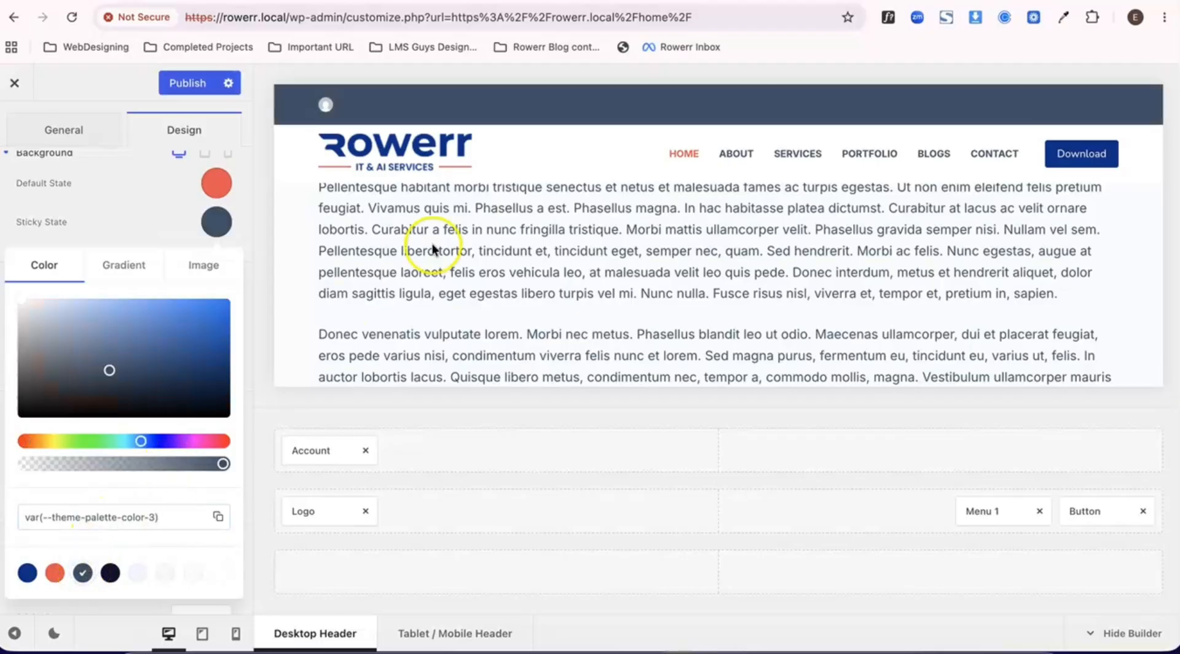
left_click(190, 83)
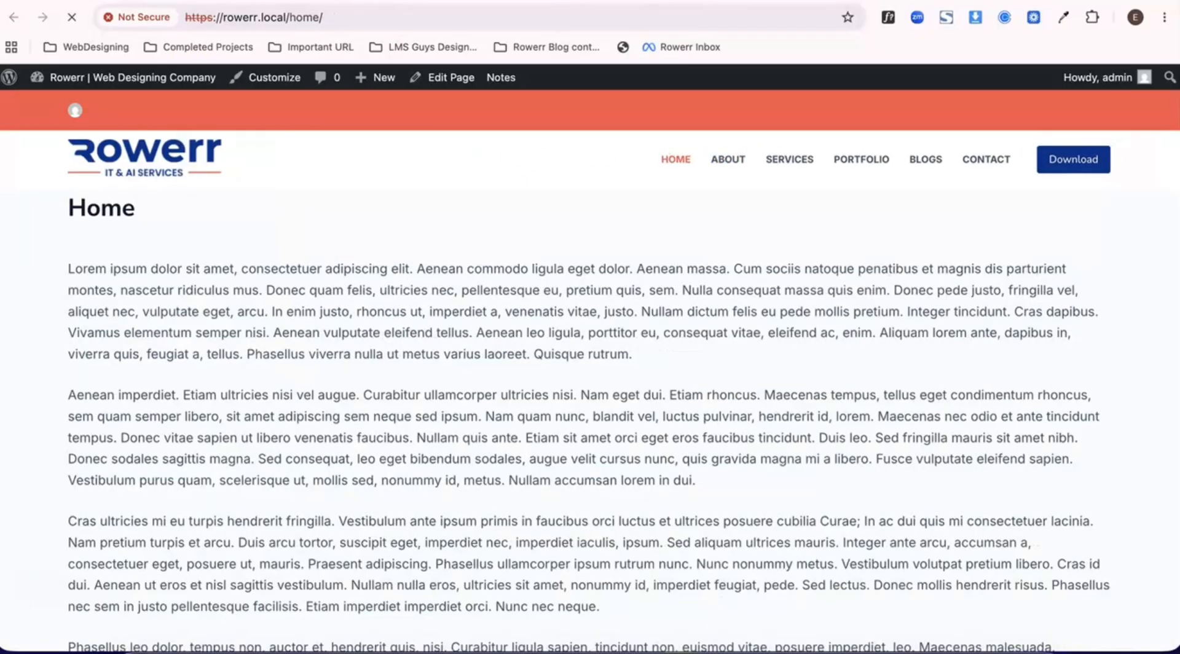
- Compare the top row's default and sticky background colors on the live Home page while scrolling
scroll(490, 198, "down", 9)
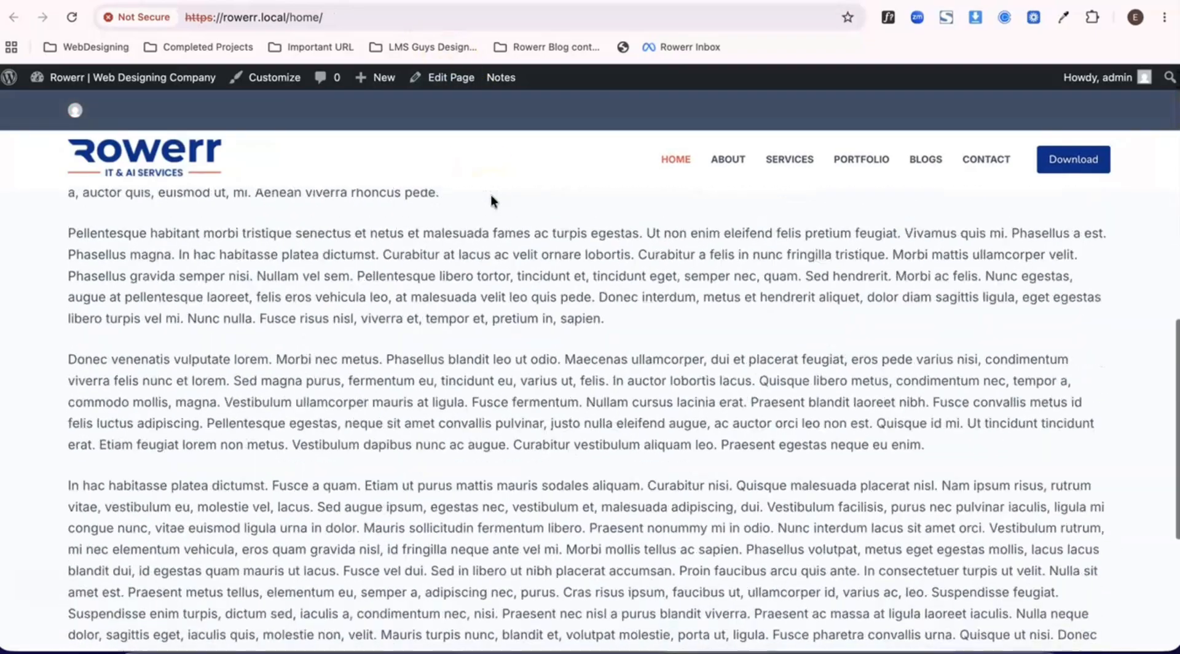
scroll(490, 193, "down", 5)
scroll(491, 194, "up", 15)
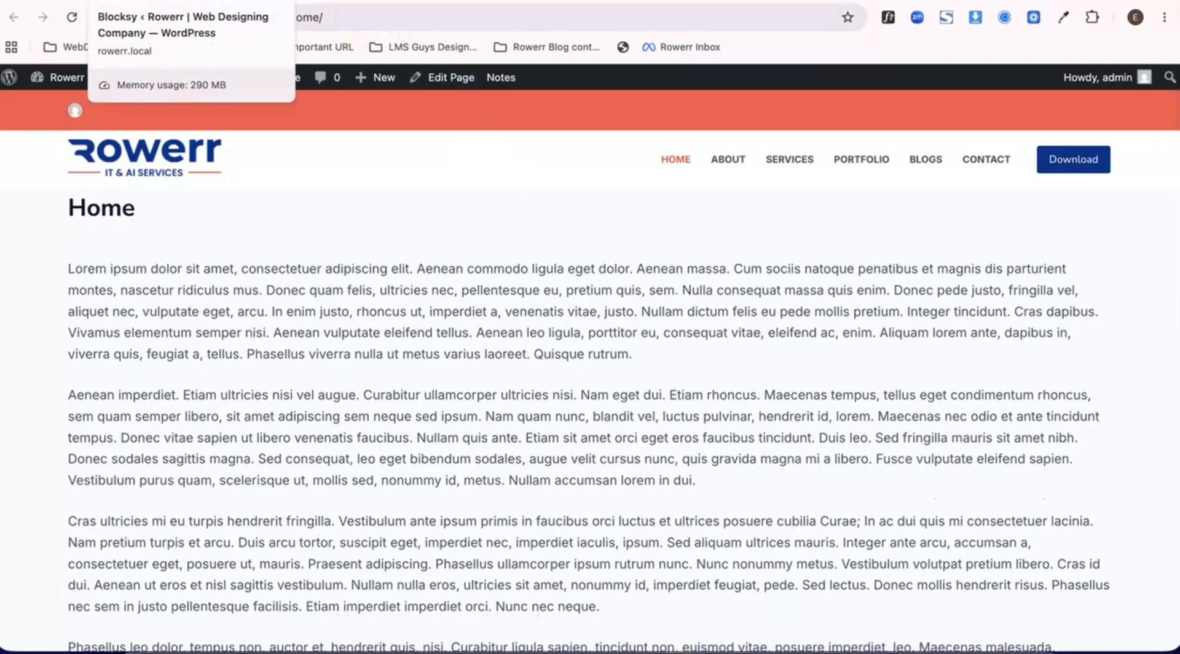
- Return to the customizer and place the Menu 2 element in the left section of the header's Bottom Row
left_click(172, 2)
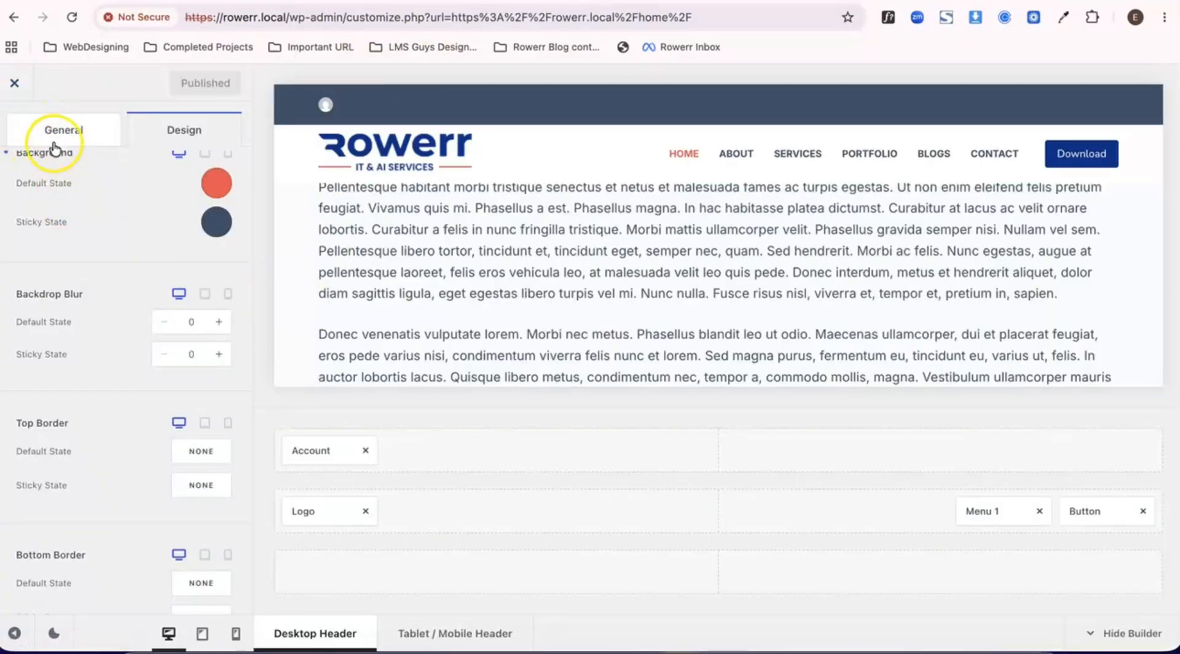
scroll(43, 212, "up", 3)
left_click(13, 134)
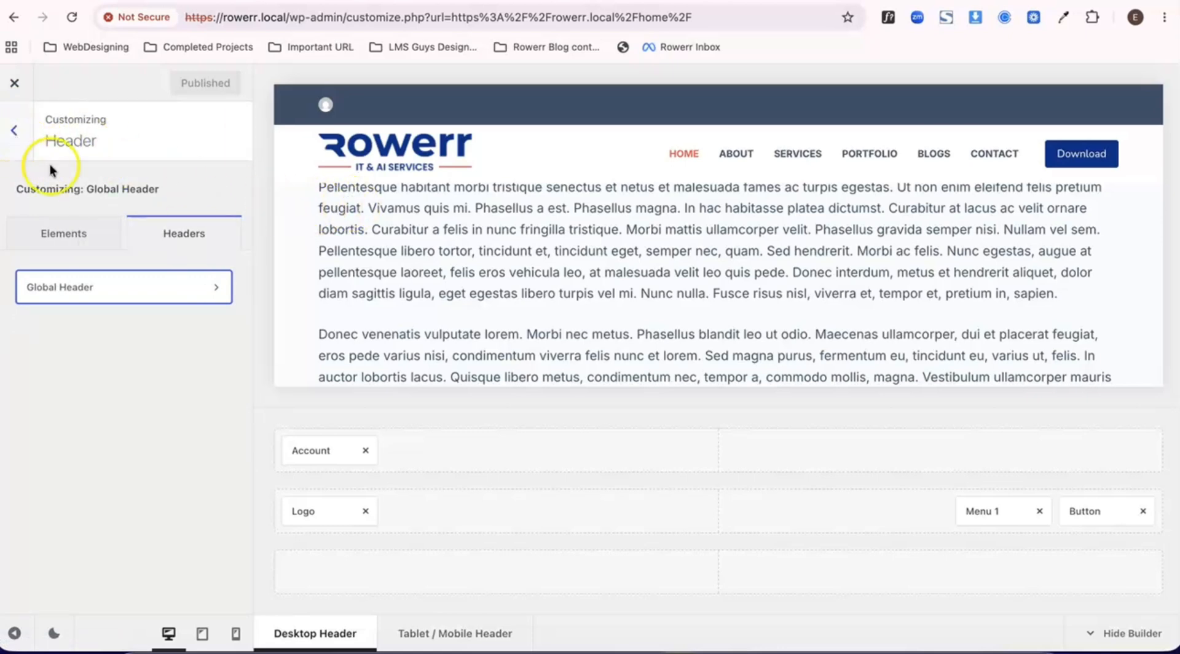
left_click(150, 285)
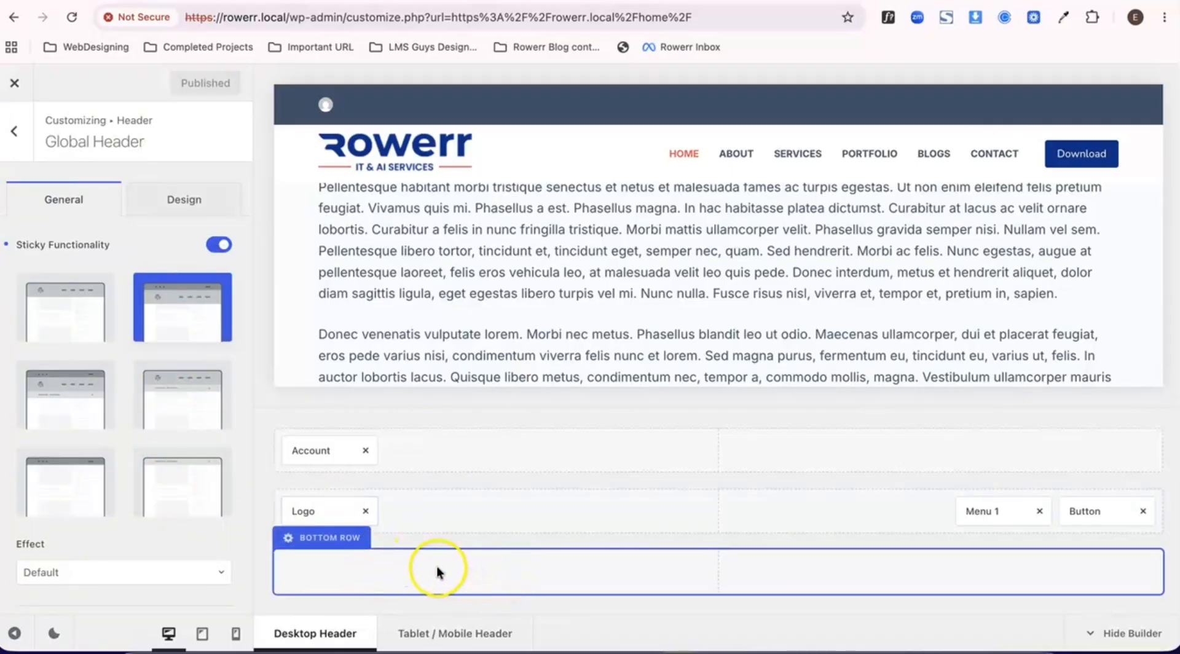
left_click(13, 131)
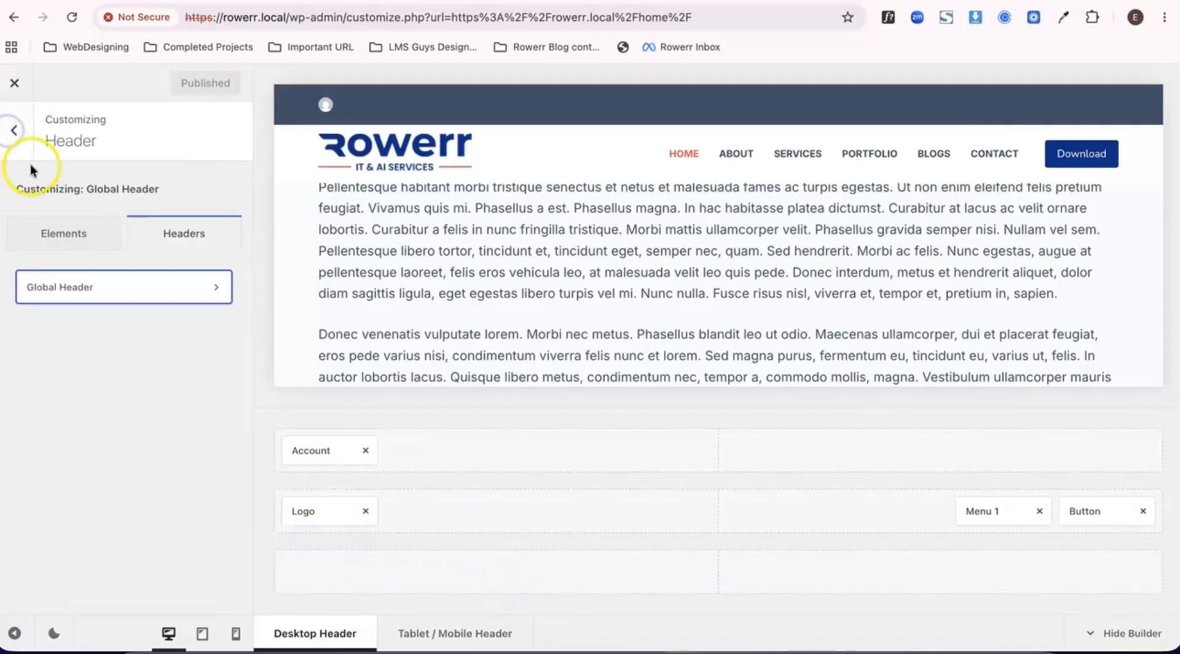
left_click(57, 229)
scroll(137, 438, "down", 1)
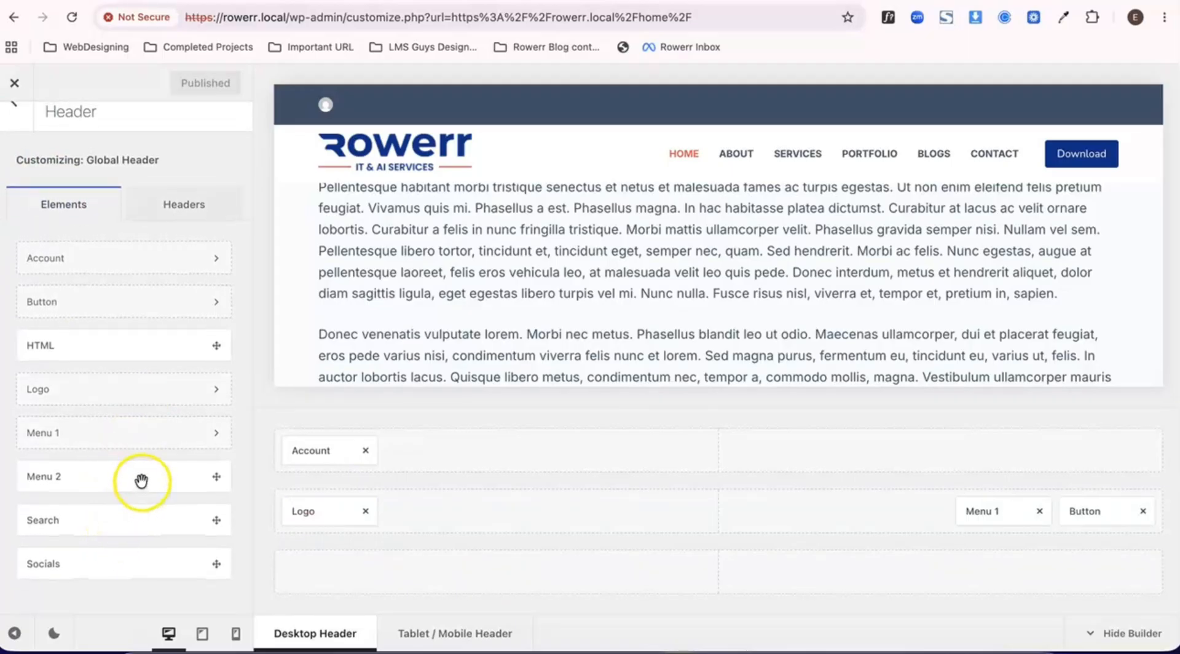
left_click_drag(142, 481, 345, 583)
- Assign the Legal menu to the Menu 2 header element and publish
left_click(324, 570)
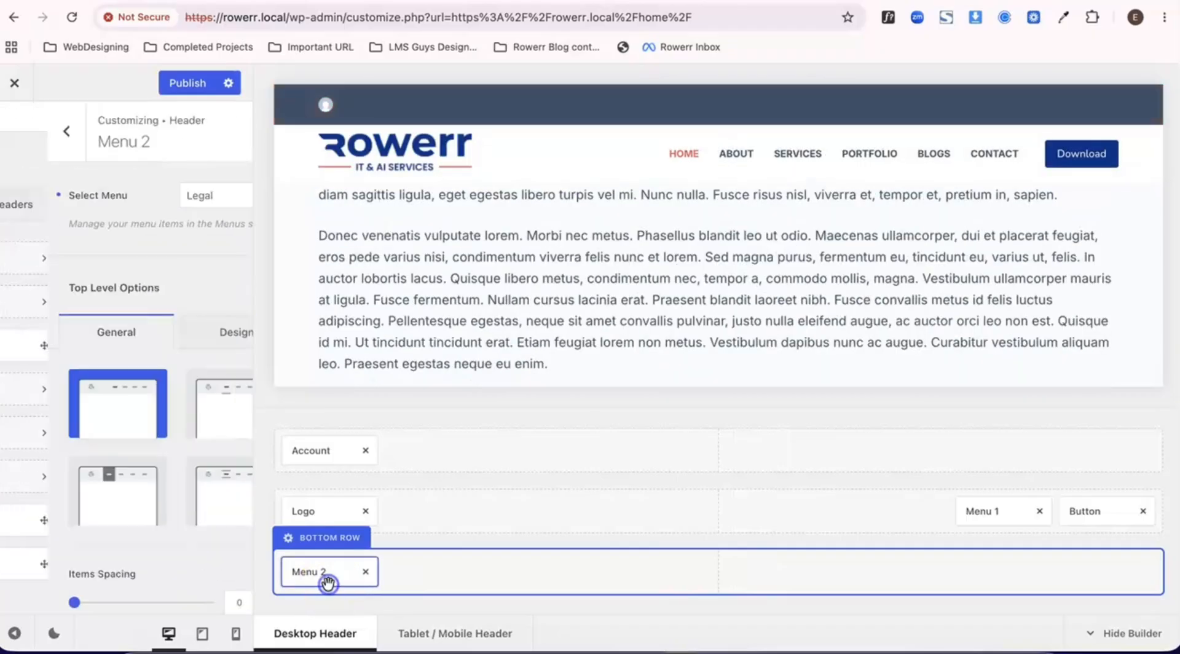
left_click(161, 196)
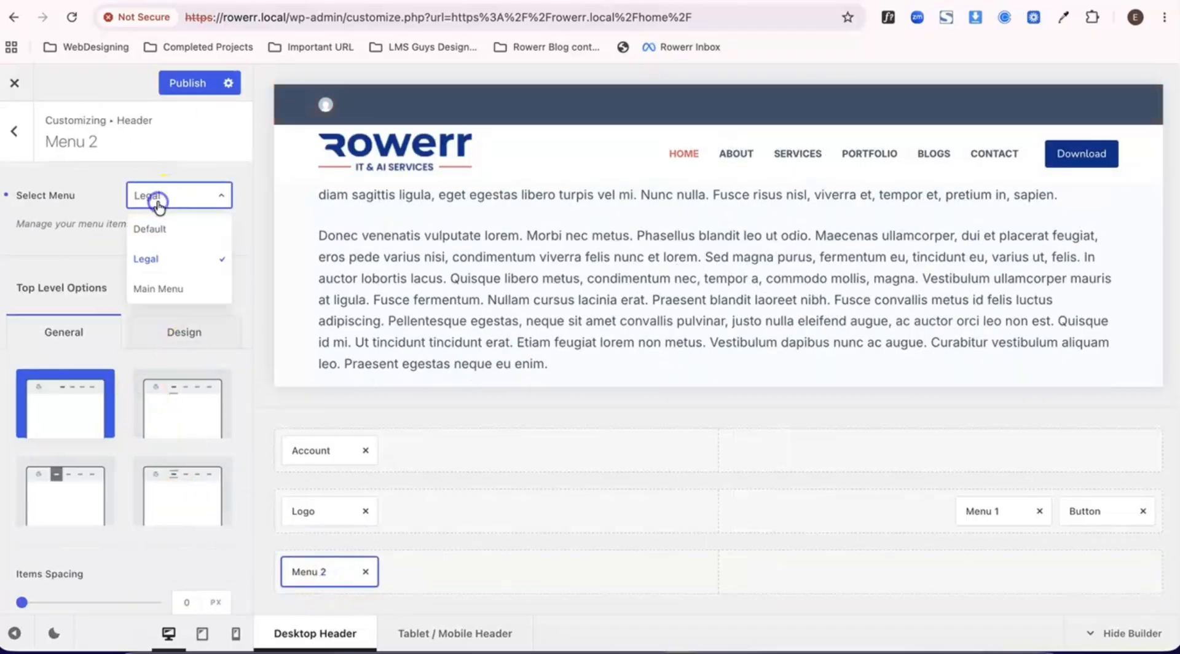
left_click(148, 262)
left_click(188, 82)
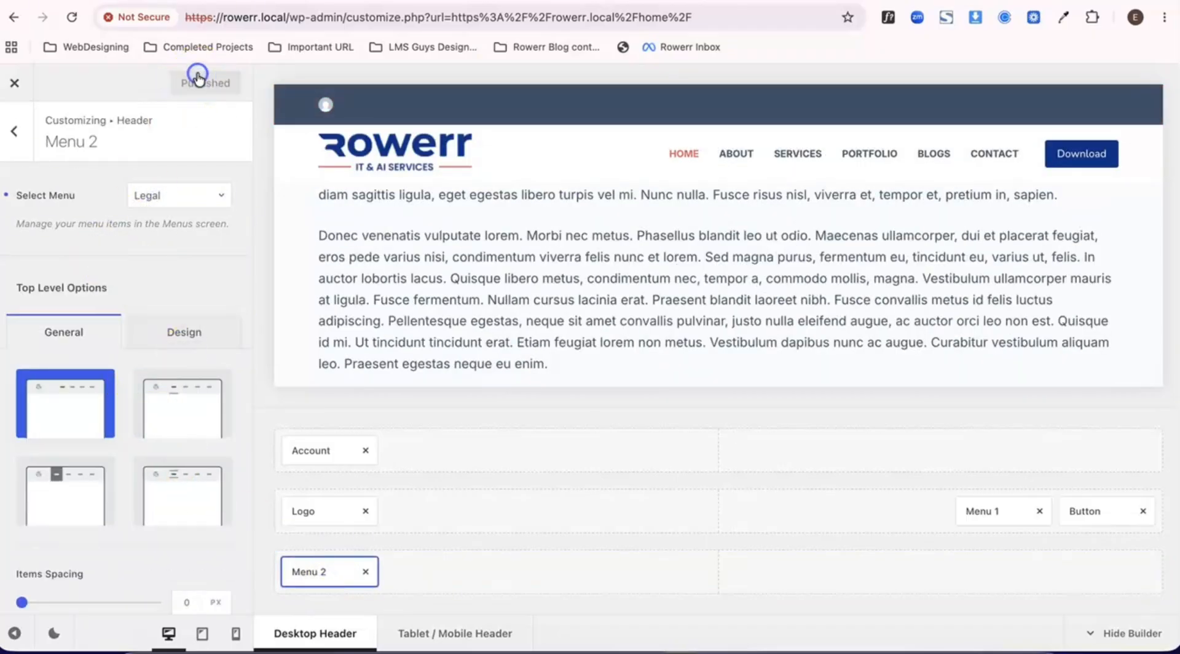
- Set the Global Header's sticky functionality to All Rows and publish
left_click(14, 133)
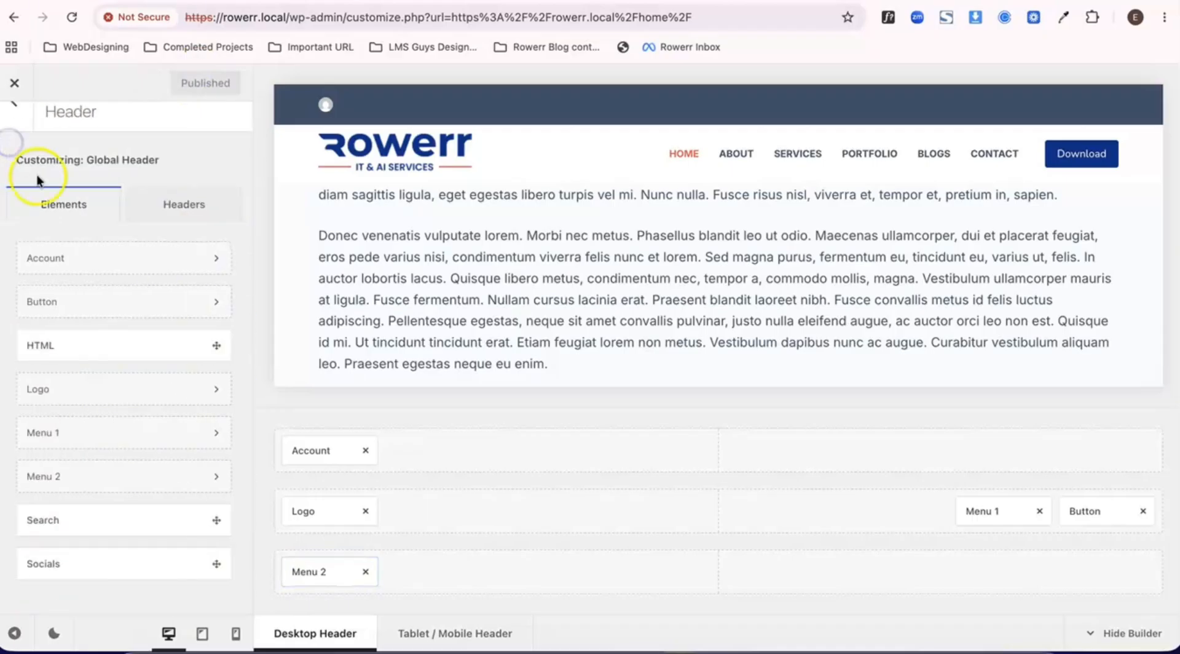
left_click(195, 204)
left_click(149, 295)
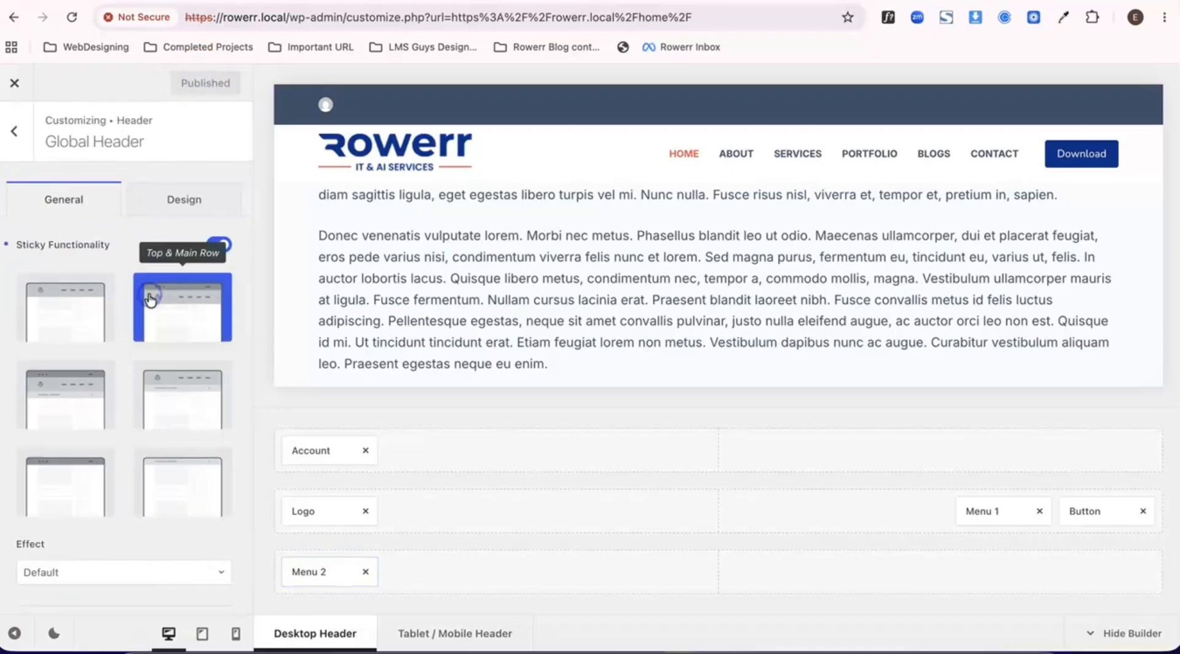
left_click(90, 404)
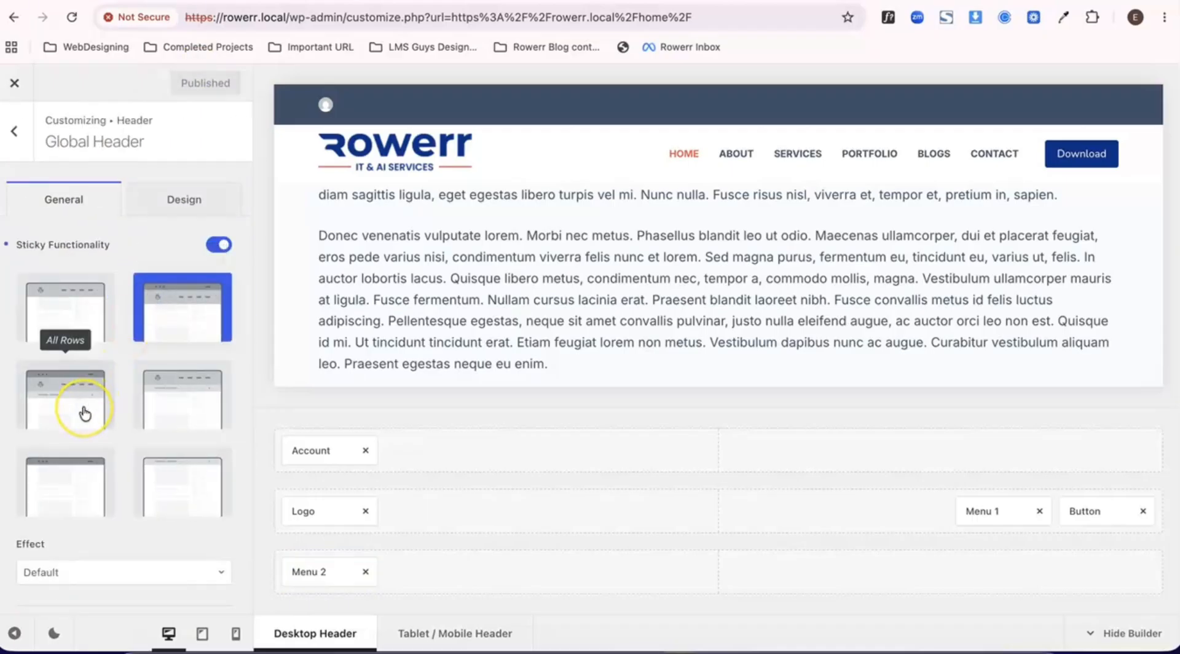
left_click(85, 413)
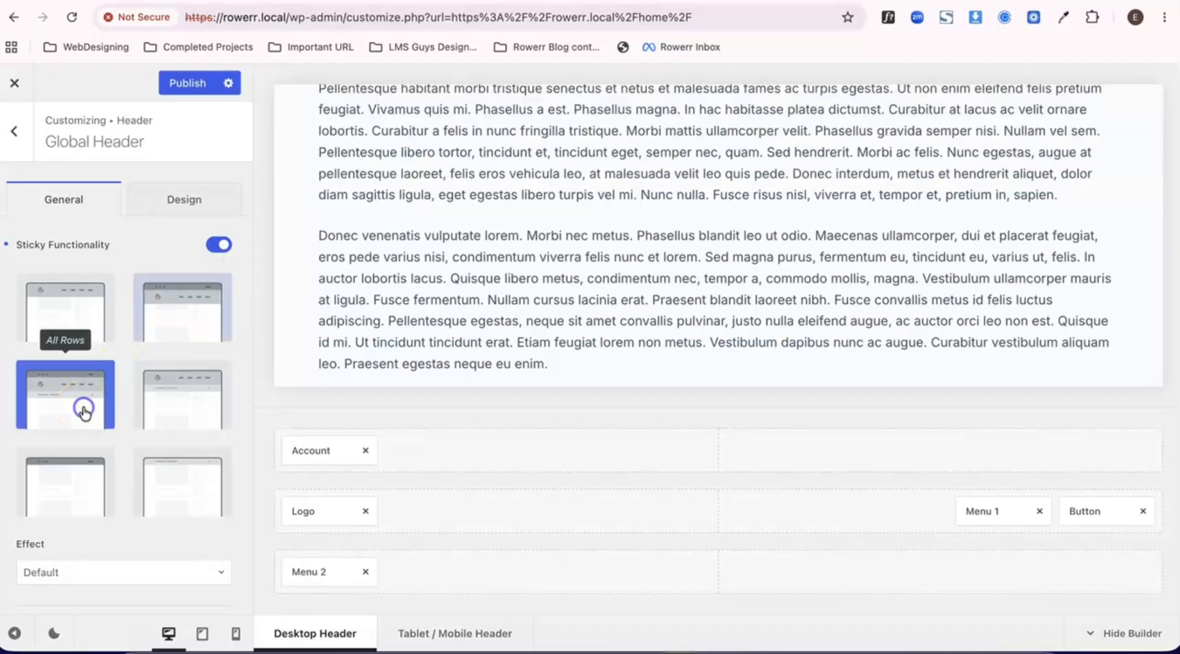
left_click(179, 86)
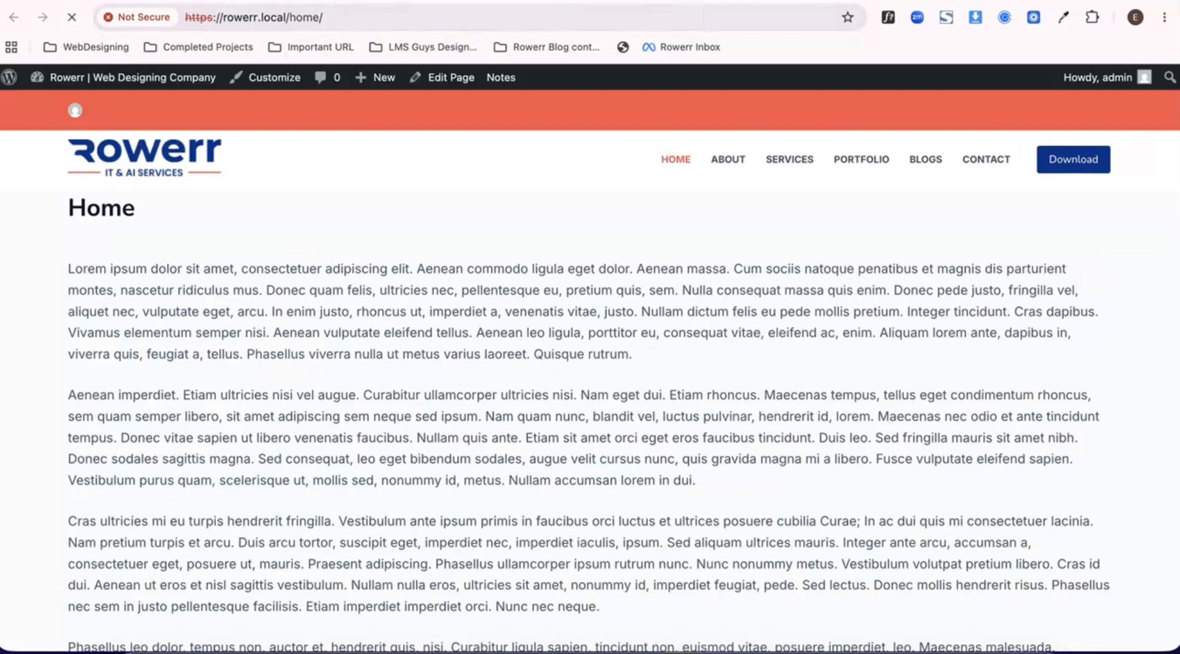
- Examine how all three header rows behave on the live Home page while scrolling
scroll(375, 217, "down", 10)
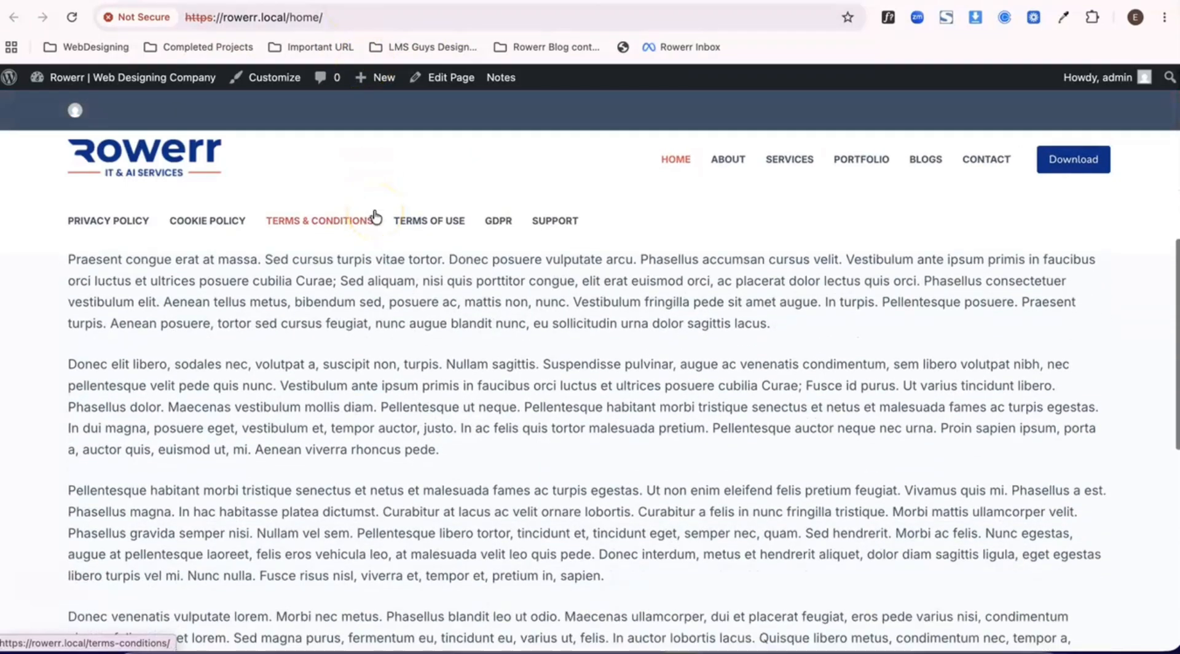
scroll(375, 218, "down", 3)
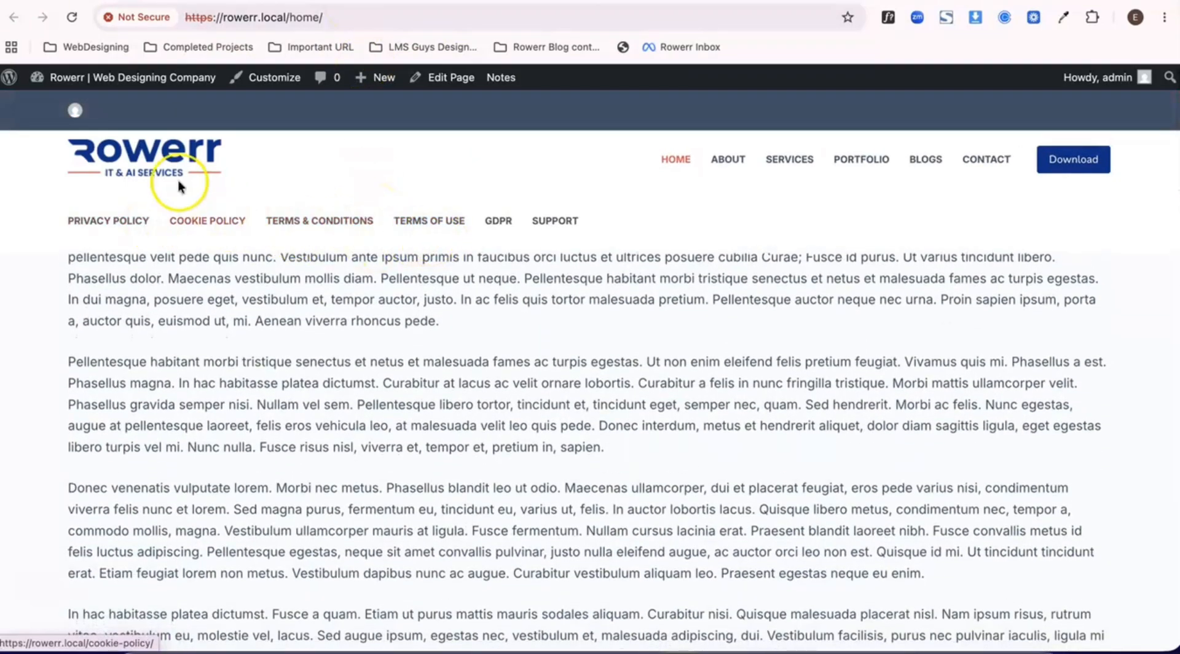
scroll(348, 249, "up", 7)
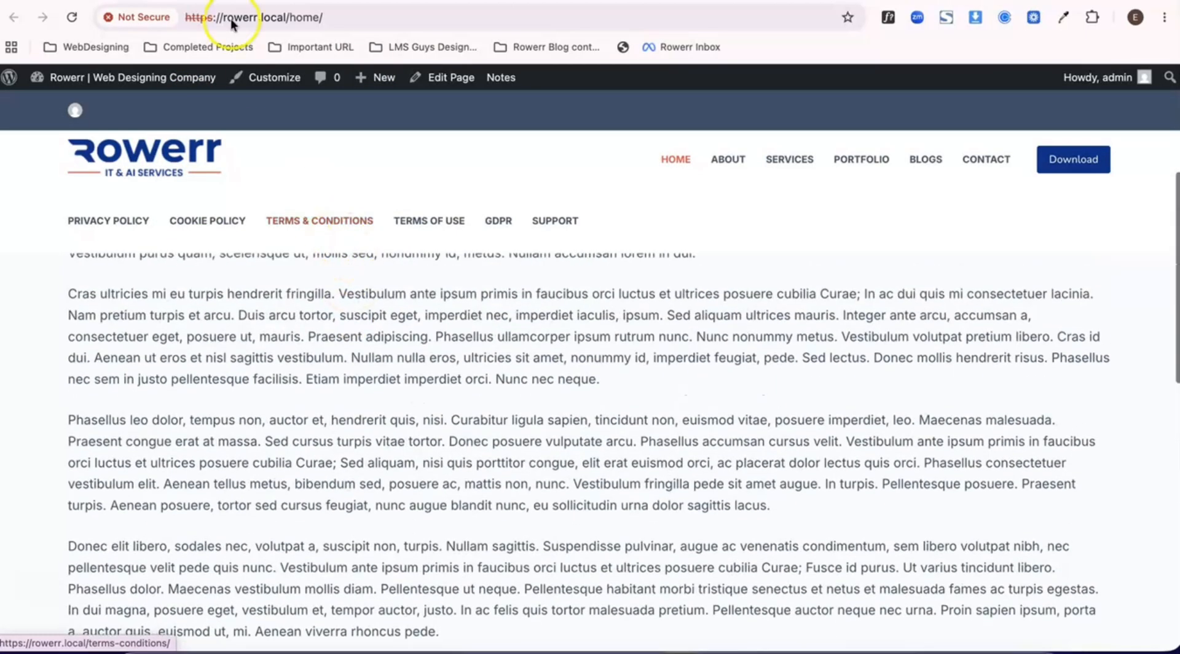
- Return to the customizer, set the Global Header's sticky functionality to Main & Bottom Row, and publish
key("ctrl+shift+Tab")
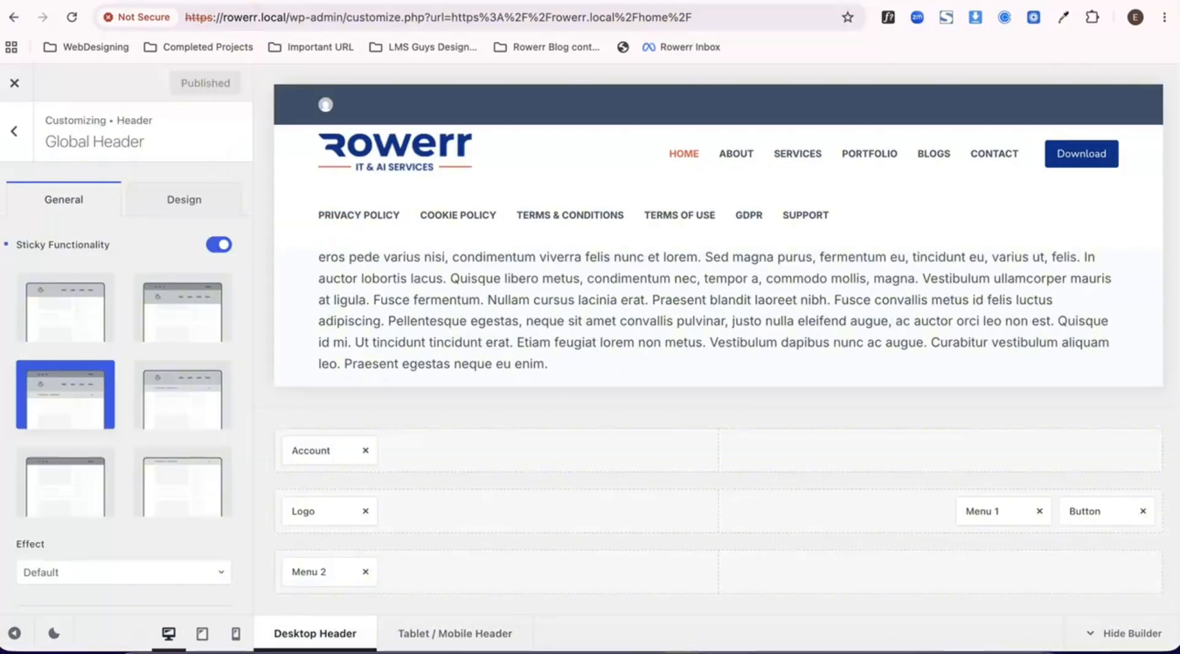
scroll(117, 382, "down", 2)
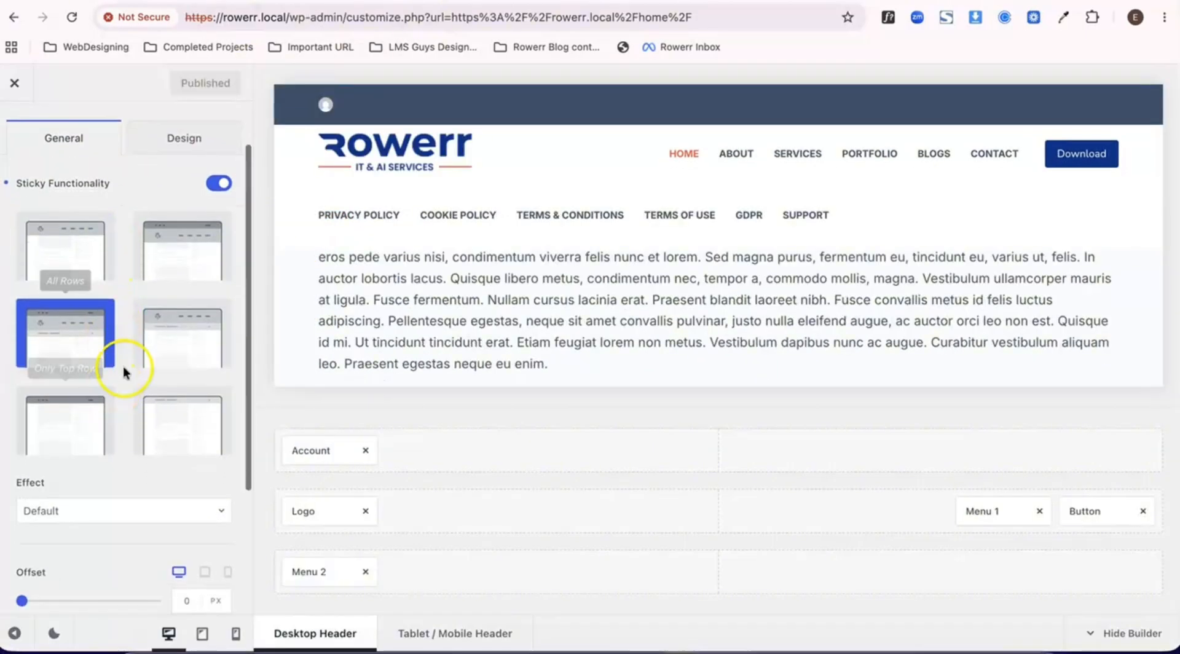
left_click(170, 346)
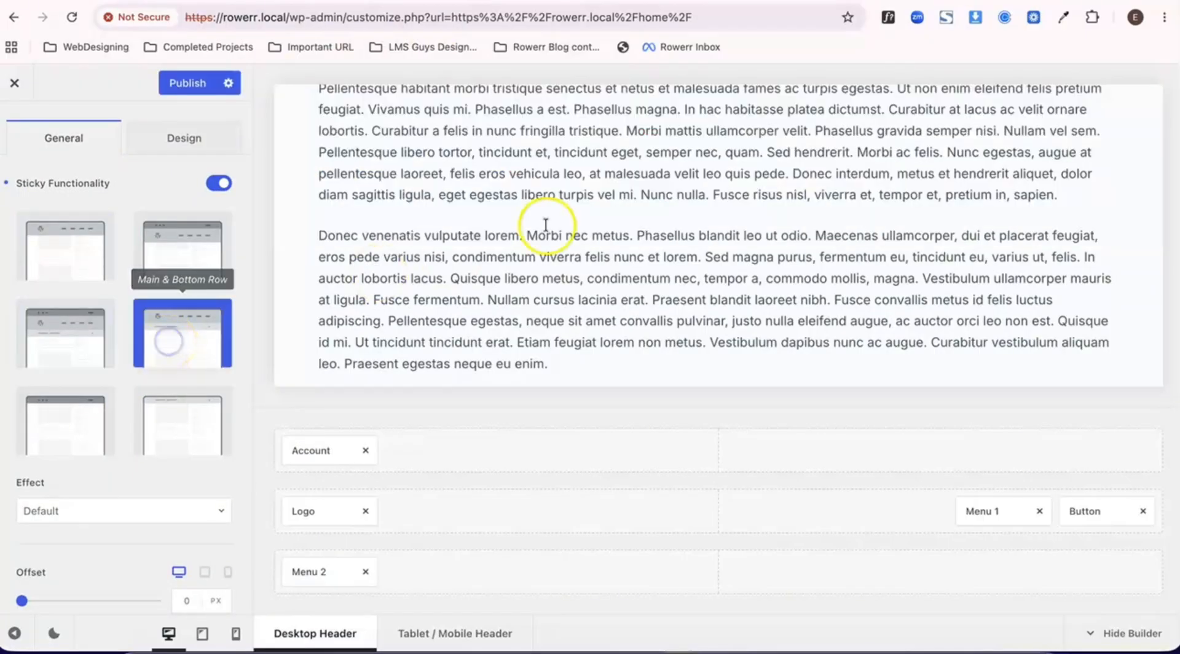
left_click(185, 85)
- Examine how the main and bottom rows behave on the live Home page while scrolling to the footer and back
key("ctrl+Tab")
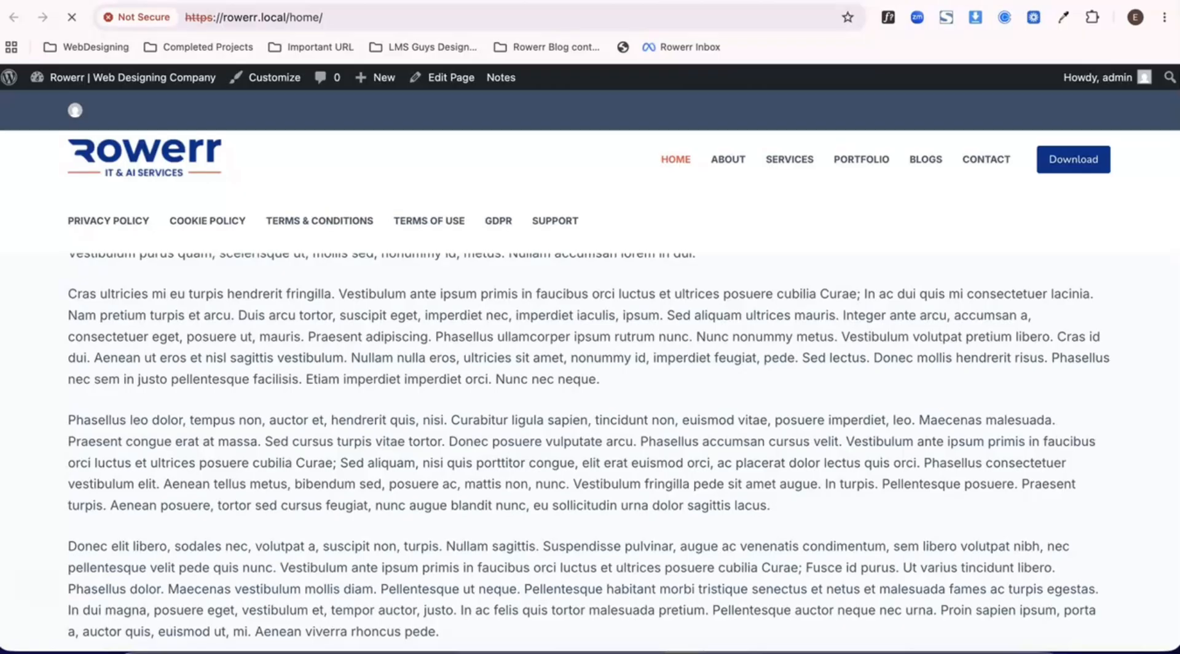
scroll(396, 232, "down", 10)
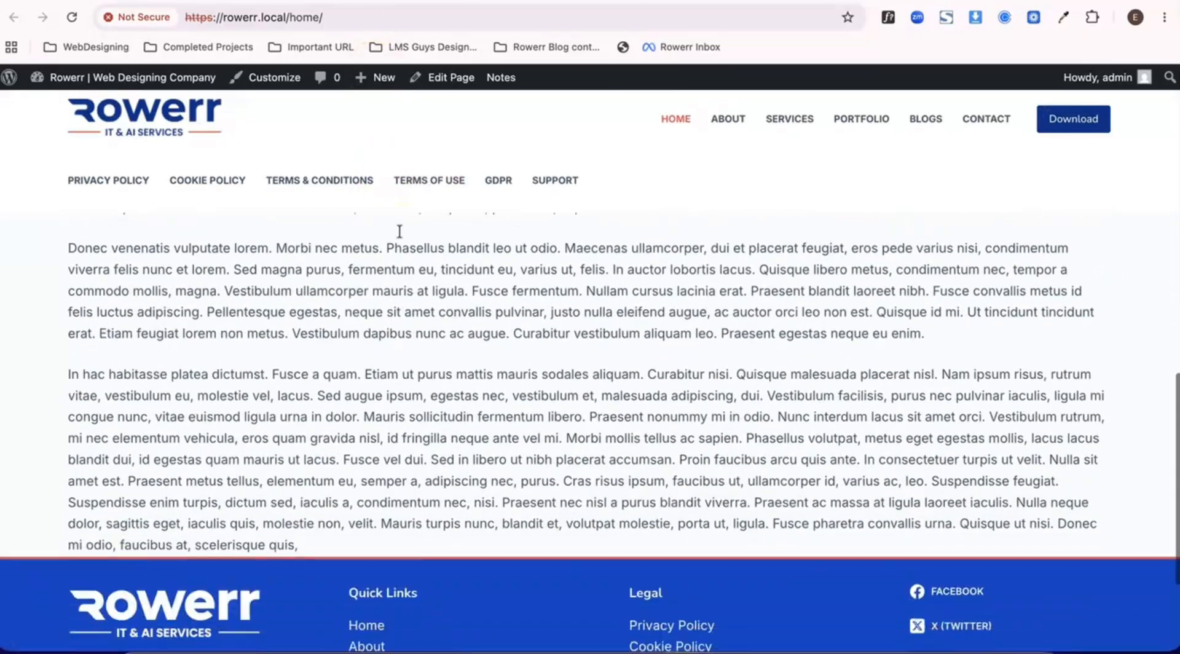
scroll(400, 231, "down", 2)
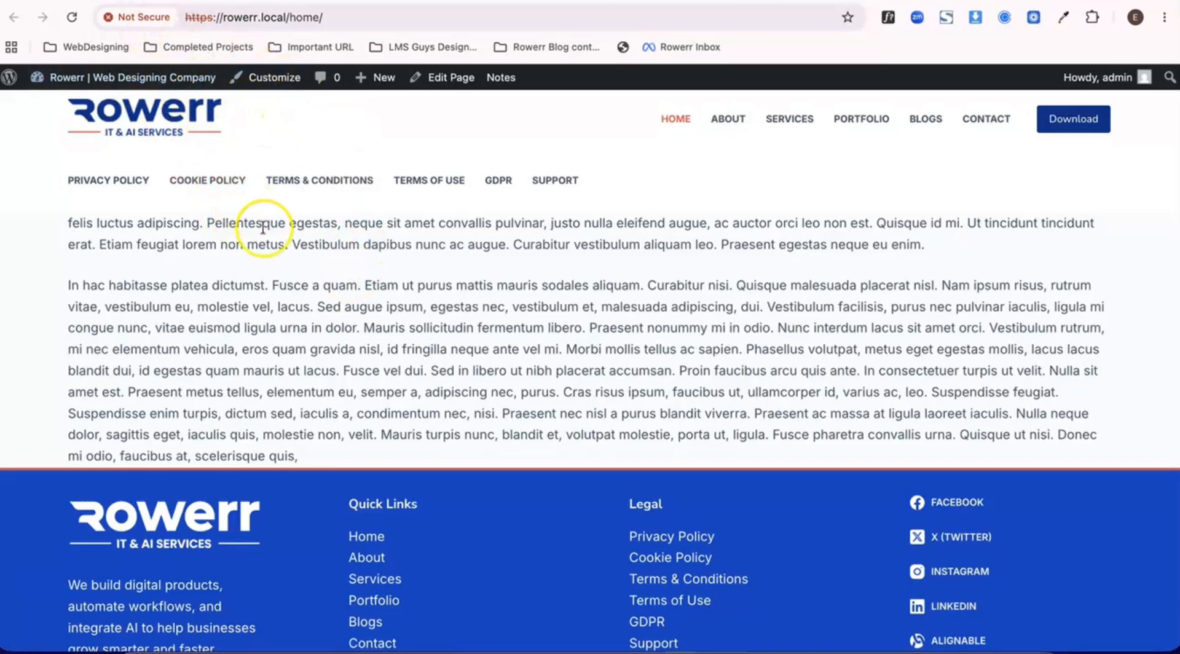
scroll(263, 229, "down", 2)
scroll(262, 227, "up", 10)
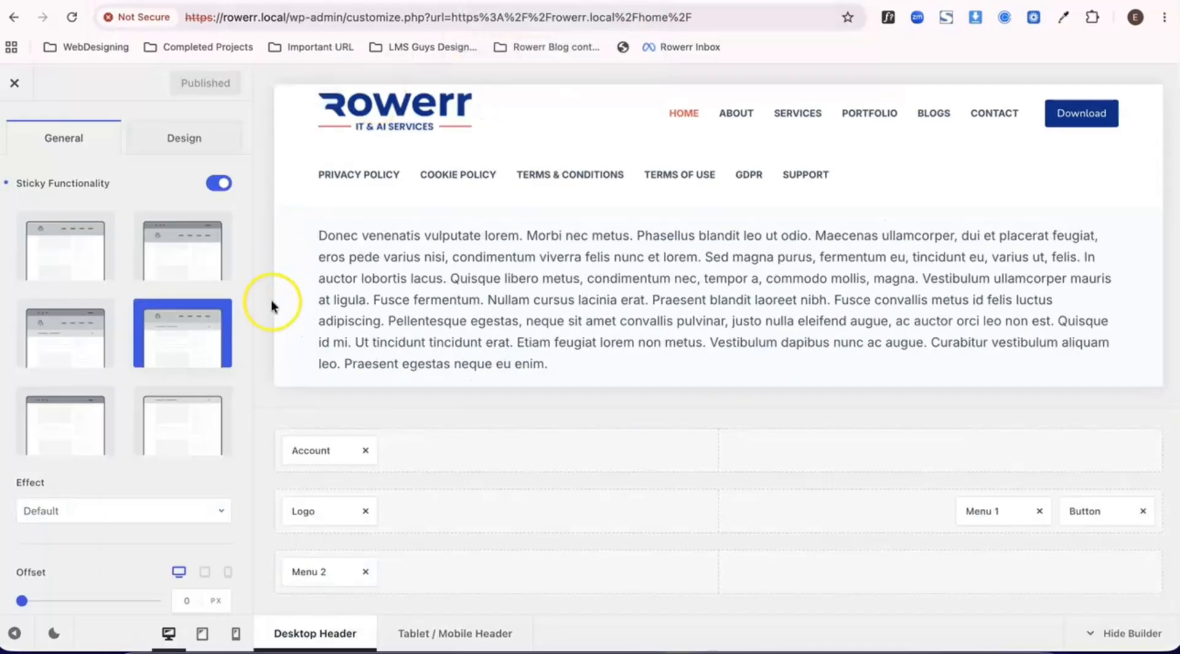
- Return to the customizer, set the Global Header's sticky functionality to Only Bottom Row, and publish
left_click(163, 434)
left_click(500, 216)
left_click(195, 84)
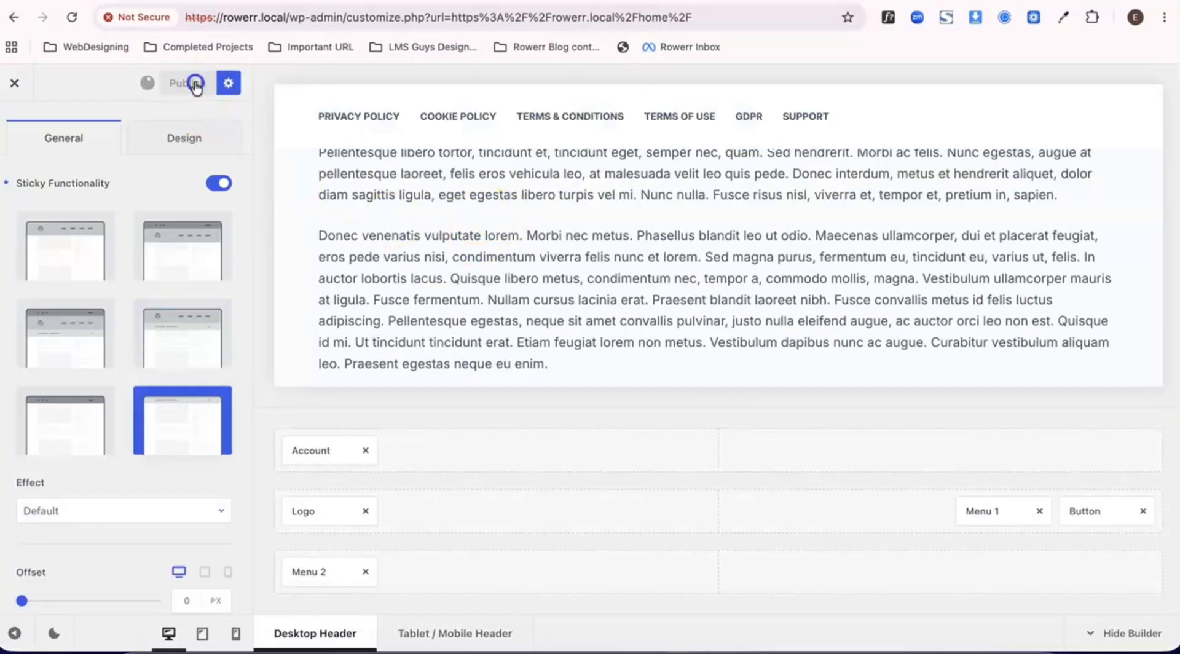
- Examine how the Legal menu in the bottom row behaves on the live Home page while scrolling down and back up
left_click(369, 1)
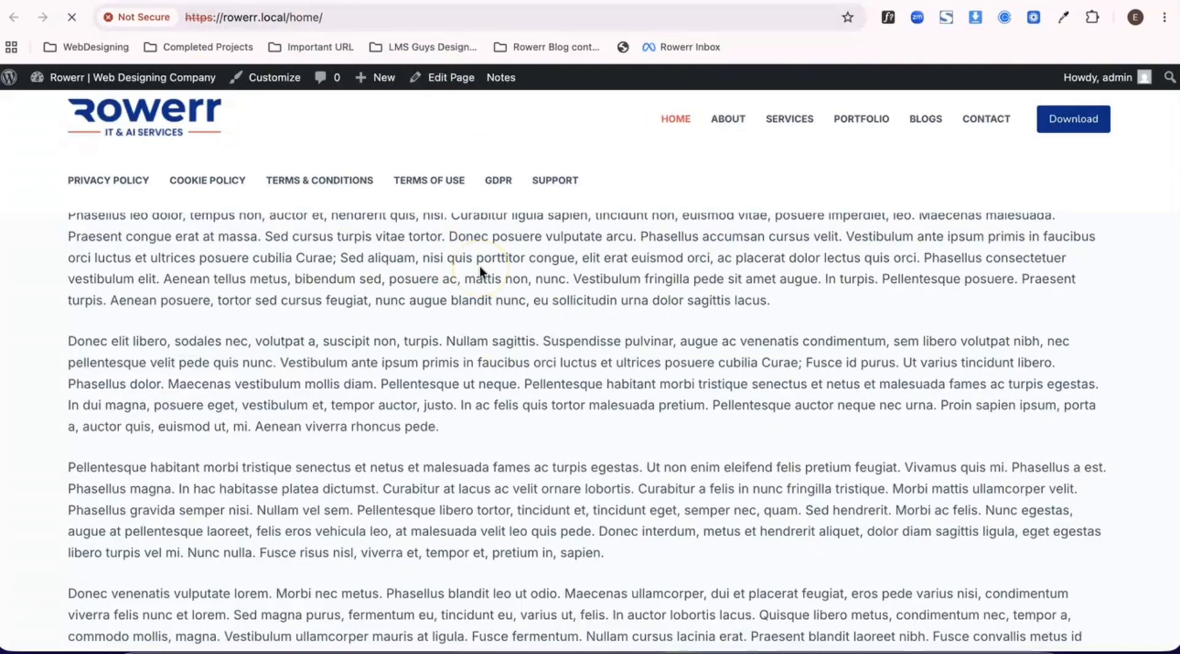
scroll(471, 340, "up", 6)
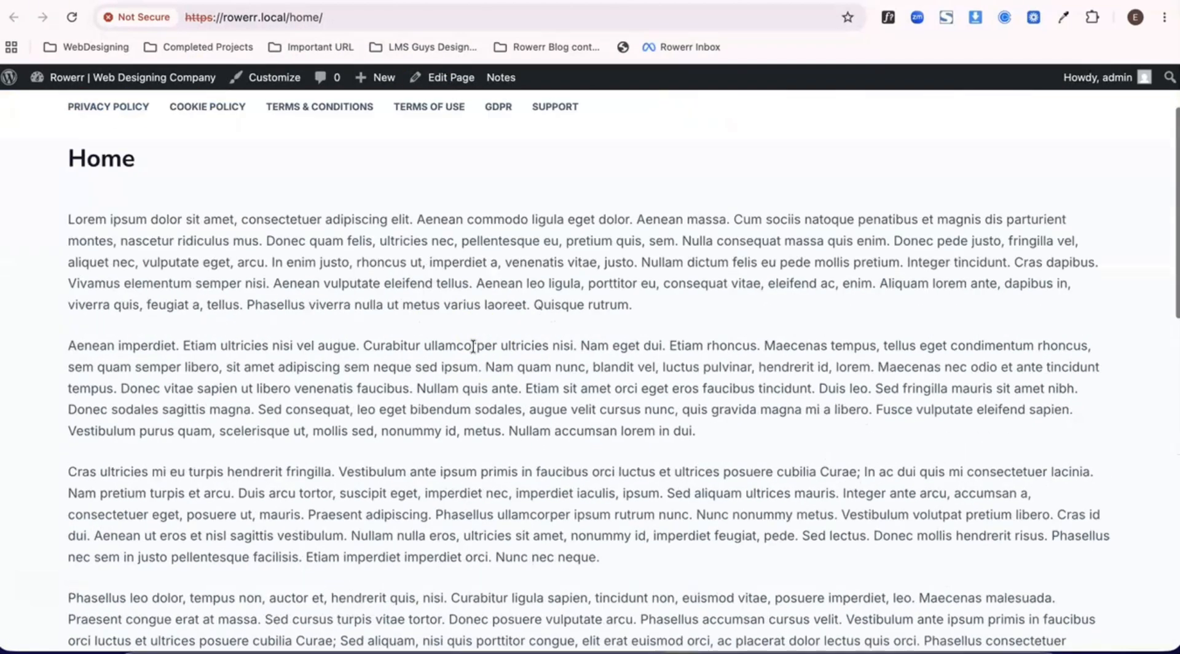
scroll(472, 346, "down", 5)
scroll(471, 345, "up", 10)
left_click(227, 219)
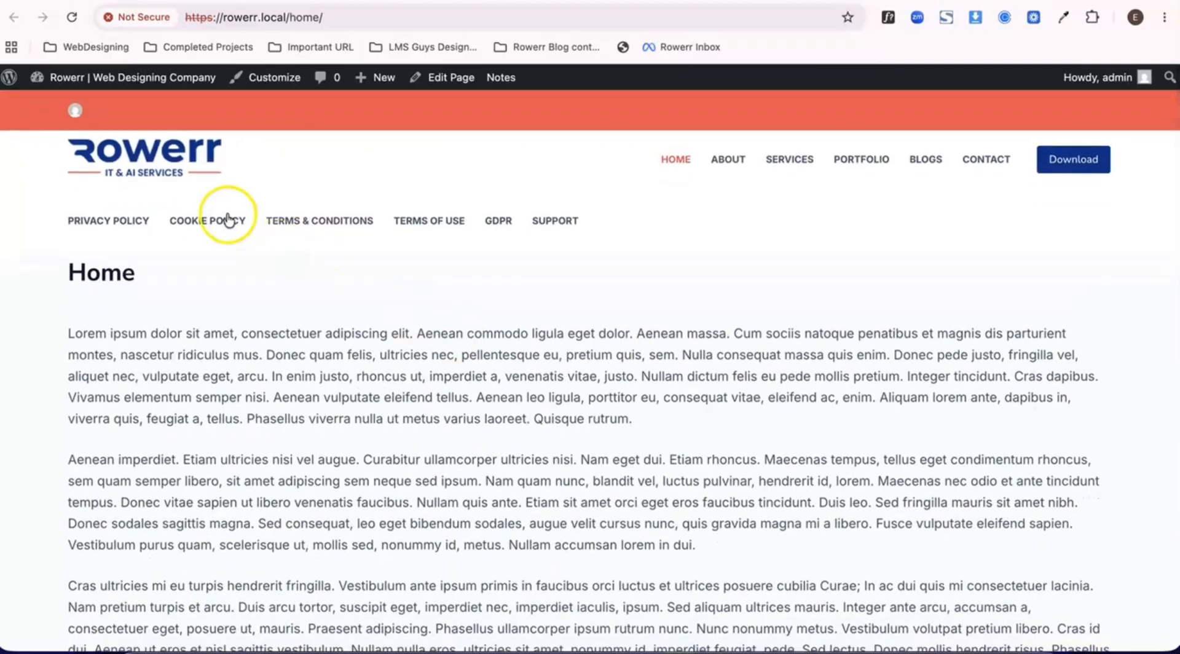
scroll(396, 255, "down", 10)
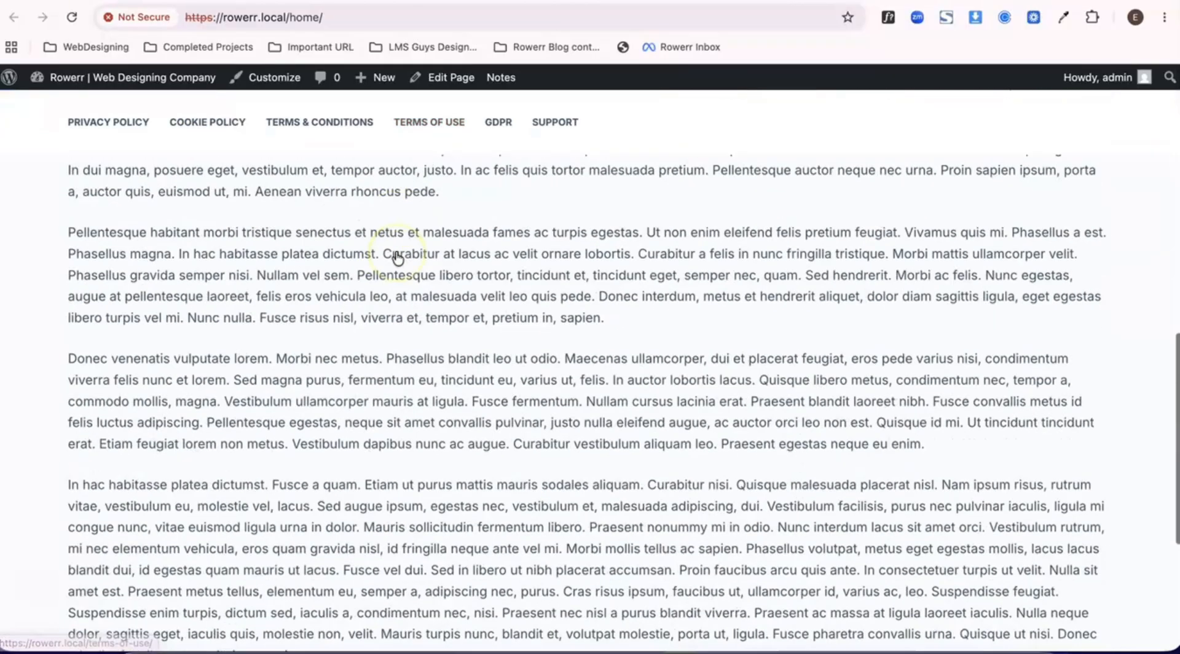
scroll(397, 257, "up", 10)
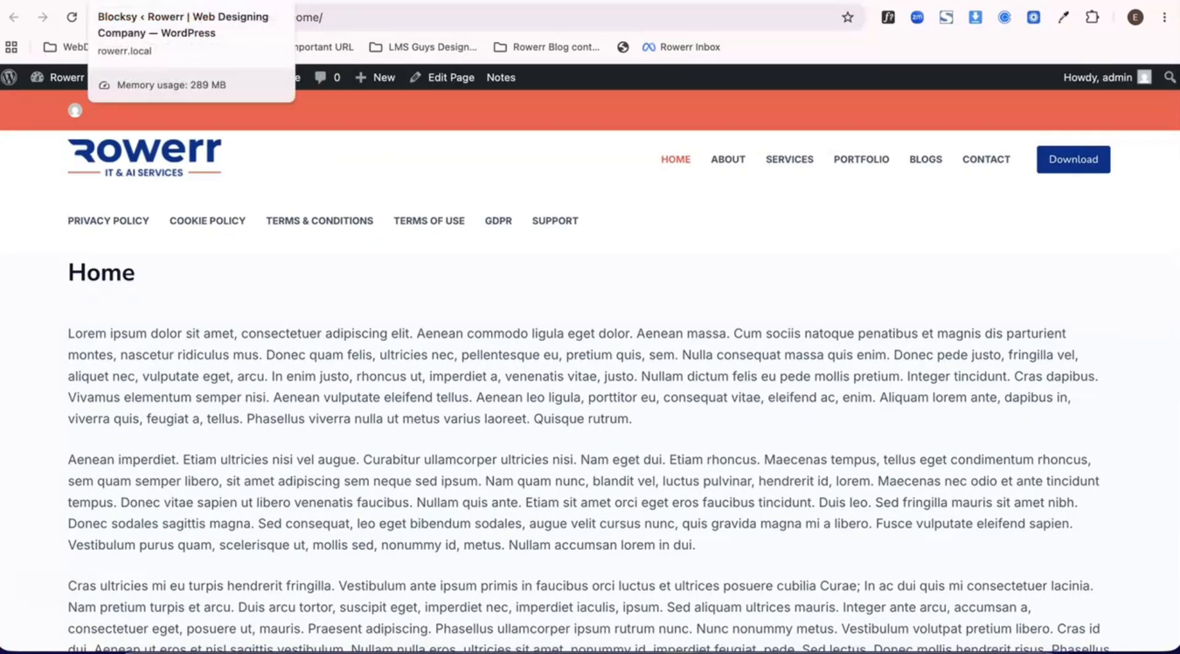
- Return to the customizer, set the Global Header's sticky functionality to Only Main Row, and publish
left_click(148, 1)
left_click(261, 2)
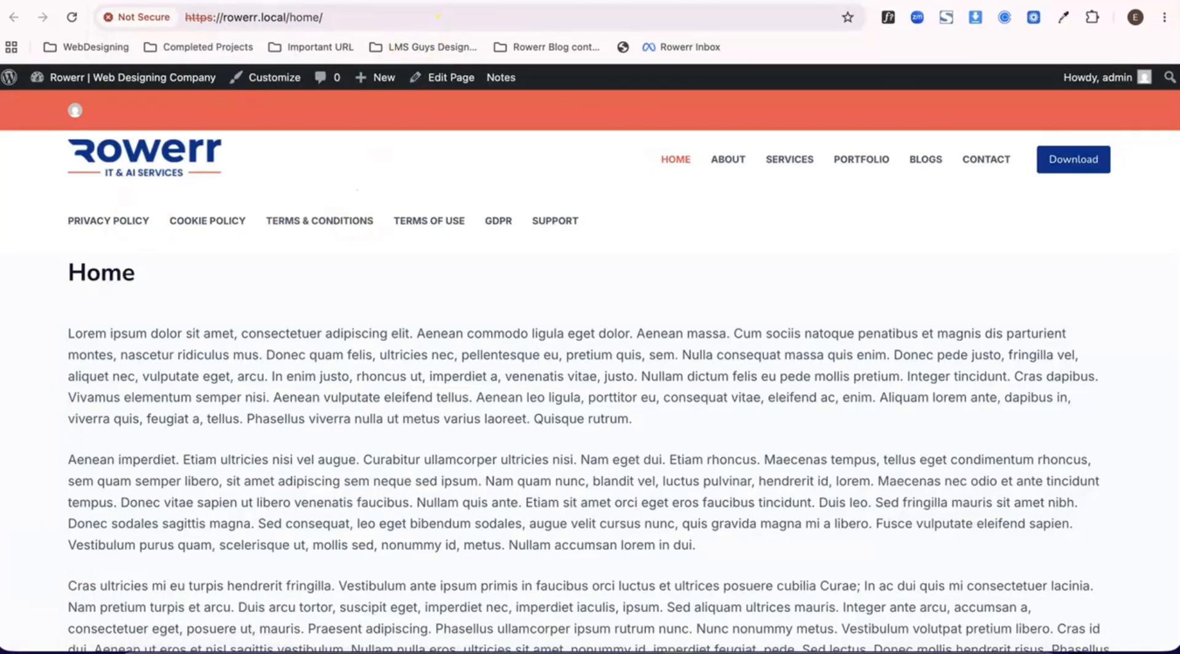
left_click(375, 2)
left_click(80, 261)
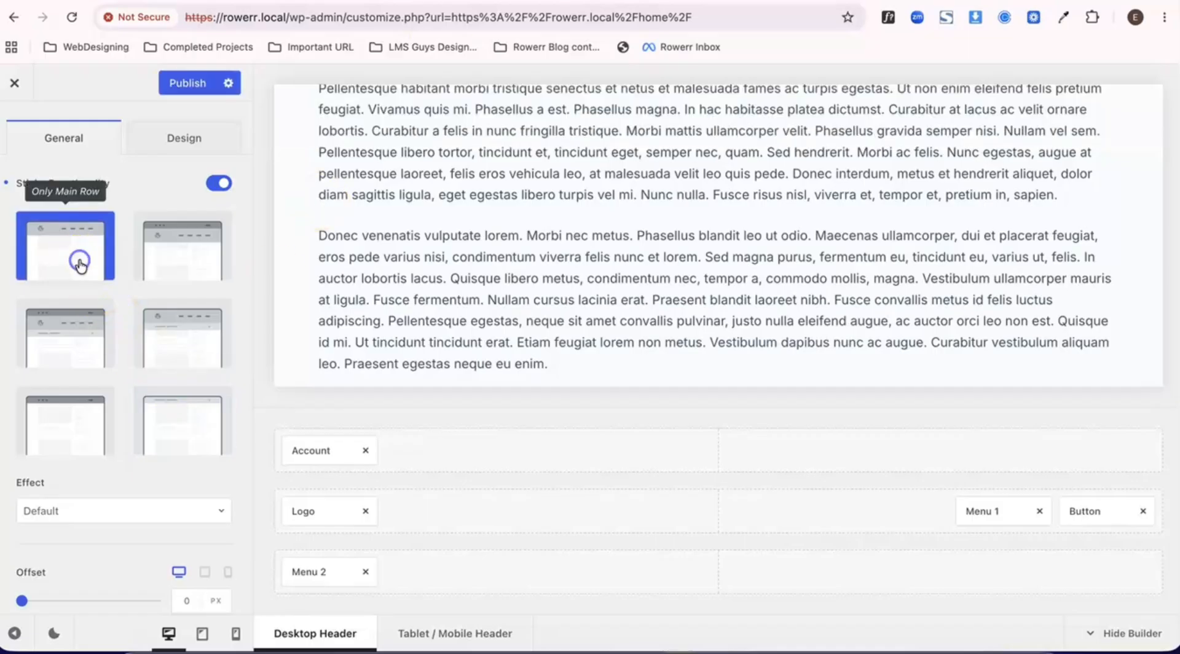
left_click(200, 85)
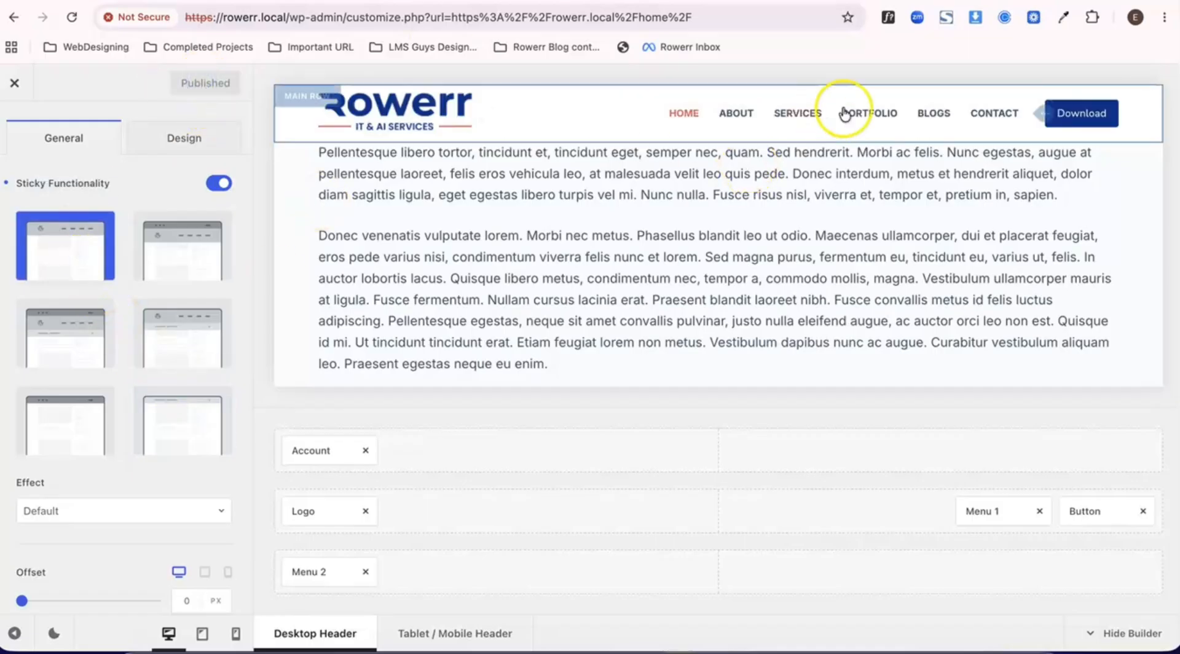
- Examine how the main row with the logo and main menu behaves on the live Home page while scrolling
left_click(430, 1)
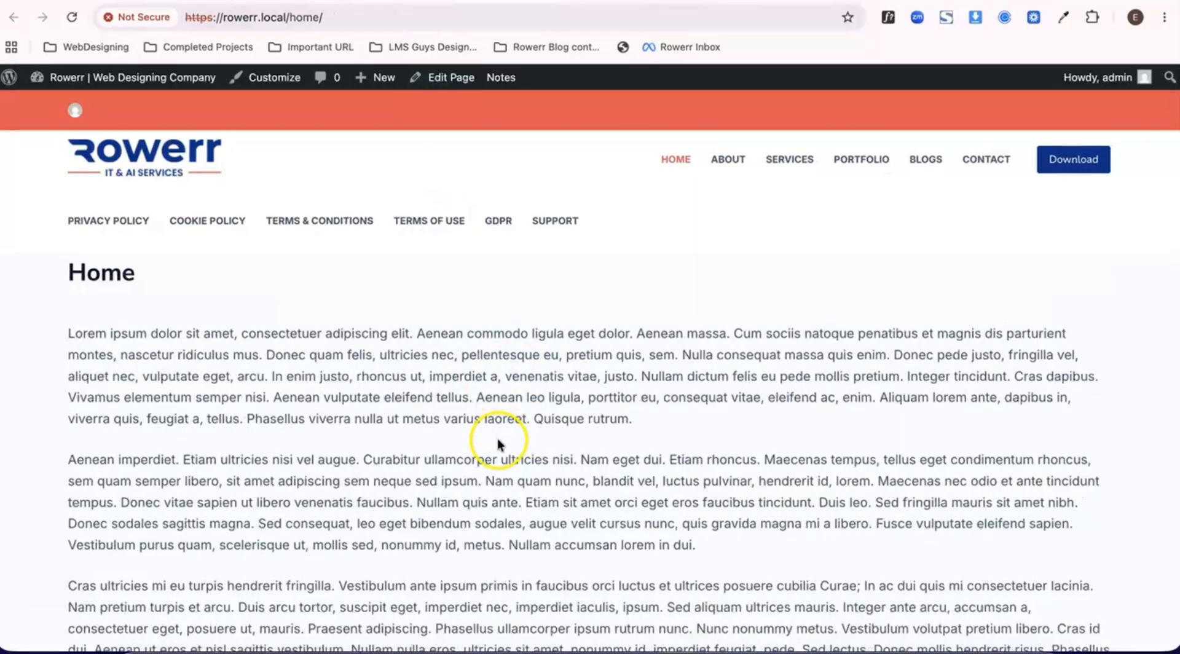
scroll(497, 438, "down", 5)
scroll(497, 437, "up", 3)
scroll(496, 438, "down", 8)
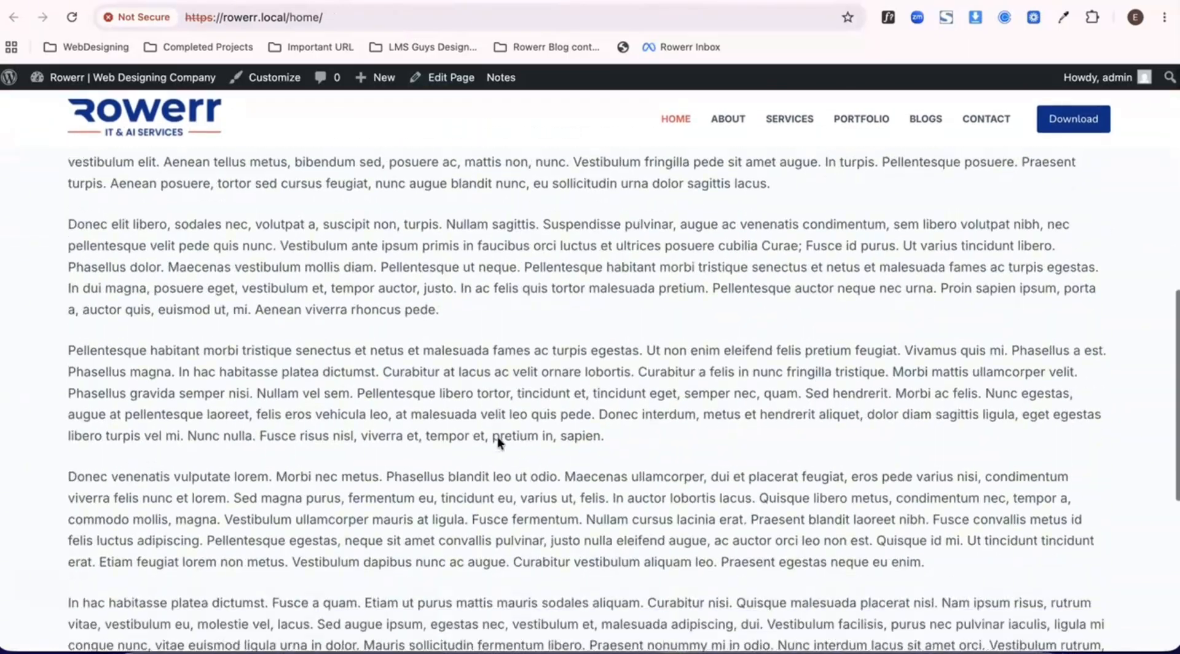
scroll(280, 235, "up", 10)
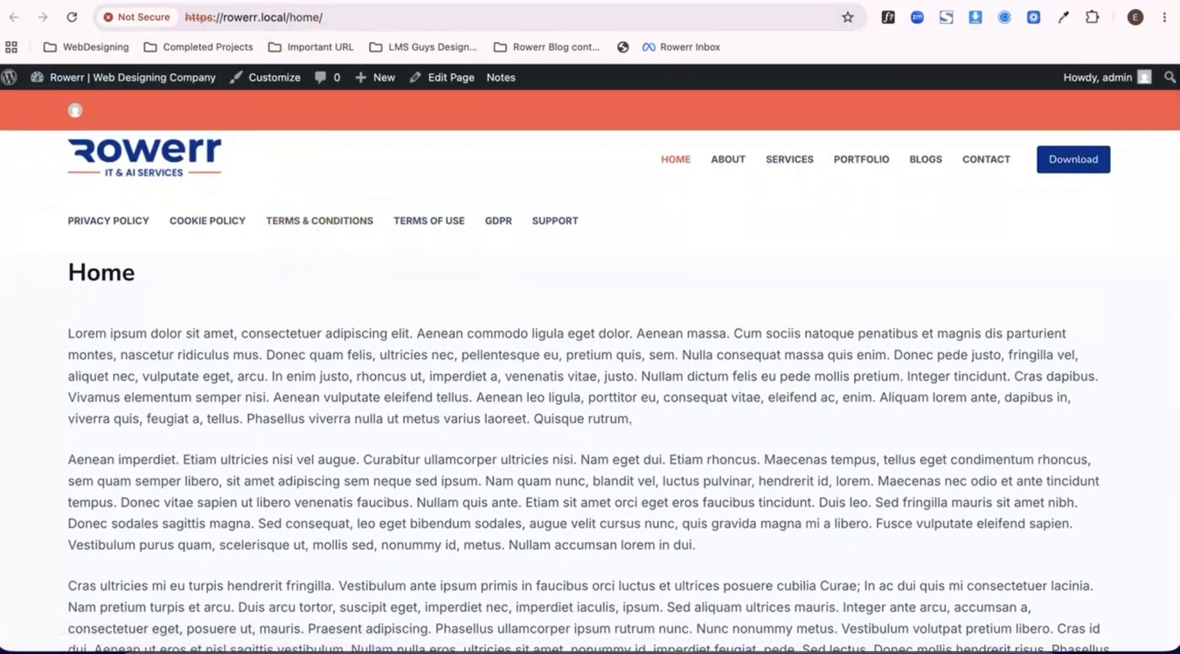
- Return to the customizer, remove the Account element from the top row and Menu 2 from the bottom row, and publish
left_click(470, 1)
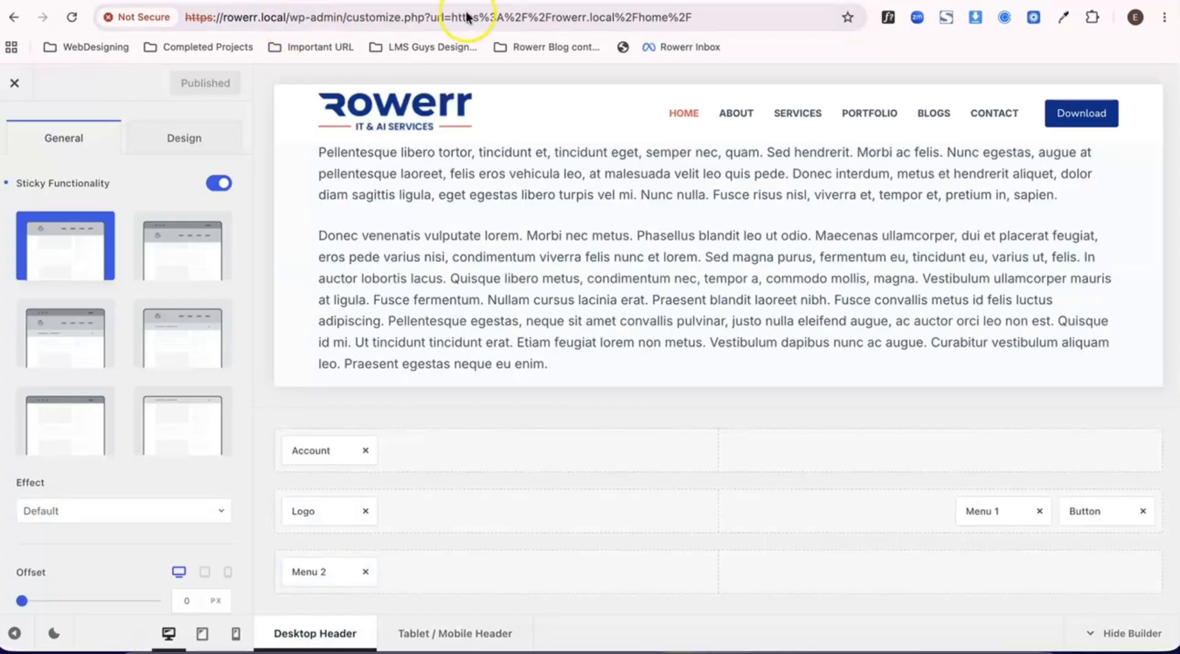
left_click(368, 456)
left_click(365, 572)
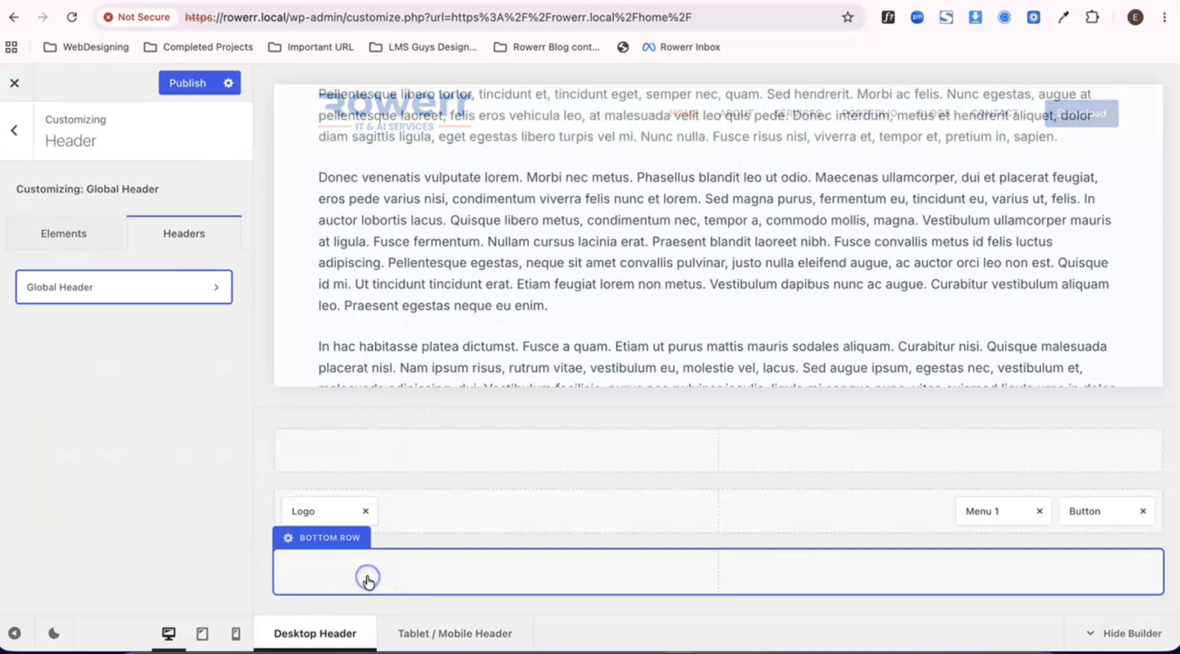
left_click(187, 84)
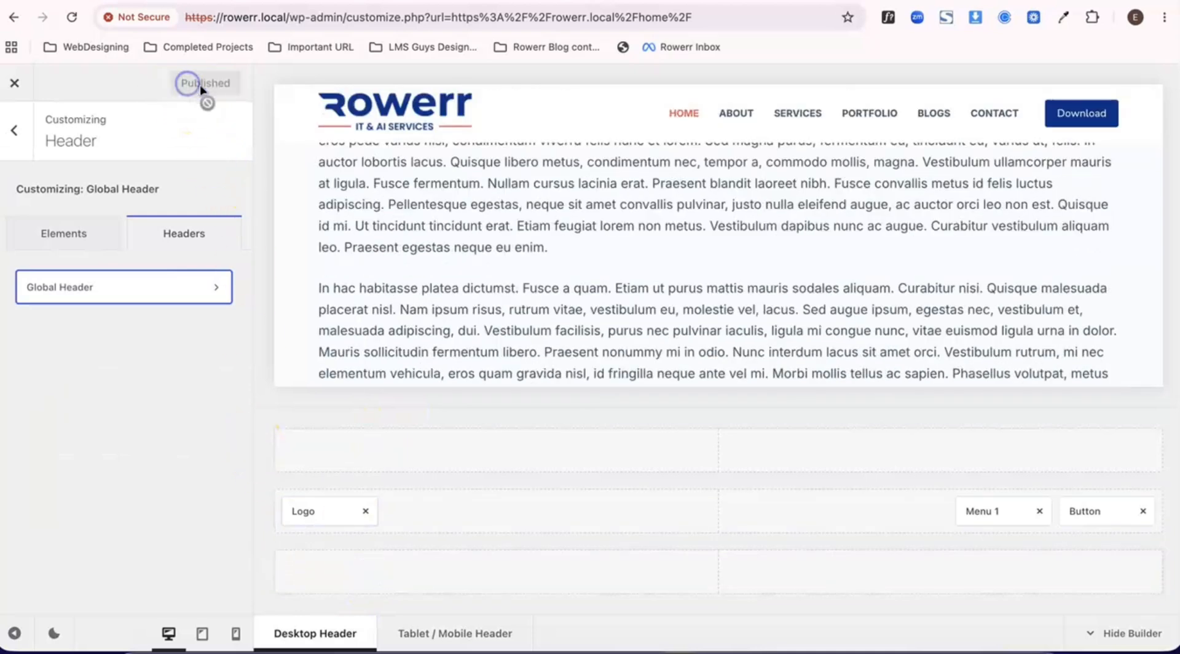
- Set the Global Header's sticky effect to Slide Down and publish the change
left_click(185, 288)
scroll(157, 346, "down", 2)
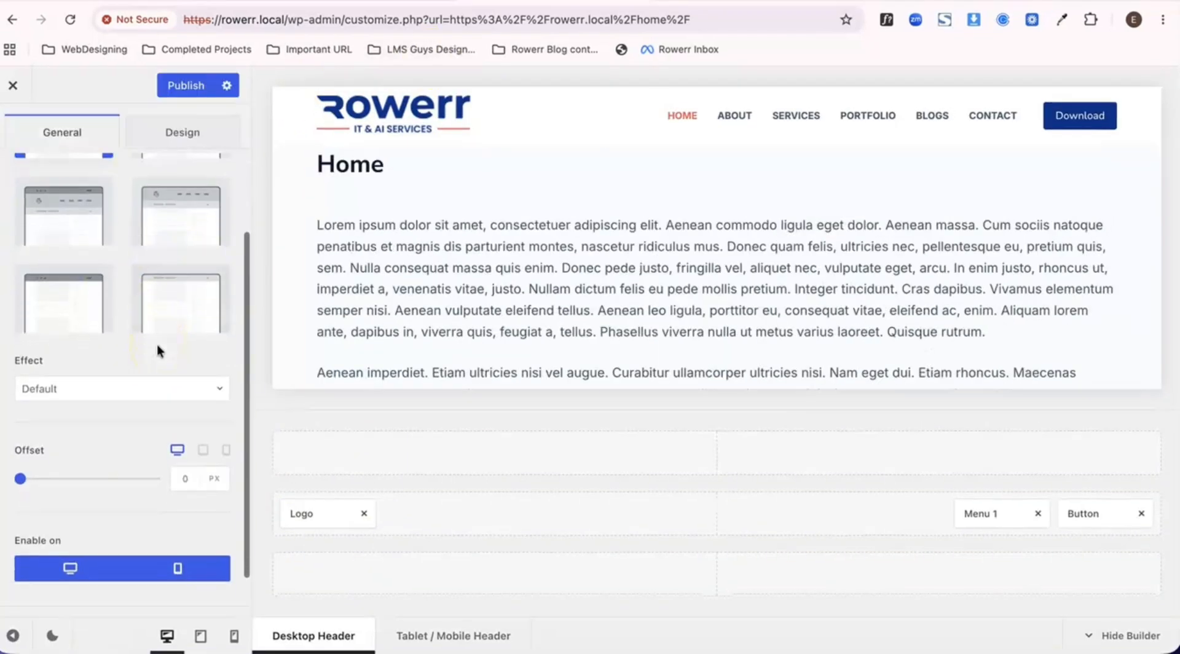
scroll(157, 345, "up", 3)
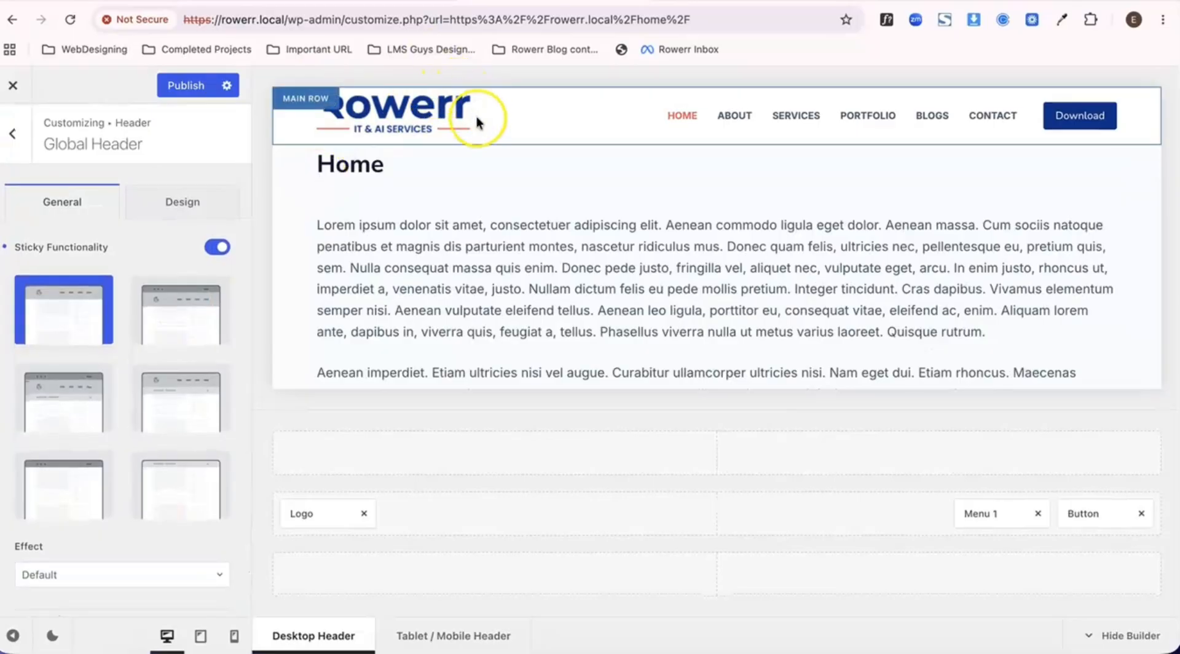
scroll(477, 116, "down", 4)
scroll(477, 116, "up", 4)
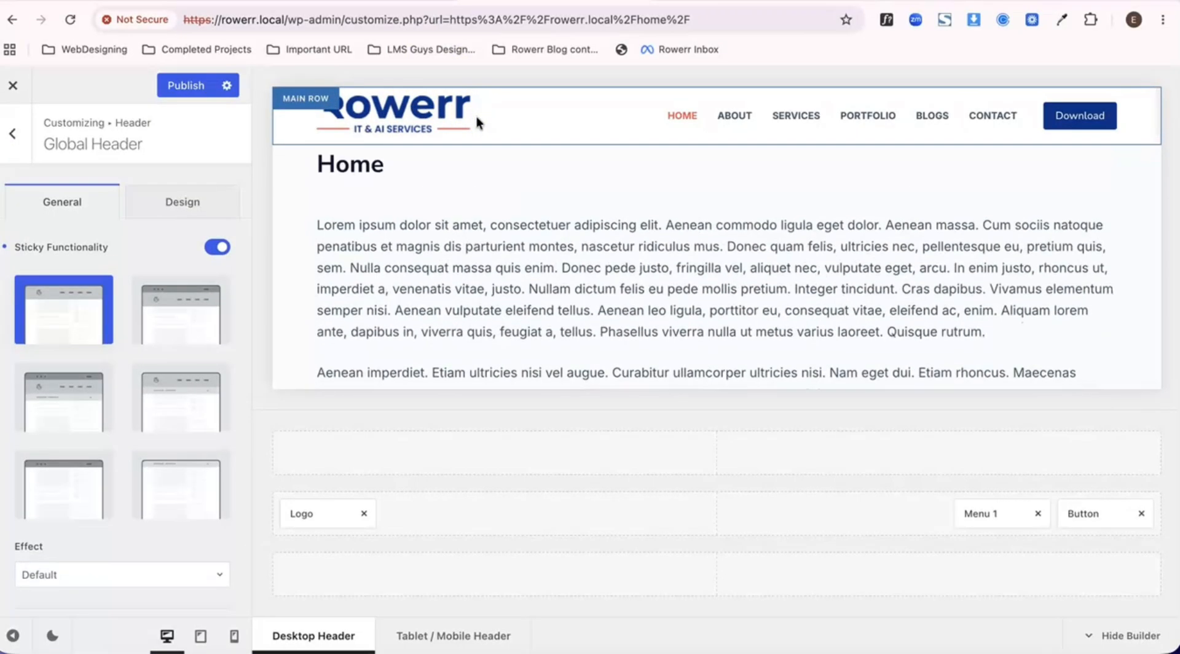
scroll(162, 369, "down", 5)
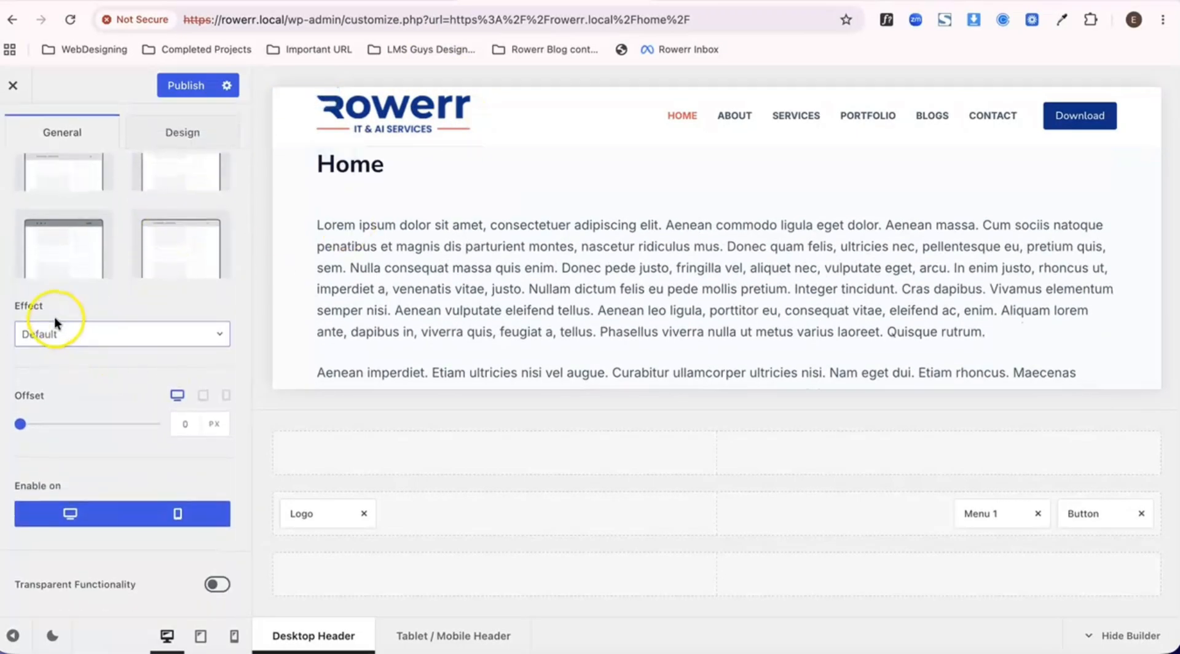
left_click(93, 335)
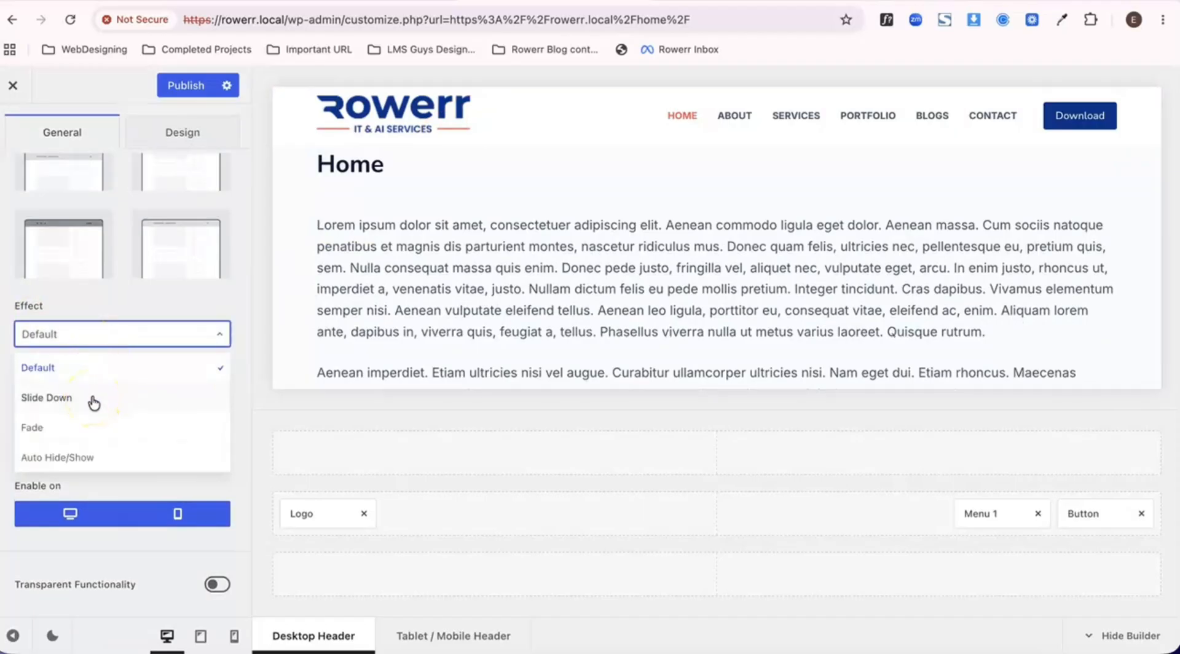
left_click(65, 401)
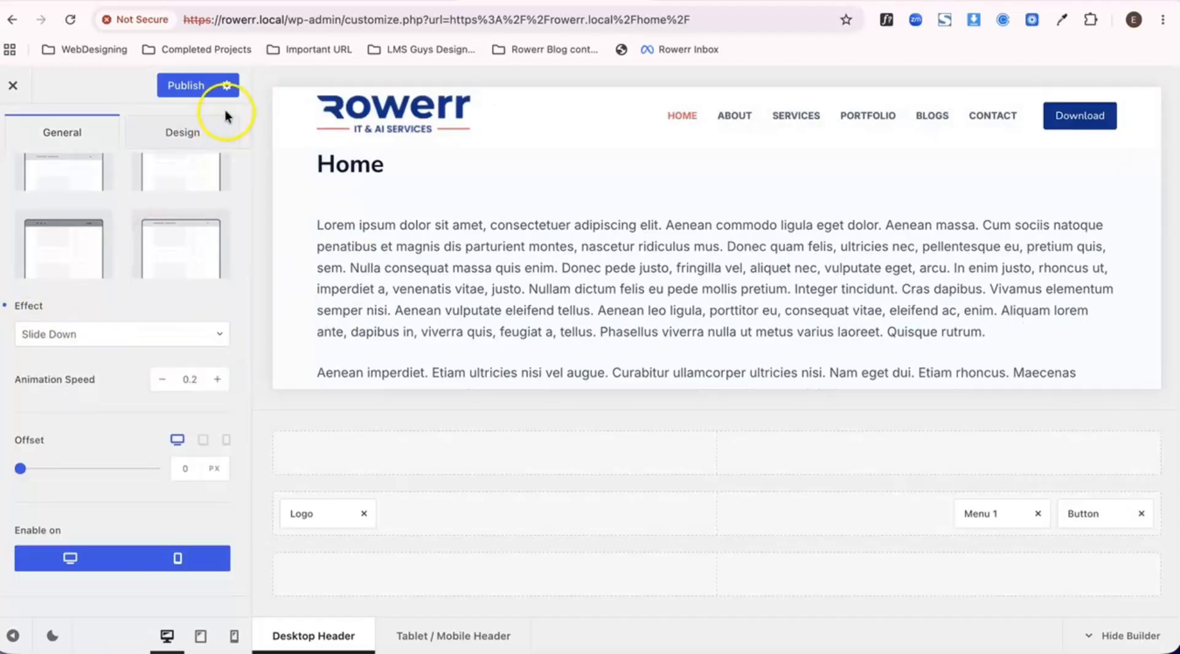
left_click(187, 84)
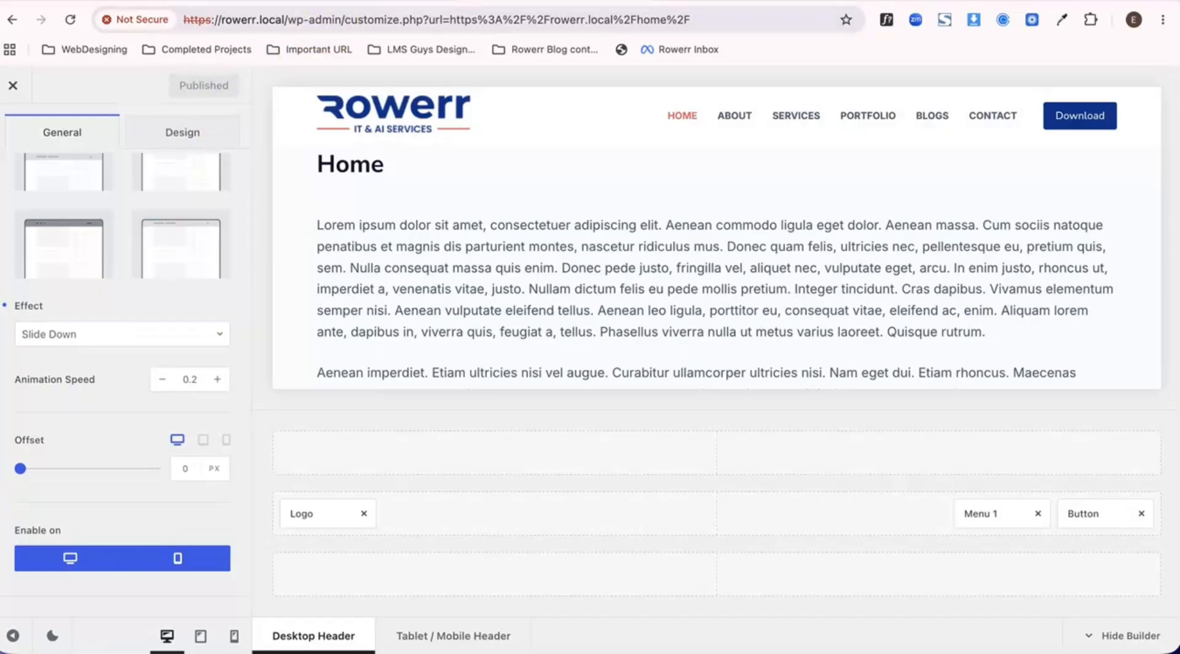
- Examine how the sticky main row appears with the Slide Down effect on the live Home page while scrolling
left_click(382, 1)
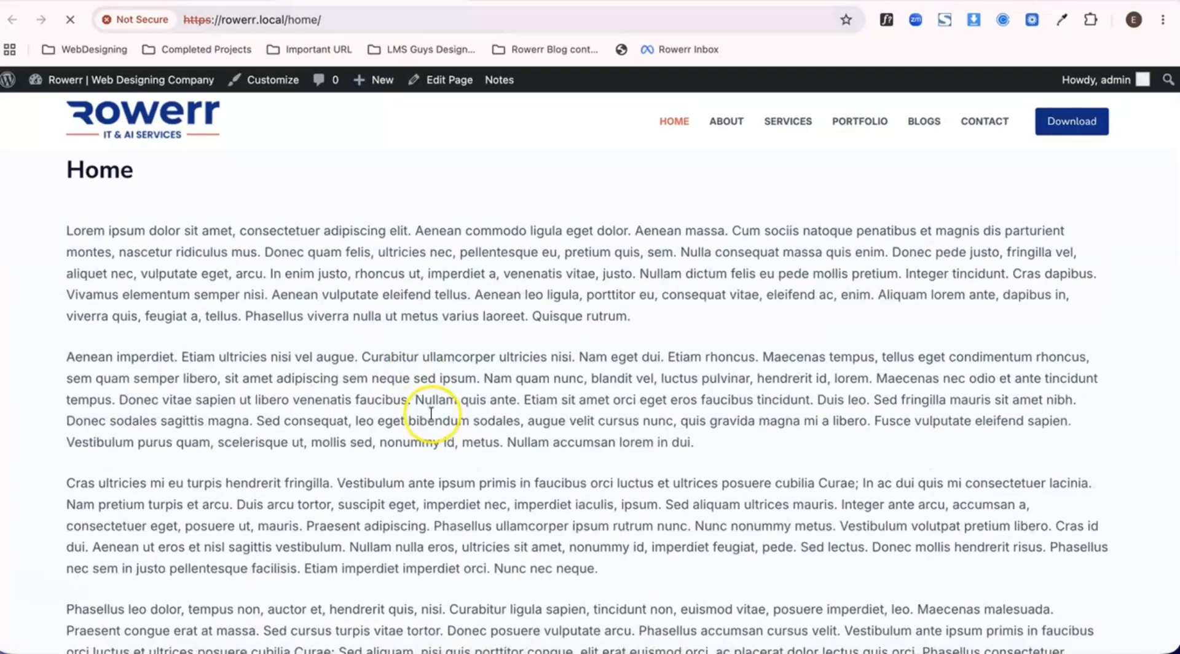
scroll(434, 409, "down", 5)
scroll(432, 412, "down", 10)
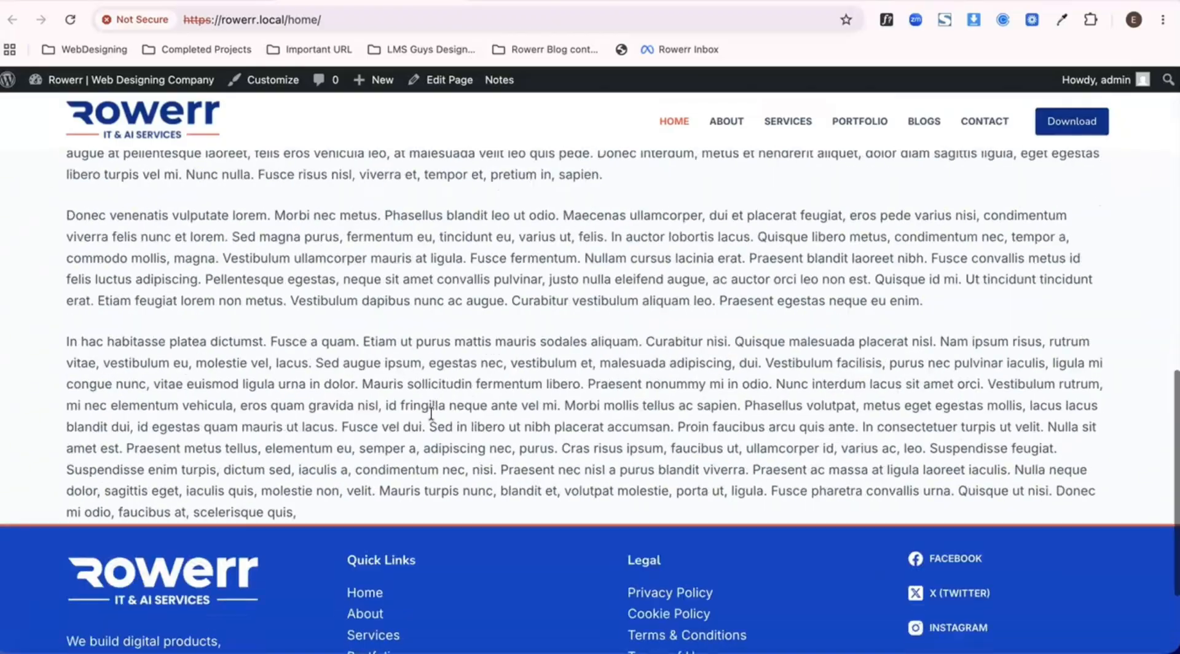
scroll(432, 412, "up", 15)
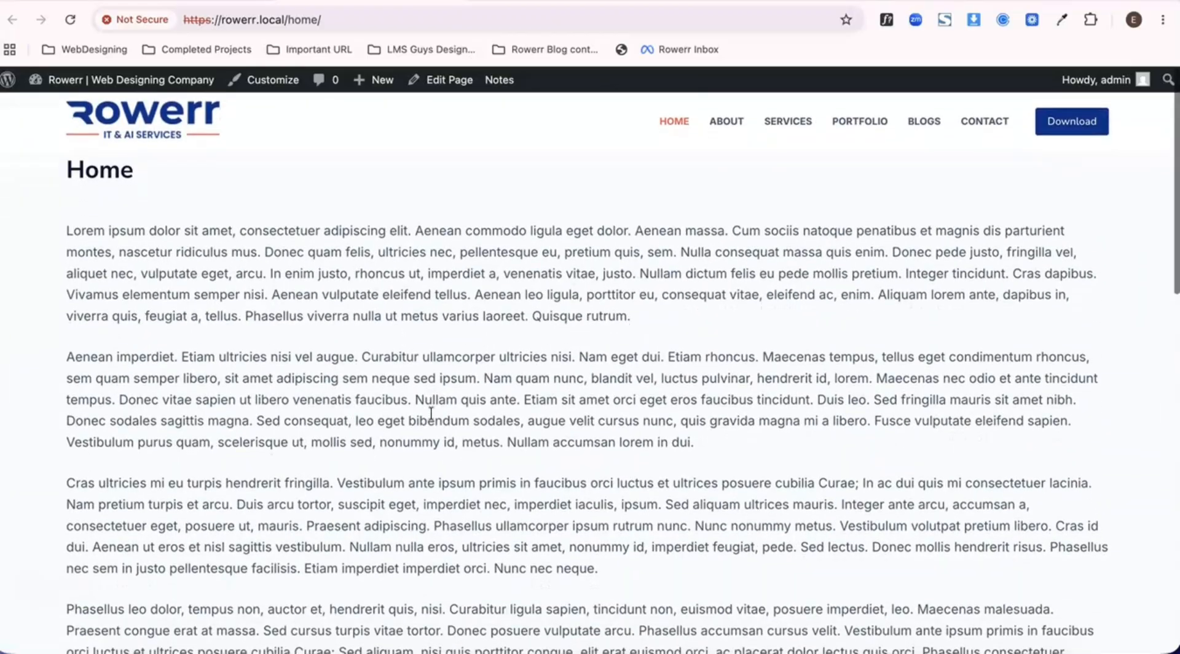
scroll(432, 413, "down", 1)
scroll(431, 413, "down", 10)
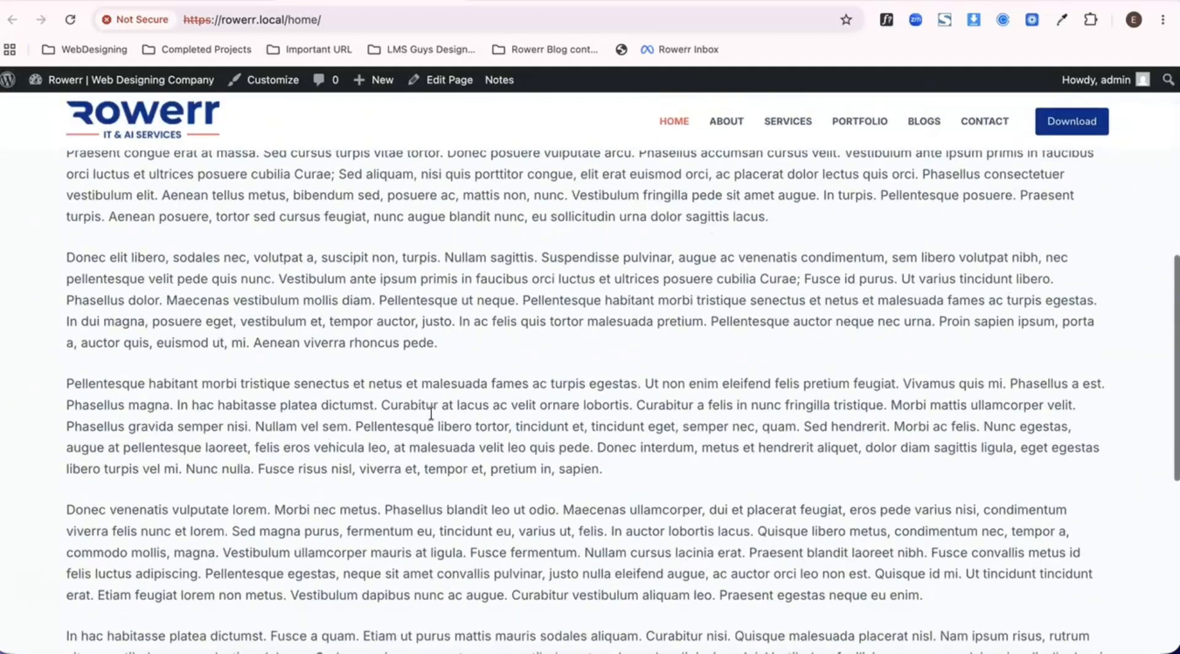
scroll(431, 413, "up", 10)
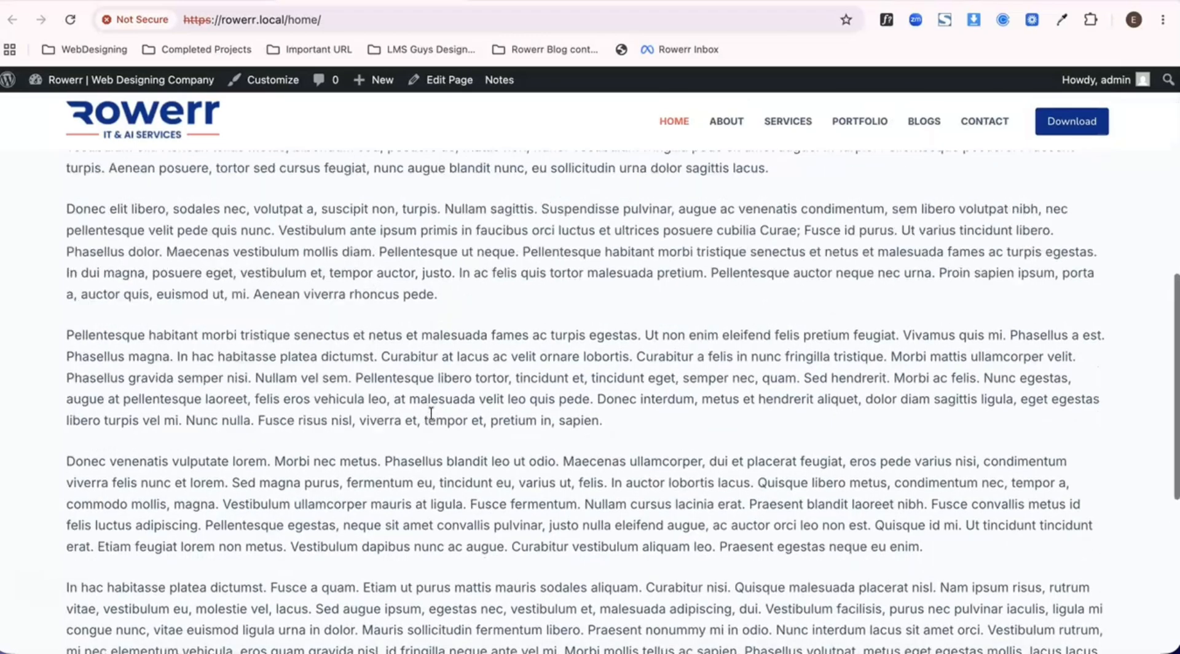
left_click(477, 162)
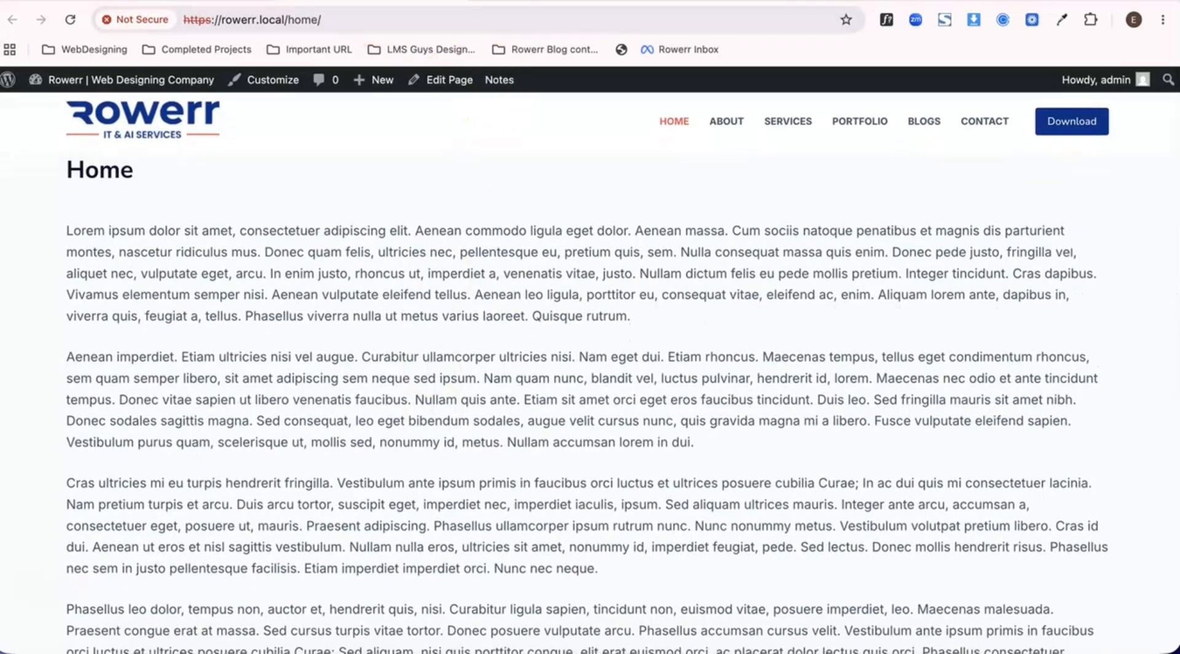
- Return to the customizer, set the Global Header's sticky effect to Fade, and publish
left_click(523, 2)
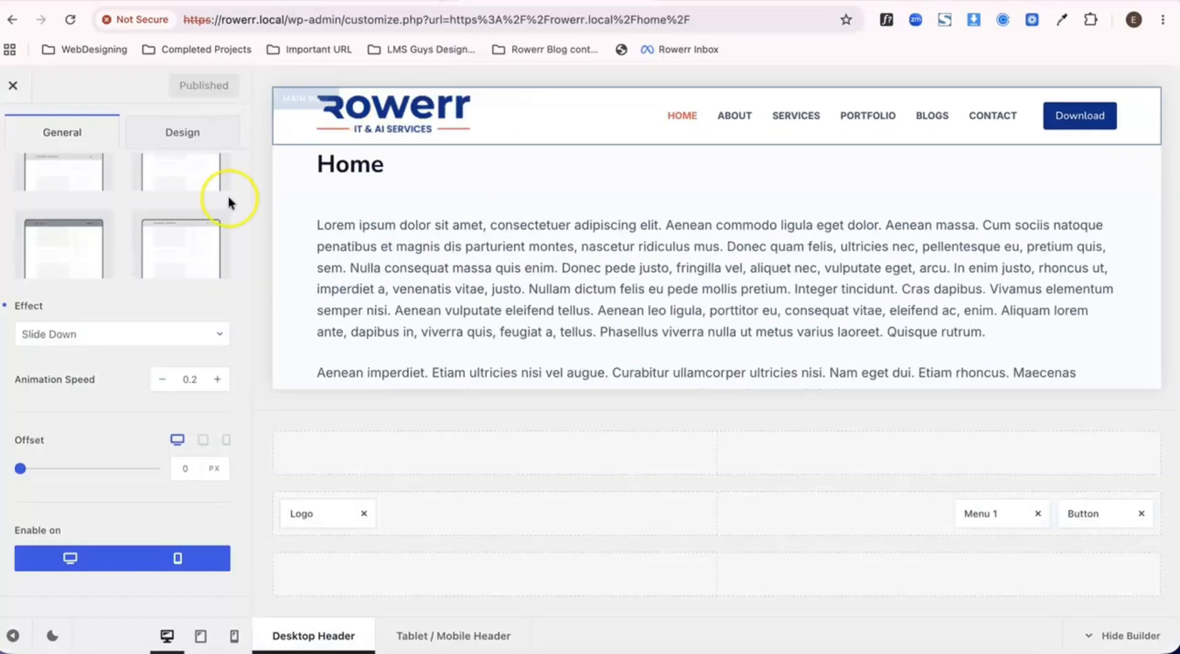
left_click(115, 337)
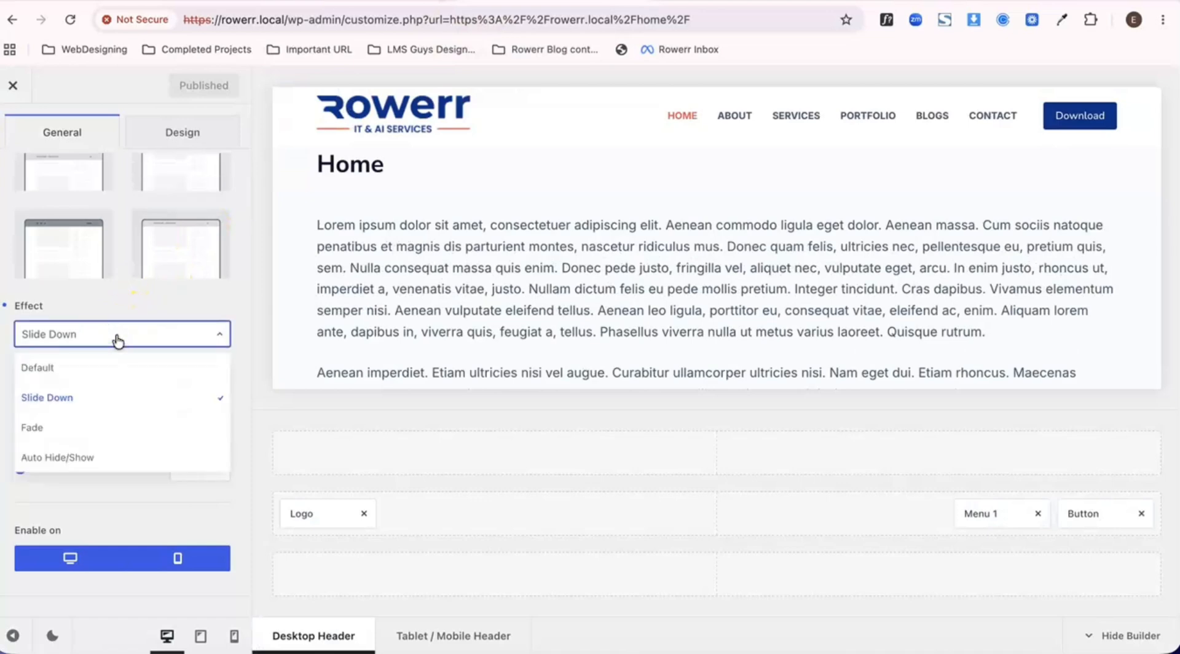
scroll(118, 341, "down", 1)
left_click(80, 381)
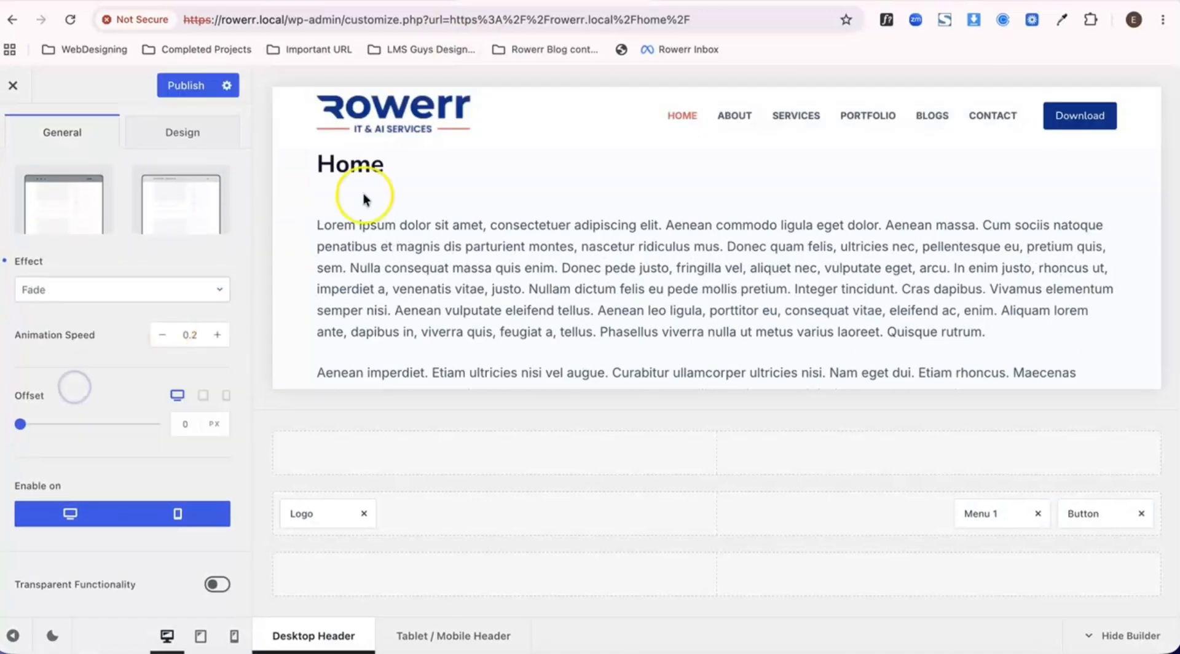
left_click(175, 87)
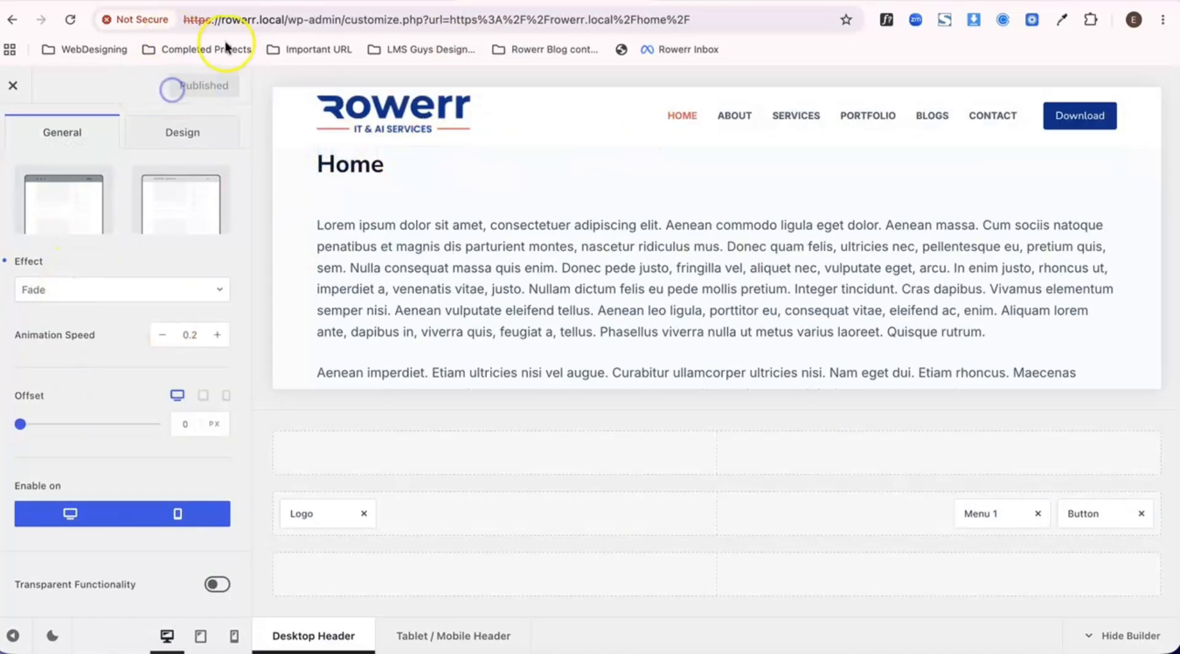
- Examine how the sticky main row appears with the Fade effect on the live Home page while scrolling down and back up
left_click(258, 1)
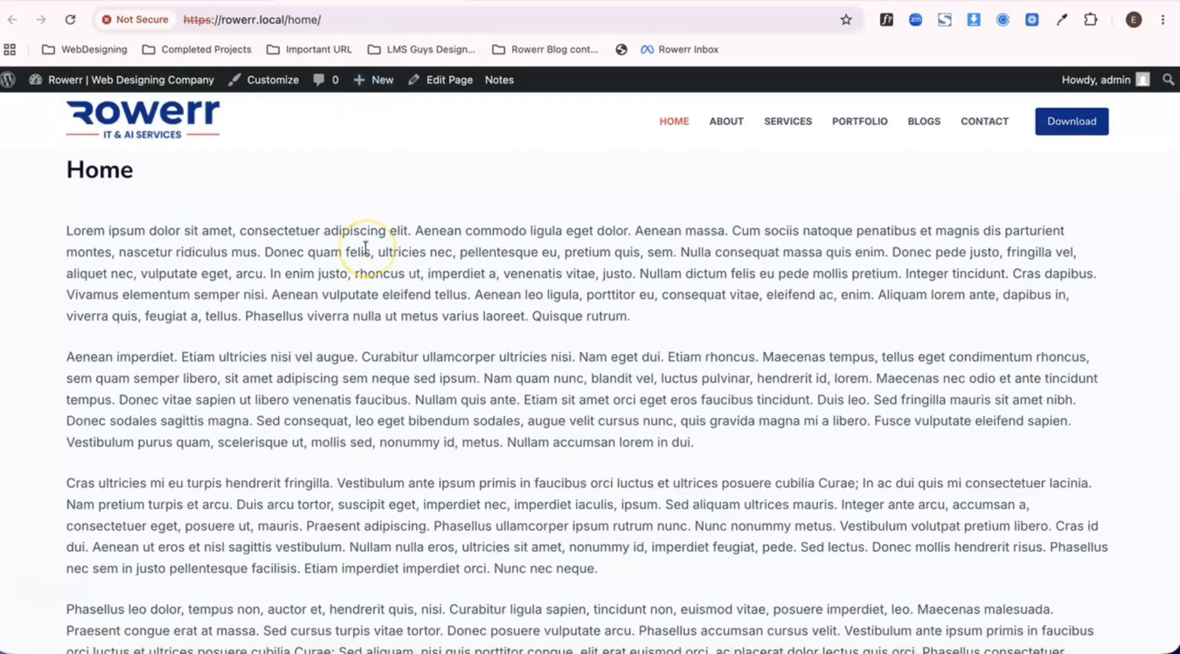
scroll(365, 247, "down", 20)
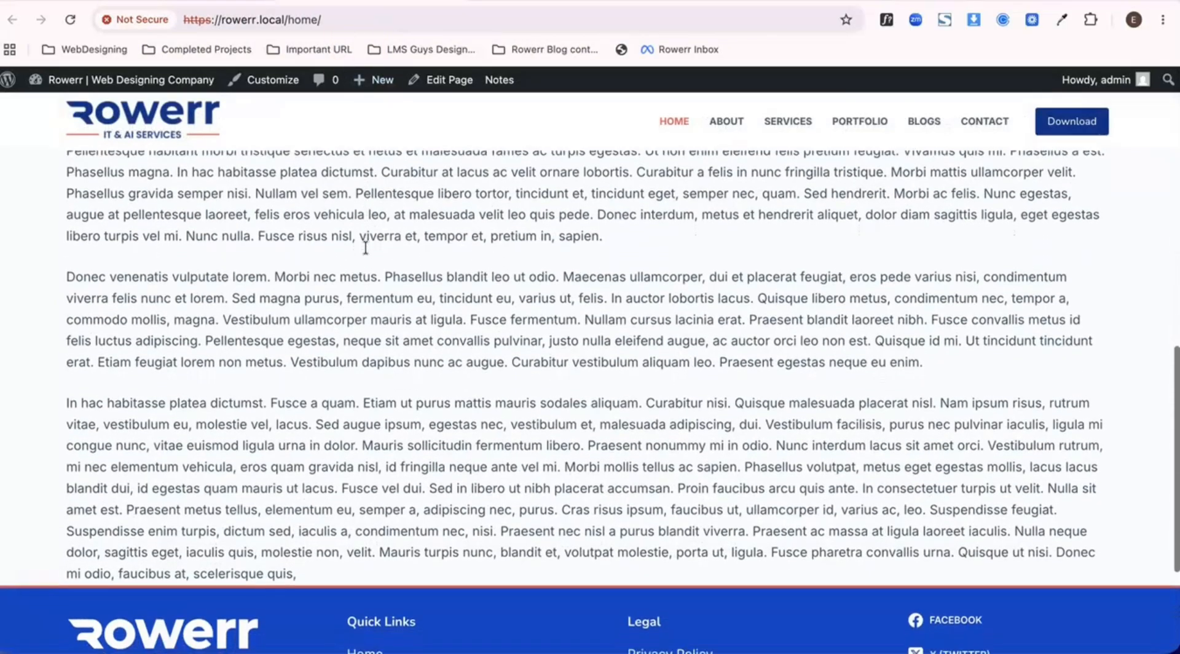
scroll(365, 248, "up", 20)
scroll(365, 247, "down", 6)
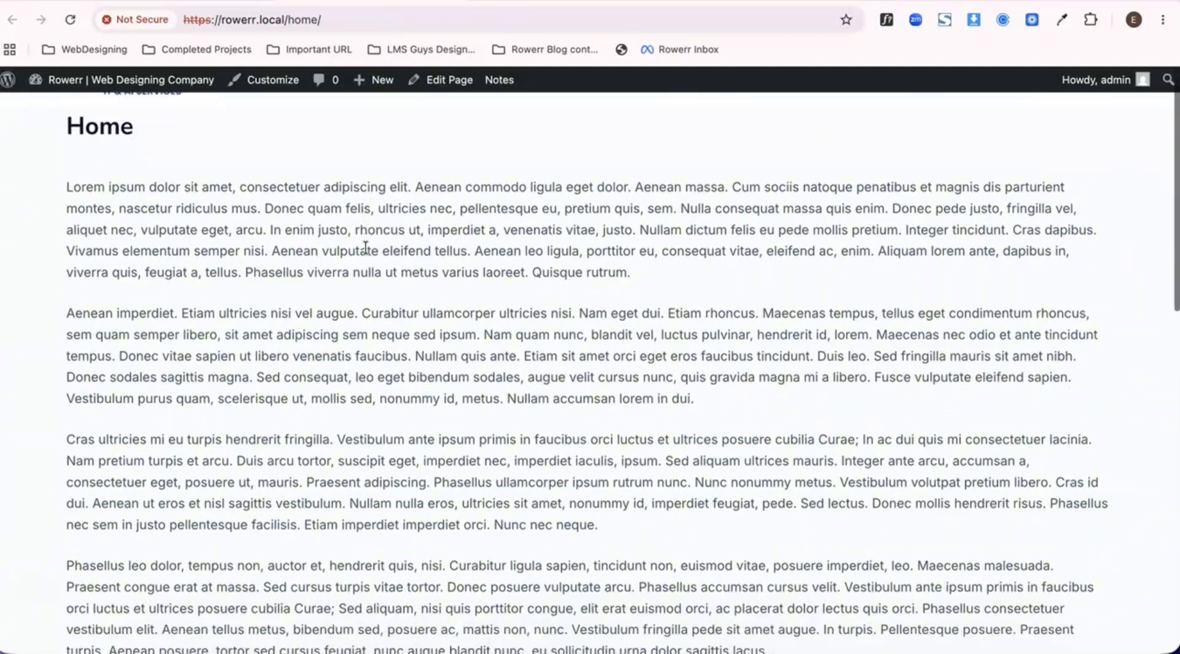
scroll(365, 248, "down", 15)
scroll(365, 248, "up", 20)
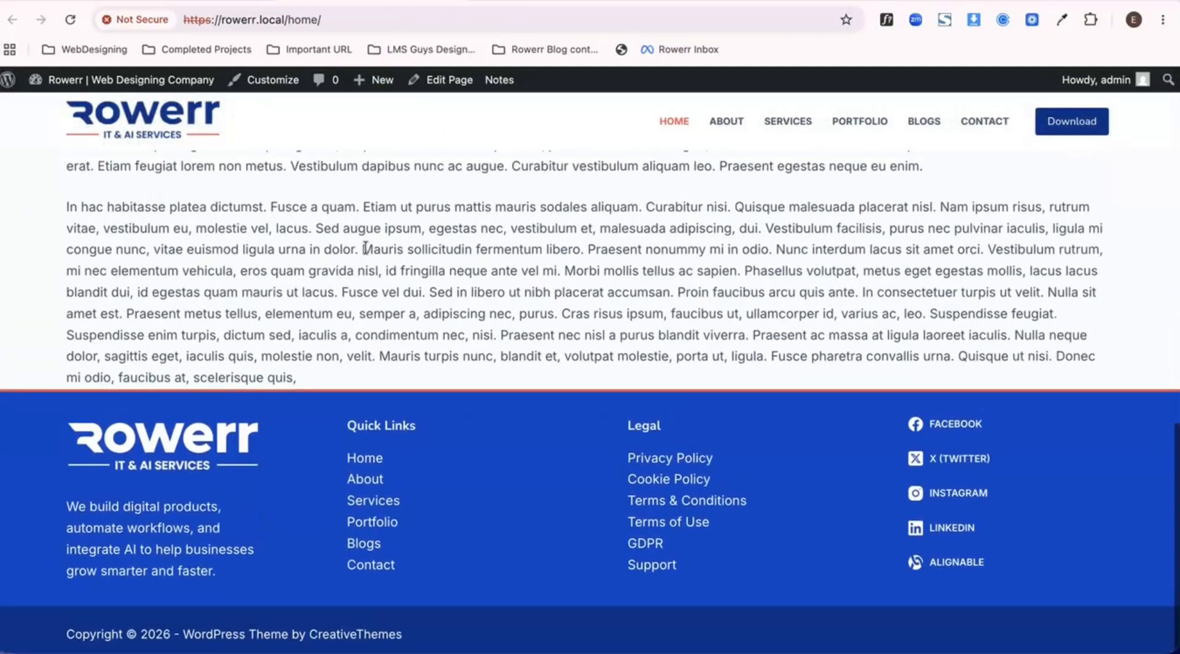
scroll(366, 247, "down", 1)
scroll(366, 247, "down", 3)
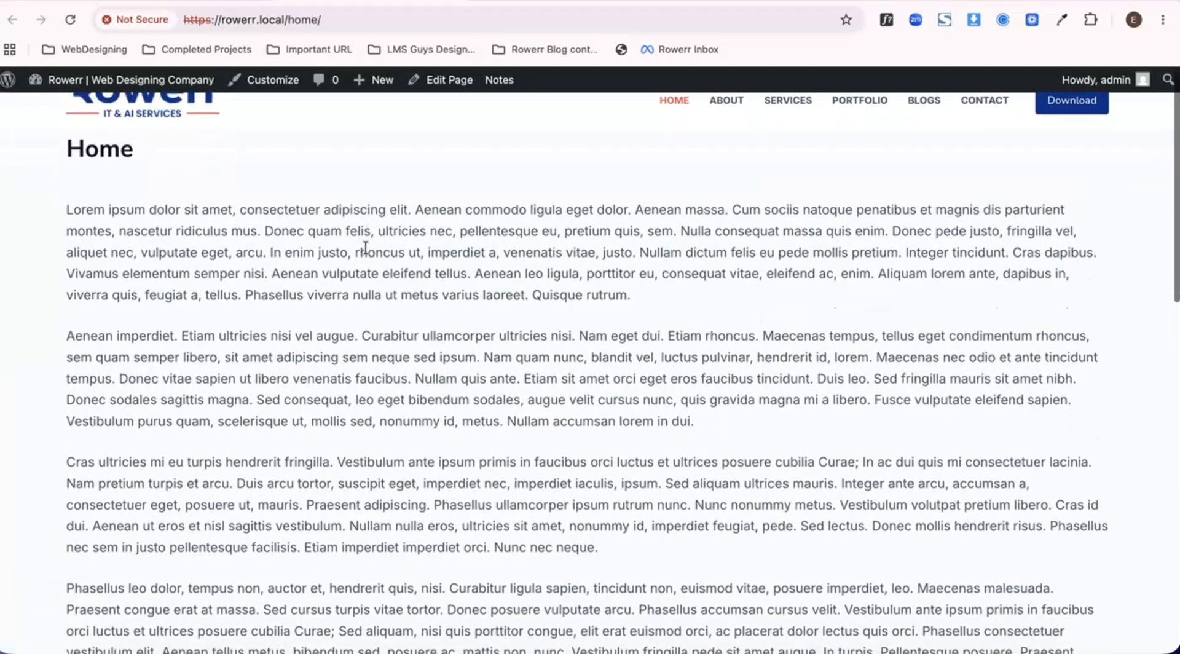
scroll(365, 247, "up", 3)
scroll(366, 247, "down", 15)
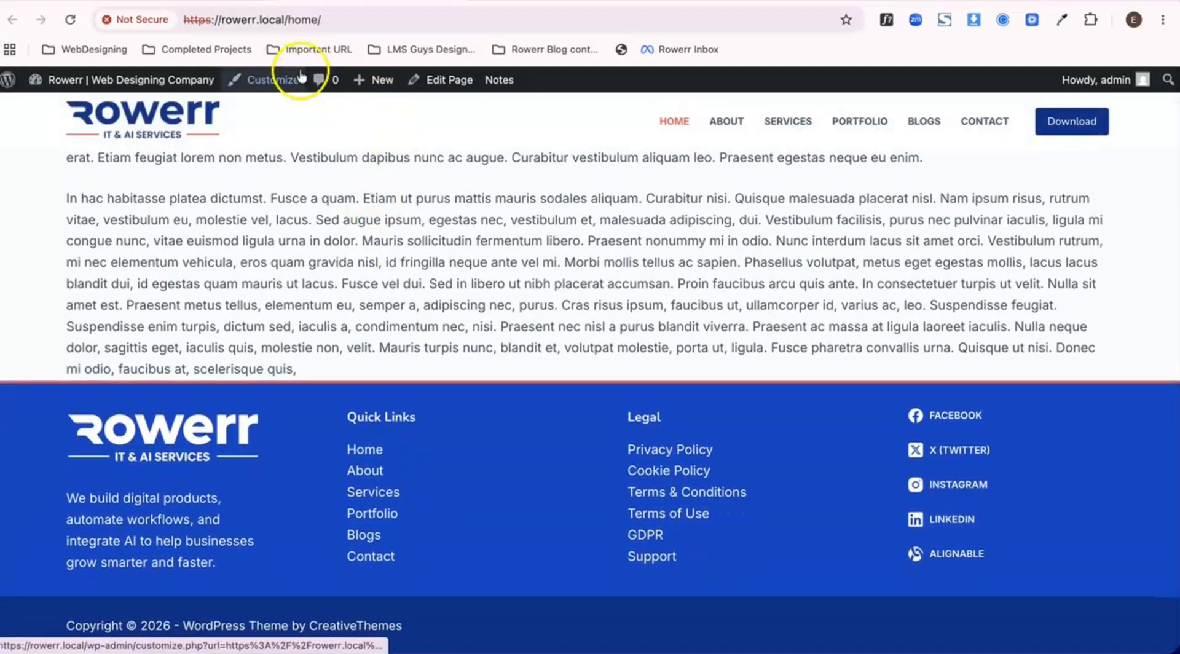
- Return to the customizer, set the Global Header's sticky effect to Default, and publish
left_click(264, 1)
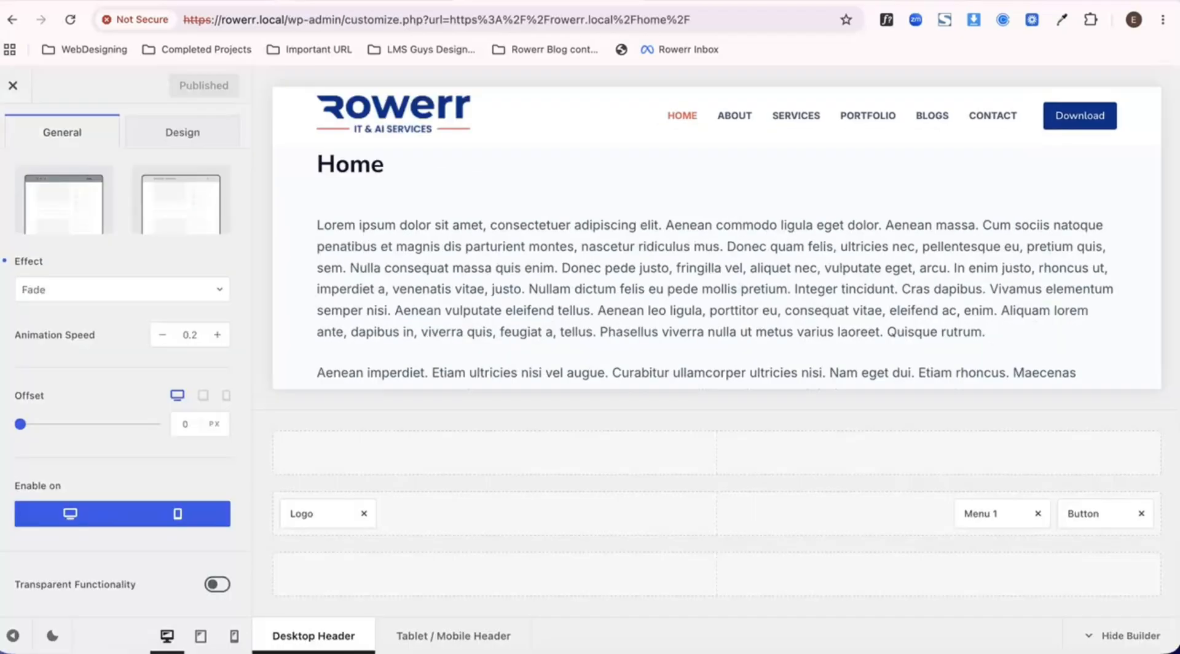
left_click(110, 289)
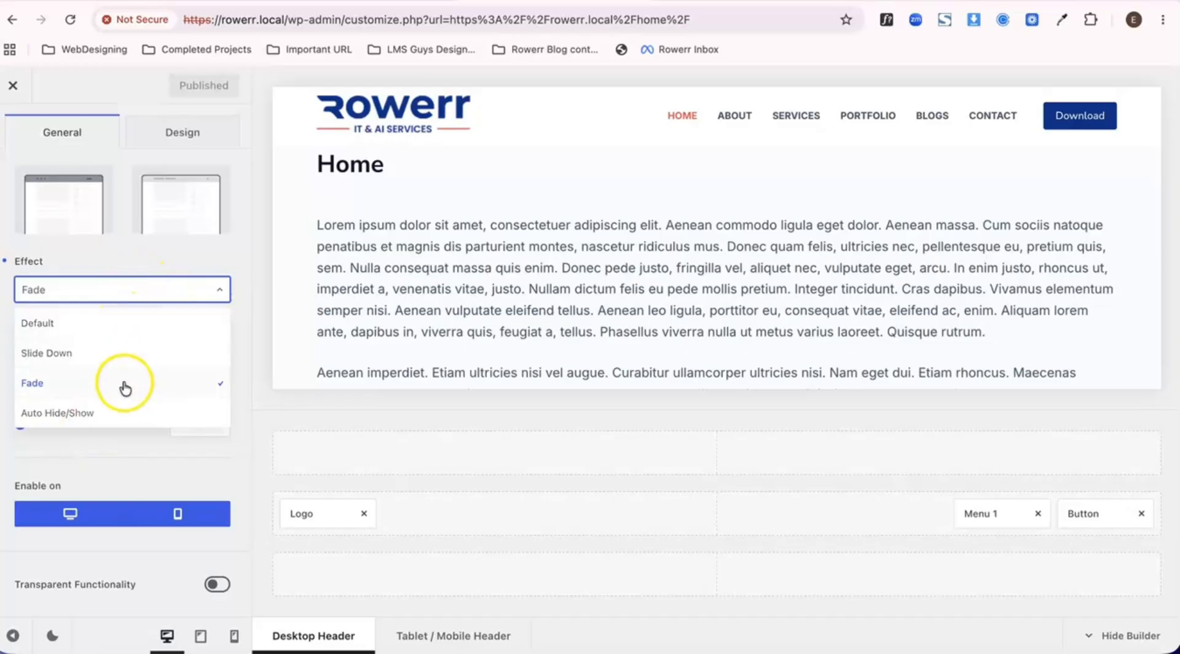
left_click(131, 326)
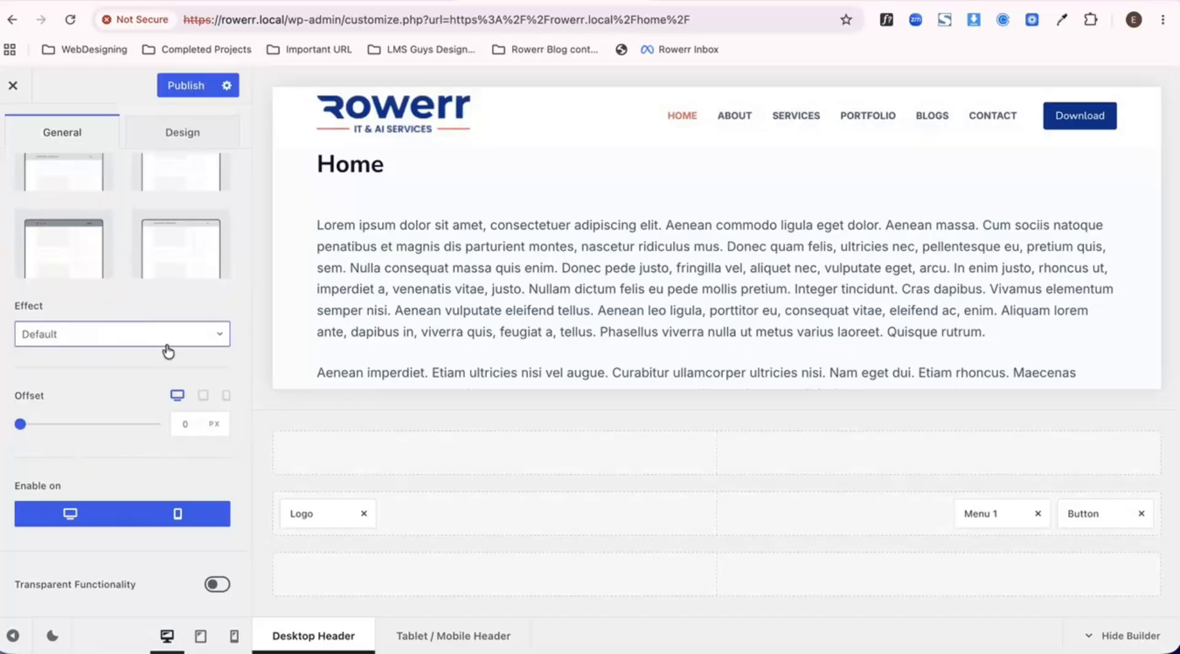
scroll(158, 241, "up", 3)
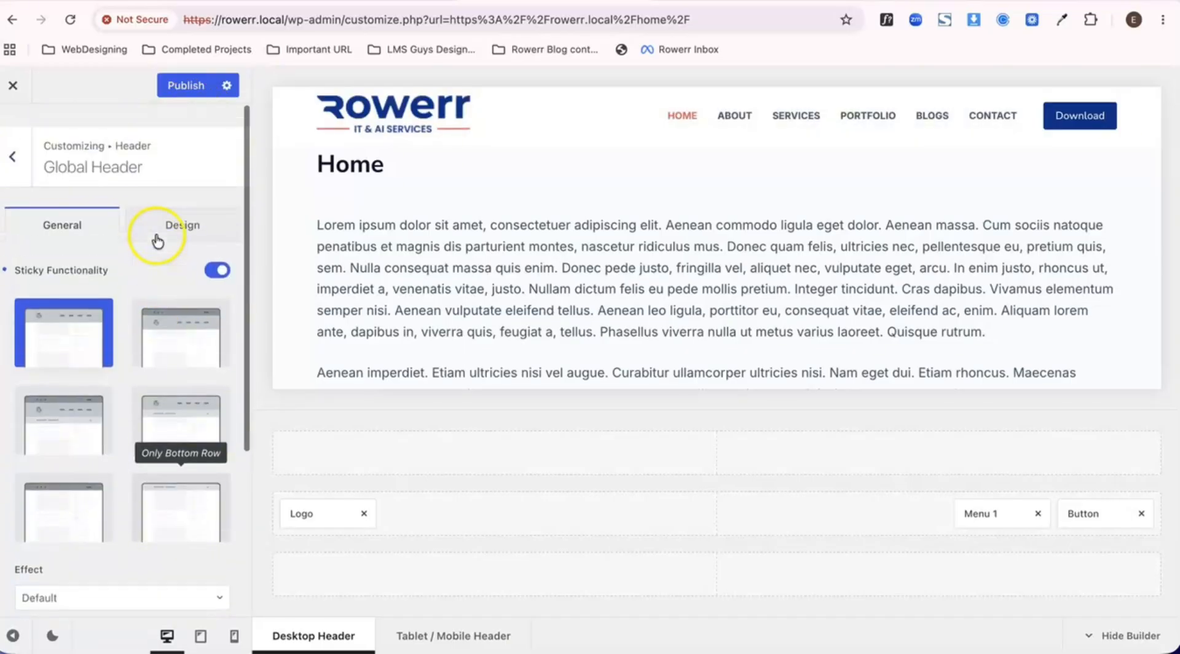
left_click(179, 90)
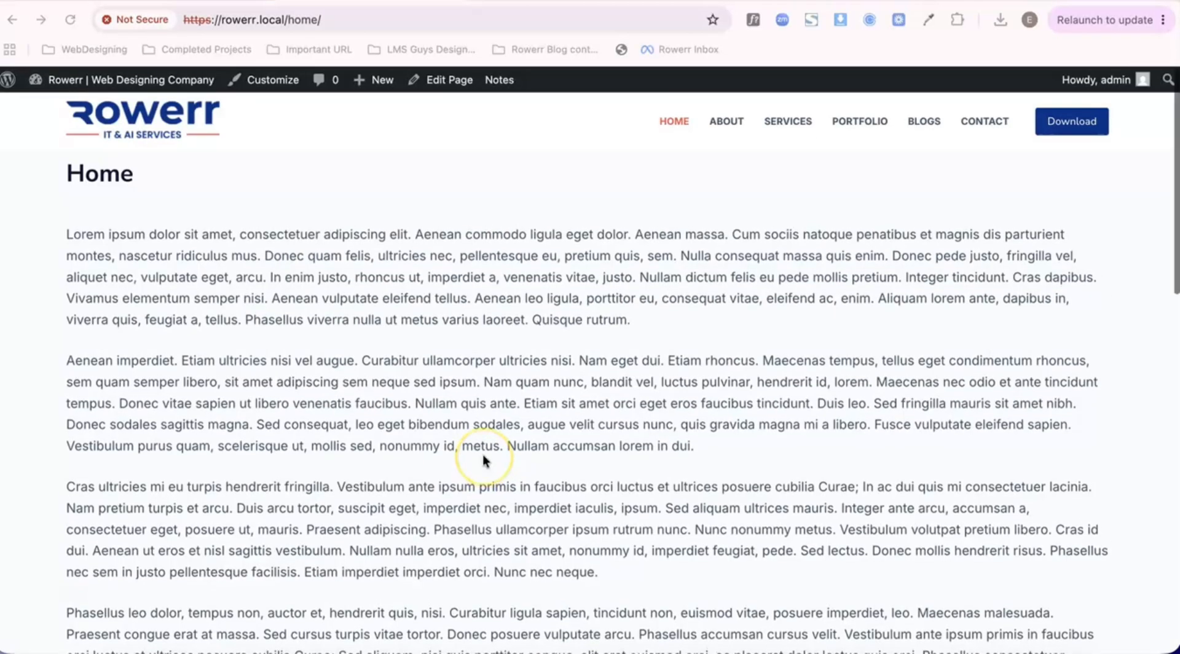
- Examine the sticky main row with the Default effect on the live Home page, and open that page for editing
scroll(483, 460, "down", 5)
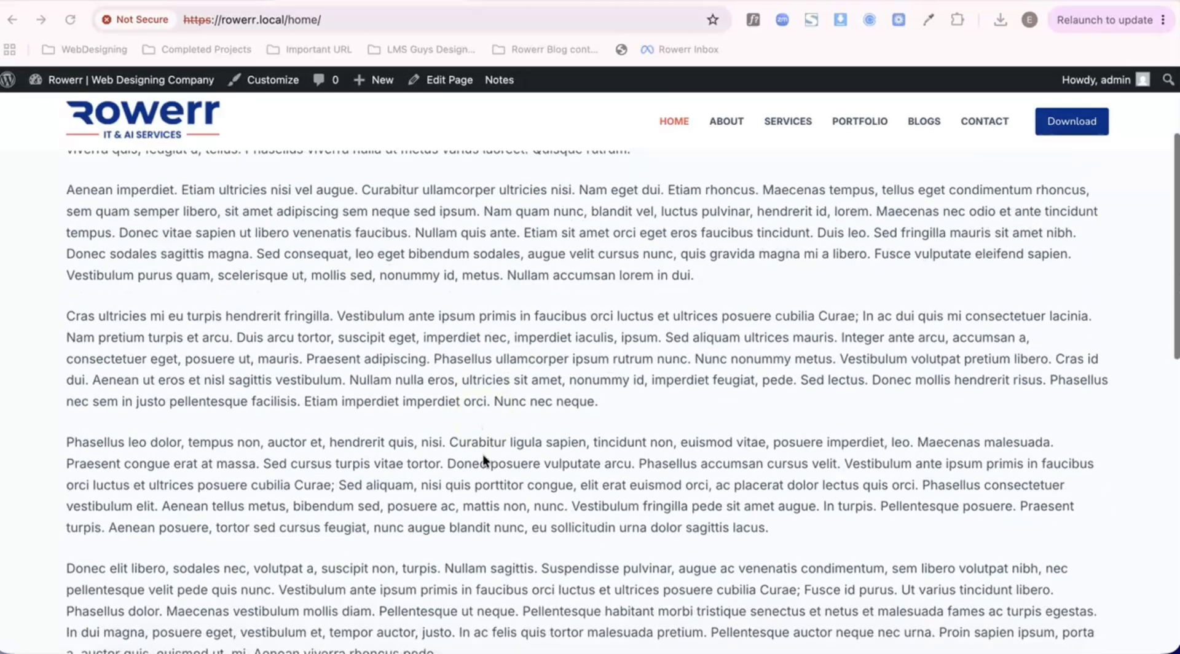
scroll(484, 460, "down", 3)
scroll(484, 460, "up", 8)
scroll(483, 460, "down", 9)
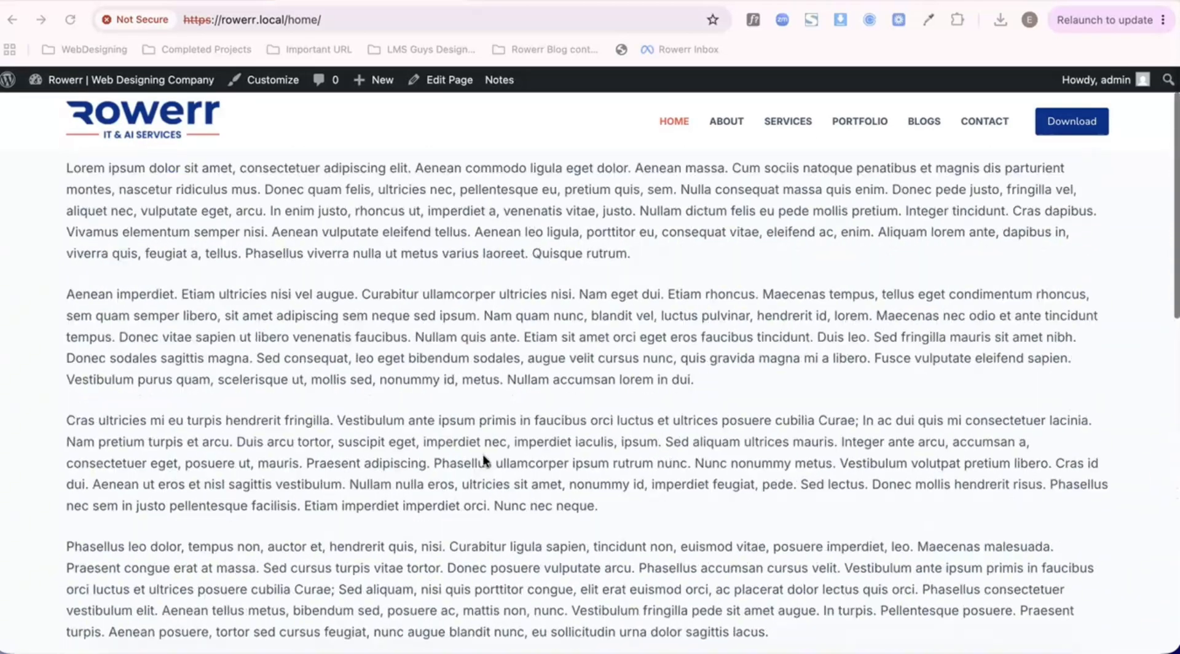
scroll(484, 458, "up", 9)
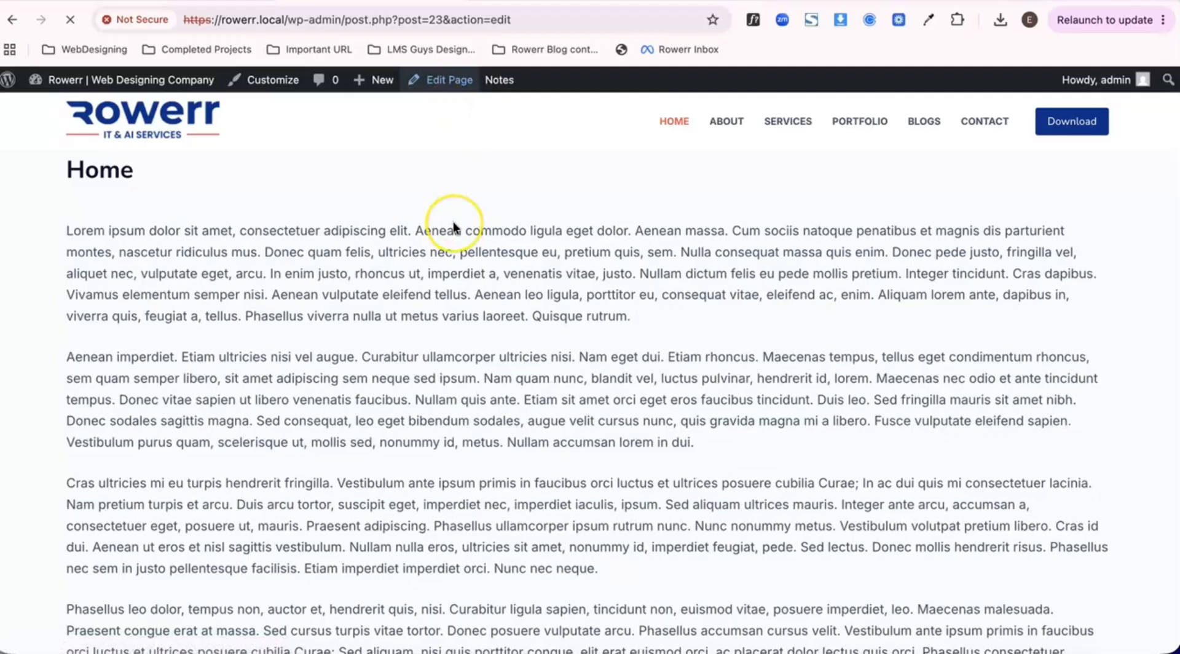
scroll(454, 225, "down", 1)
scroll(454, 225, "up", 1)
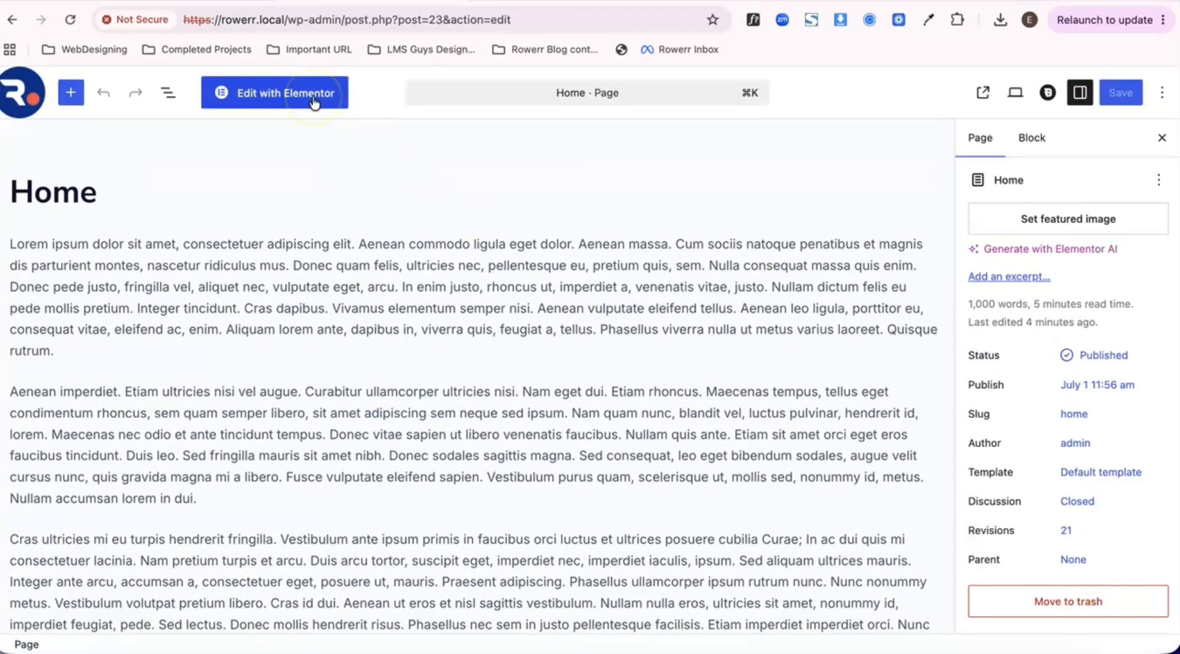
- Open the Home page in Elementor and examine its title and text beneath the header
left_click(313, 99)
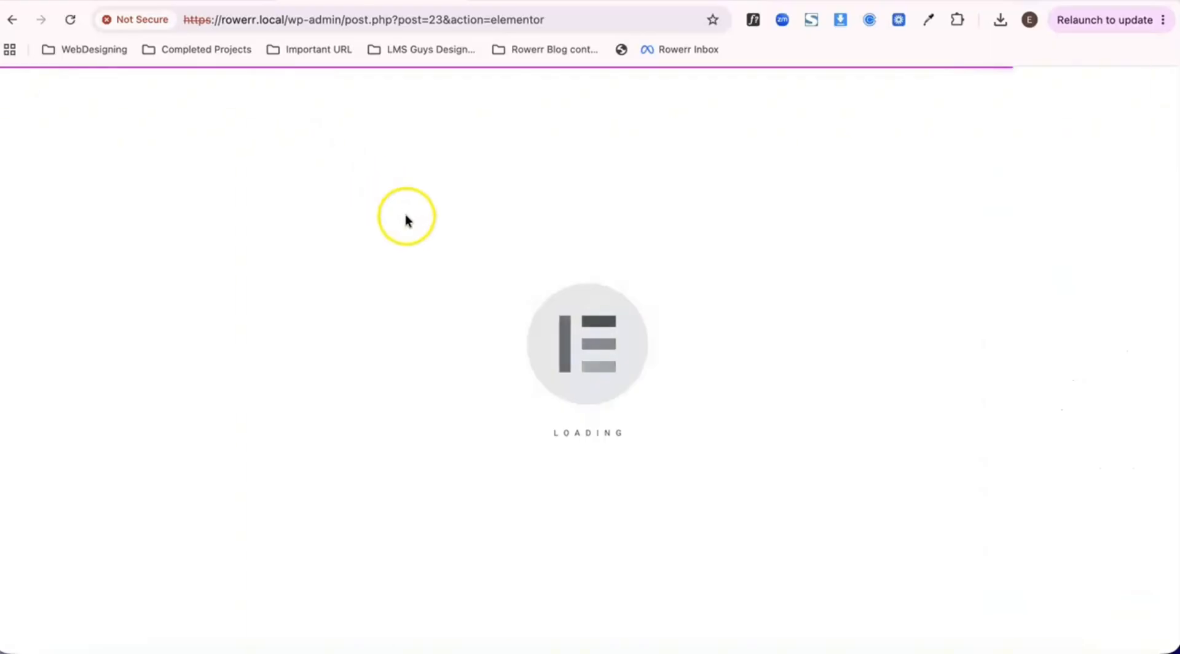
left_click(486, 257)
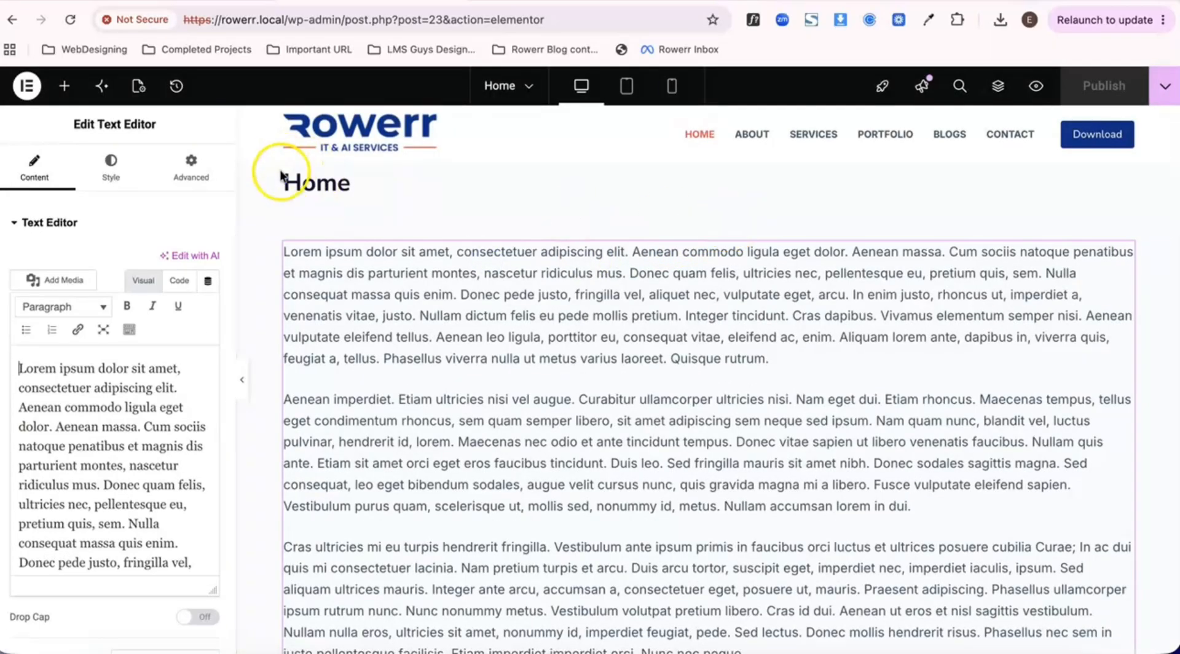
left_click_drag(297, 180, 355, 187)
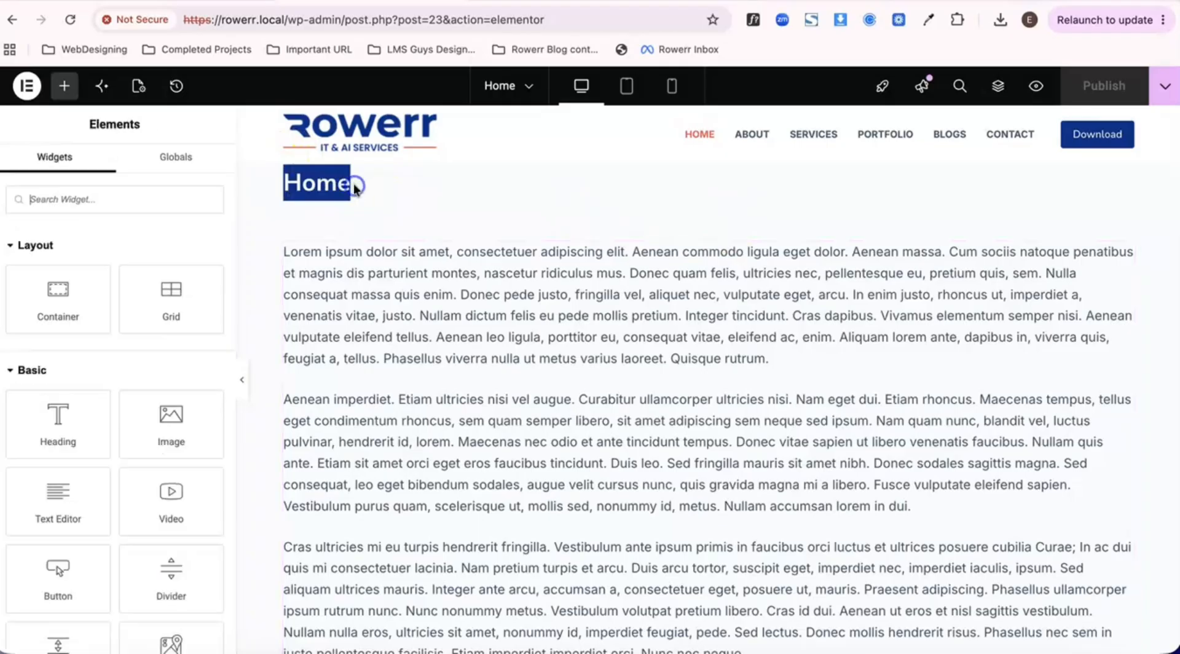
left_click(320, 188)
scroll(320, 188, "down", 10)
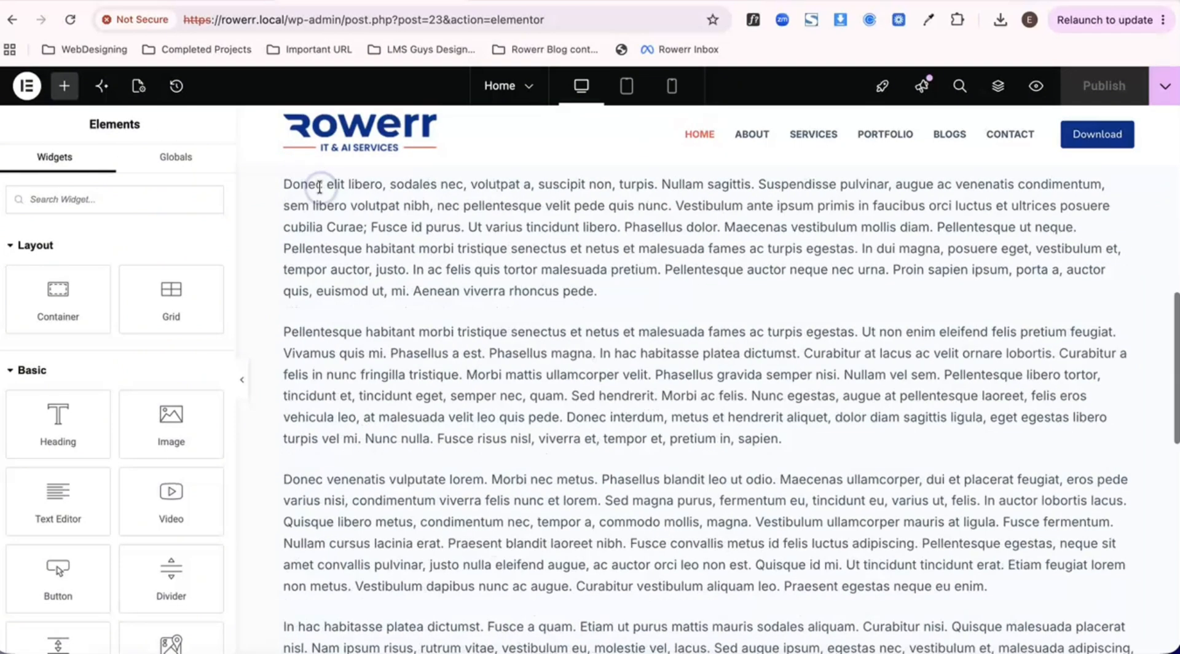
scroll(320, 188, "up", 10)
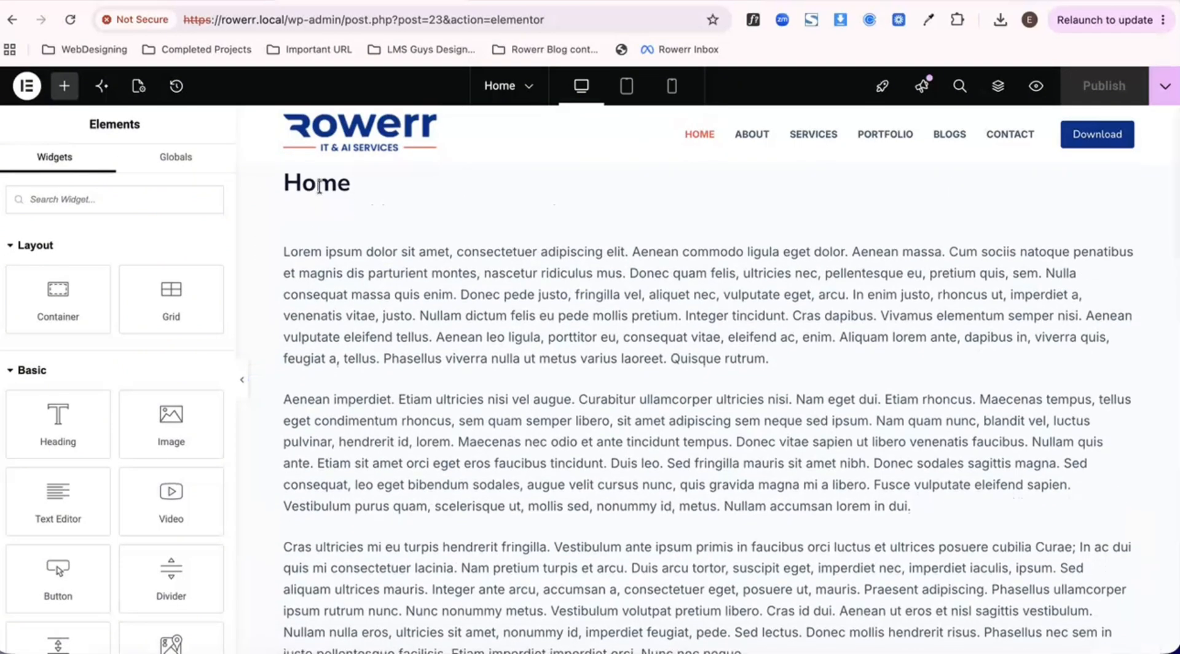
- Set the Home page's Page Layout to Elementor Full Width in the page settings and publish
left_click(139, 87)
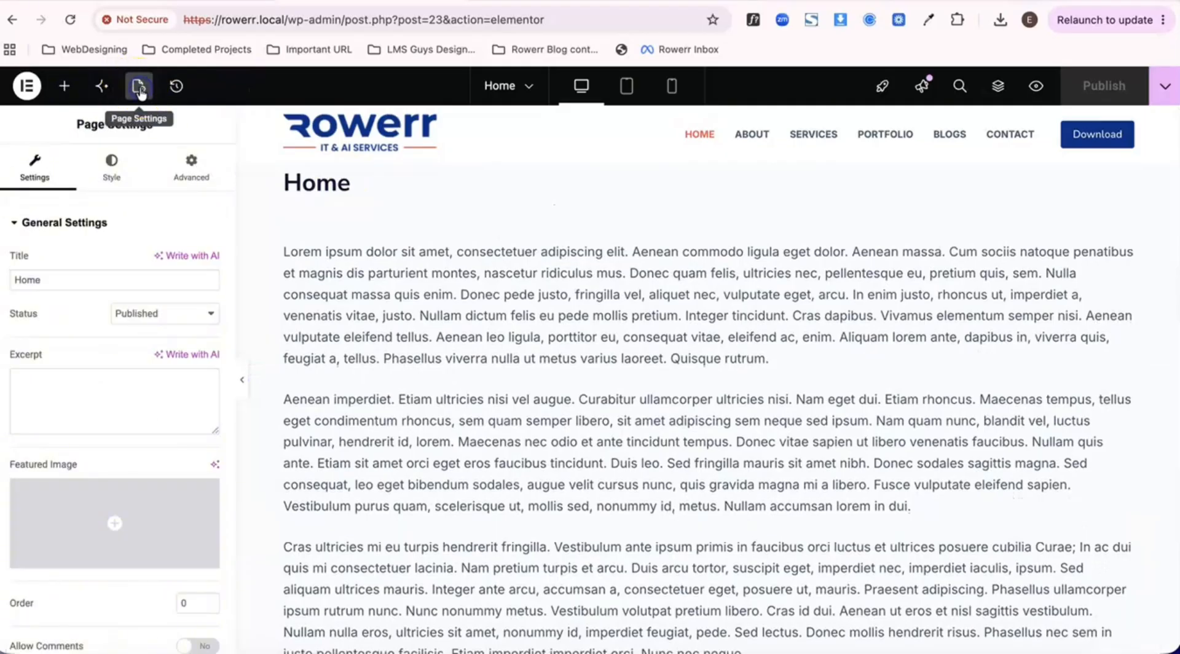
scroll(177, 252, "down", 2)
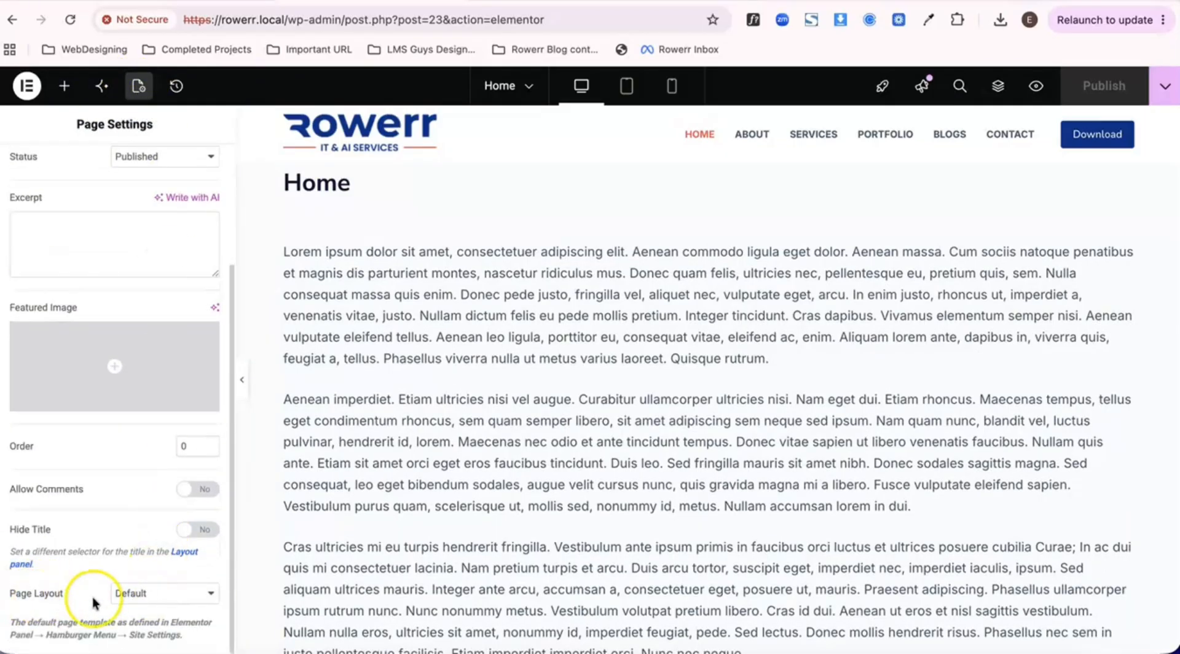
left_click(174, 597)
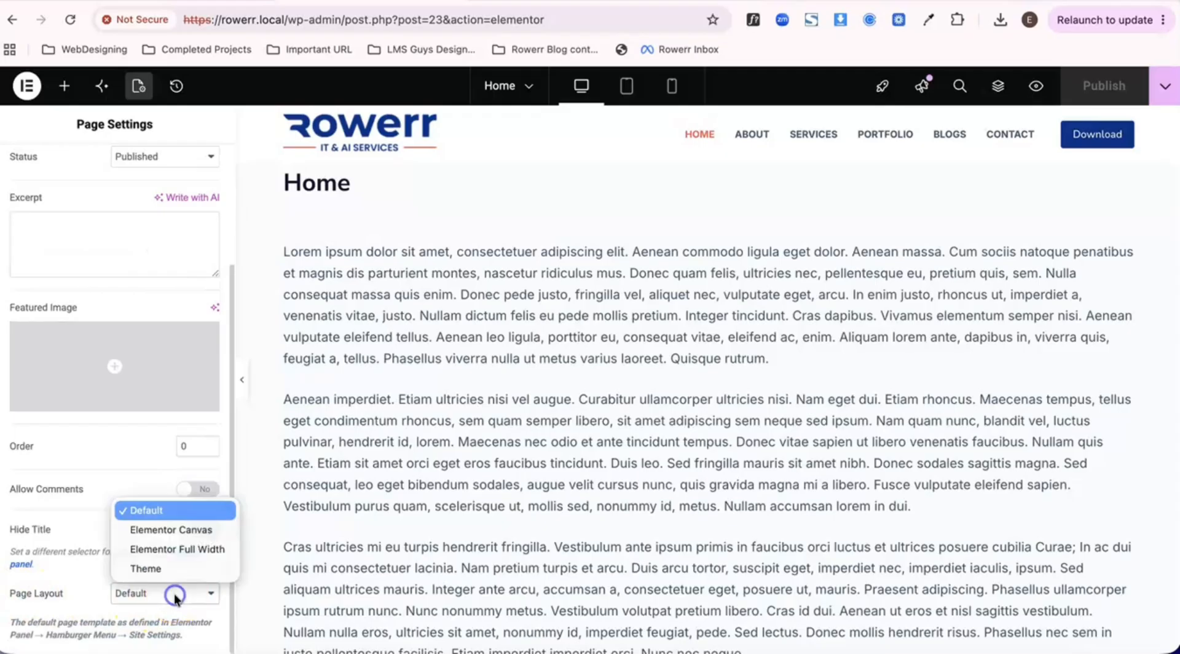
left_click(185, 549)
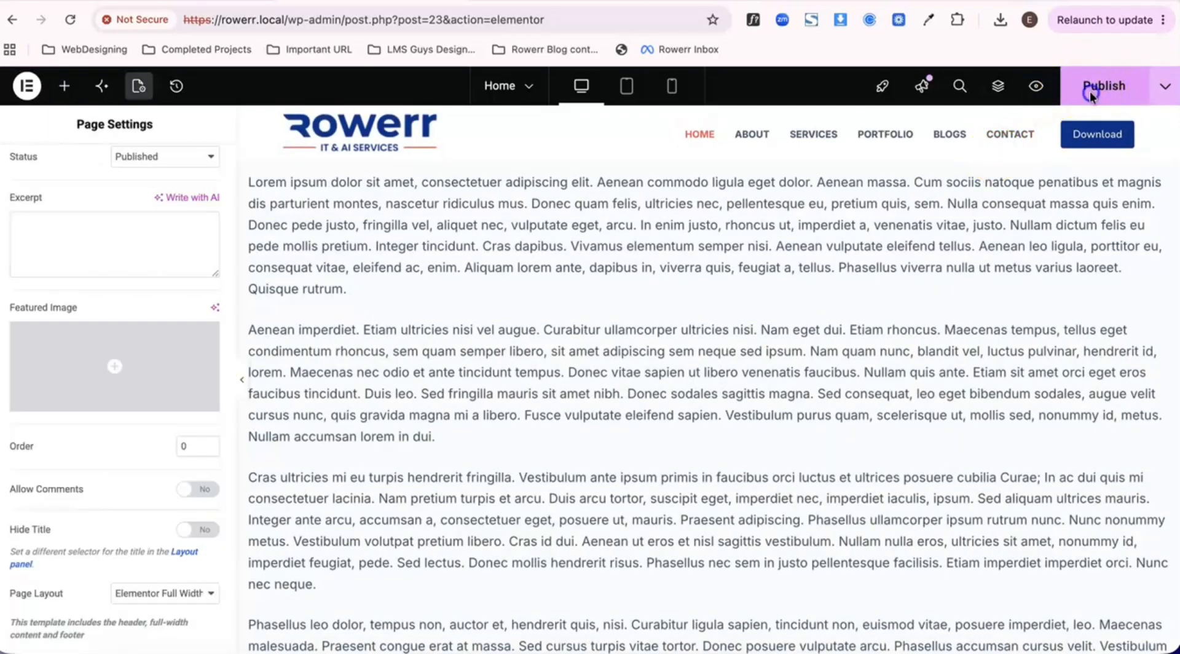
- Check the full-width text content under the header, and delete the container that holds it
scroll(740, 257, "down", 5)
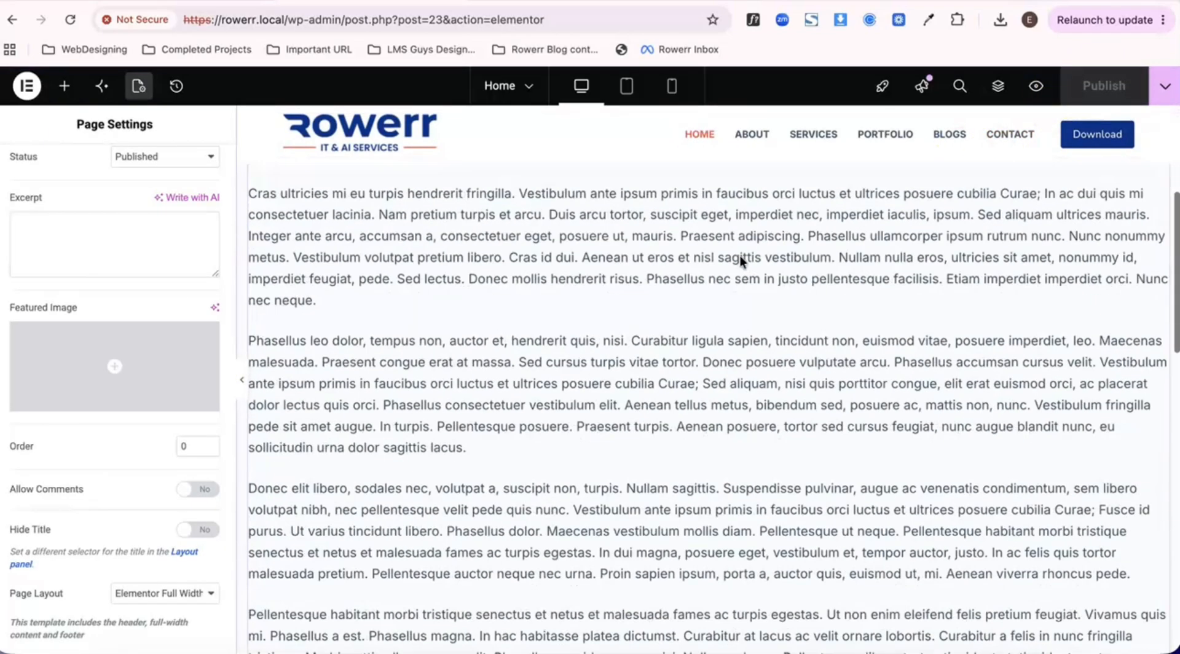
scroll(741, 256, "up", 5)
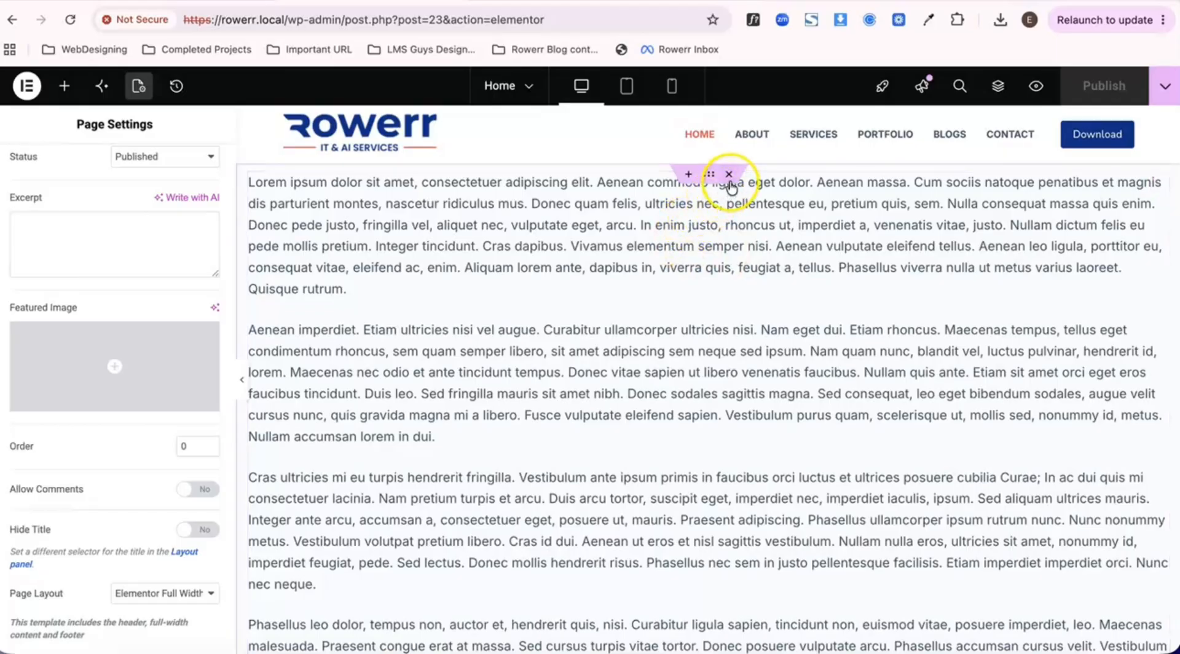
scroll(422, 222, "down", 1)
scroll(423, 221, "up", 1)
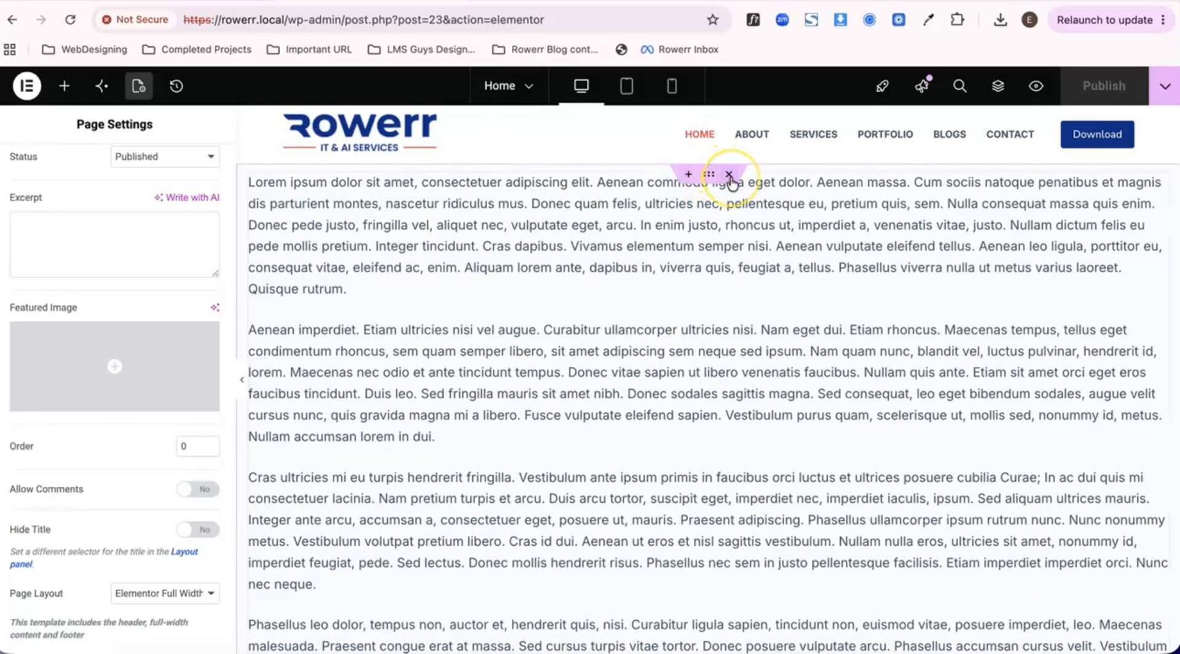
left_click(730, 178)
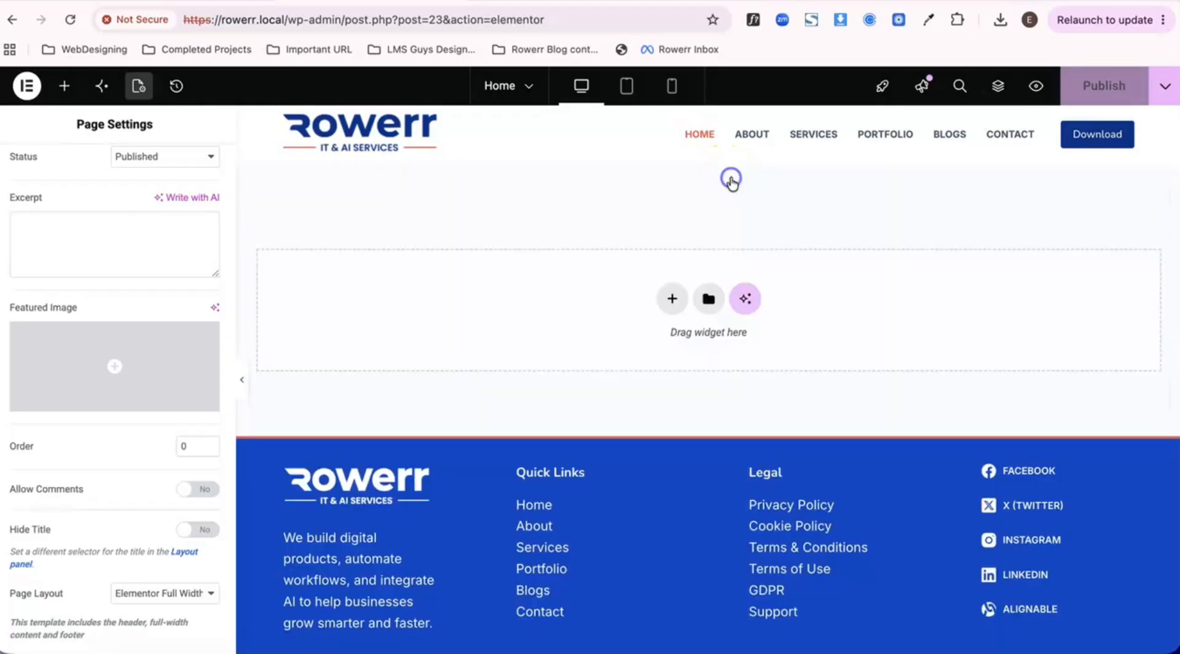
- Add a single Flexbox container with vertical direction to the empty Home page
left_click(673, 299)
left_click(640, 354)
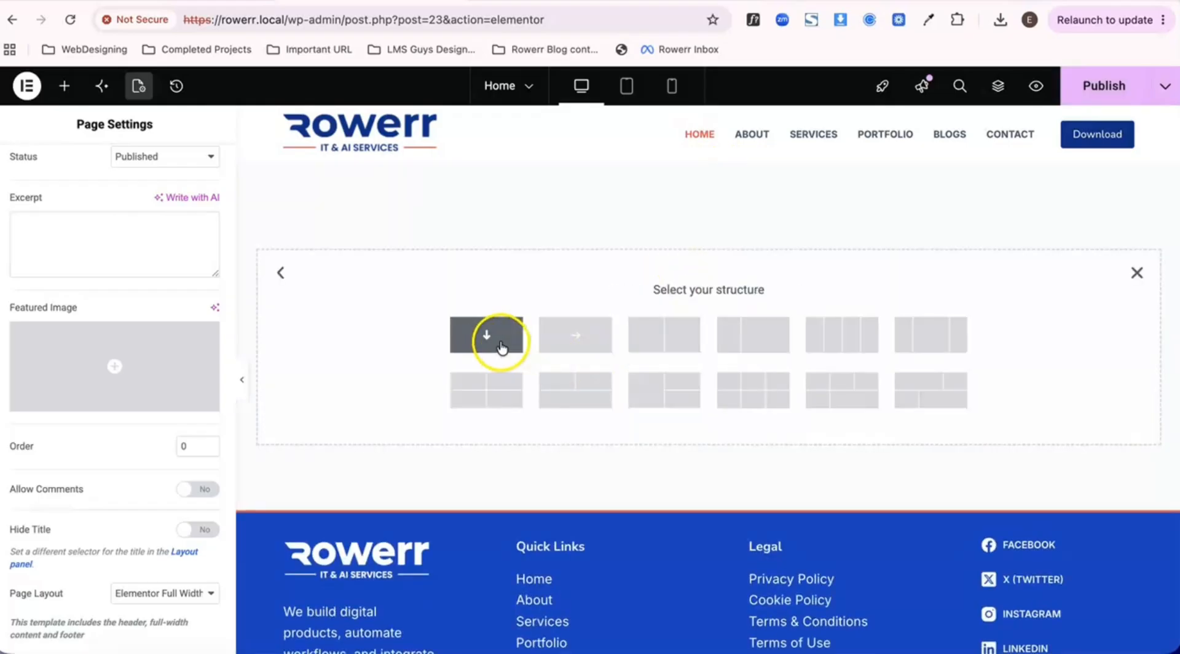
left_click(495, 342)
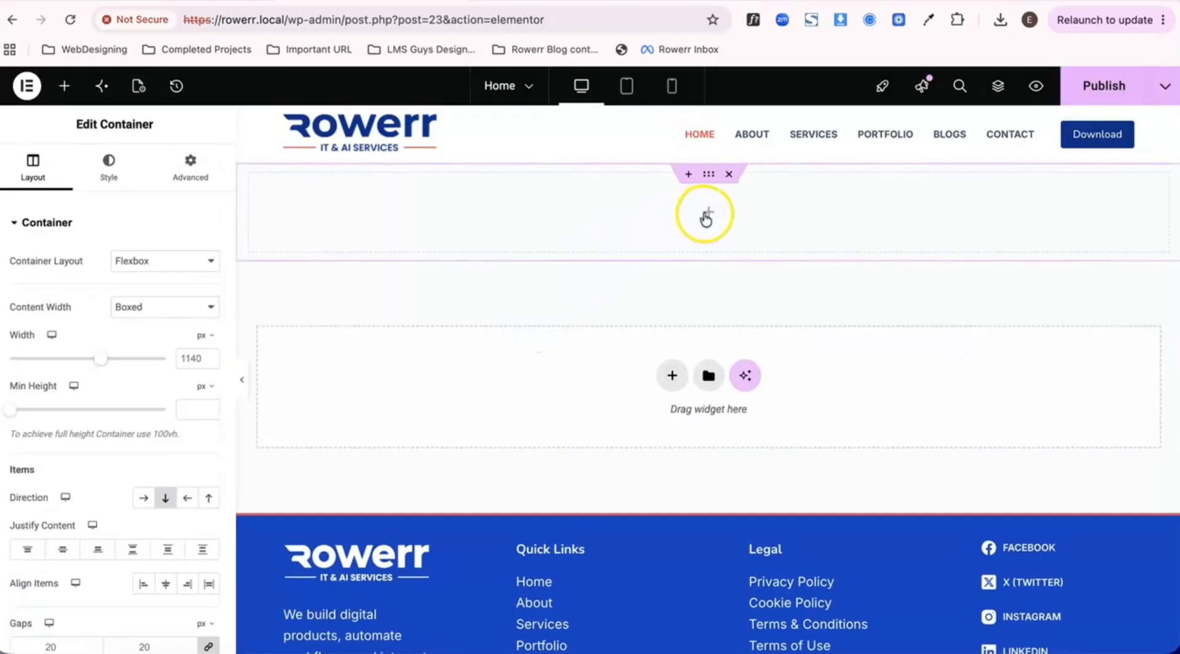
left_click(709, 214)
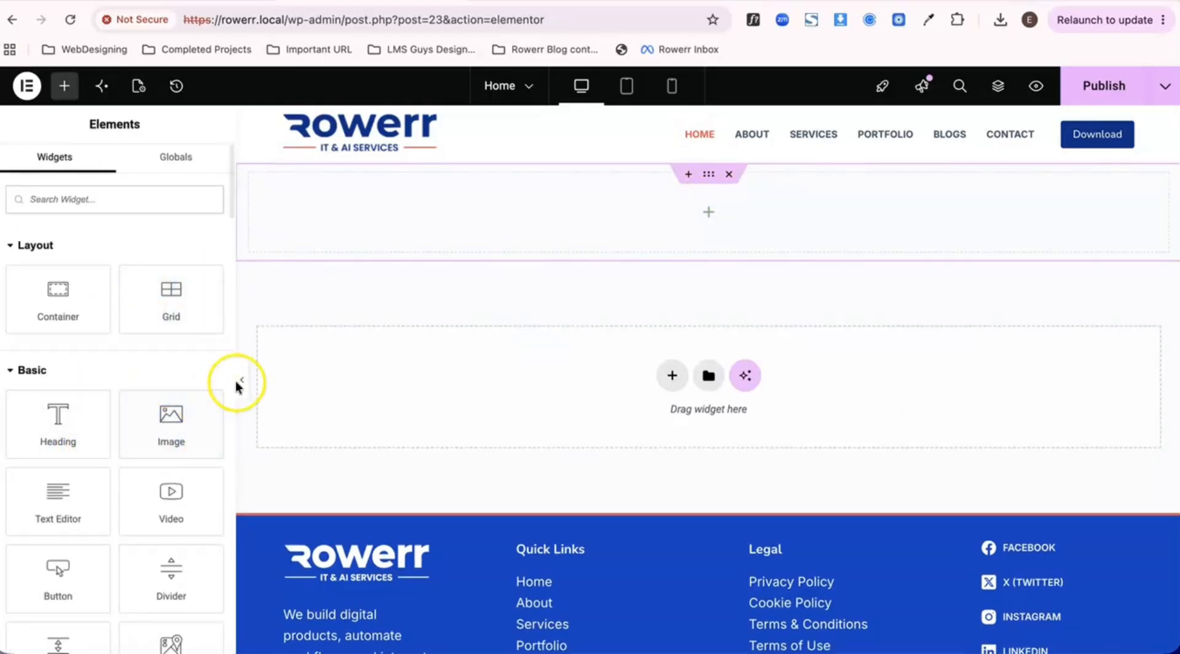
- Open the new container's style settings and set its background type to Classic
left_click(709, 174)
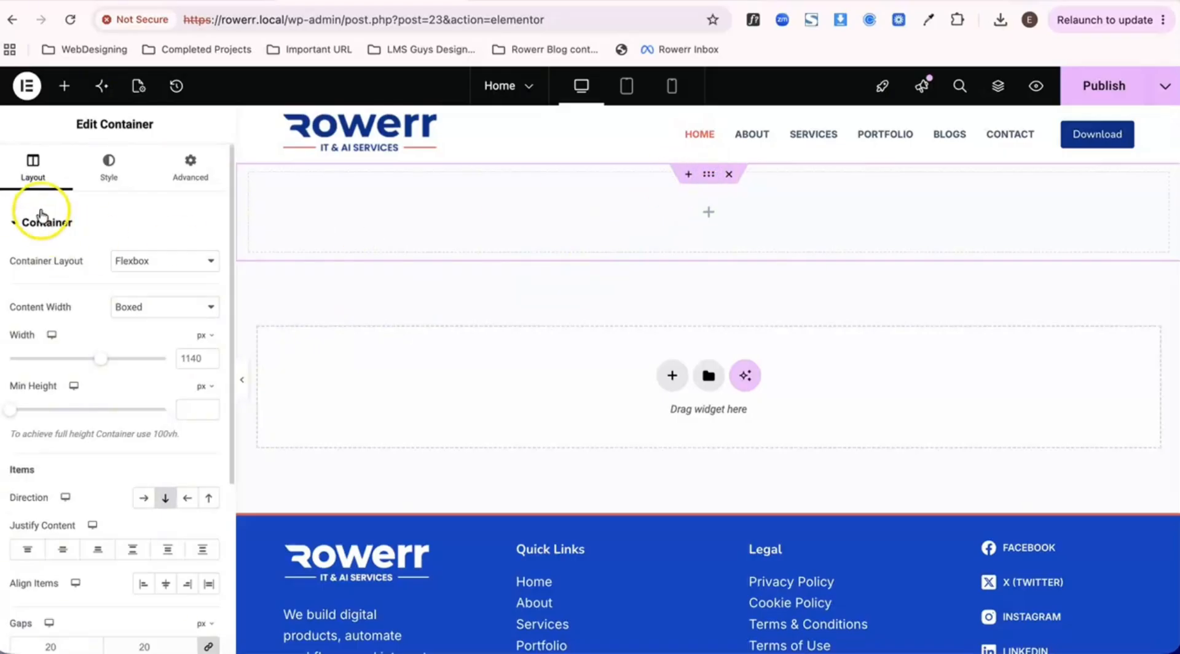
left_click(108, 178)
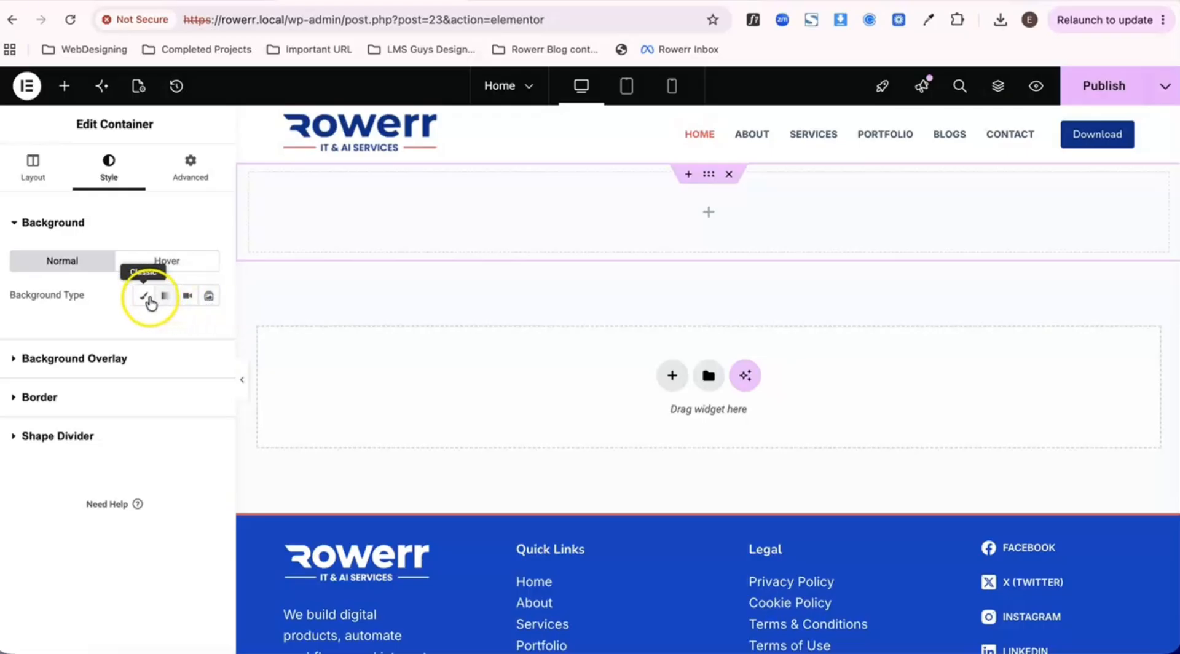
left_click(145, 298)
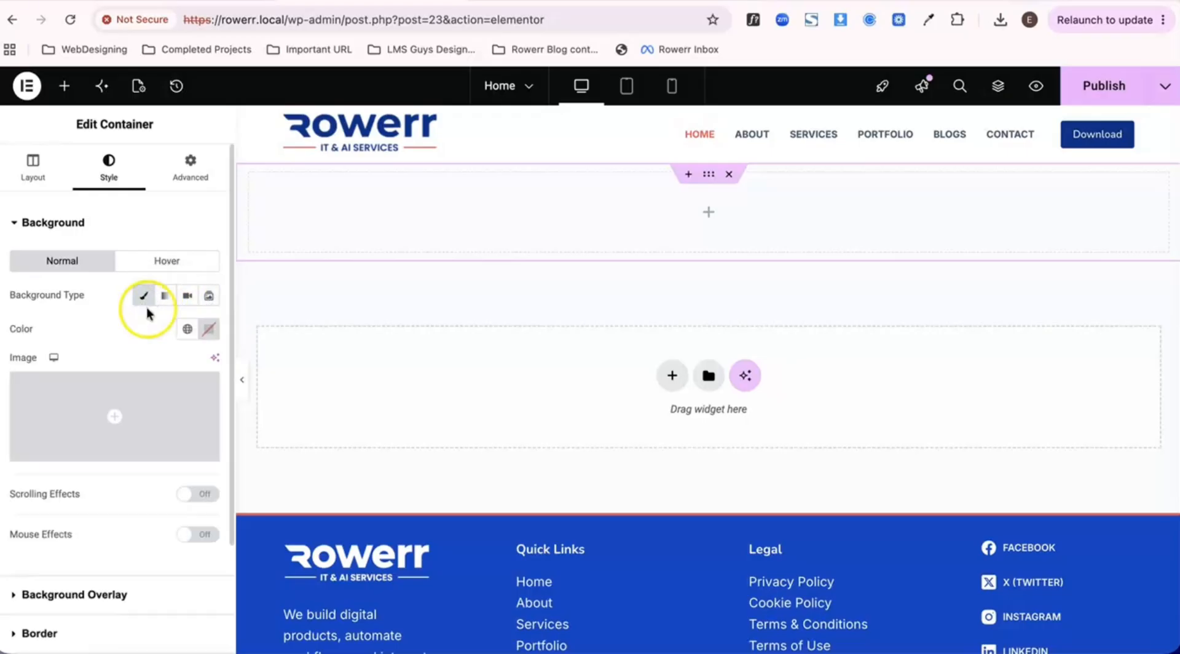
- Try the red background color #D55858 on the container, and clear it
left_click(209, 332)
left_click(225, 414)
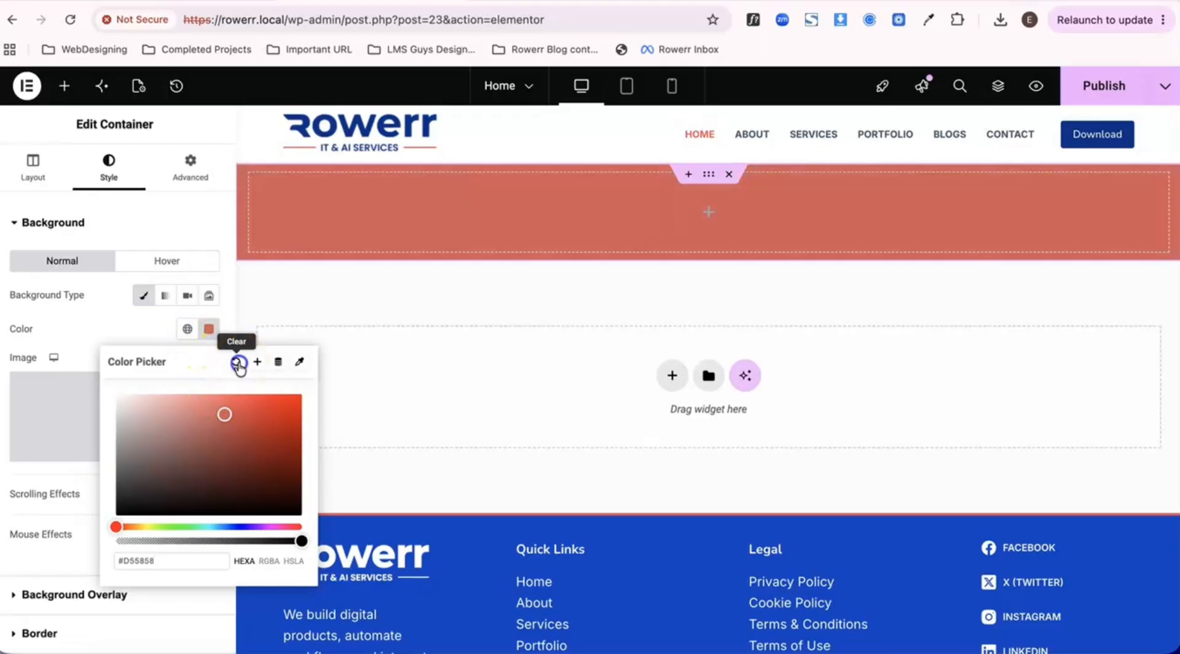
left_click(236, 361)
- Set the media library image transparent-Header.png as the container's background image
left_click(116, 421)
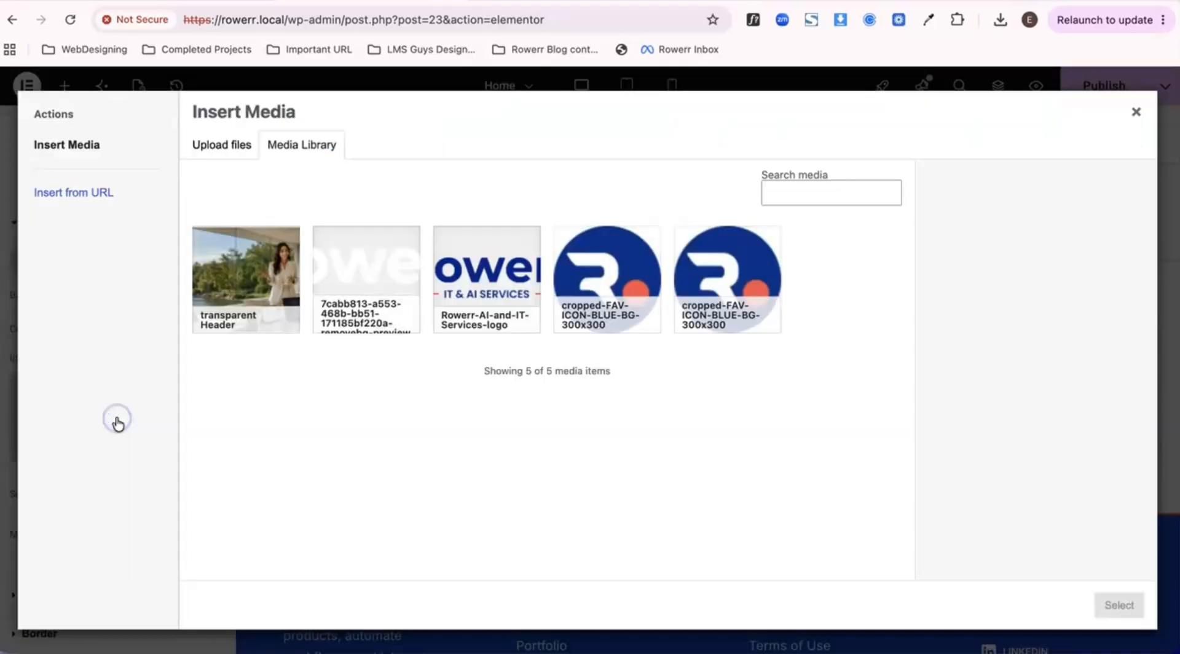
left_click(228, 284)
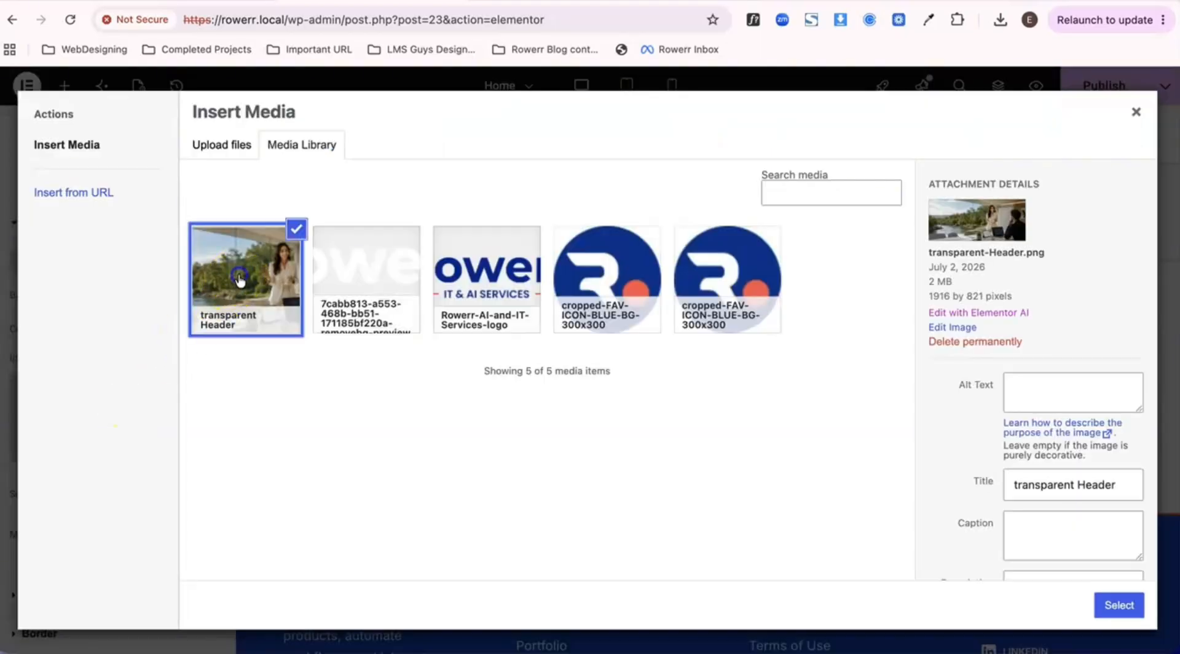
left_click(1119, 605)
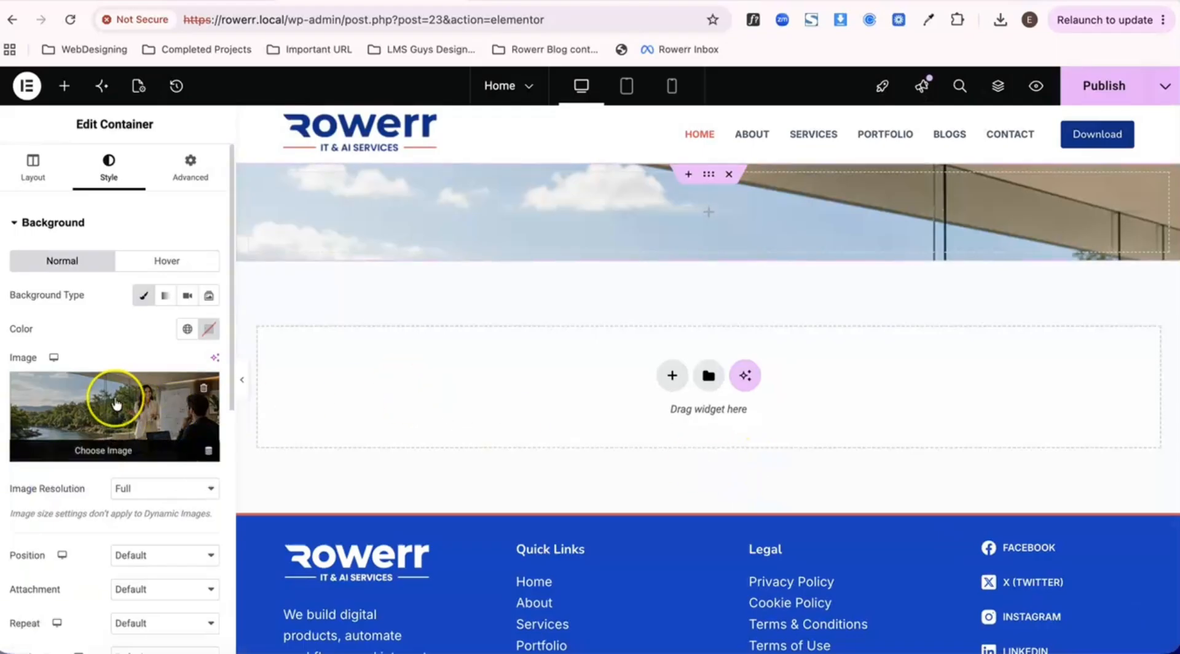
- Set the background image's display size to Cover and its position to Center Center
scroll(113, 400, "down", 5)
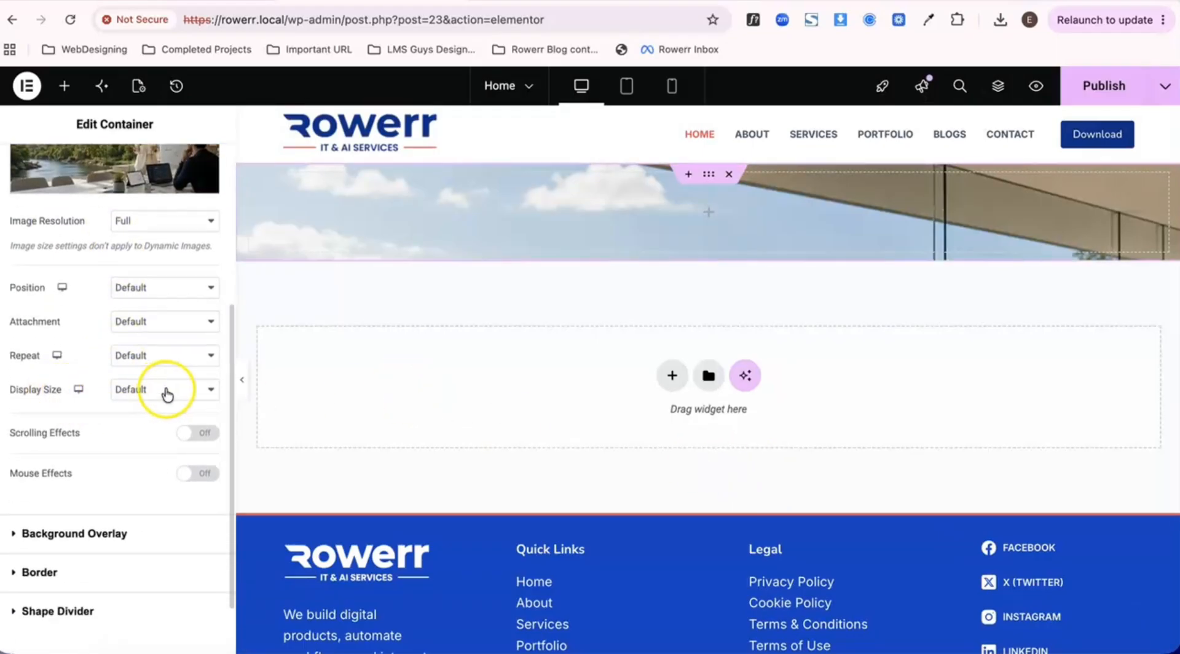
left_click(163, 390)
left_click(163, 430)
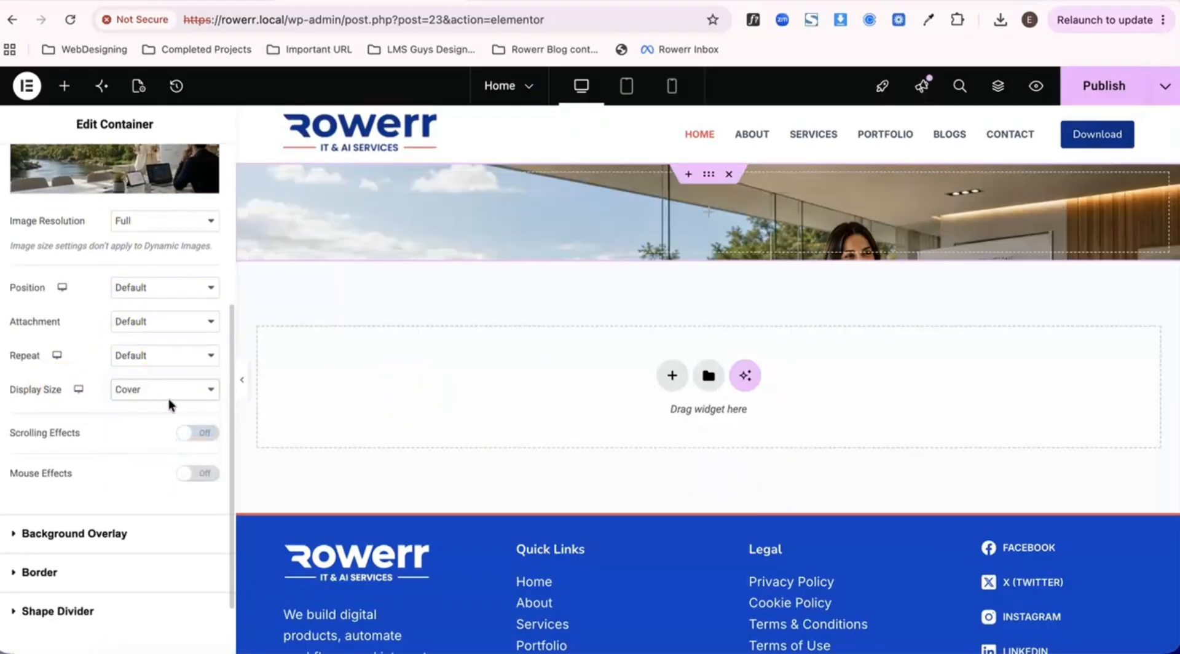
scroll(169, 404, "up", 3)
left_click(169, 401)
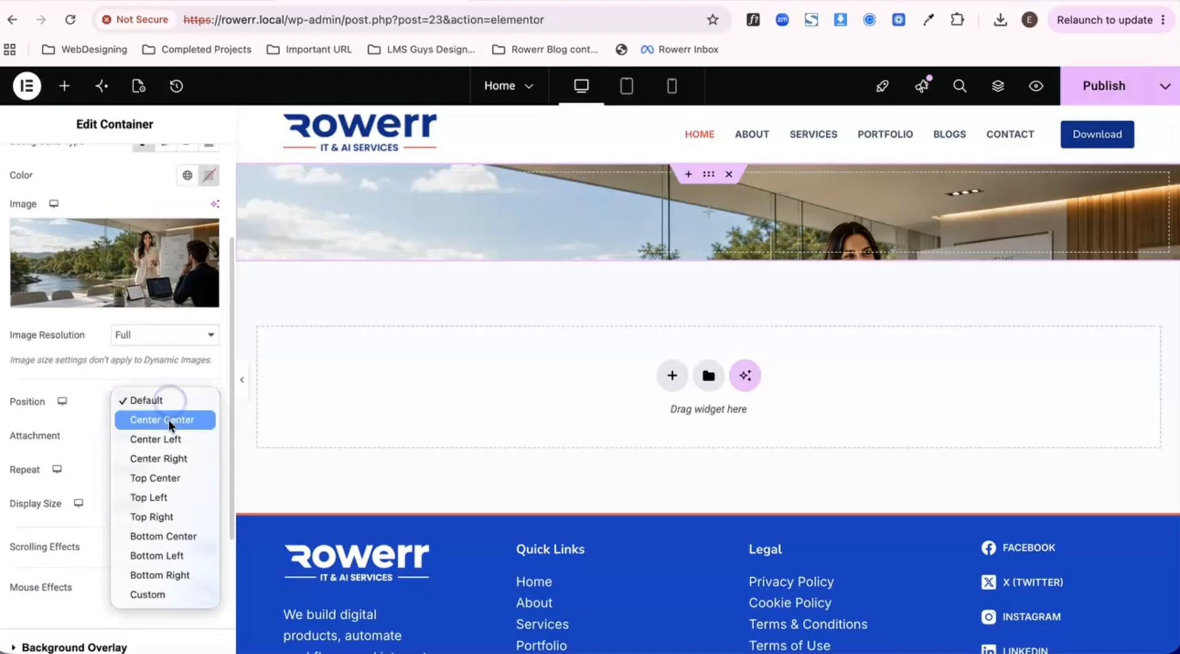
left_click(166, 420)
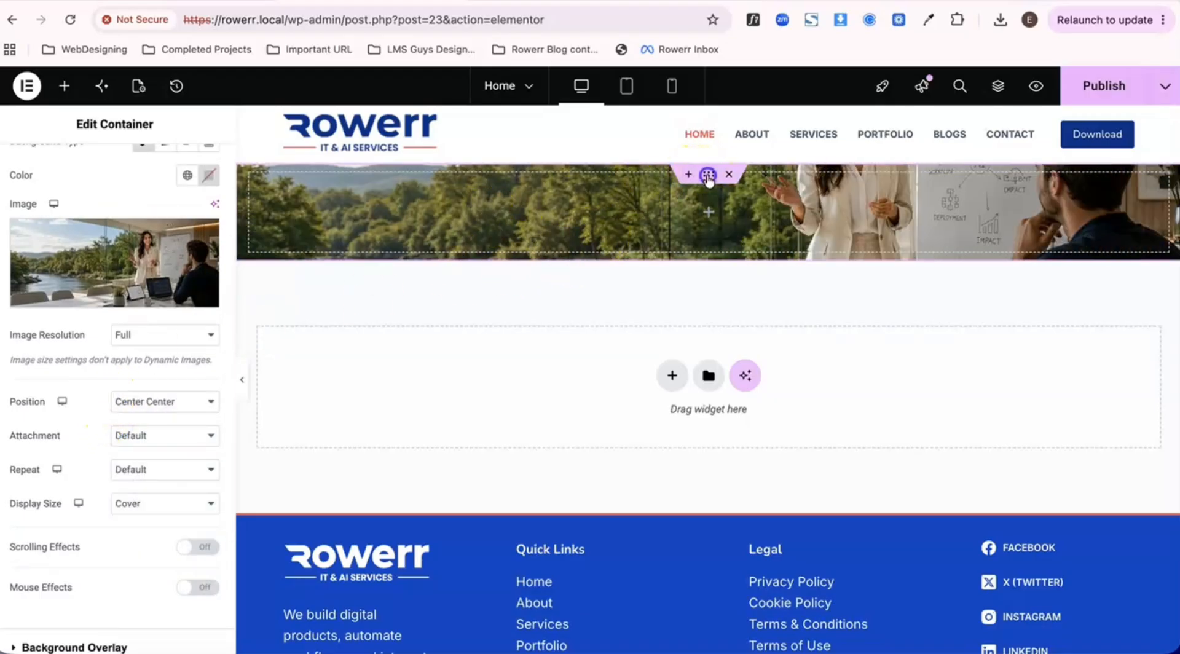
- Set the container's minimum height to 100 vh, check the full-height hero section, and publish the page
scroll(86, 256, "up", 5)
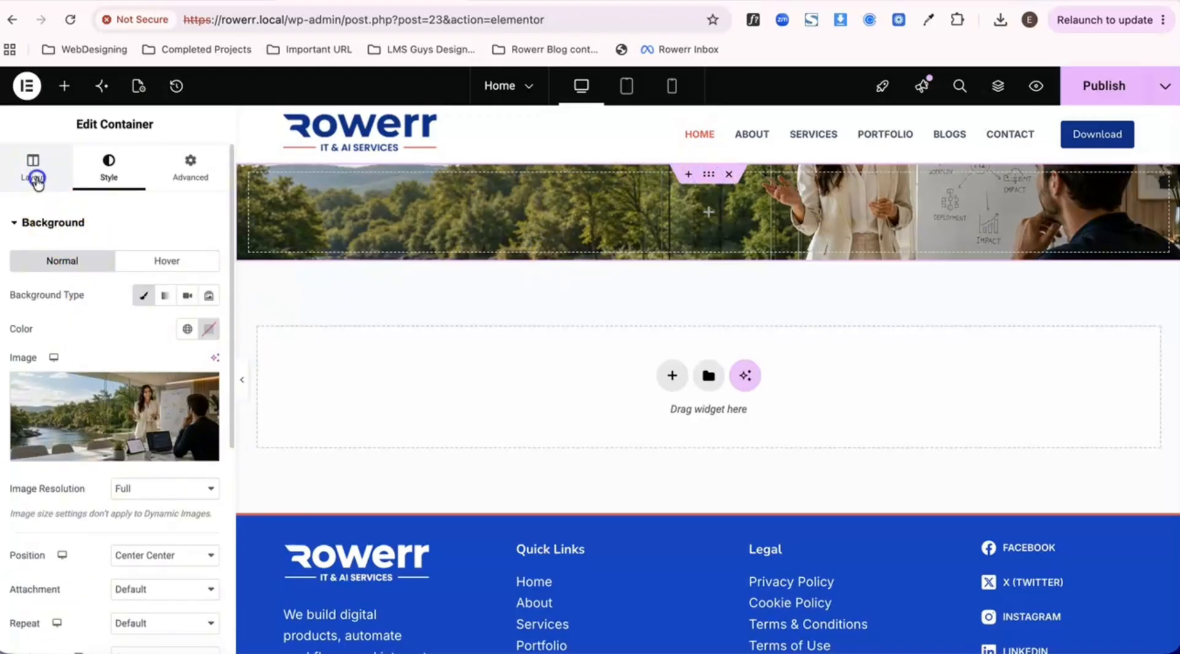
left_click(34, 176)
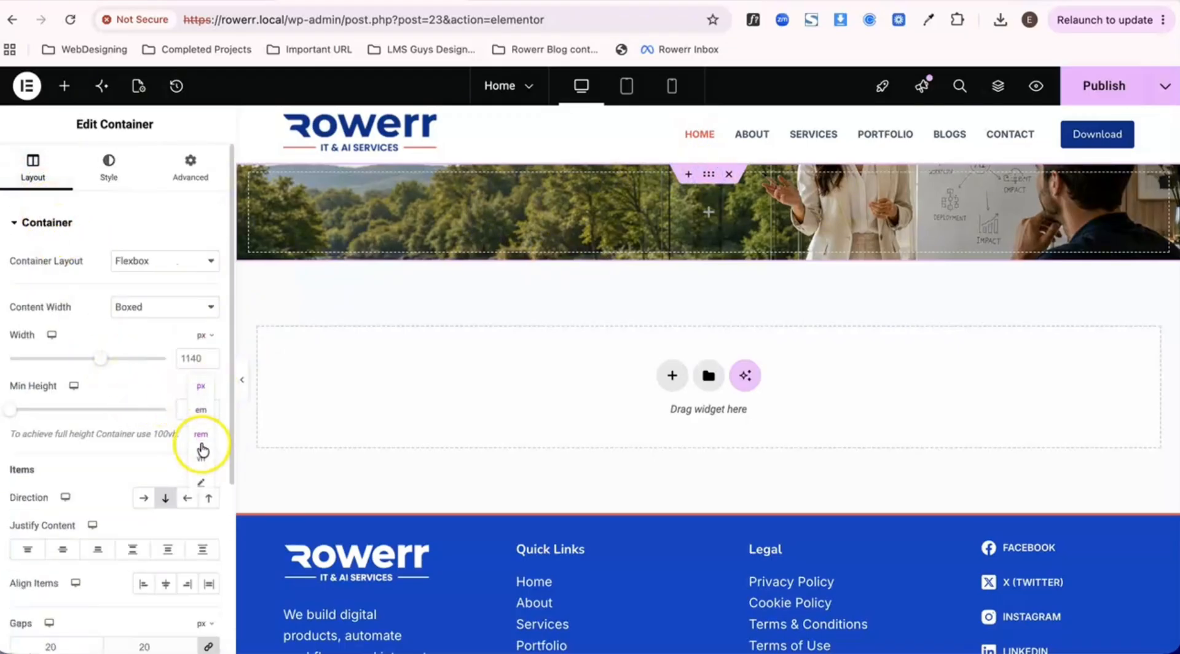
left_click(203, 460)
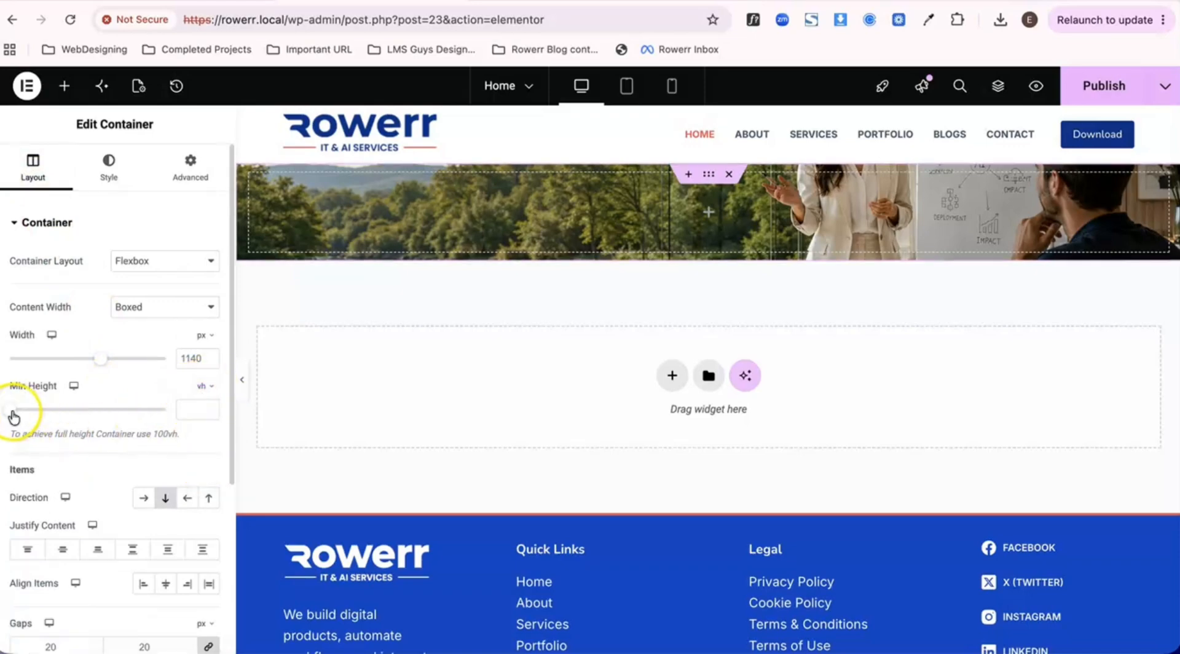
left_click_drag(14, 416, 190, 411)
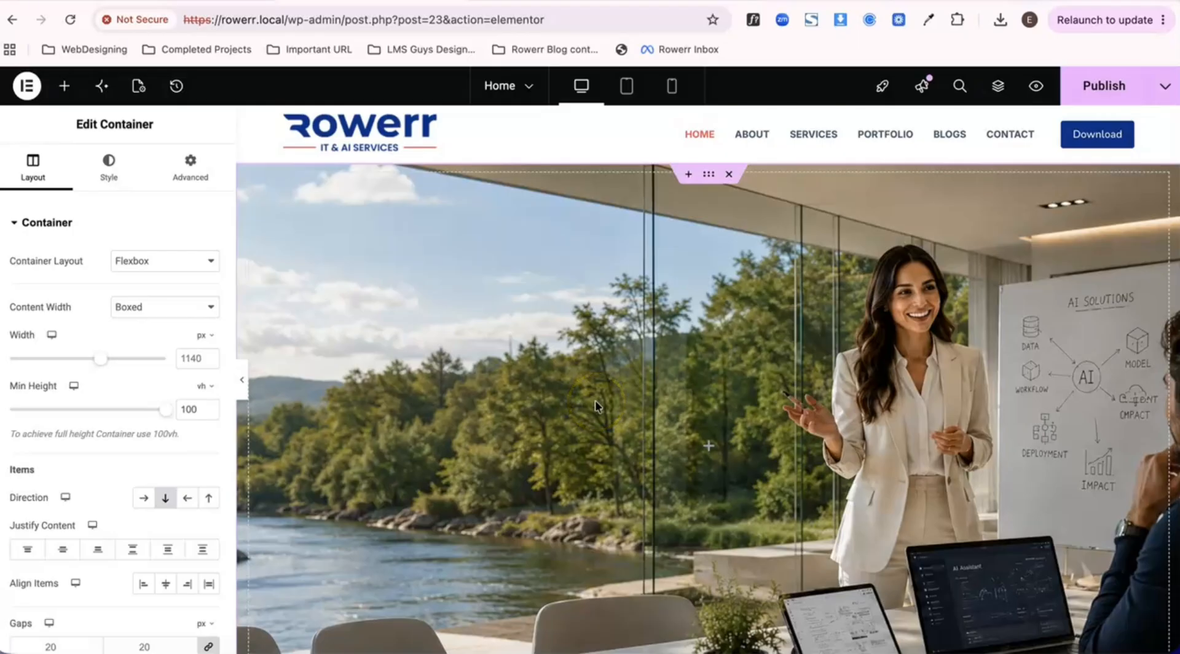
scroll(731, 419, "down", 5)
scroll(732, 420, "up", 4)
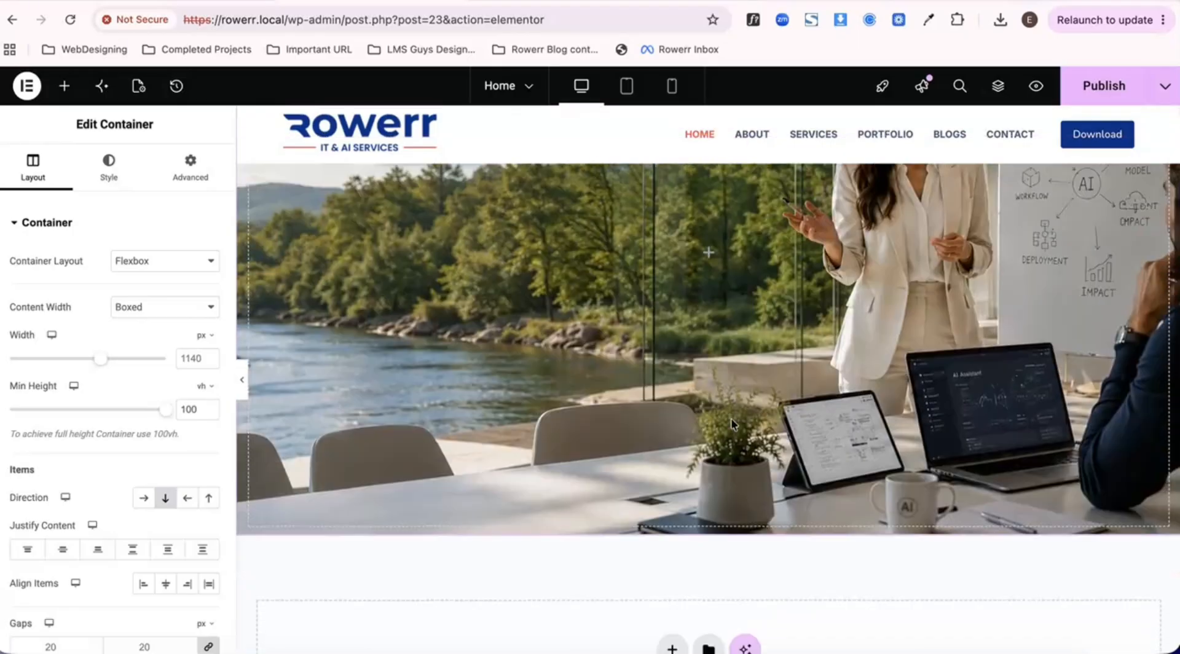
scroll(732, 425, "up", 1)
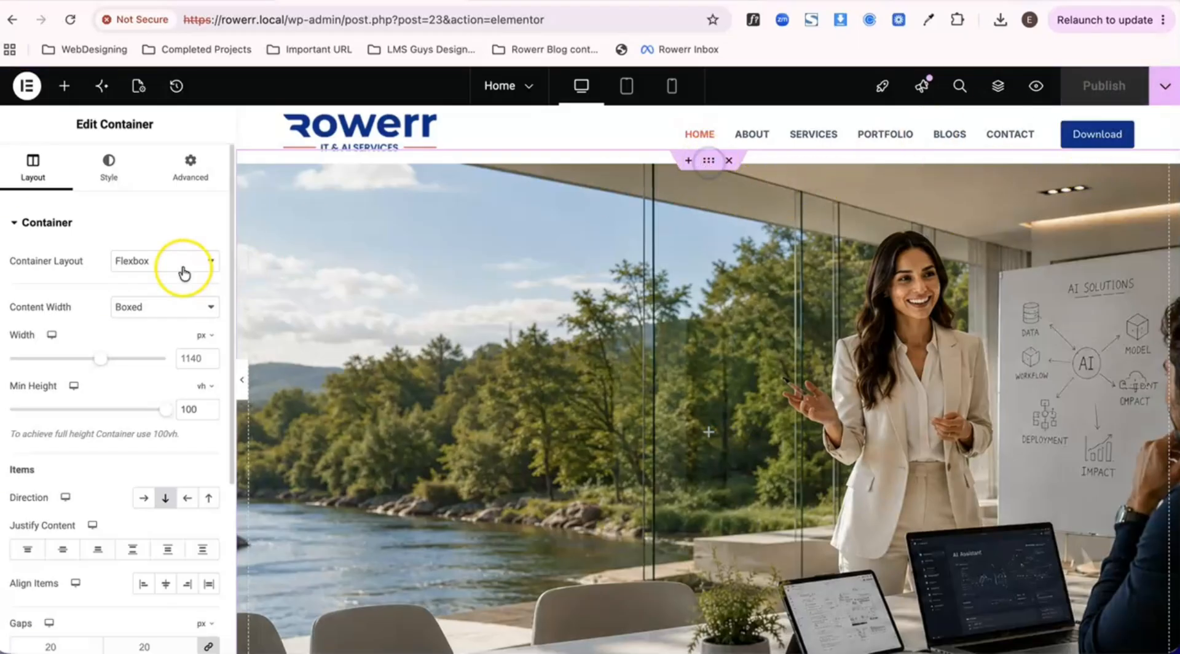
- Add a classic background overlay to the container in the global Color 4, #131030
left_click(109, 172)
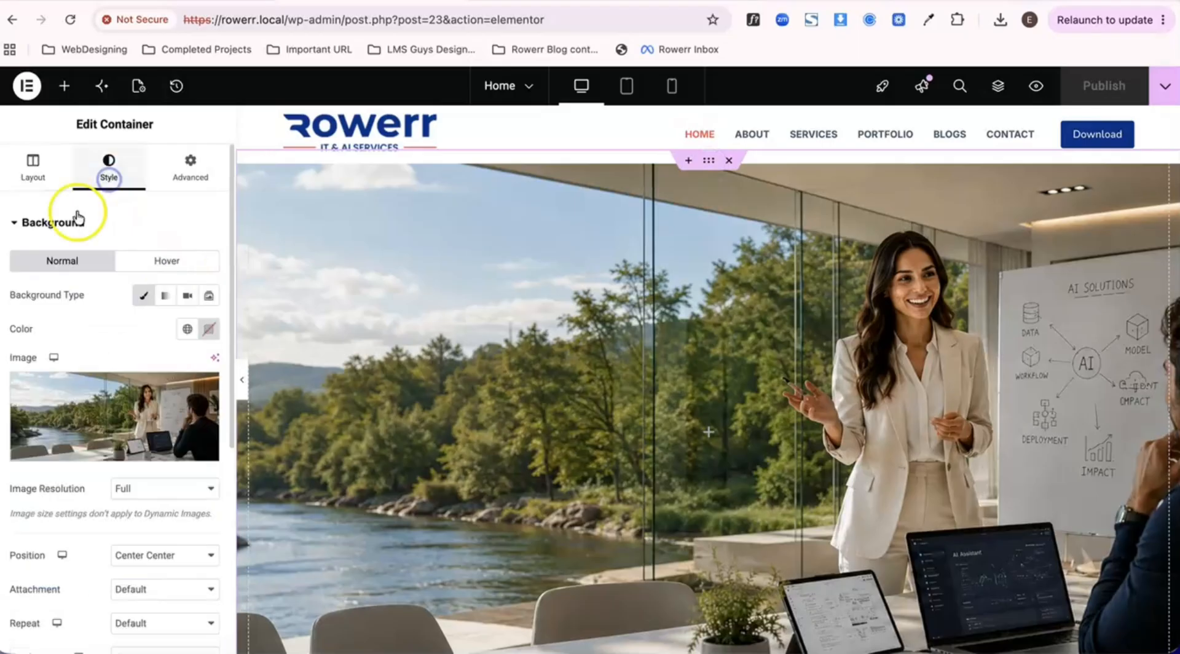
left_click(66, 223)
left_click(50, 265)
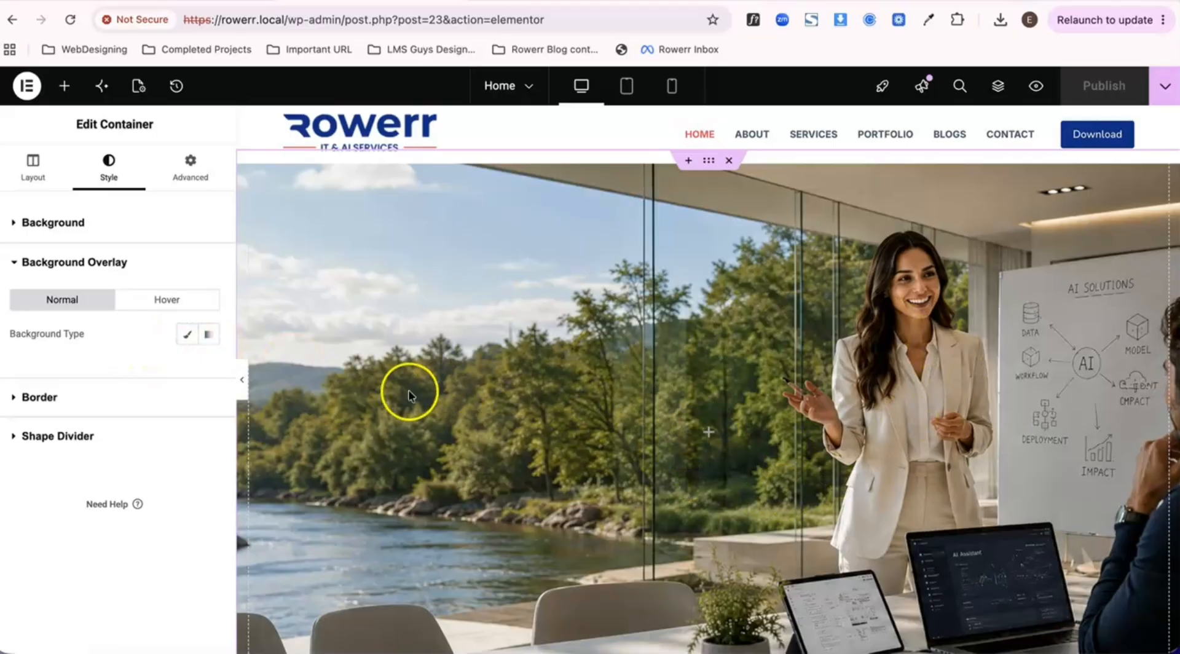
left_click(186, 340)
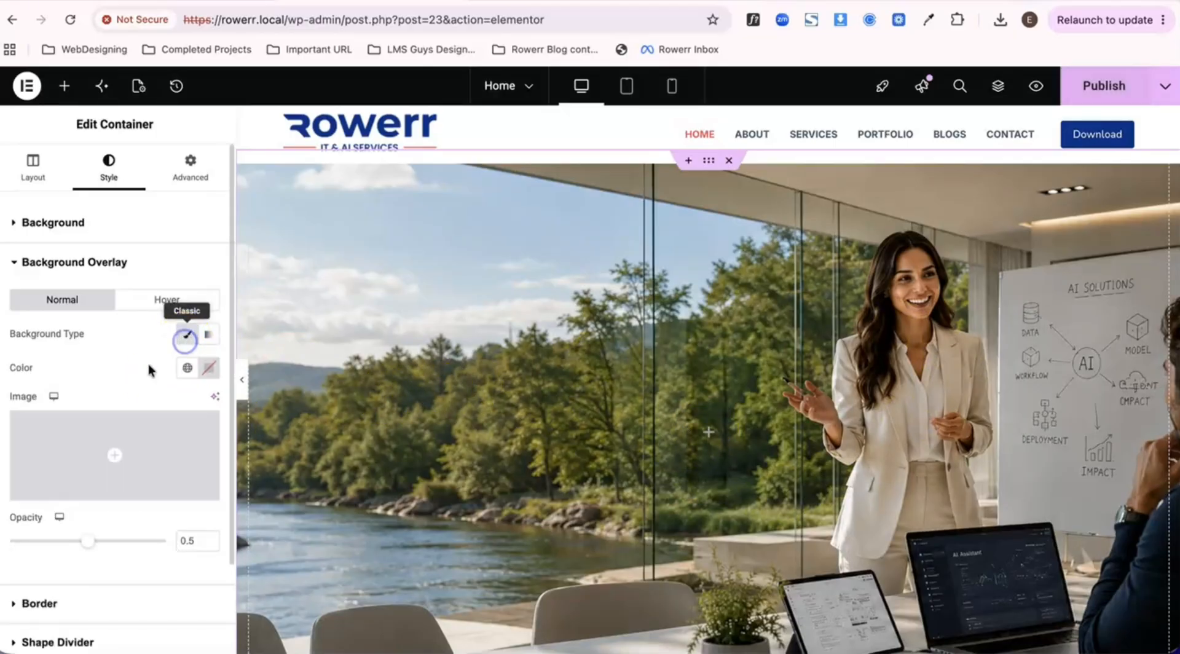
scroll(139, 369, "down", 3)
left_click(207, 286)
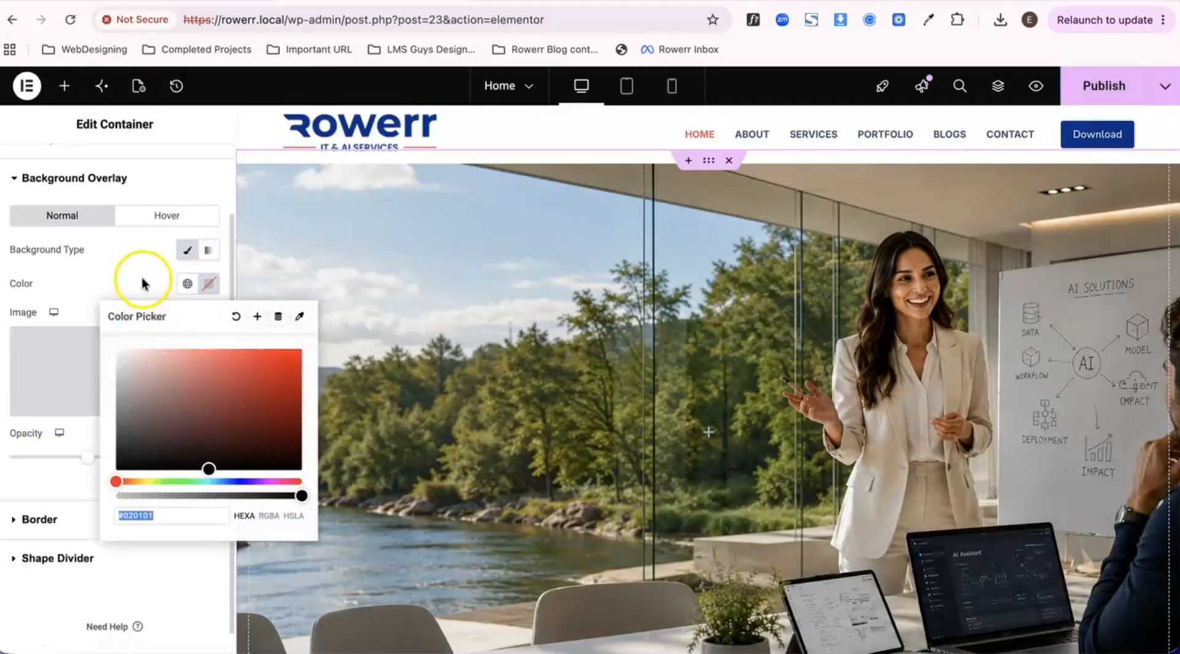
left_click(188, 283)
left_click(188, 283)
scroll(148, 495, "down", 2)
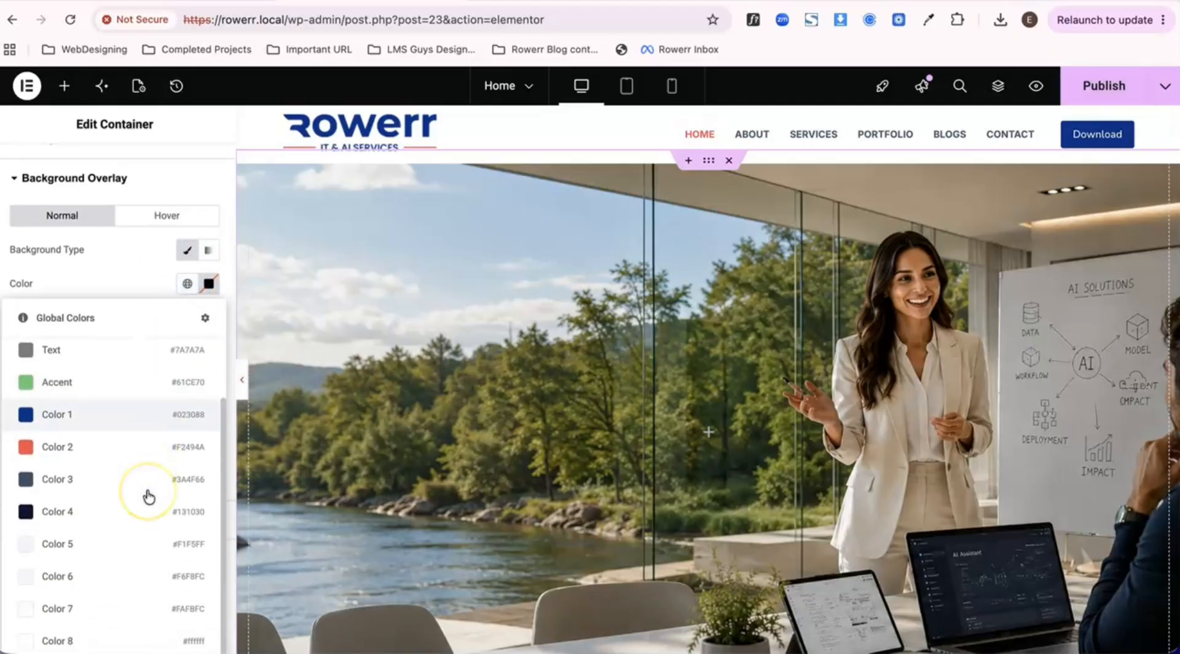
left_click(85, 519)
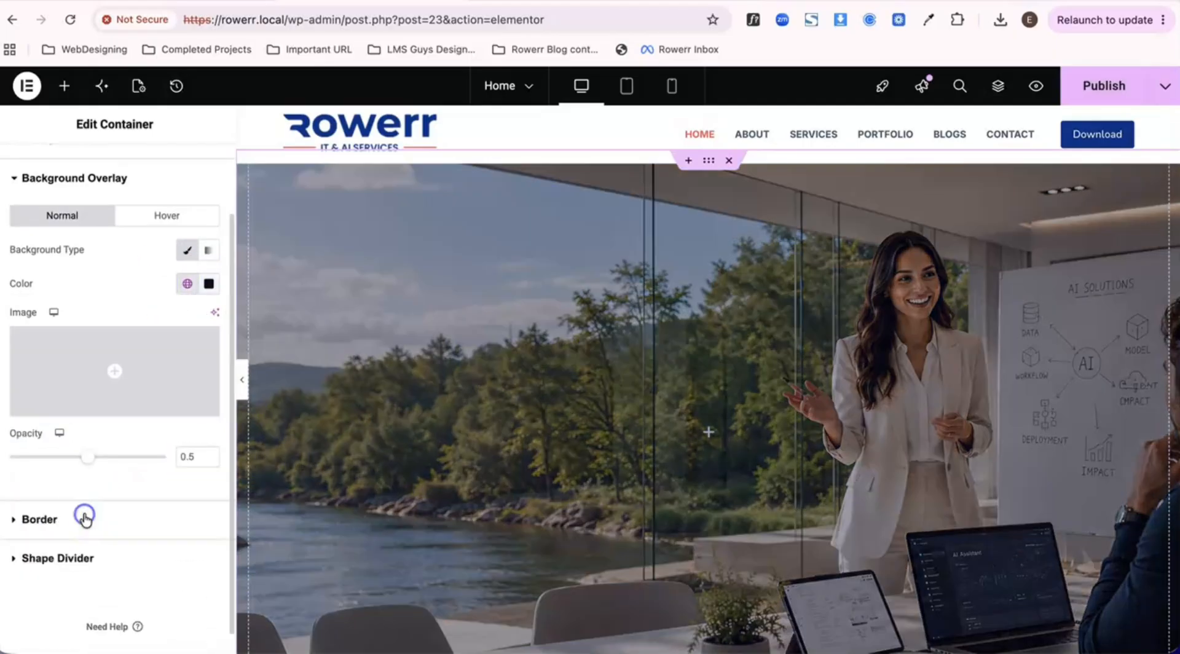
left_click(128, 315)
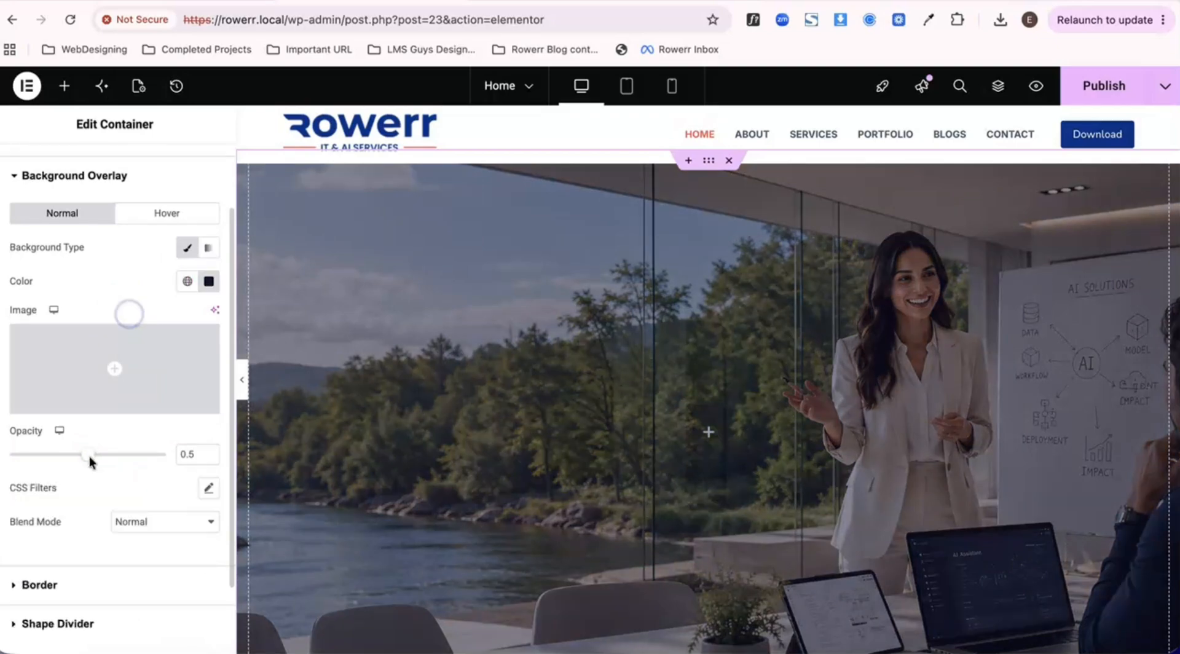
- Try background overlay opacities of 0.35, 0.5 and 1 on the hero container
left_click_drag(109, 459, 63, 459)
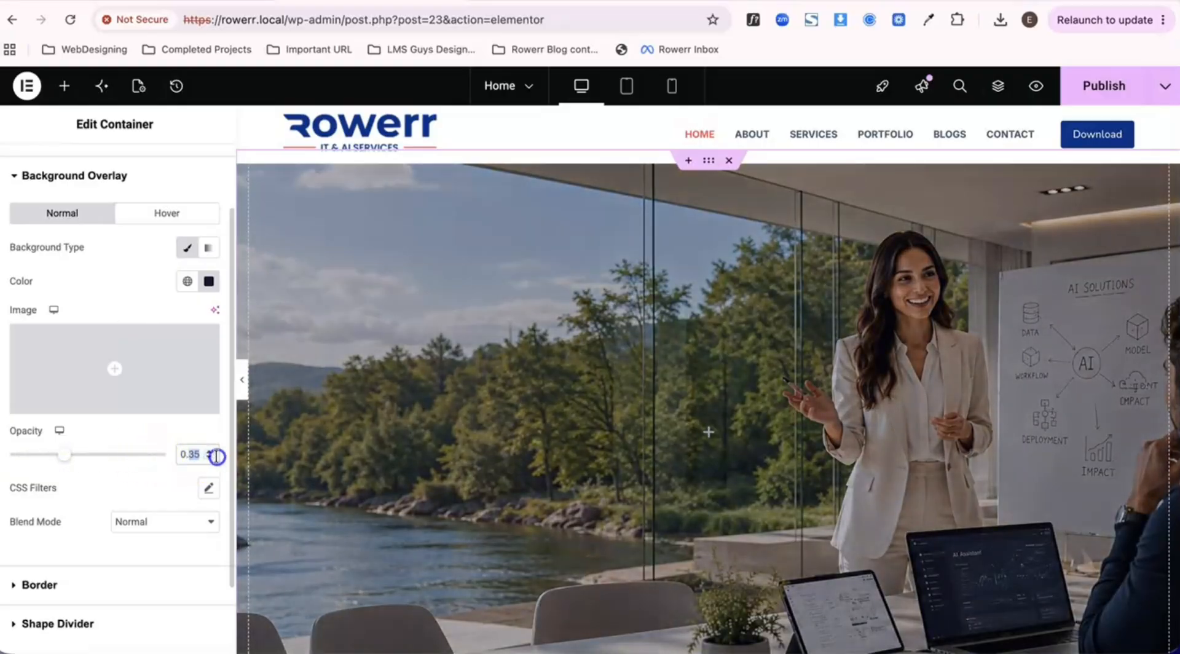
type("5")
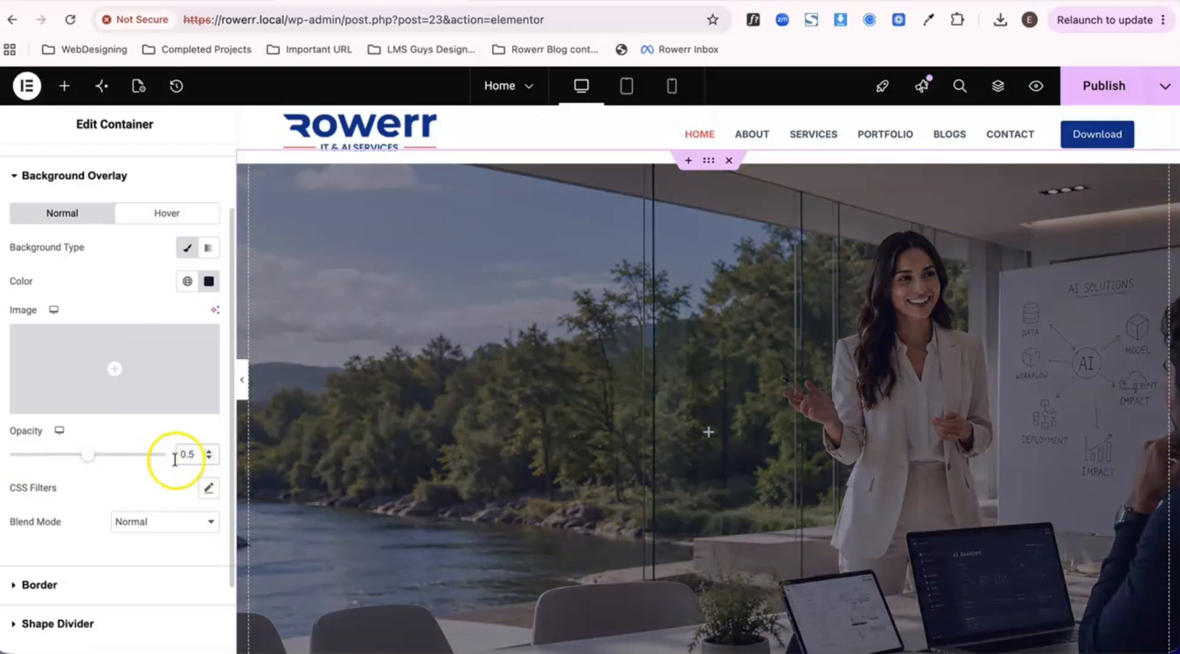
left_click(157, 478)
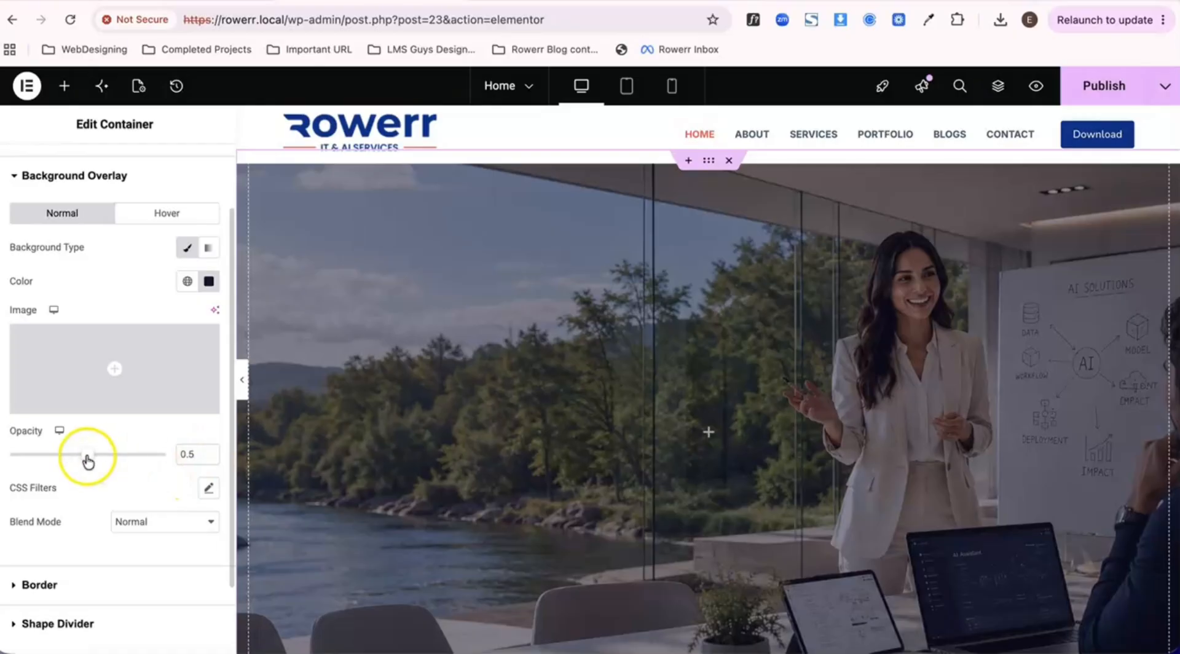
left_click_drag(93, 459, 224, 453)
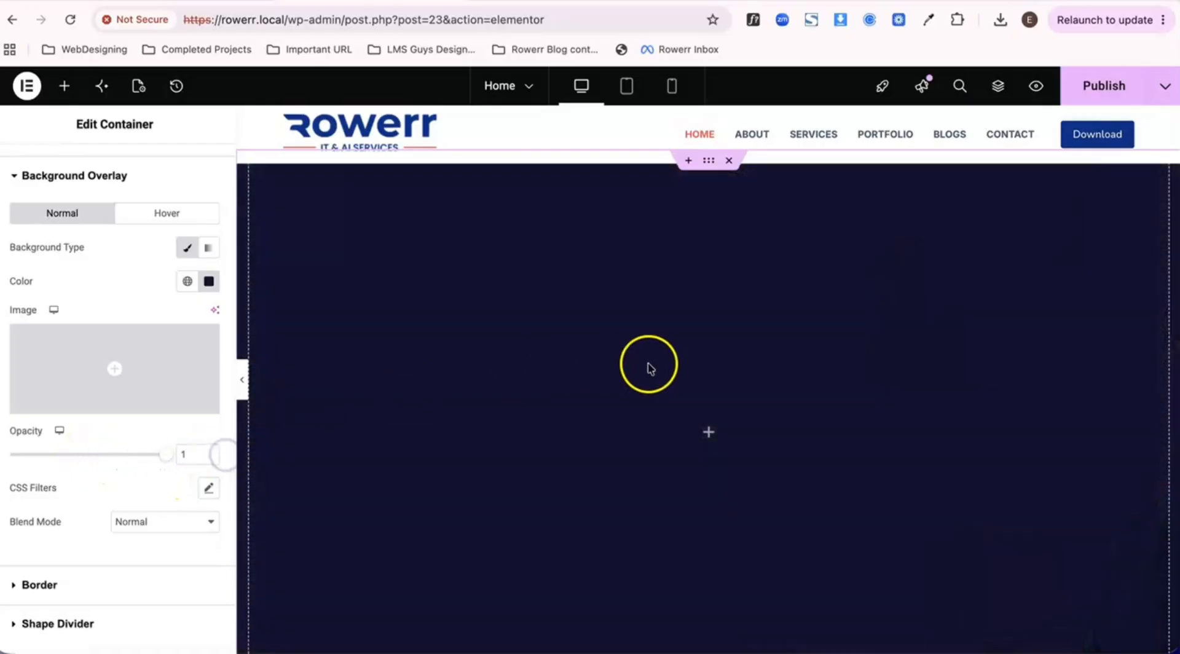
left_click(195, 448)
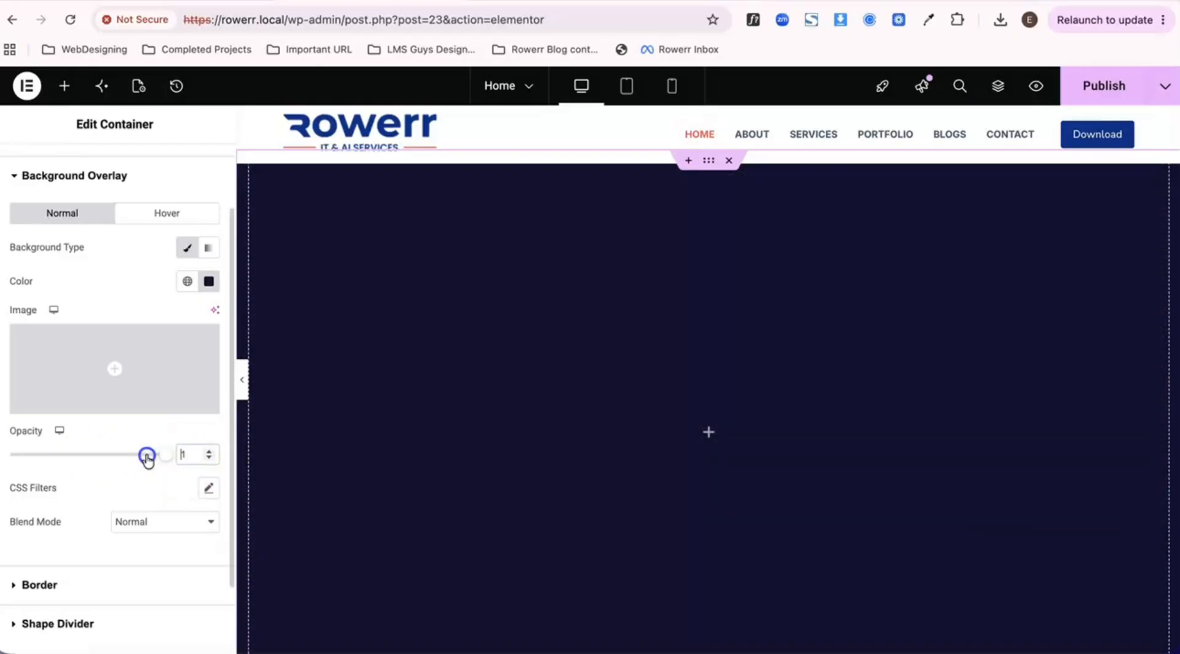
- Set the background overlay's opacity to 0.51 and publish the page
left_click_drag(169, 459, 101, 459)
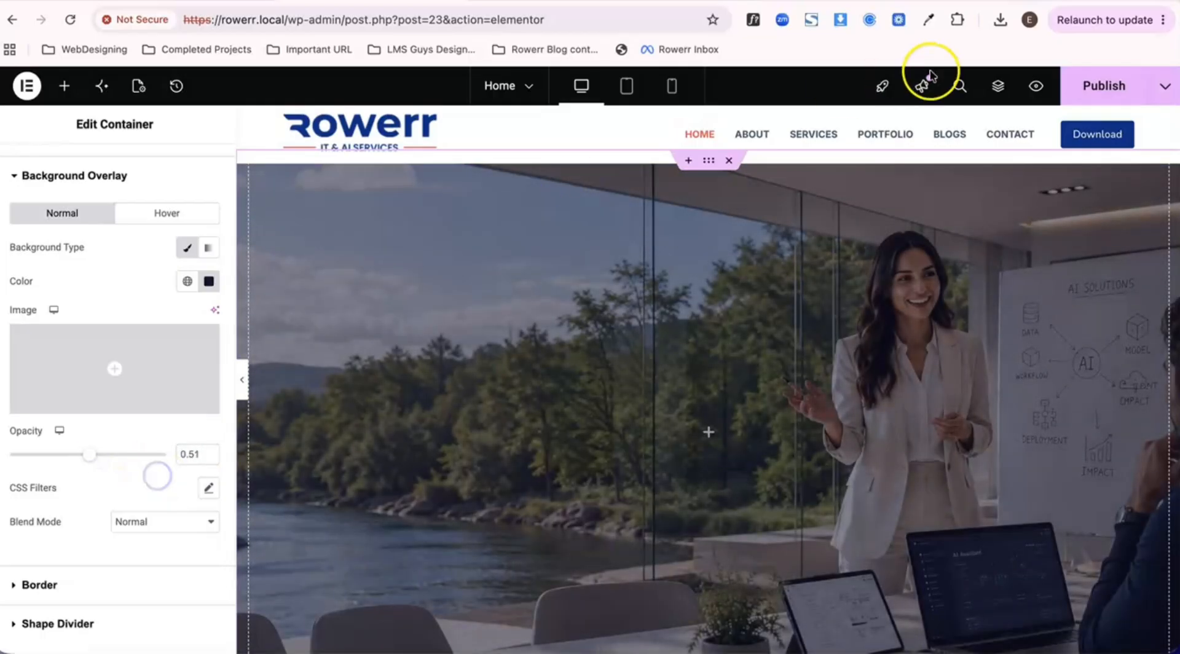
left_click(1086, 87)
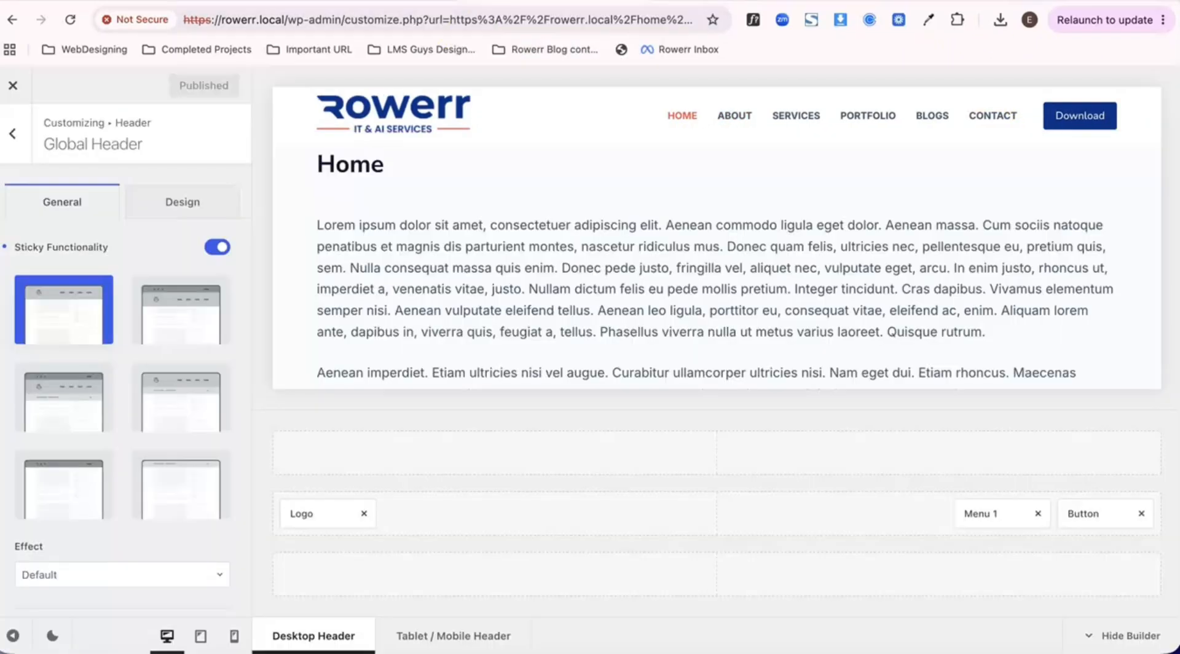
left_click(363, 311)
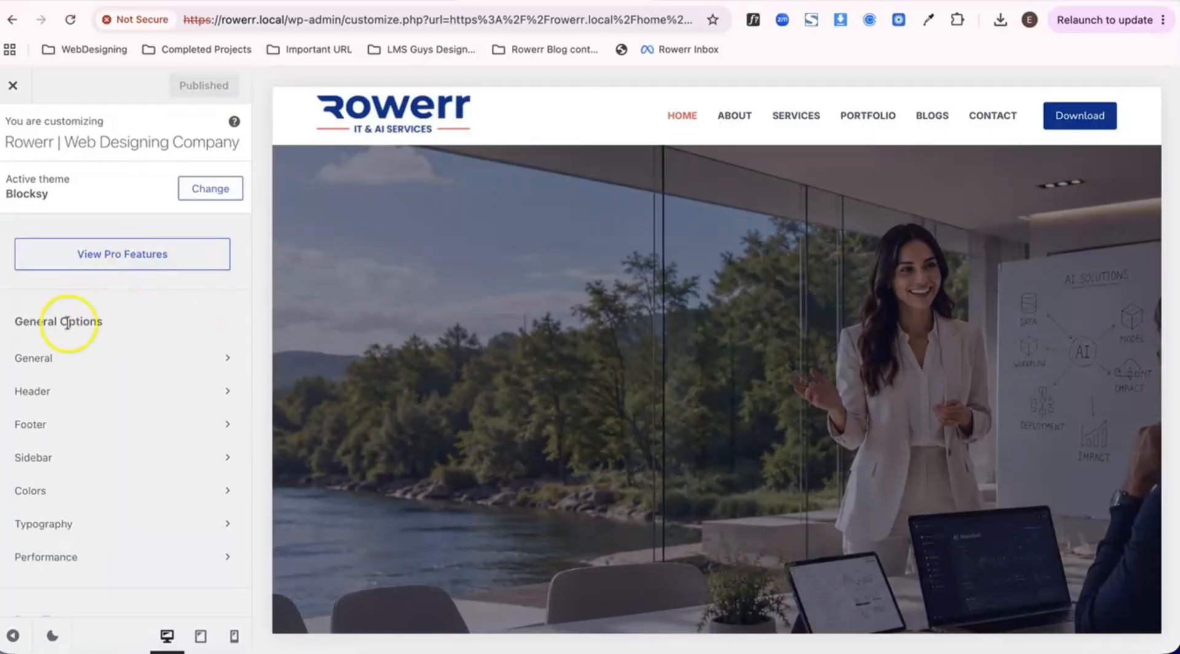
- Enable Transparent Functionality for the Global Header in the theme's header settings and publish the change
left_click(62, 407)
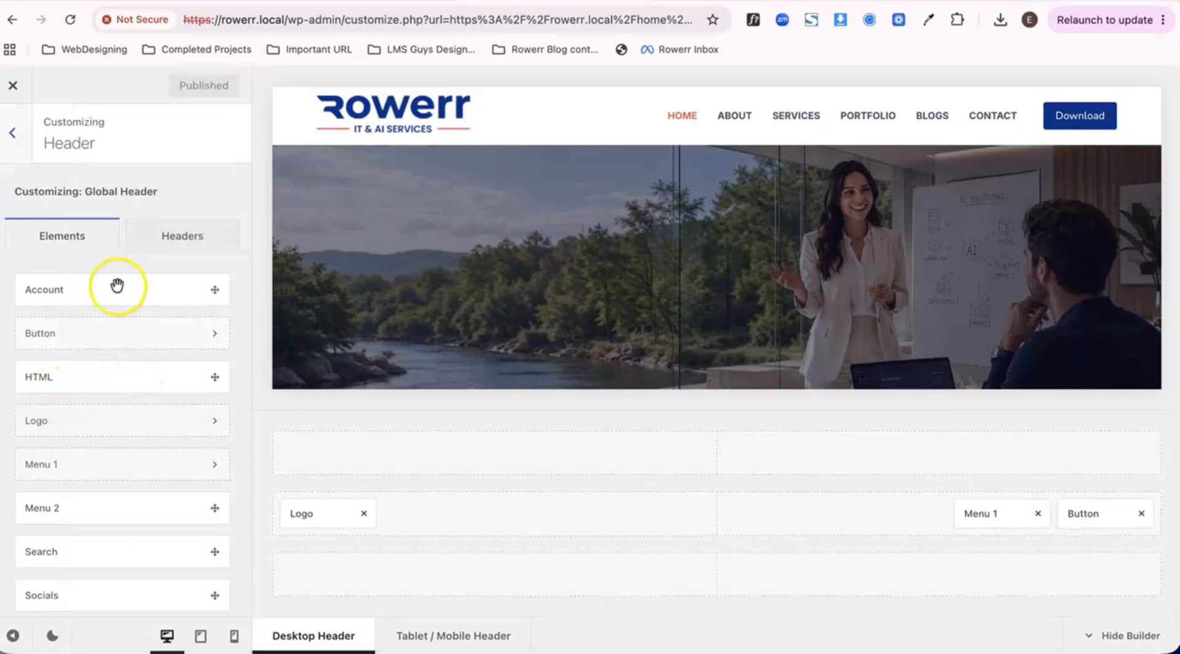
left_click(171, 244)
left_click(137, 295)
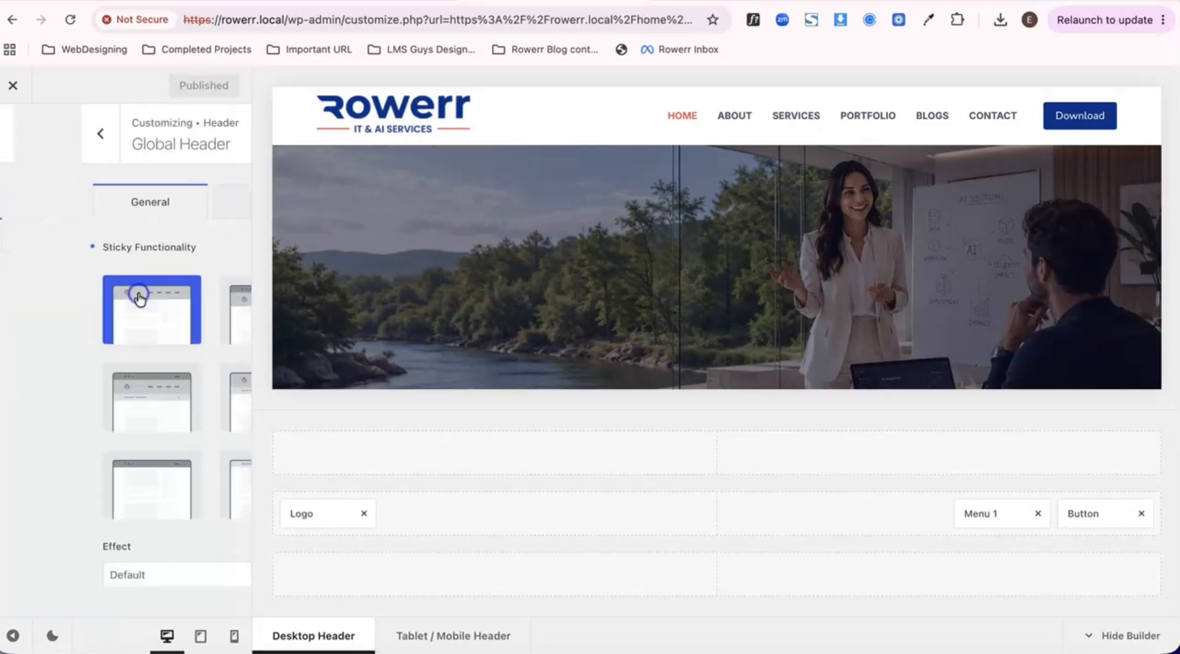
scroll(86, 423, "down", 4)
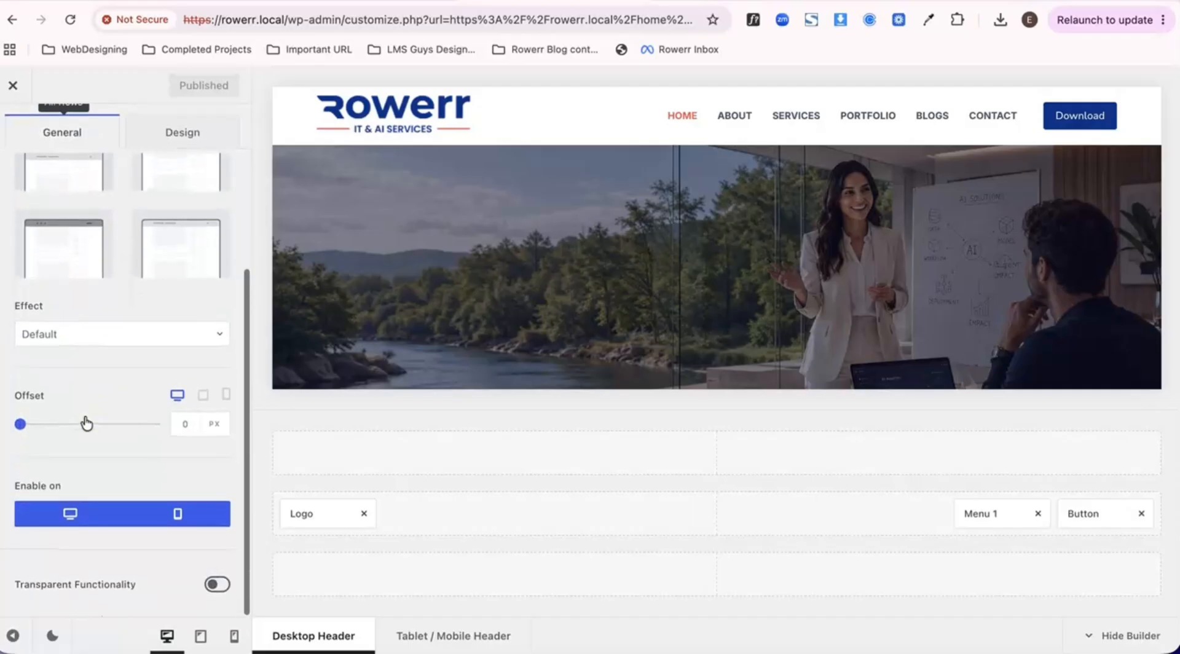
left_click(217, 584)
scroll(169, 529, "down", 1)
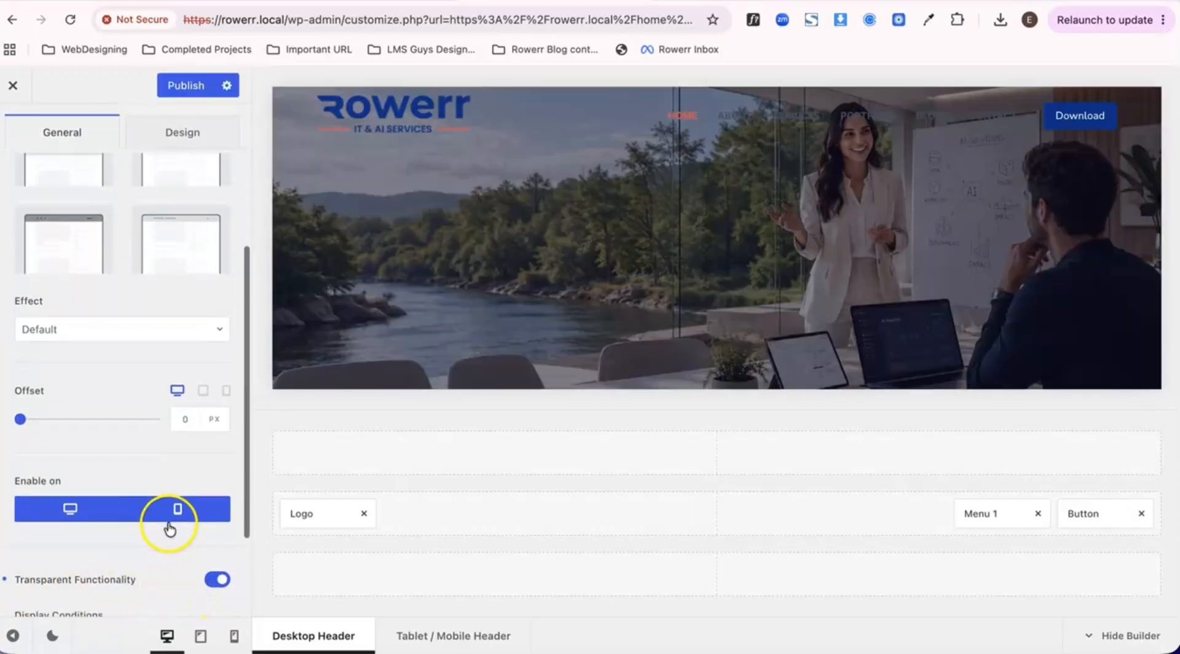
scroll(170, 529, "down", 2)
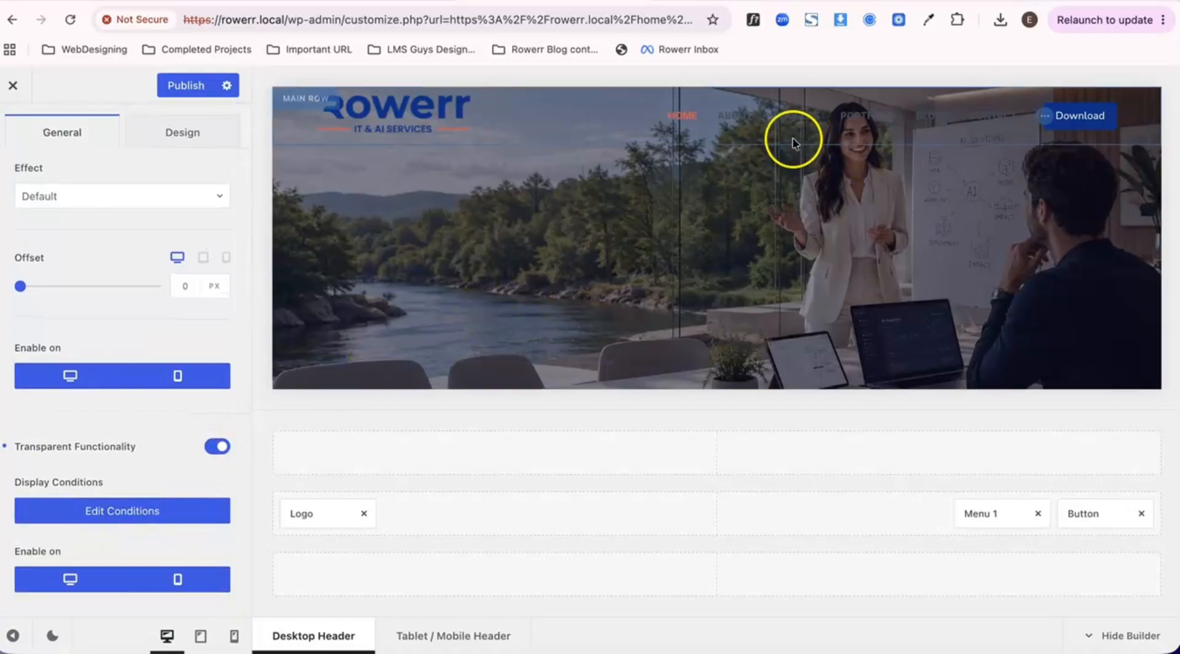
left_click(188, 86)
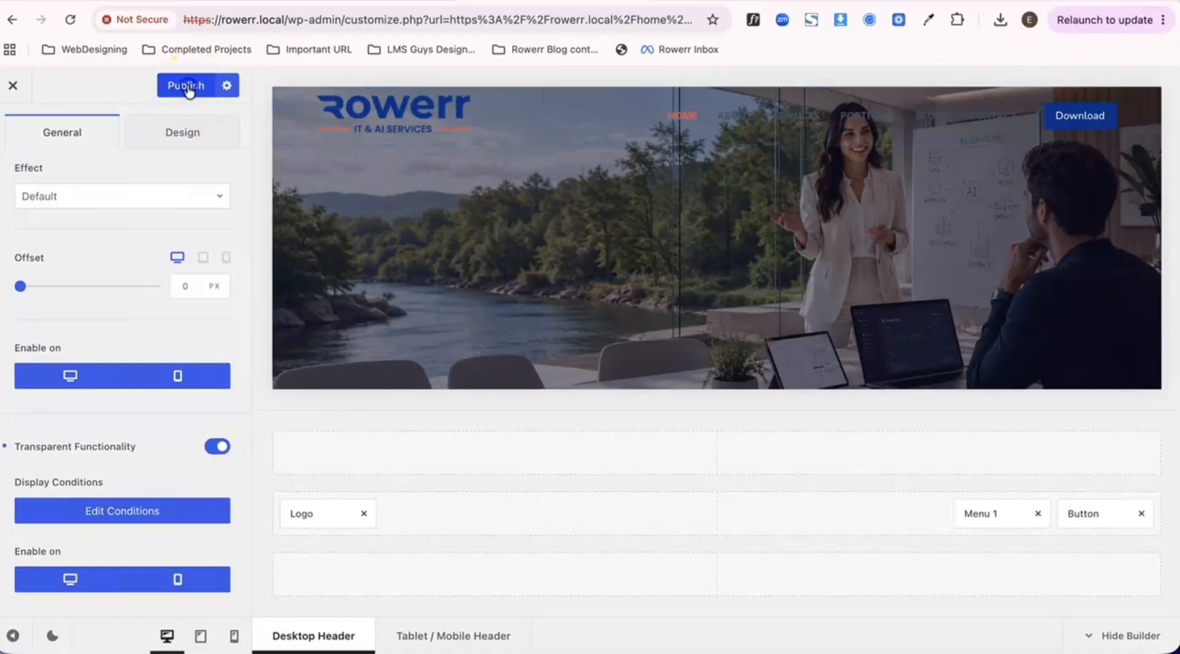
- Close the customizer and check how the transparent header behaves over the hero image while the page scrolls
left_click(12, 85)
scroll(305, 215, "down", 5)
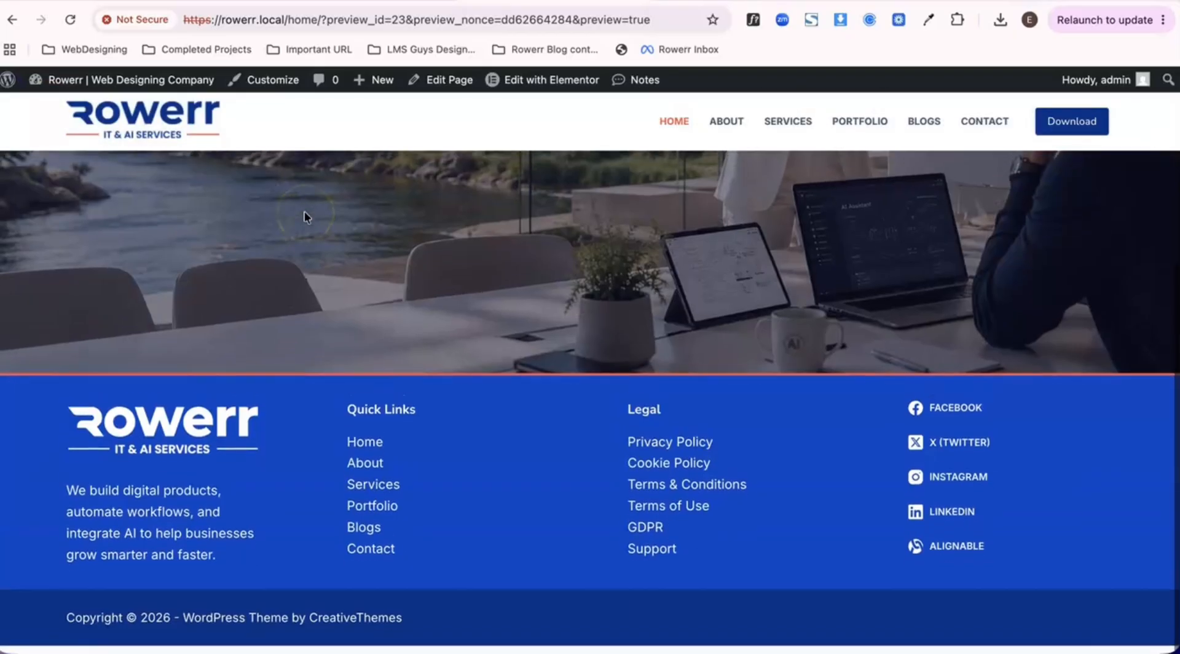
scroll(303, 215, "up", 5)
scroll(304, 211, "down", 5)
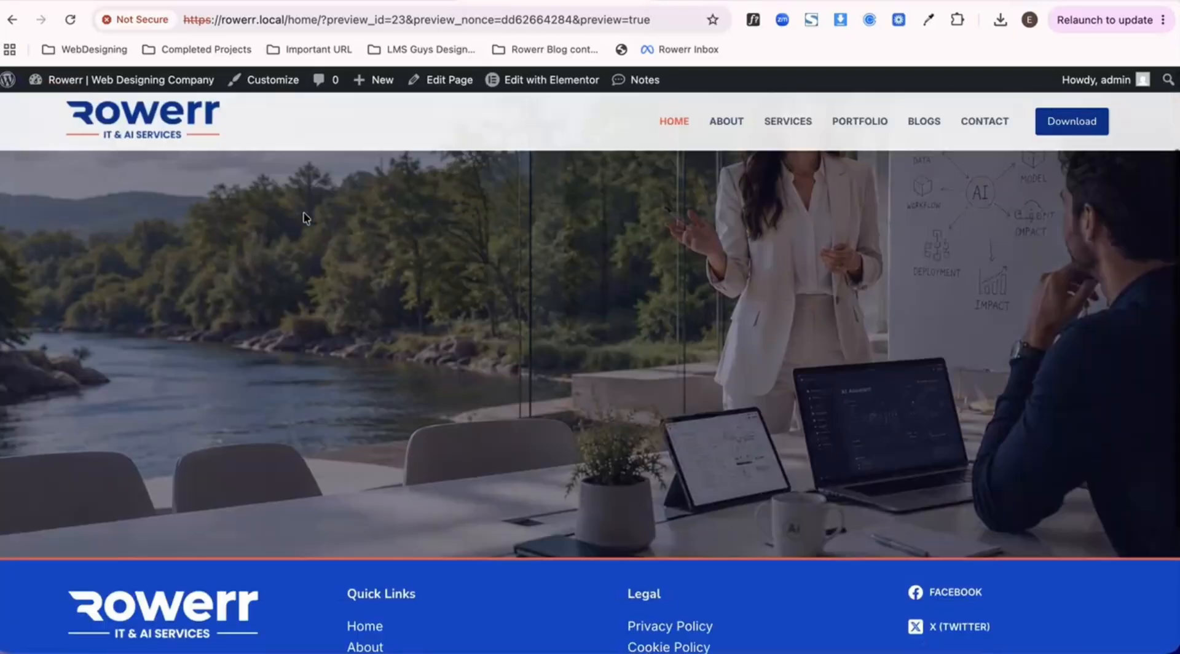
scroll(303, 211, "up", 5)
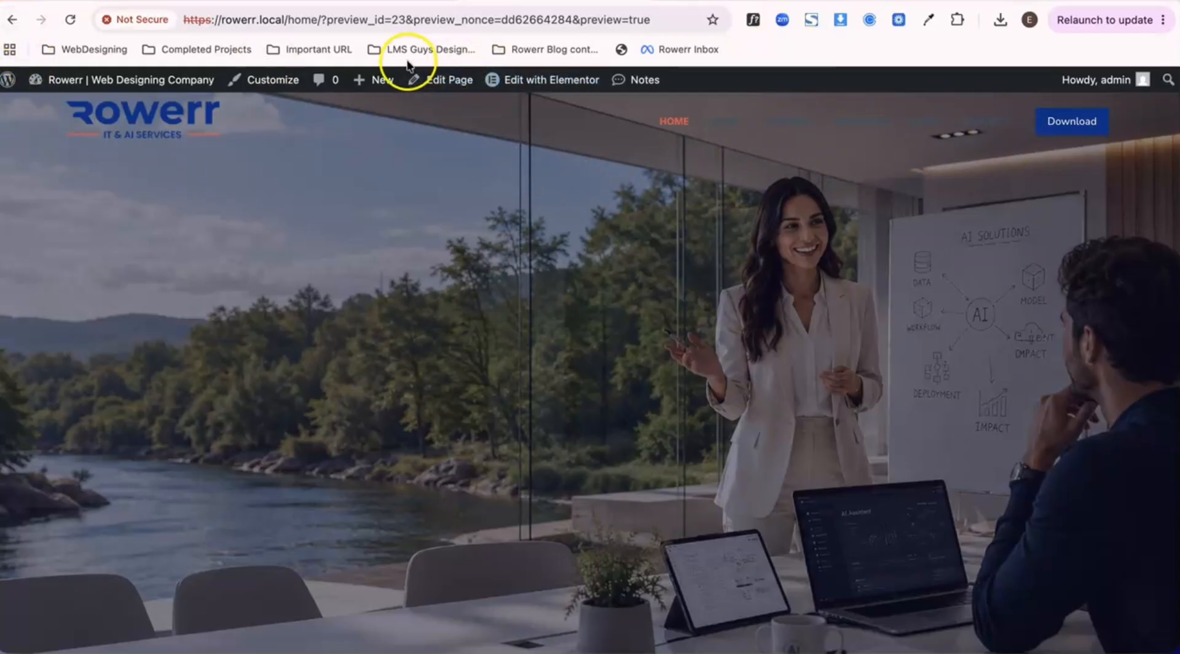
- Customize the header's Menu 1 and set its default-state font color to white, theme palette color 8
left_click(281, 83)
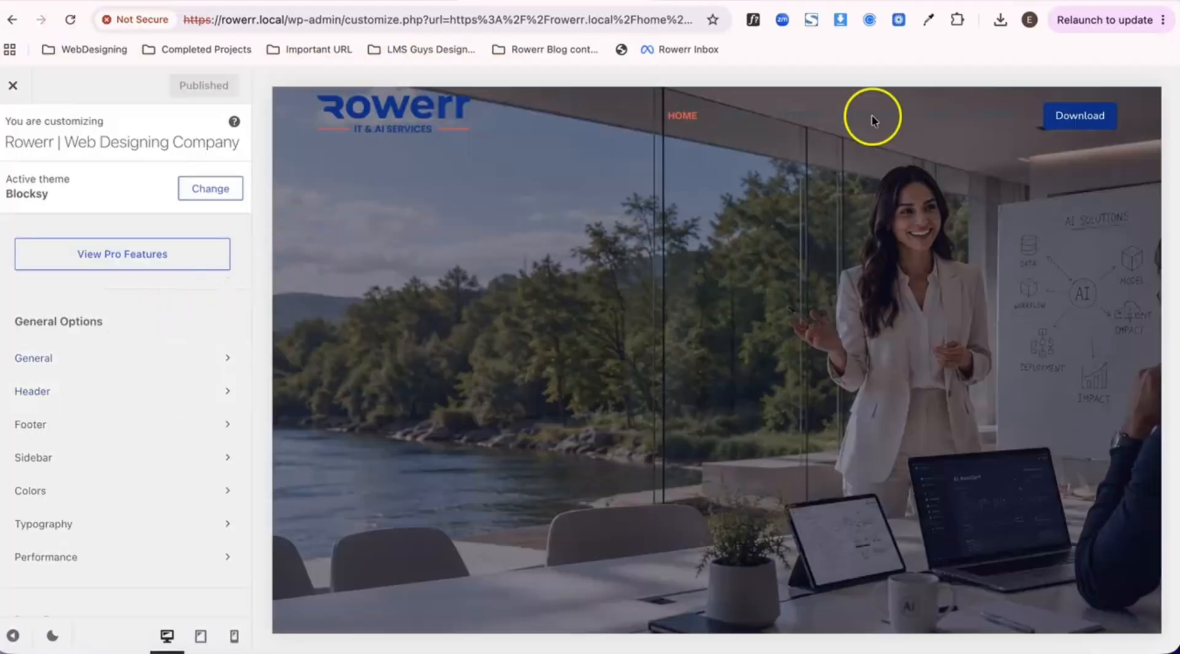
left_click(1047, 120)
left_click(905, 146)
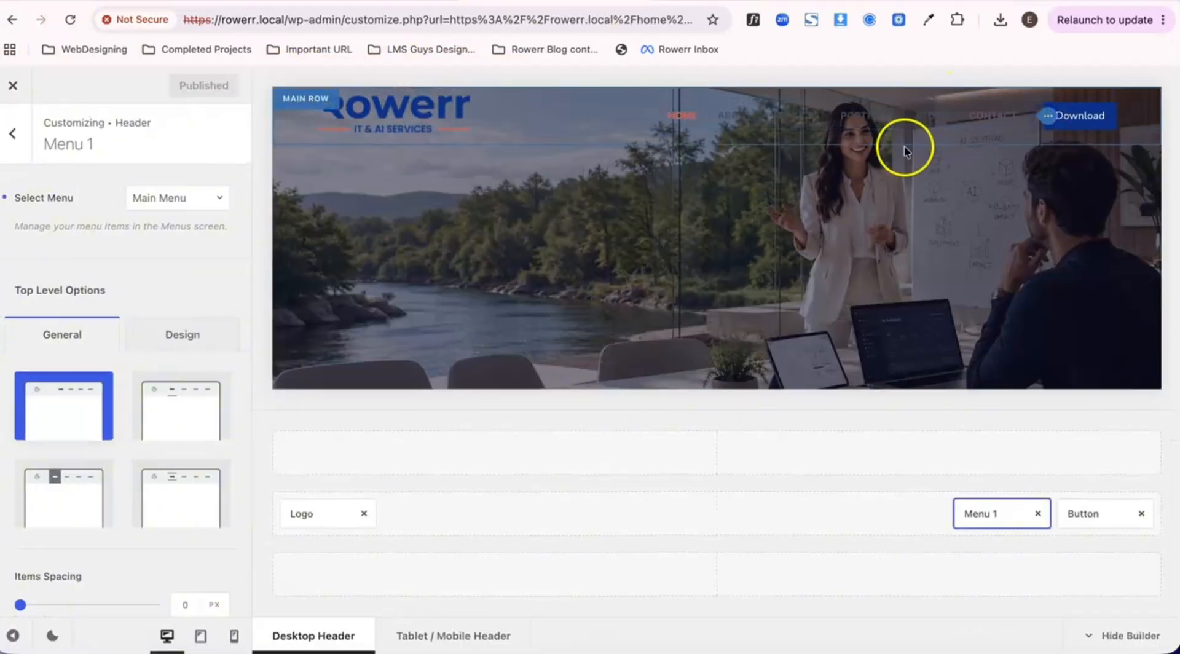
scroll(153, 390, "down", 3)
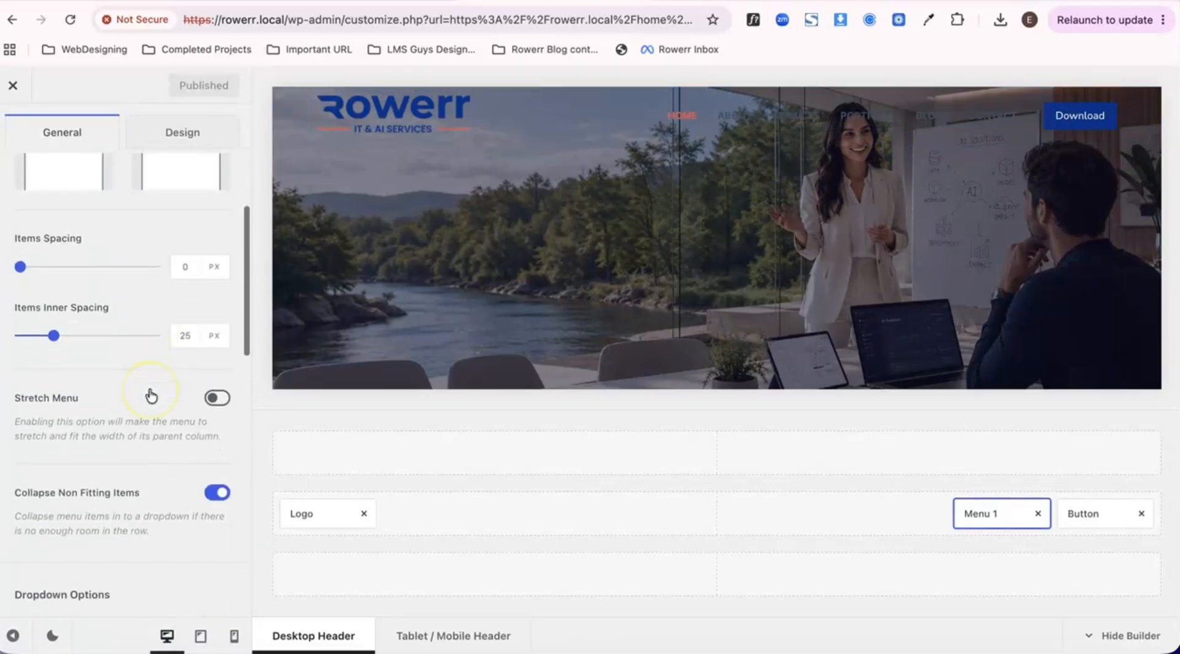
scroll(142, 357, "up", 1)
left_click(167, 205)
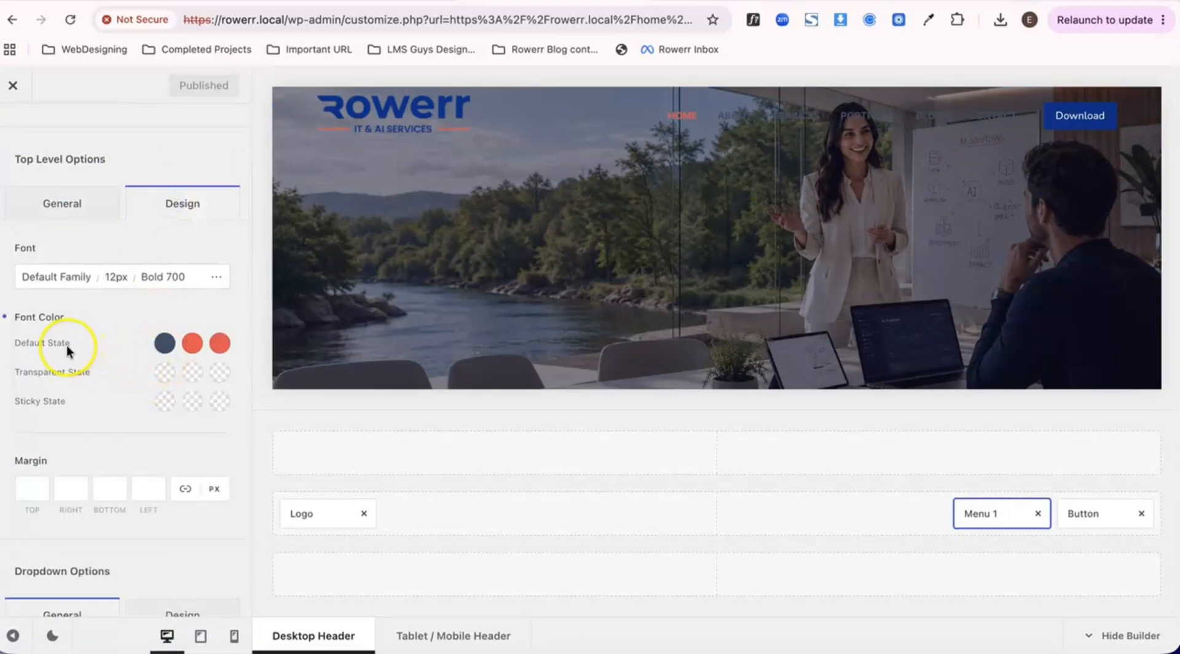
left_click(165, 344)
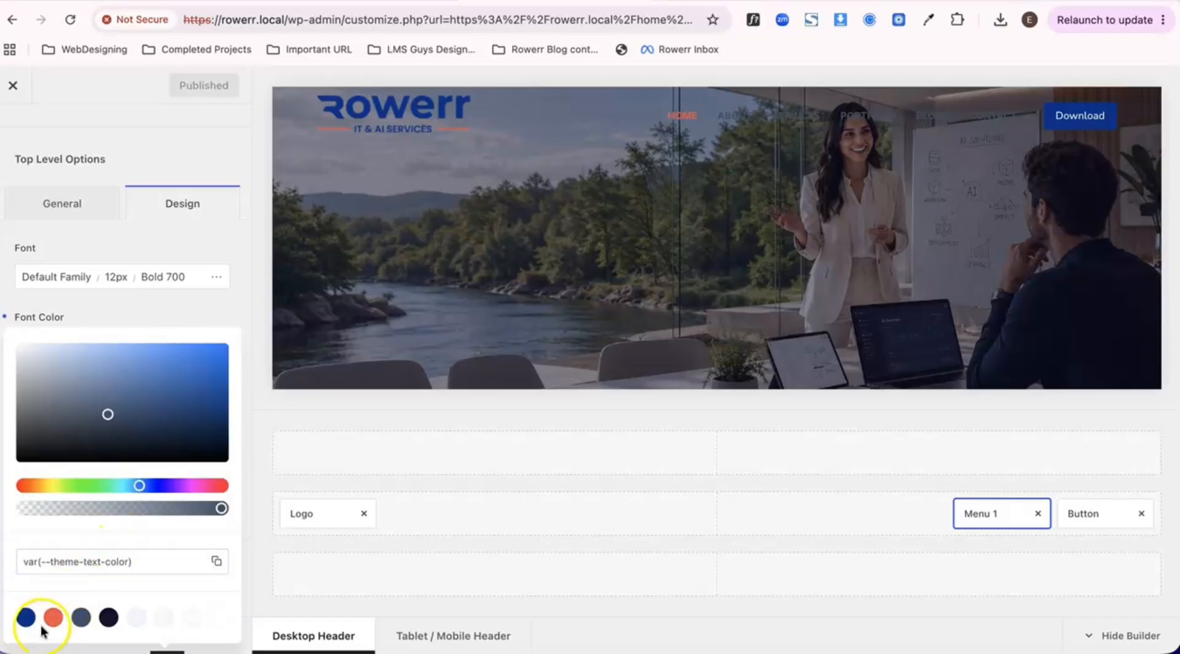
left_click(221, 621)
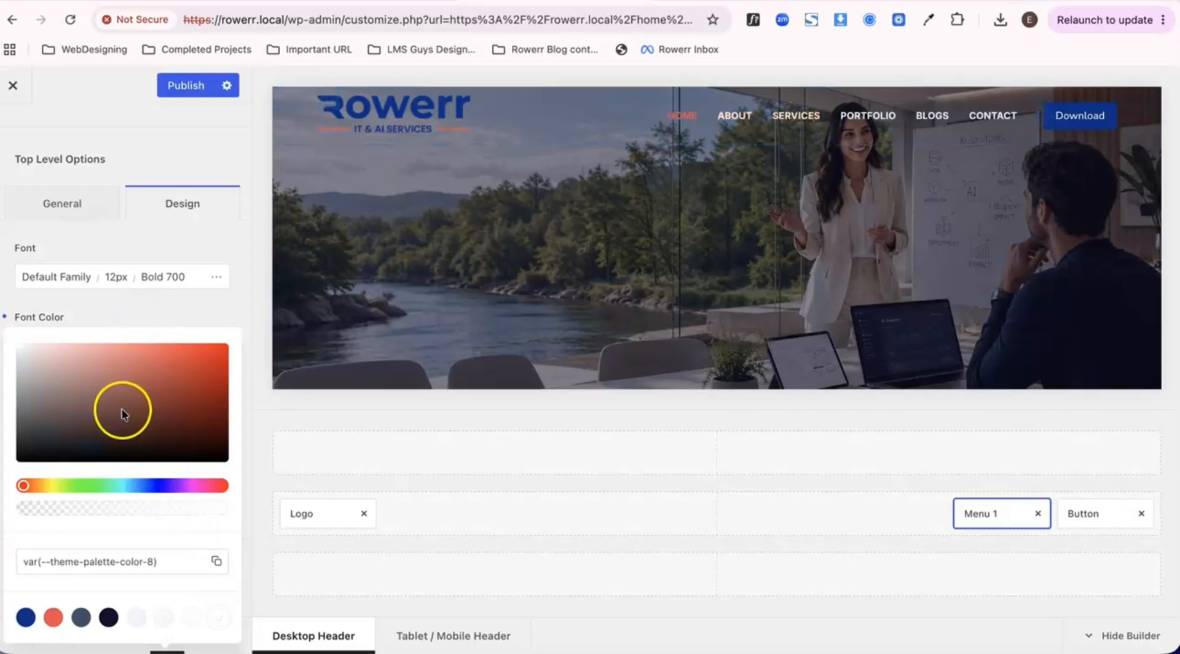
left_click(168, 282)
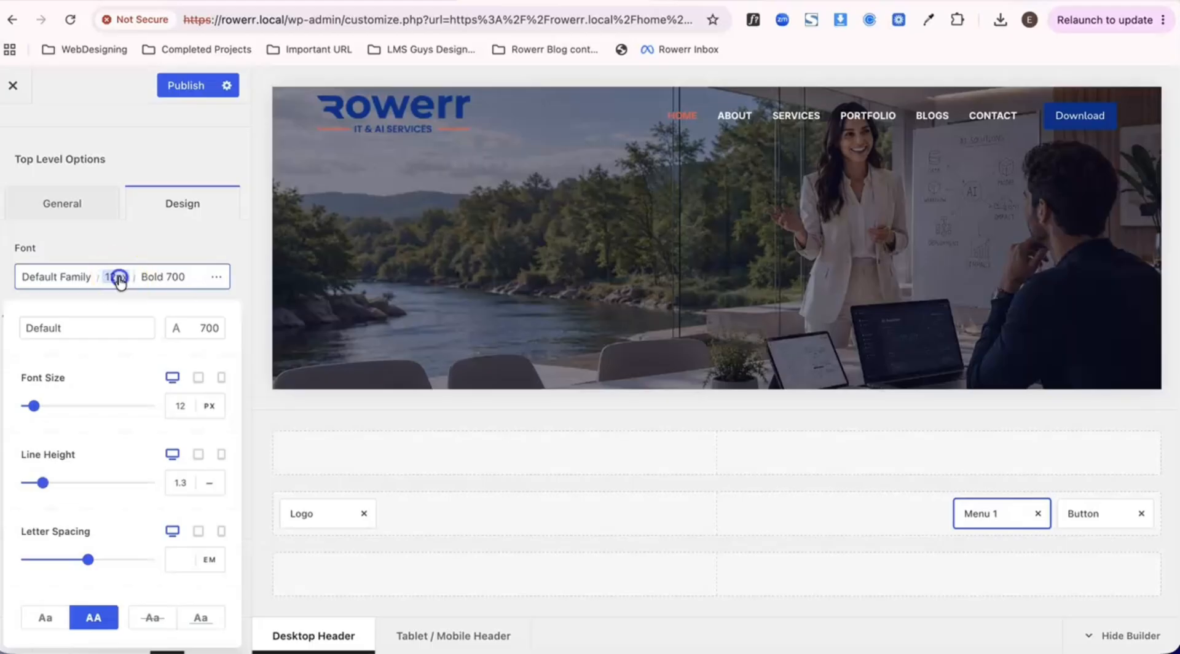
left_click(99, 301)
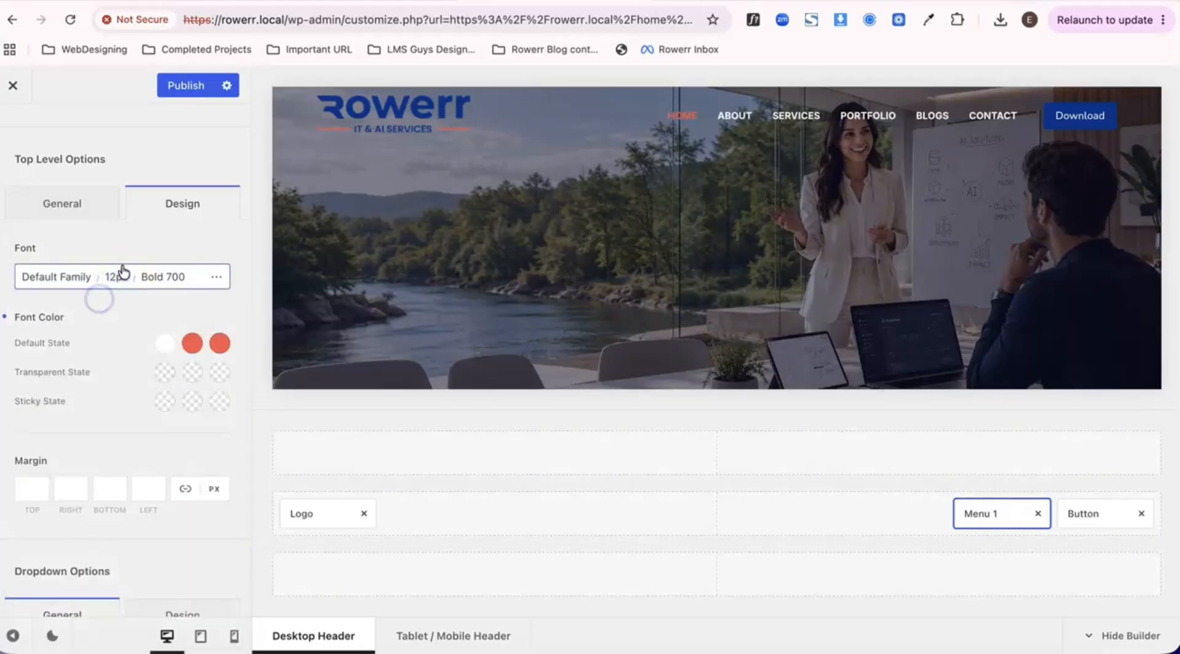
left_click(117, 277)
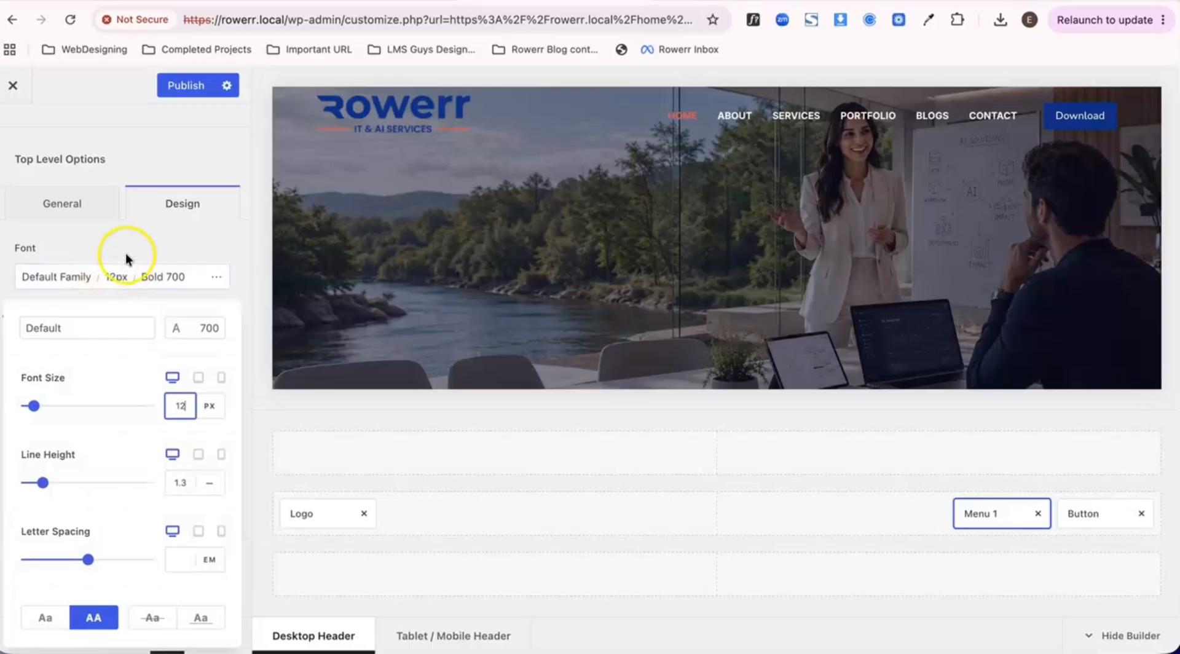
left_click(125, 254)
- Publish the menu's font color change and close the customizer
left_click(189, 86)
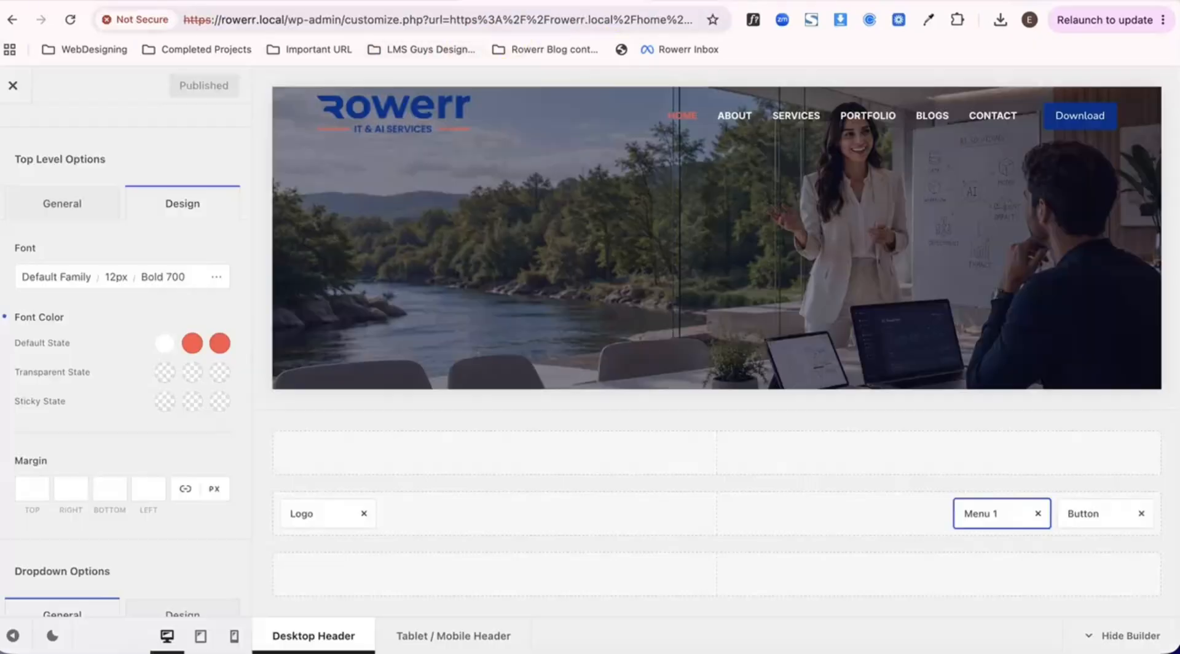
left_click(12, 86)
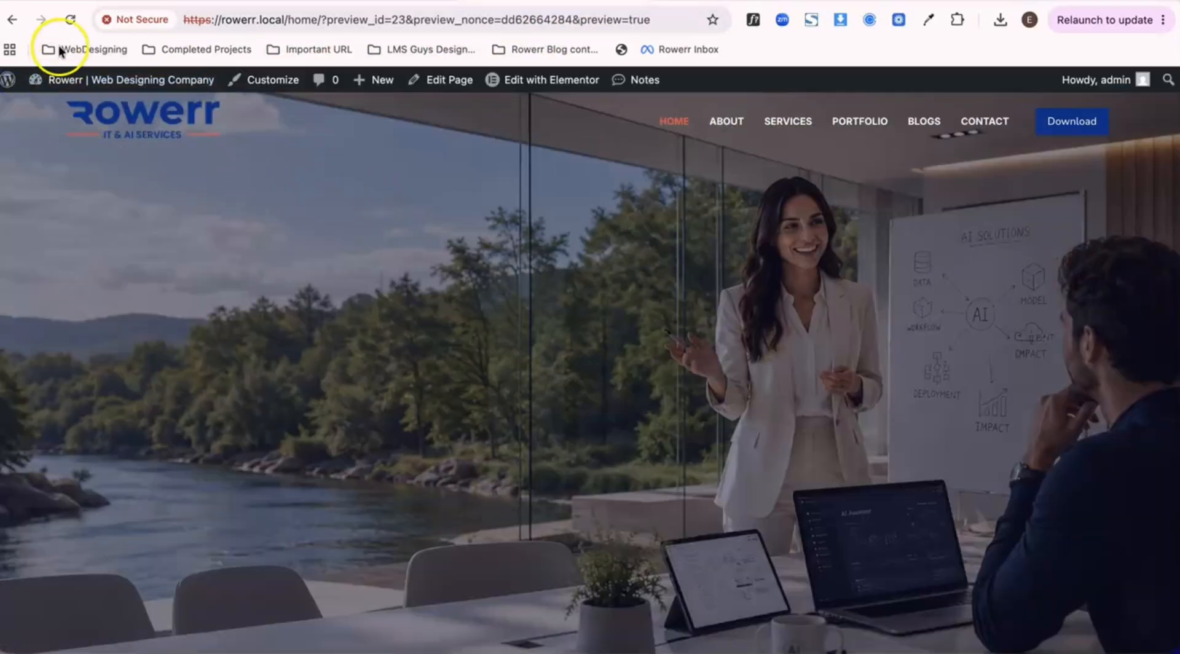
- Reload the Home page and check the readability of the header menu text while scrolling over the hero image and footer
left_click(70, 23)
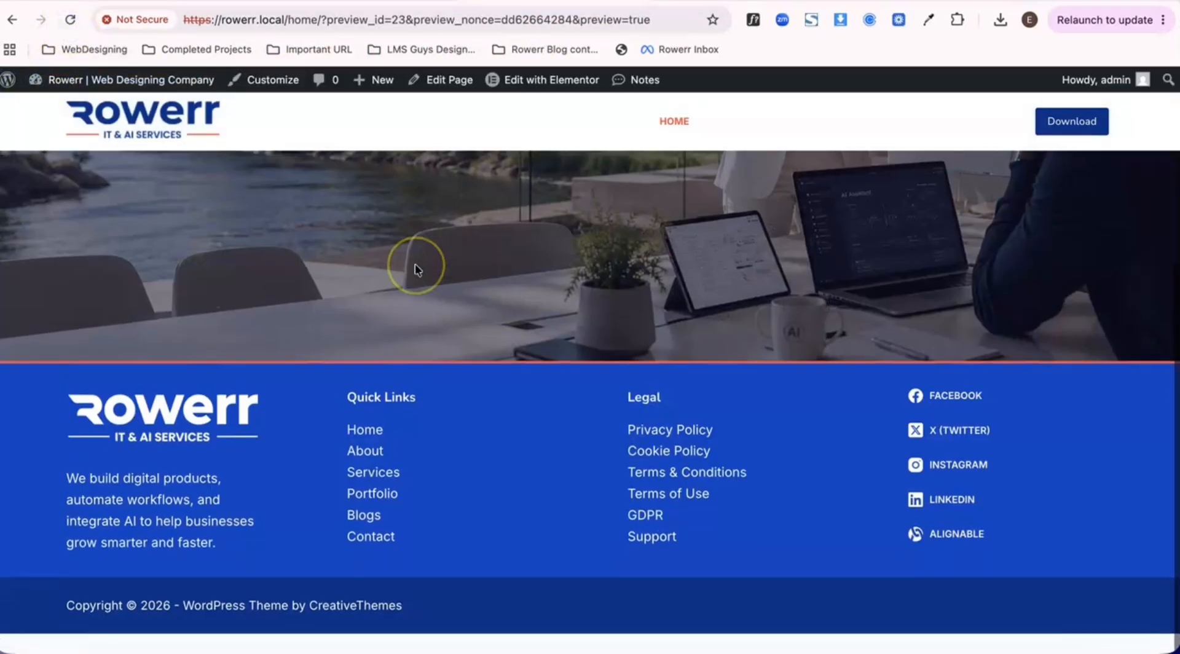
scroll(415, 264, "down", 5)
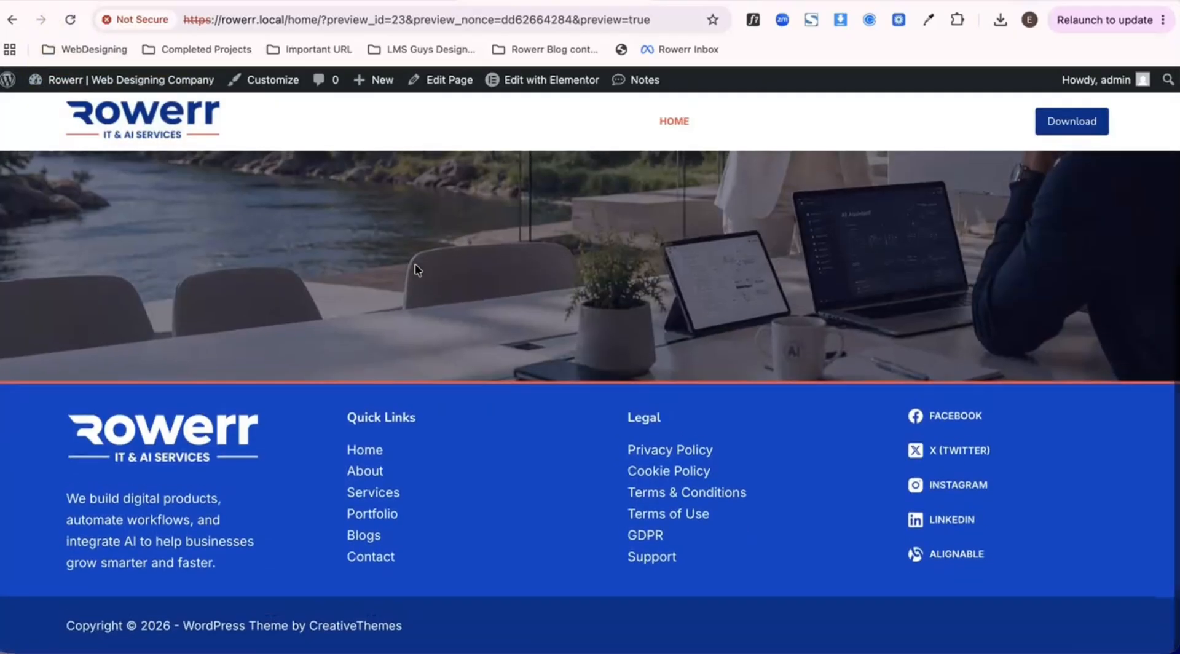
scroll(415, 264, "up", 5)
scroll(415, 265, "down", 5)
scroll(415, 266, "up", 5)
scroll(416, 266, "down", 5)
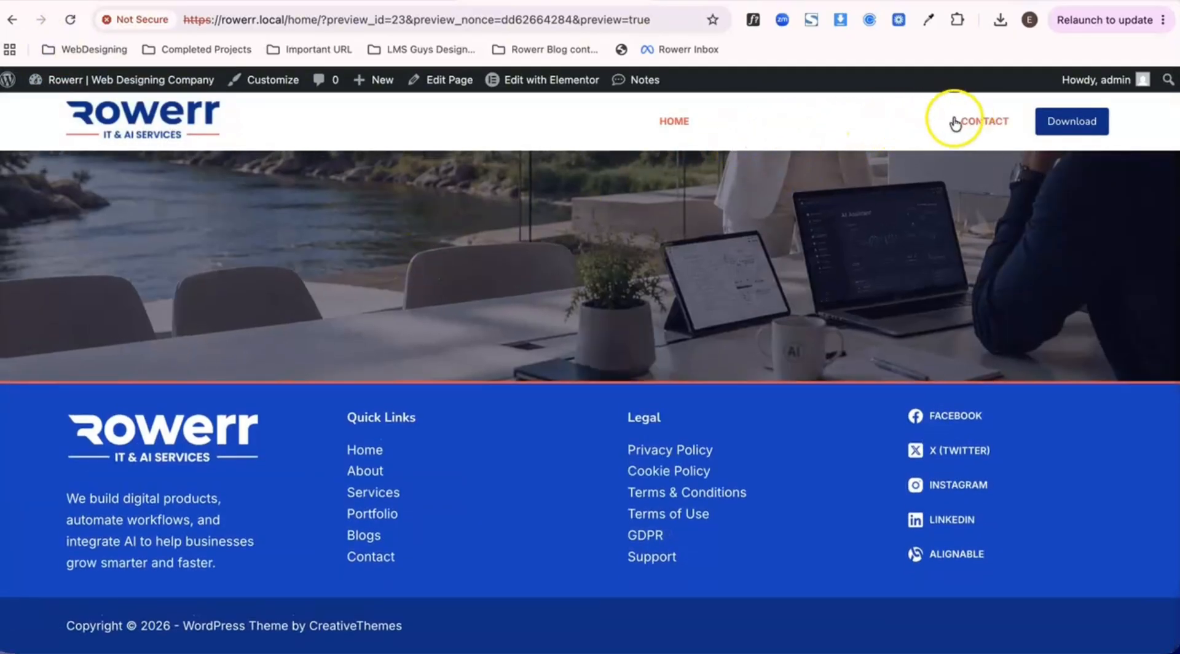
scroll(682, 214, "up", 5)
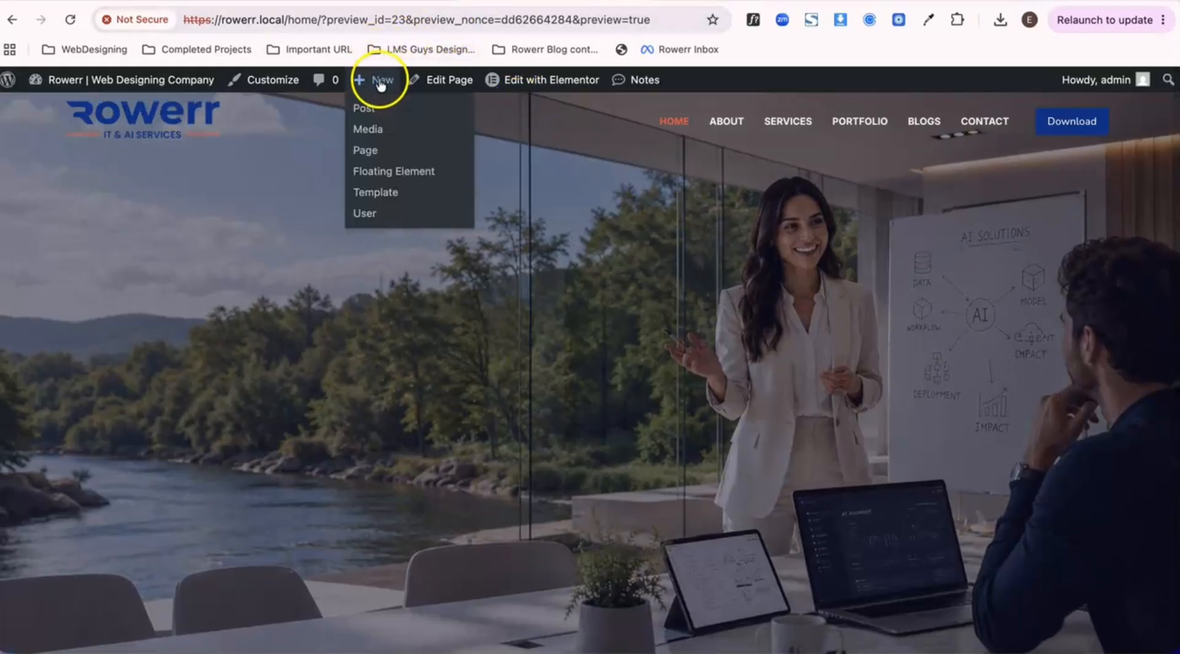
- Open the Global Header settings in the theme customizer and review its sticky options and background states
left_click(276, 87)
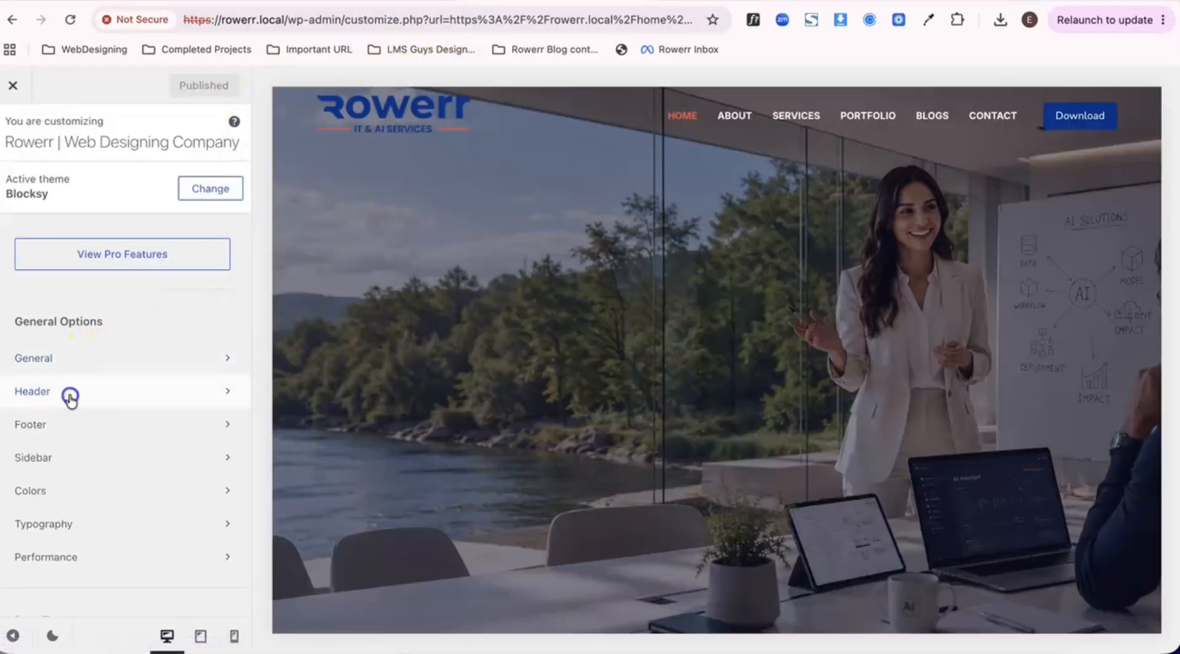
left_click(70, 396)
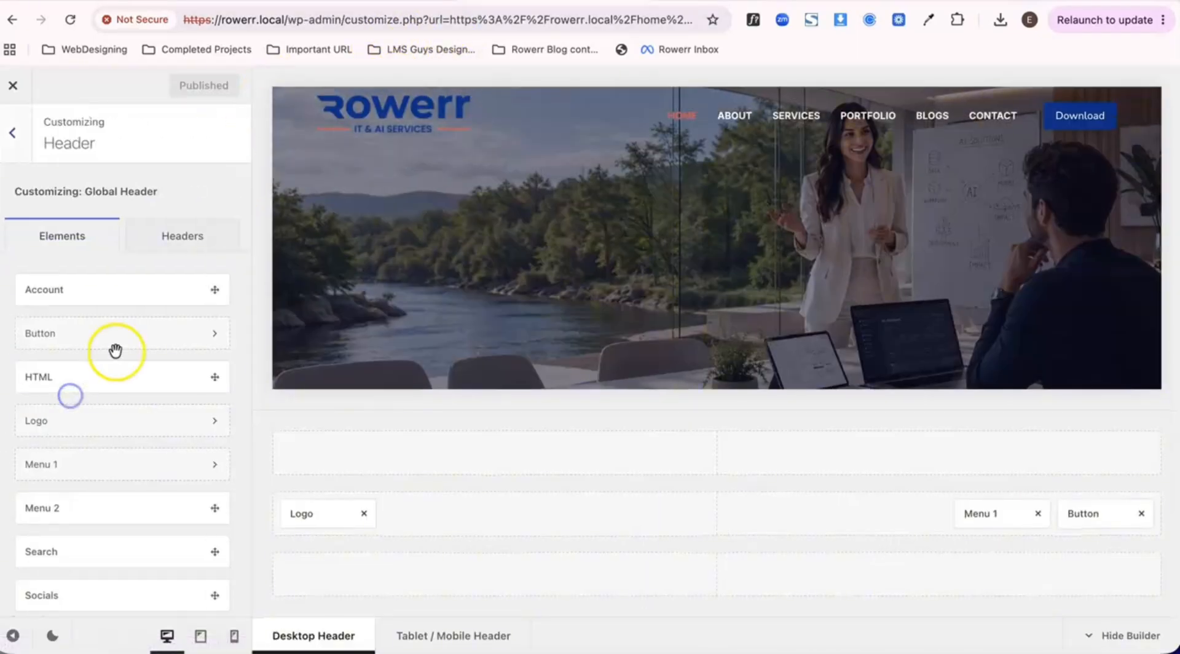
left_click(158, 246)
left_click(126, 294)
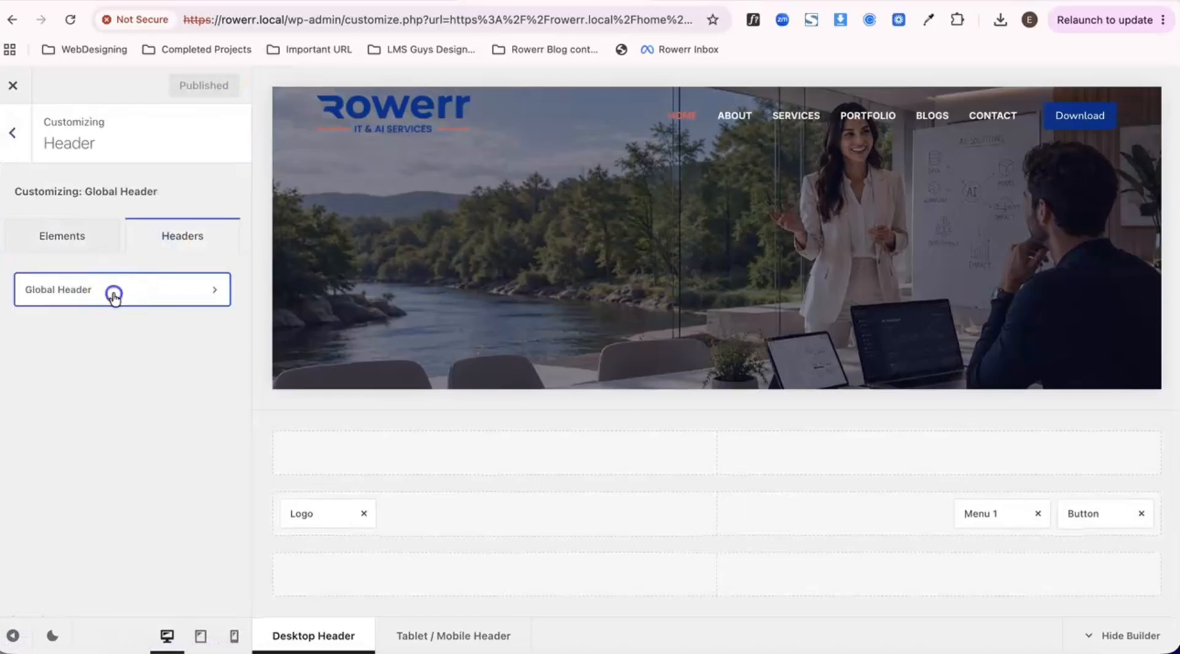
scroll(127, 409, "down", 6)
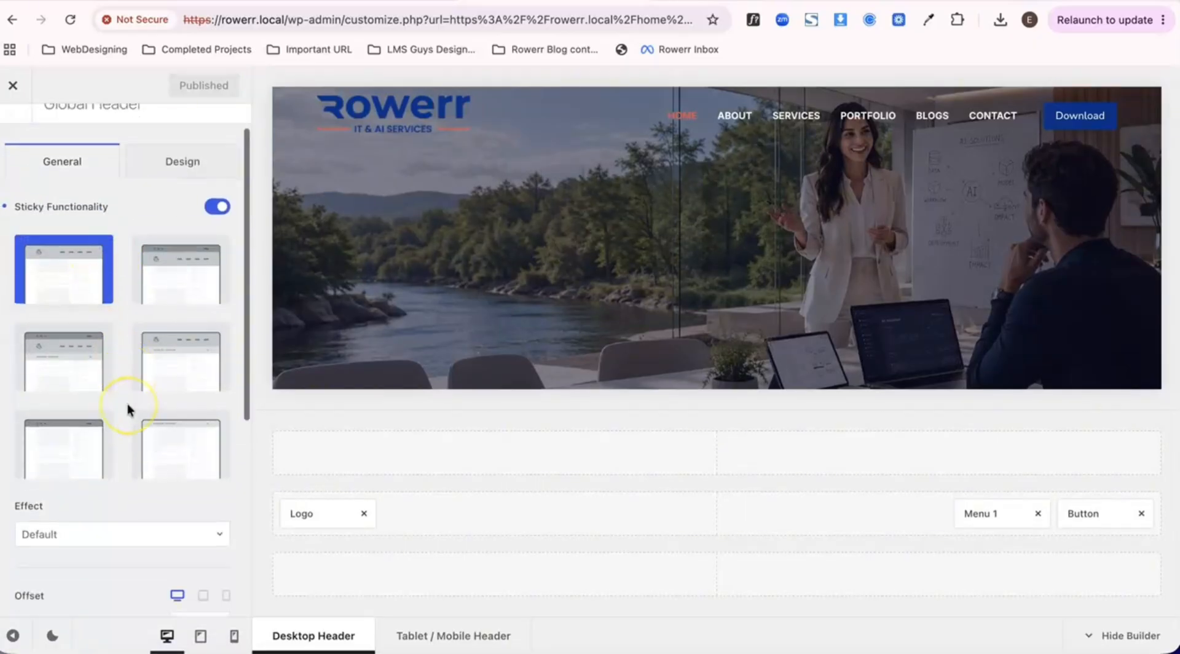
scroll(129, 410, "up", 6)
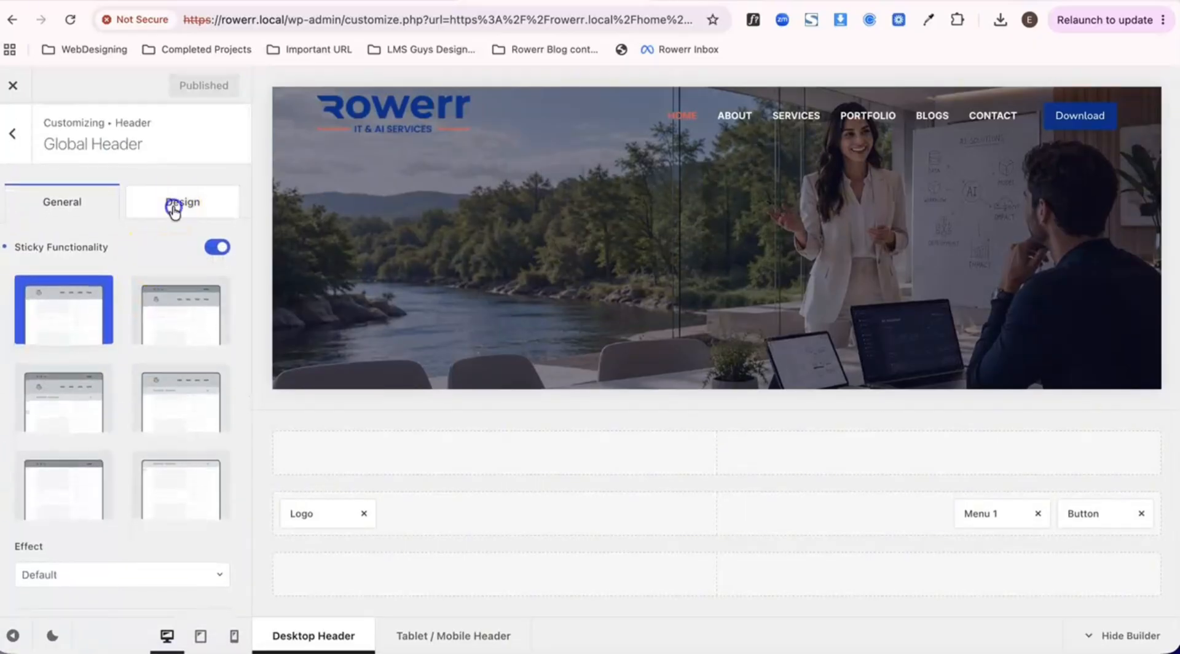
left_click(174, 204)
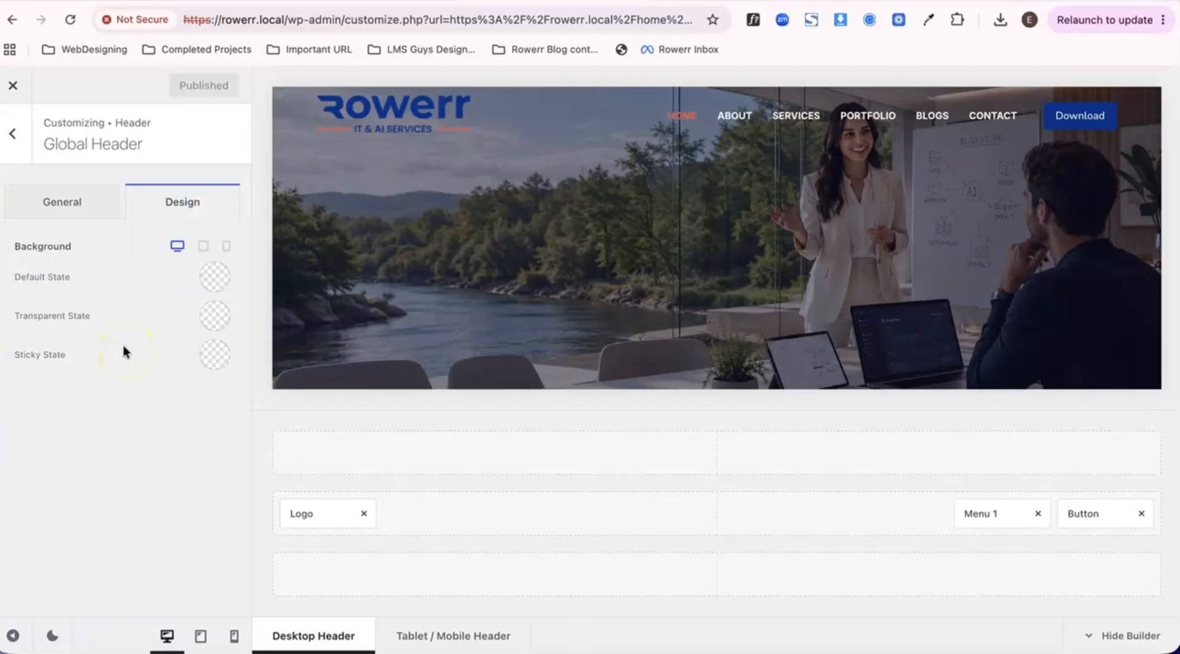
left_click(60, 208)
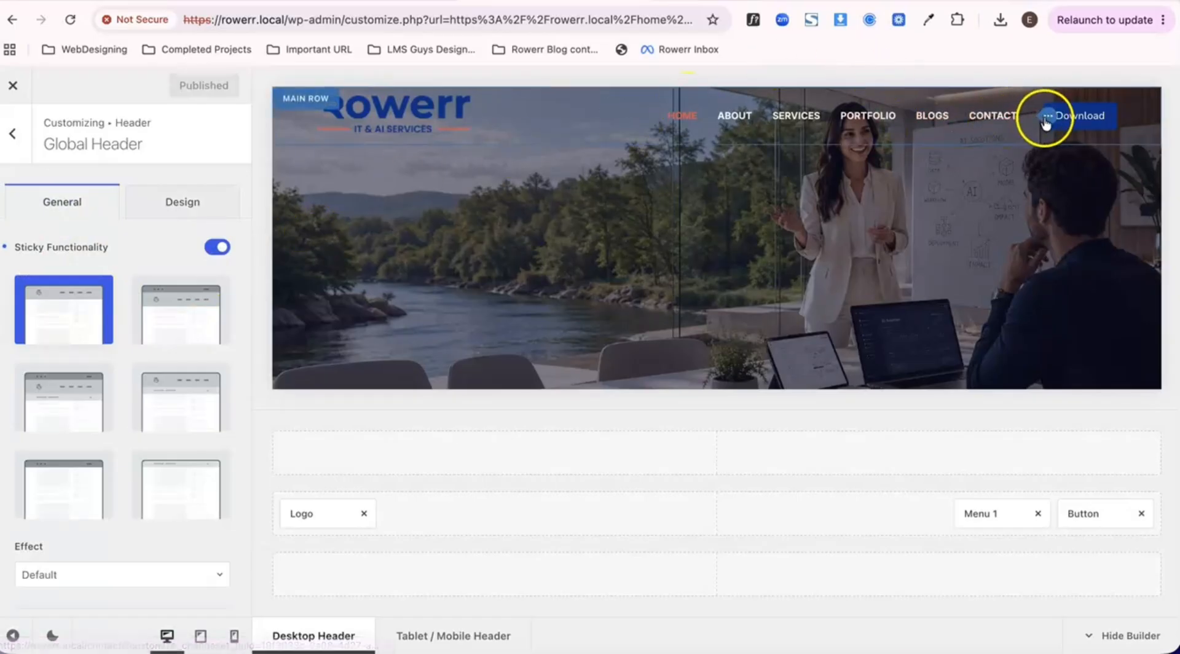
- Set the transparent-state initial font color of the header's Menu 1 to white, theme palette color 8
left_click(1045, 120)
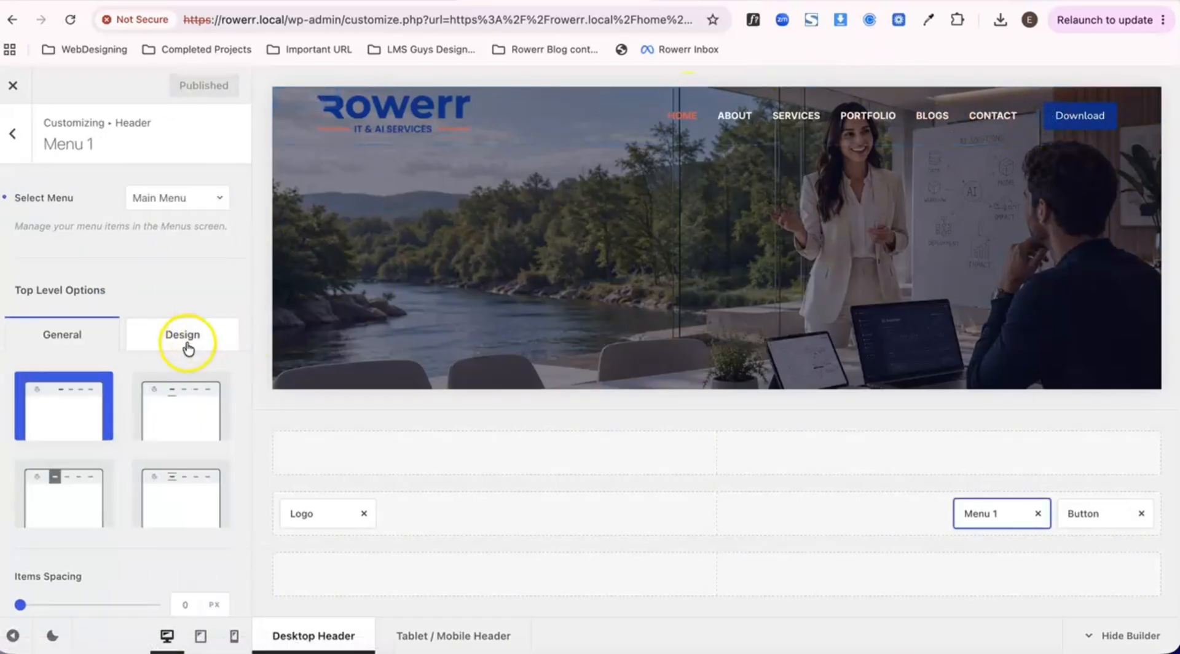
left_click(175, 348)
scroll(92, 363, "down", 3)
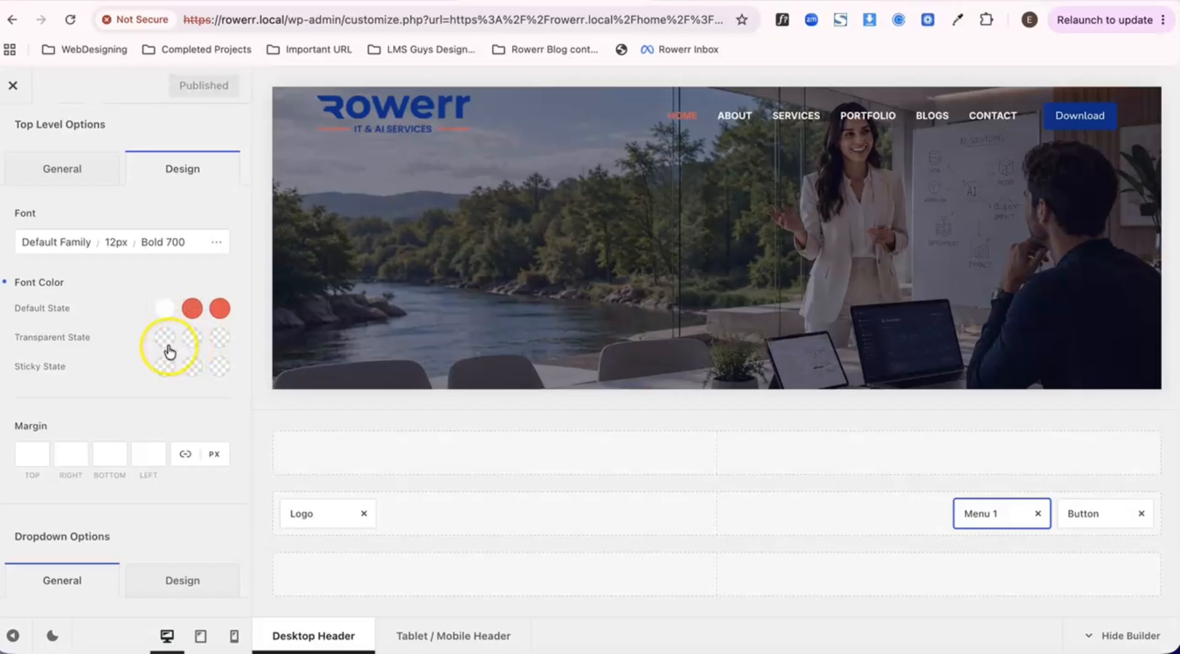
left_click(167, 347)
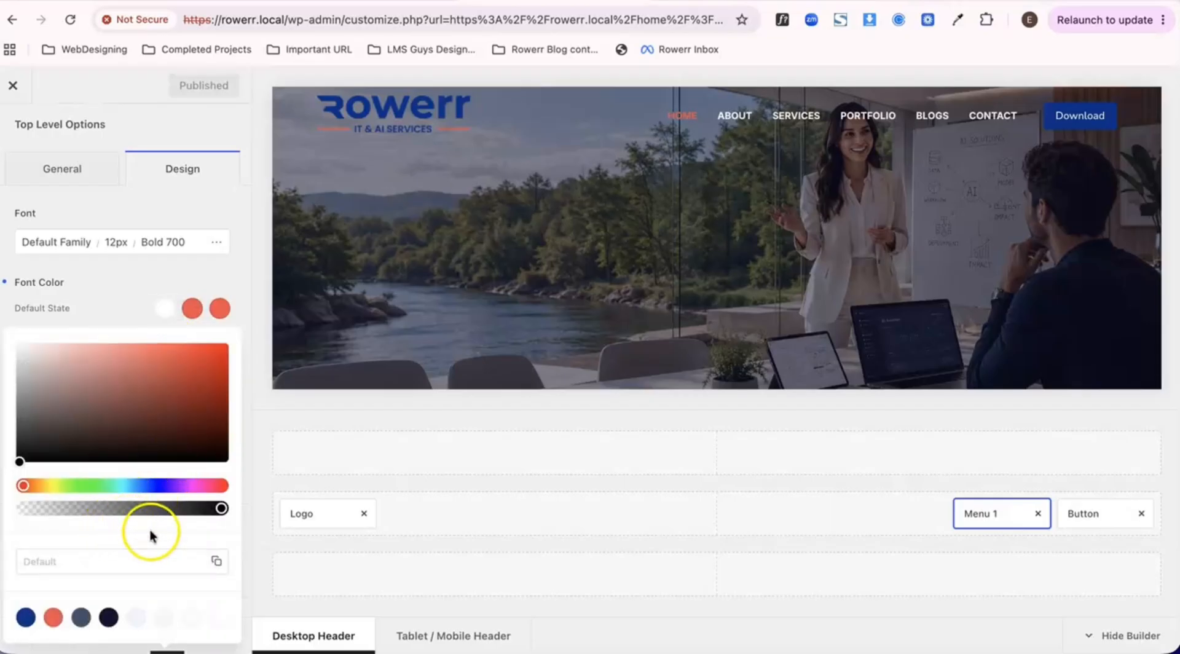
left_click(215, 618)
left_click(146, 288)
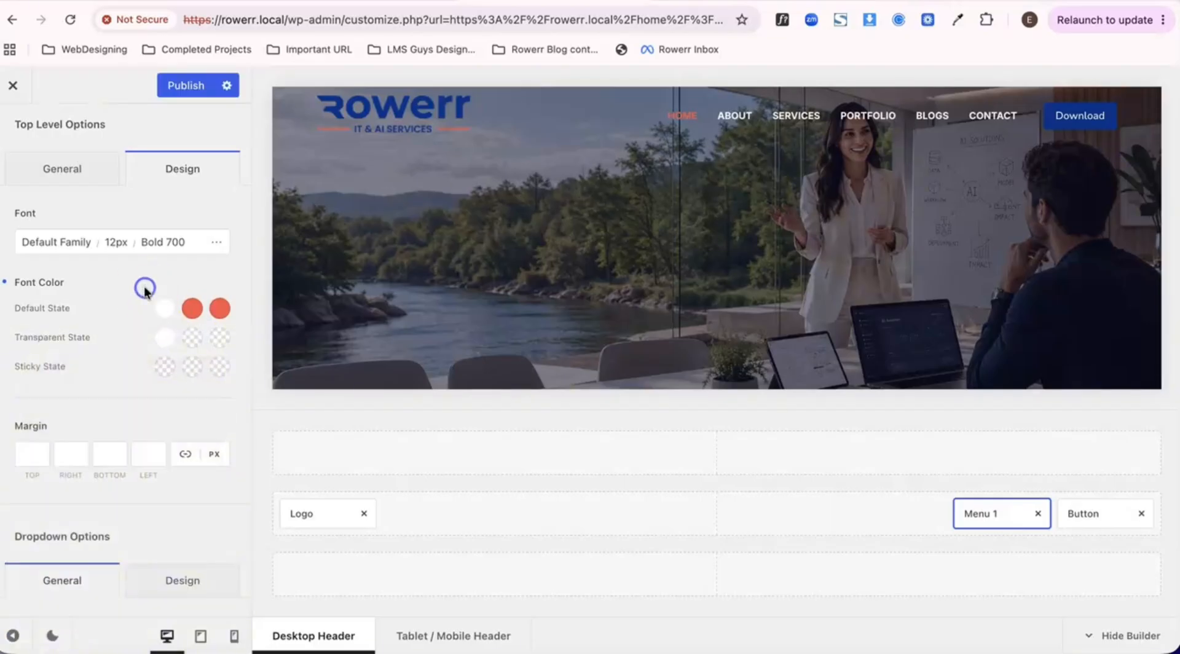
- Set Menu 1's sticky-state initial font color to white, theme palette color 8
left_click(164, 367)
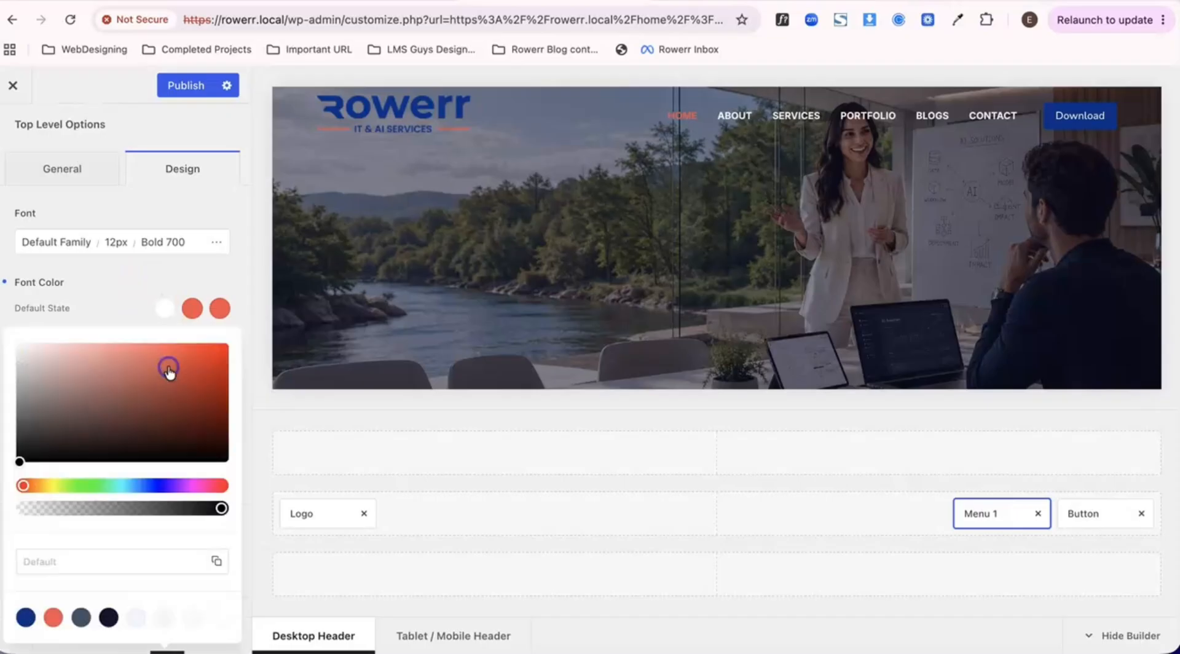
left_click(214, 617)
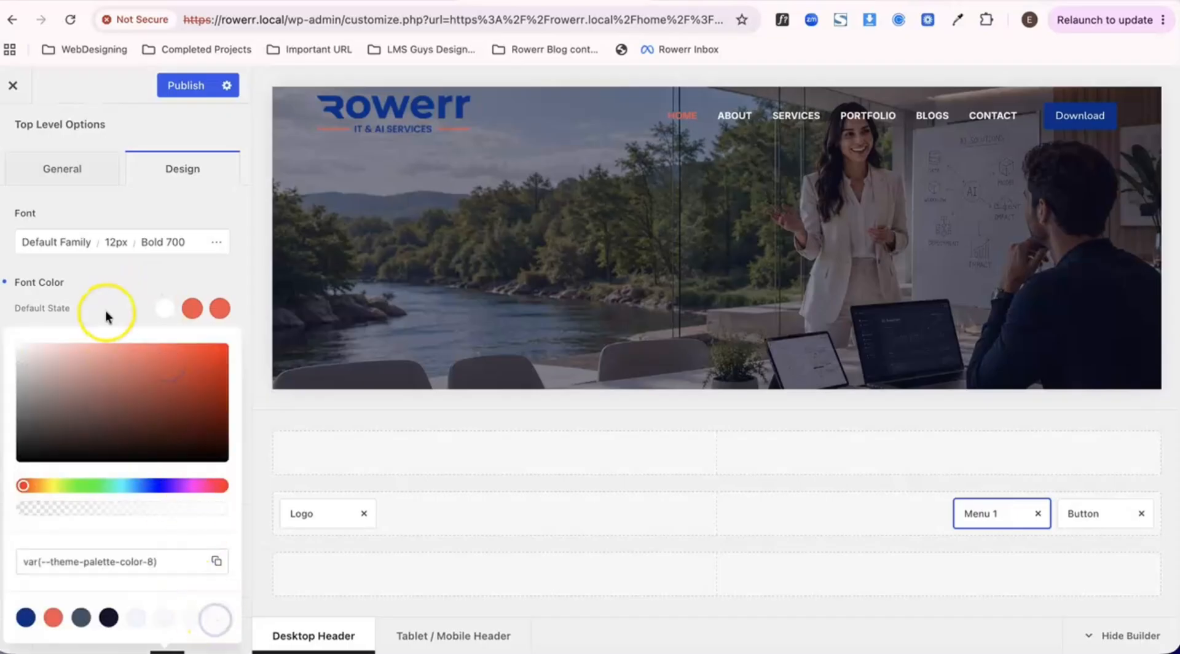
left_click(106, 312)
- Publish the menu font colors, close the customizer and check the sticky header's menu text on the Home page
left_click(182, 96)
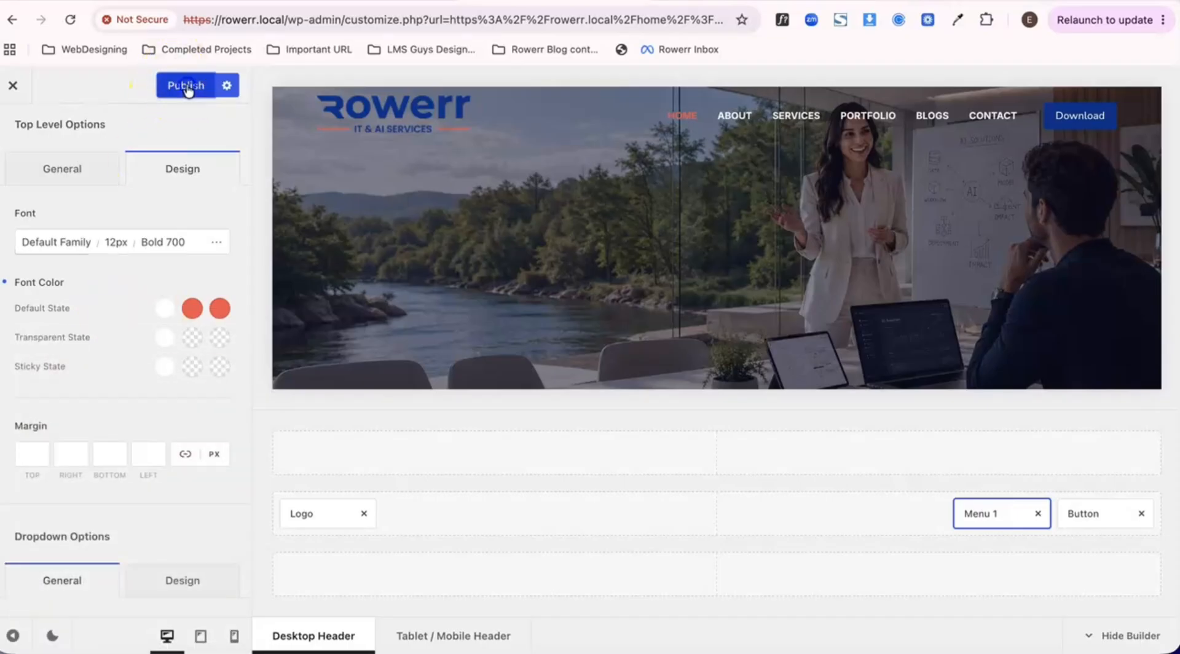
left_click(12, 86)
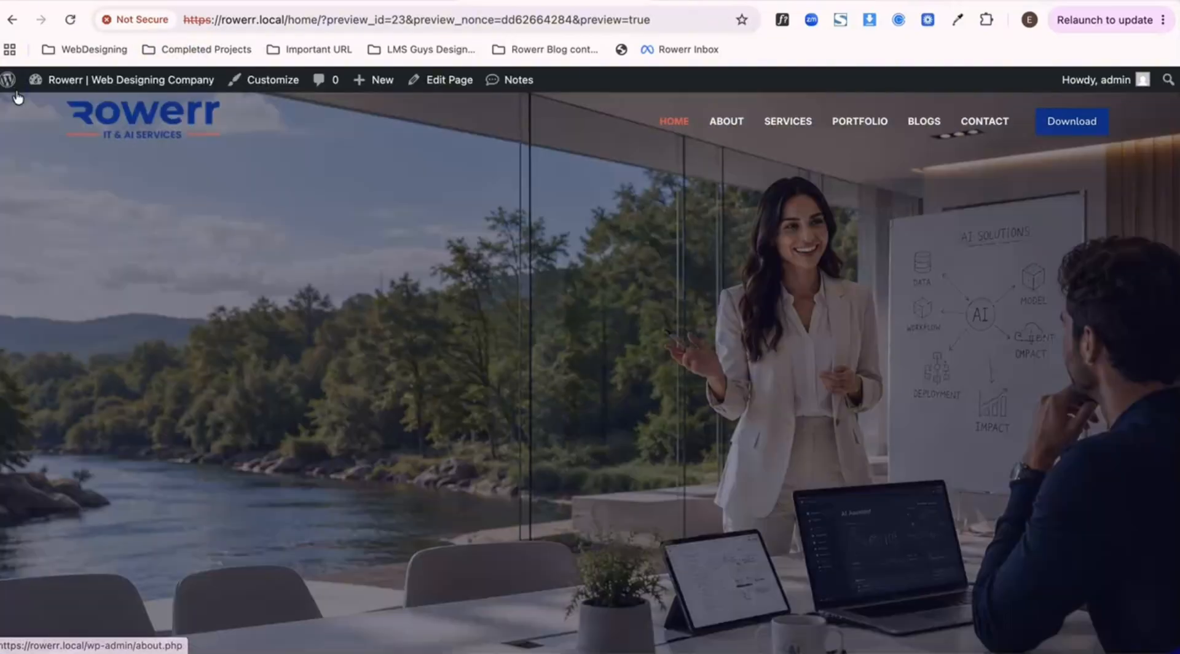
scroll(297, 229, "down", 5)
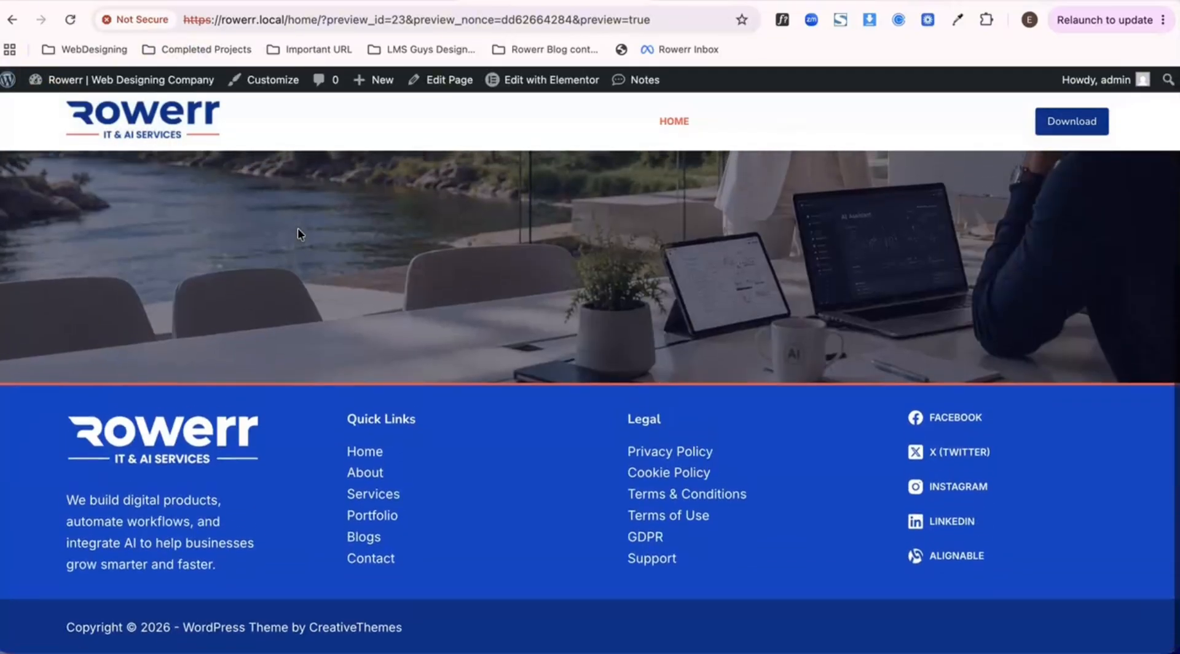
scroll(298, 234, "up", 10)
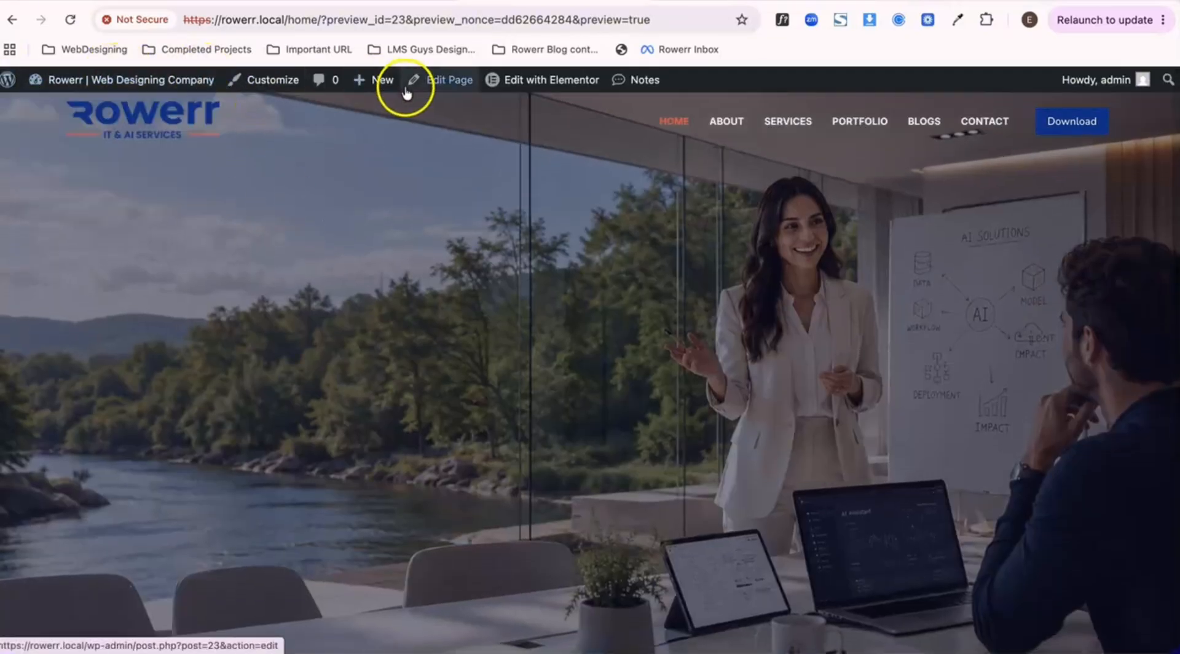
- Change Menu 1's sticky-state initial font color to the dark theme palette color 4, publish it and close the customizer
left_click(287, 87)
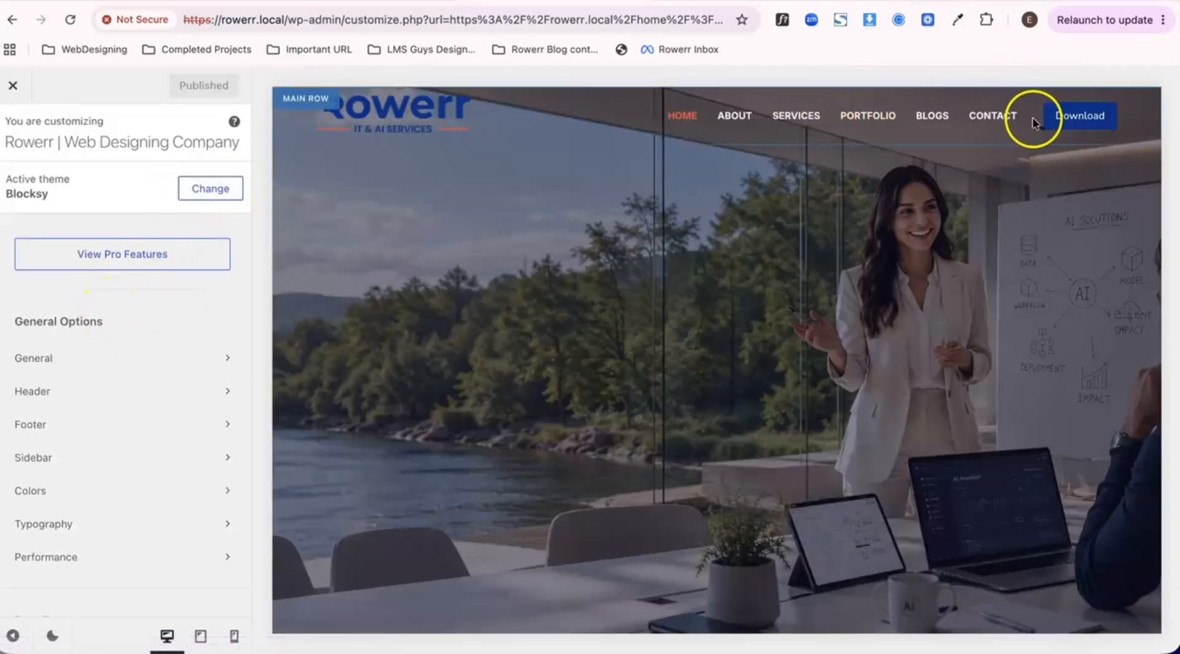
left_click(1051, 118)
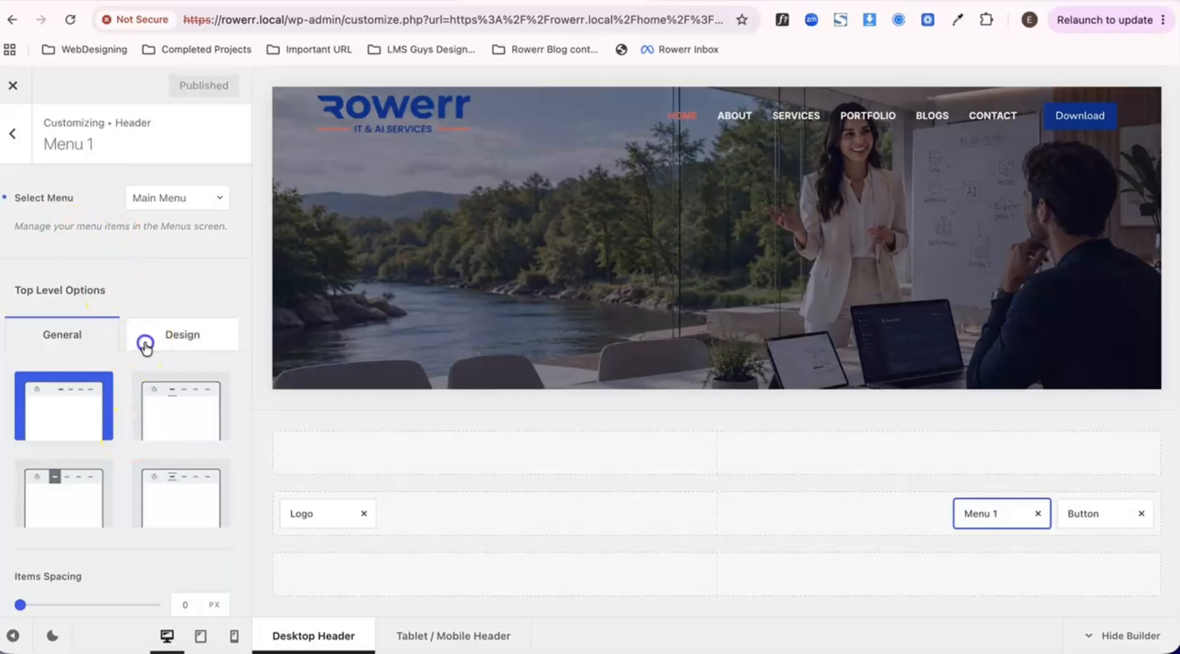
left_click(145, 341)
scroll(145, 341, "down", 3)
left_click(164, 412)
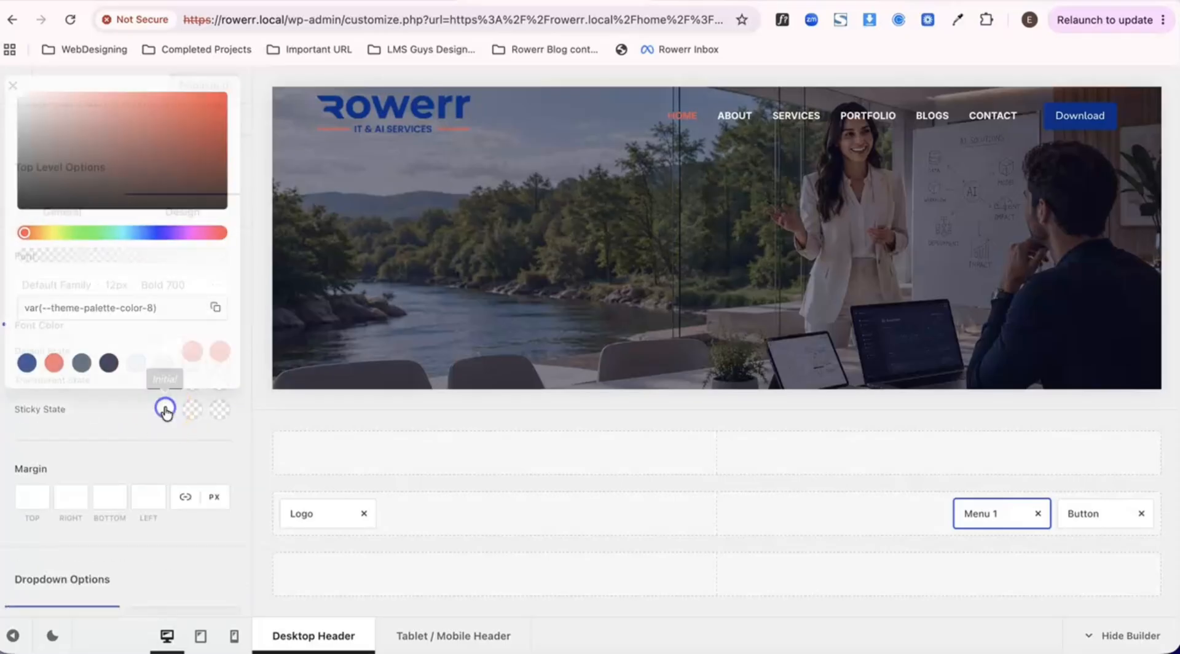
left_click(108, 362)
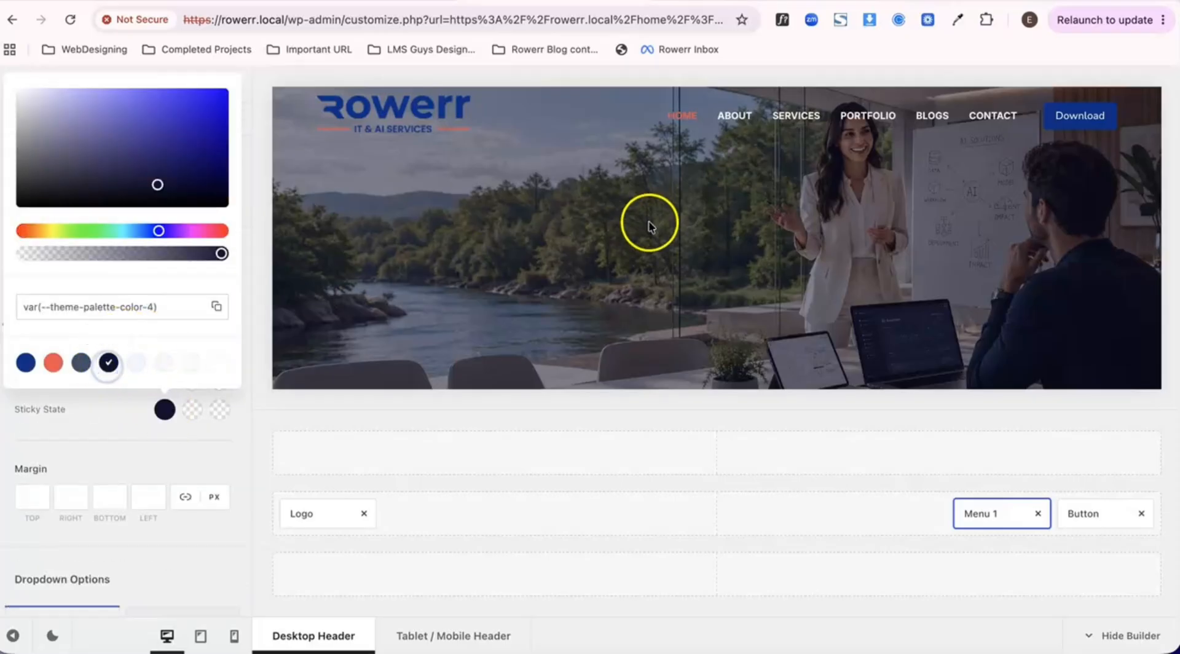
left_click(134, 416)
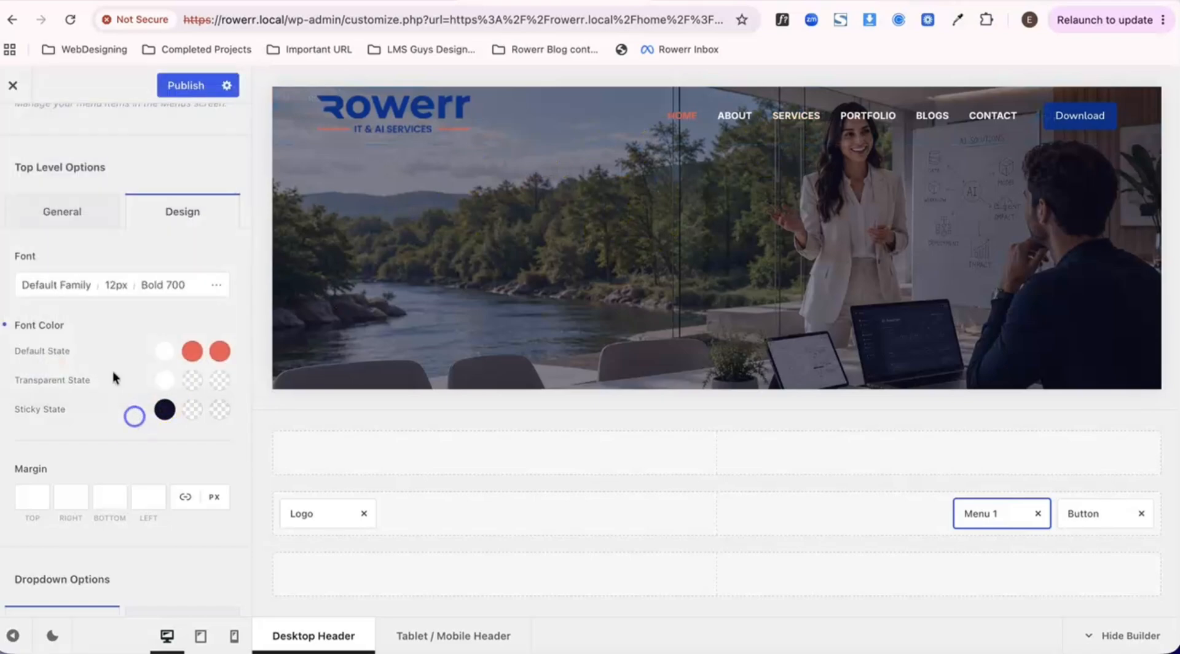
left_click(186, 84)
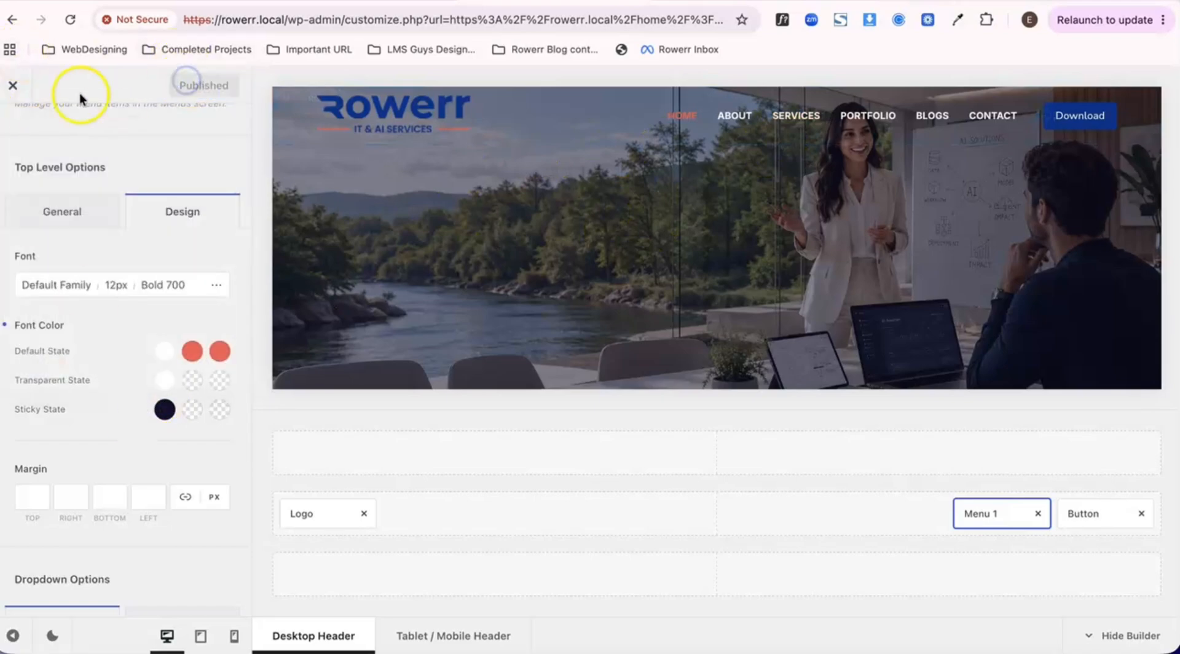
left_click(12, 86)
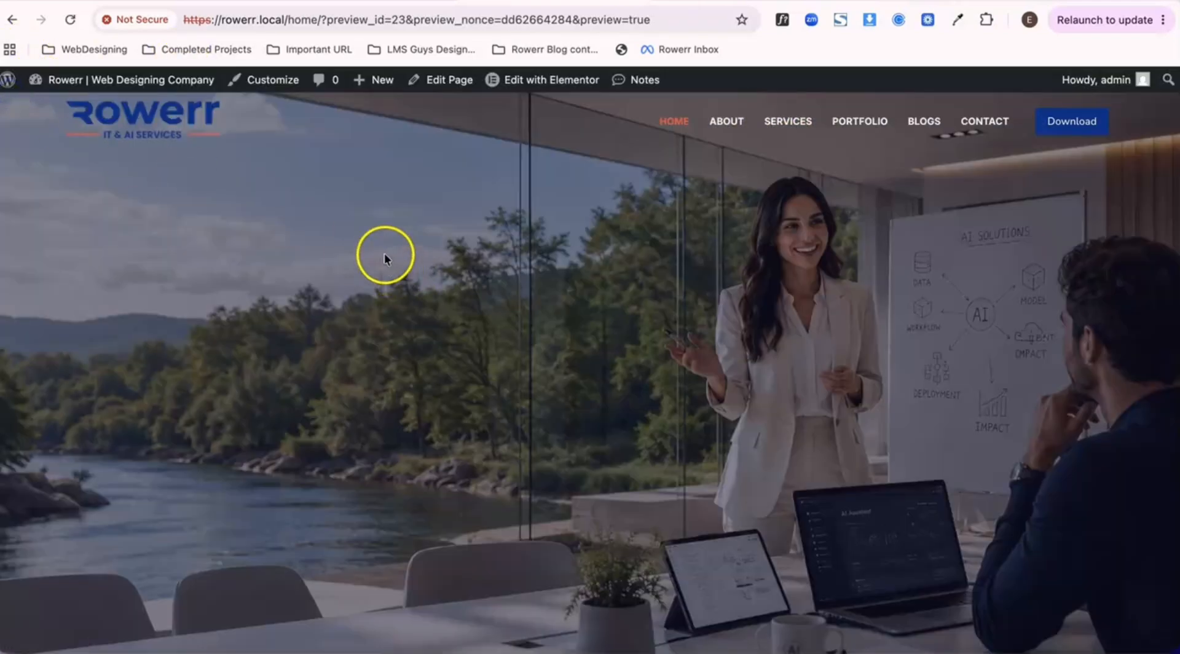
- Examine how the header and its menu text switch between transparent and sticky states while scrolling the Home page
scroll(385, 257, "down", 5)
scroll(385, 257, "up", 5)
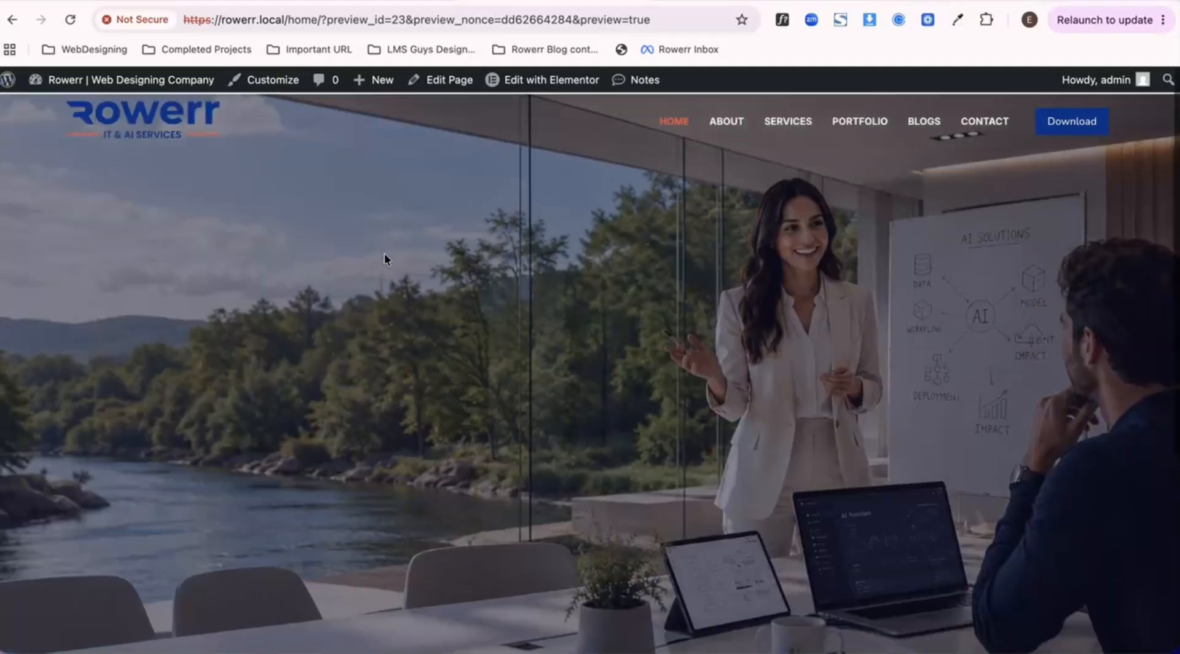
scroll(385, 254, "down", 5)
scroll(385, 255, "up", 5)
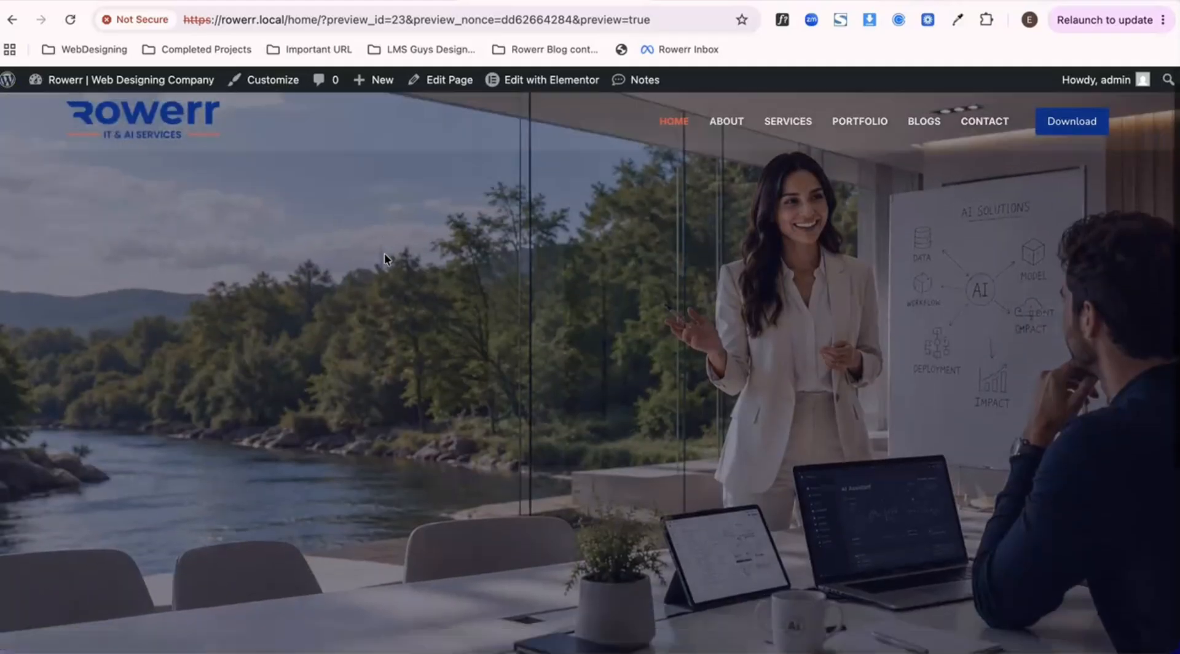
scroll(385, 254, "down", 5)
scroll(384, 253, "up", 5)
scroll(384, 254, "down", 5)
scroll(384, 254, "up", 1)
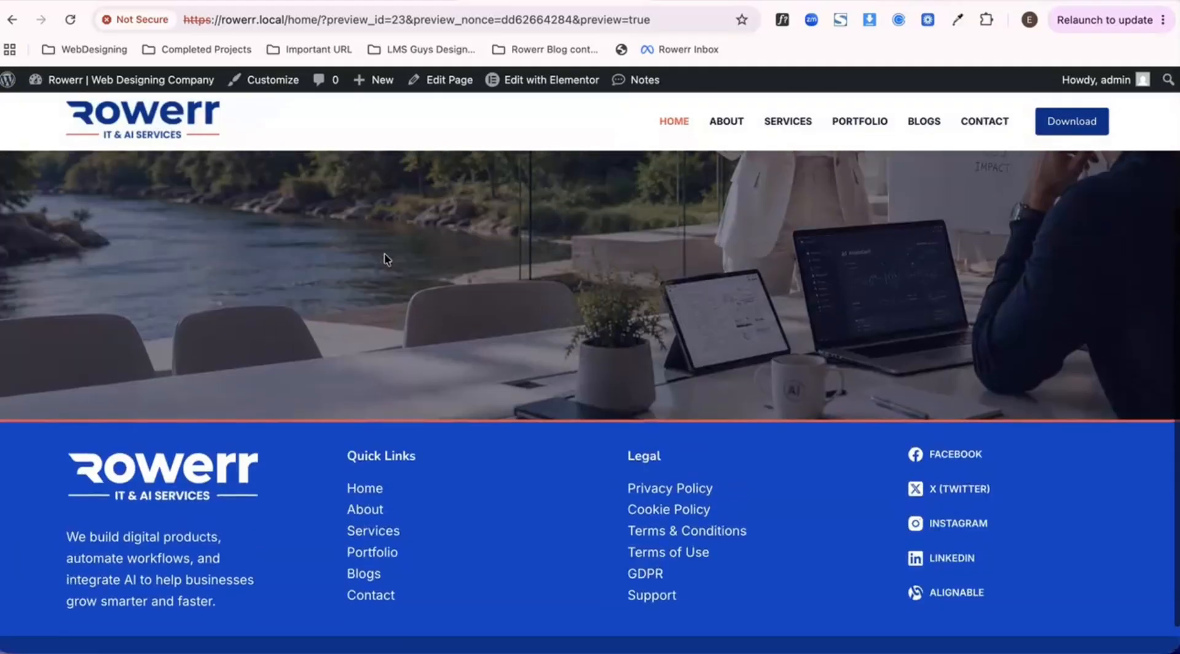
scroll(385, 258, "up", 4)
scroll(384, 258, "down", 5)
scroll(385, 258, "up", 5)
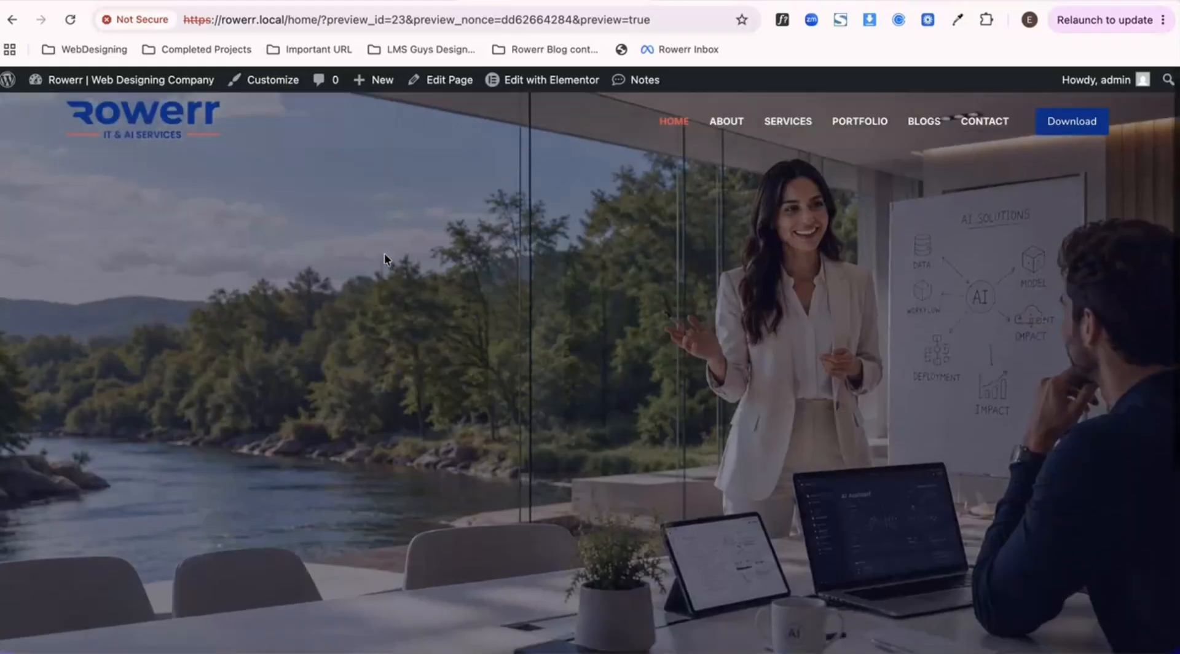
scroll(385, 257, "down", 5)
scroll(385, 257, "up", 5)
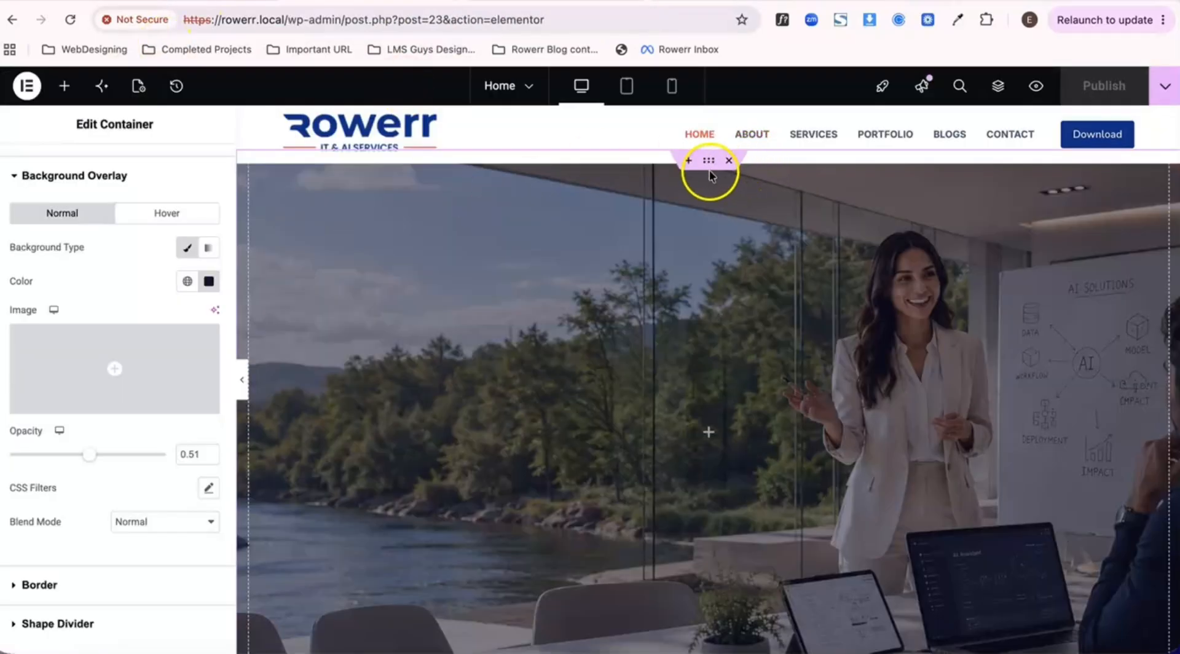
- Clear the background overlay color of the hero container on the Home page in Elementor
left_click(209, 281)
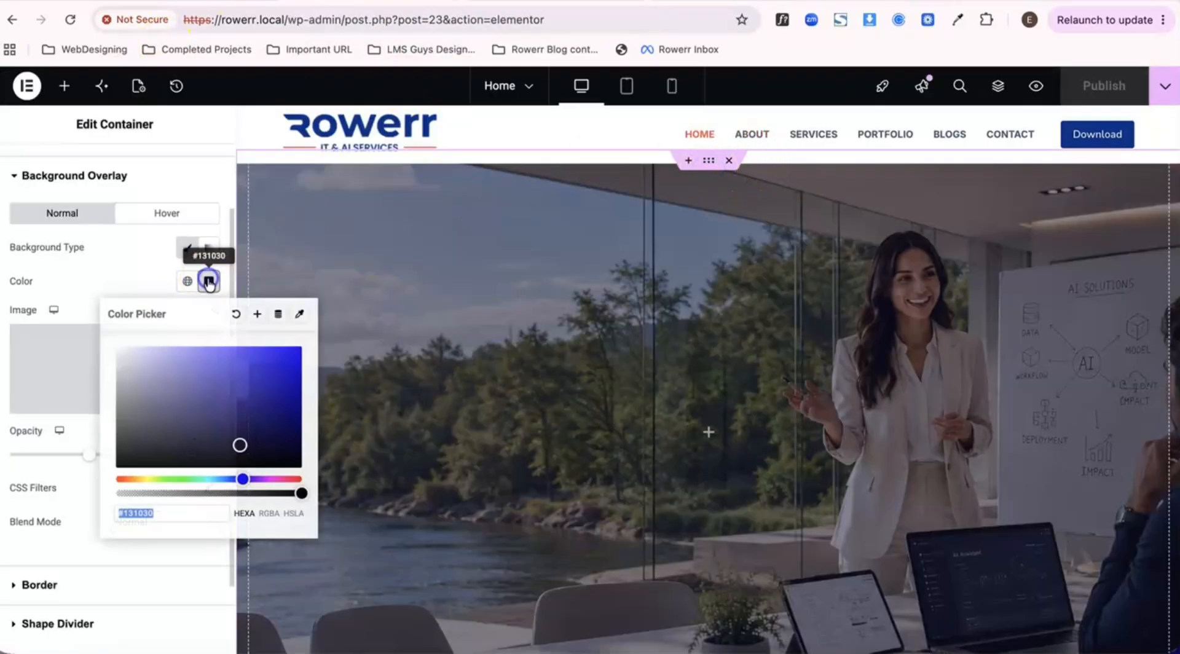
left_click(234, 314)
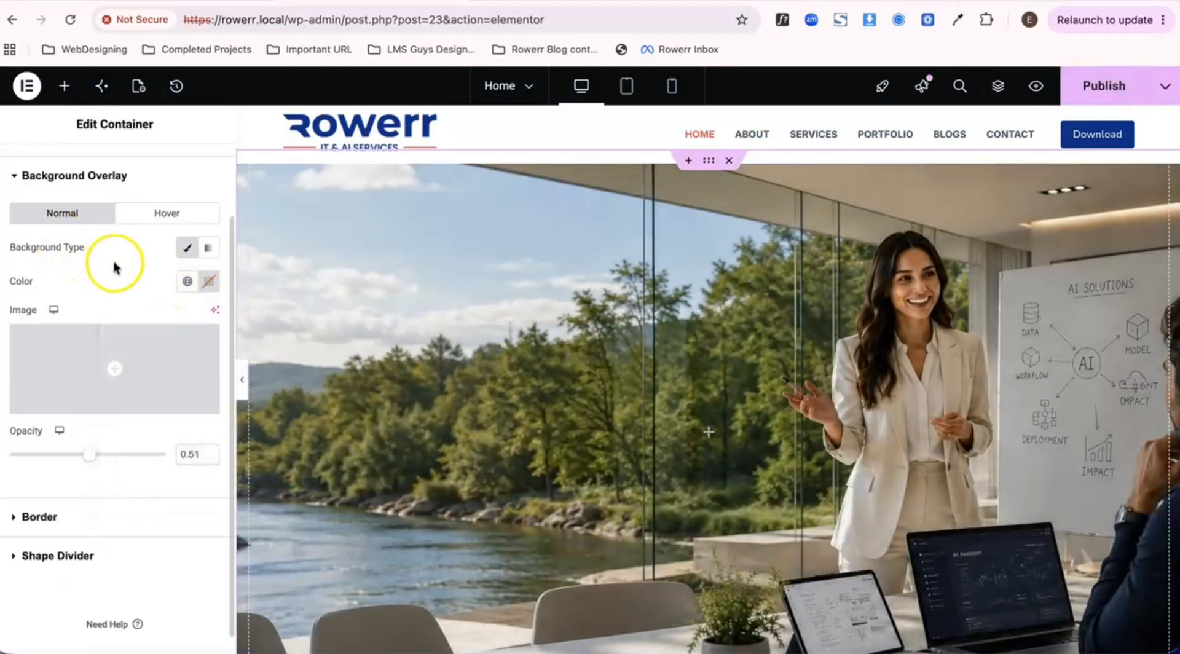
- Publish the Home page without the overlay color and check the transparent and sticky header over the hero on the front end
left_click(43, 184)
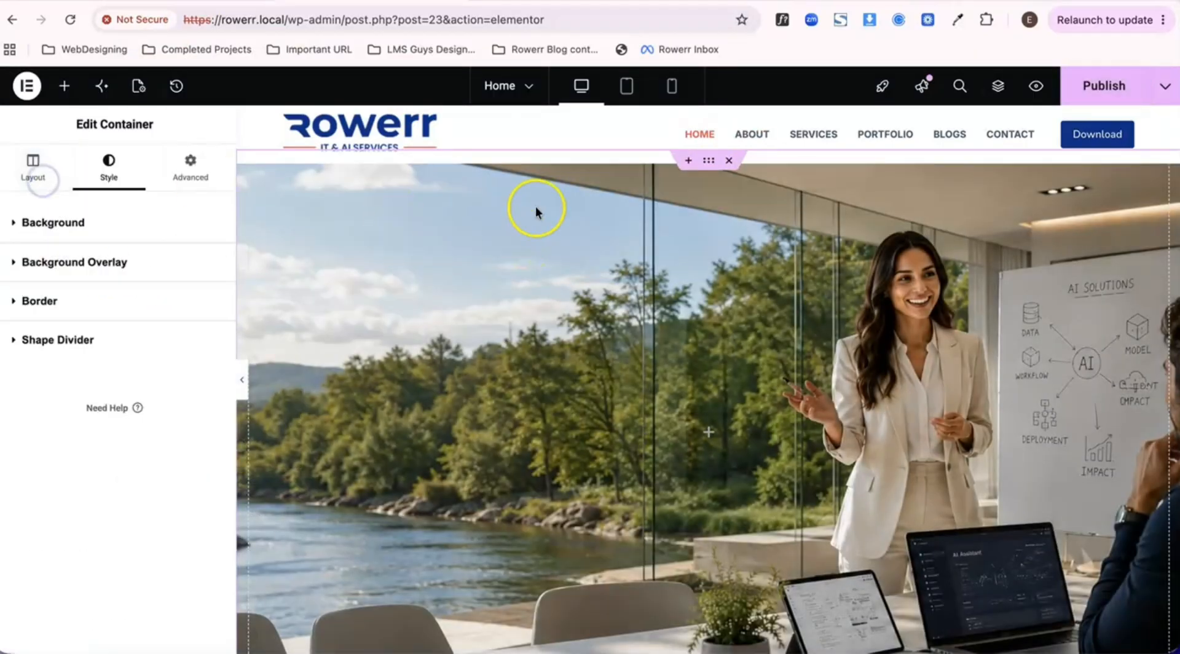
left_click(1095, 95)
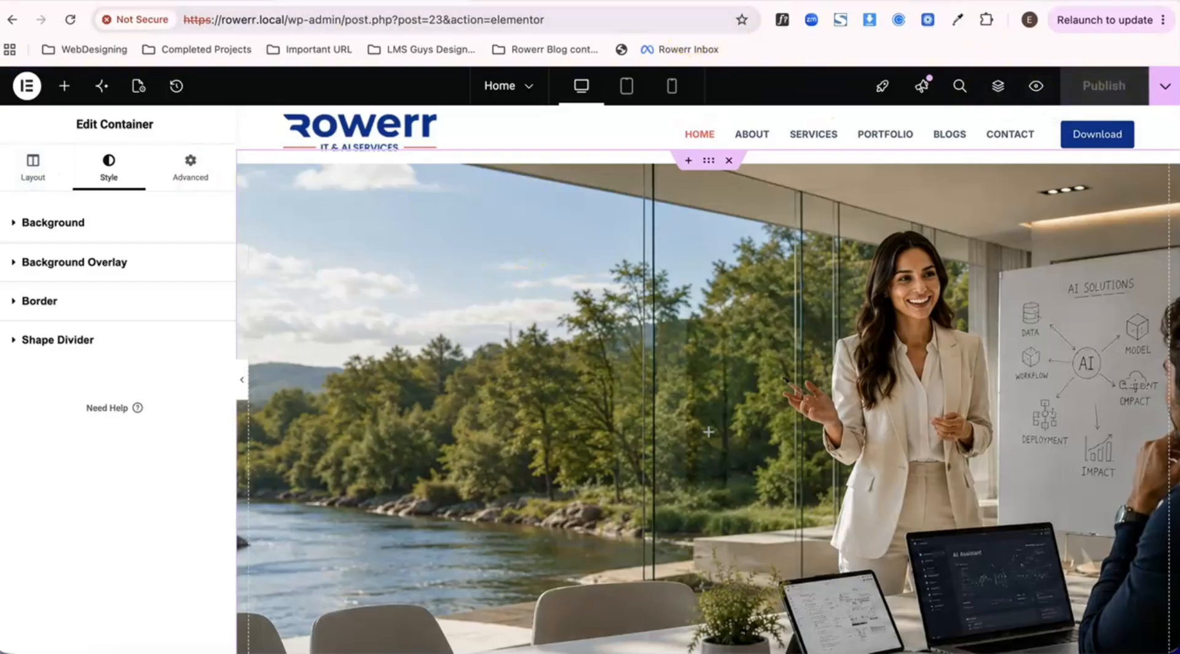
left_click(492, 2)
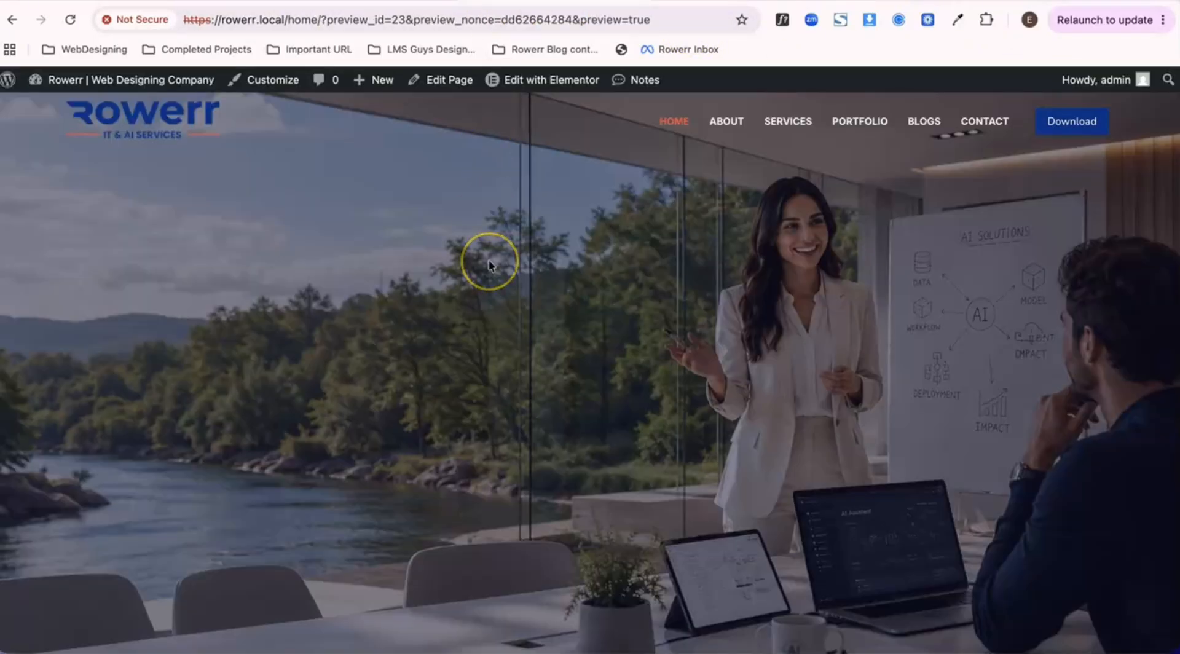
scroll(564, 359, "down", 5)
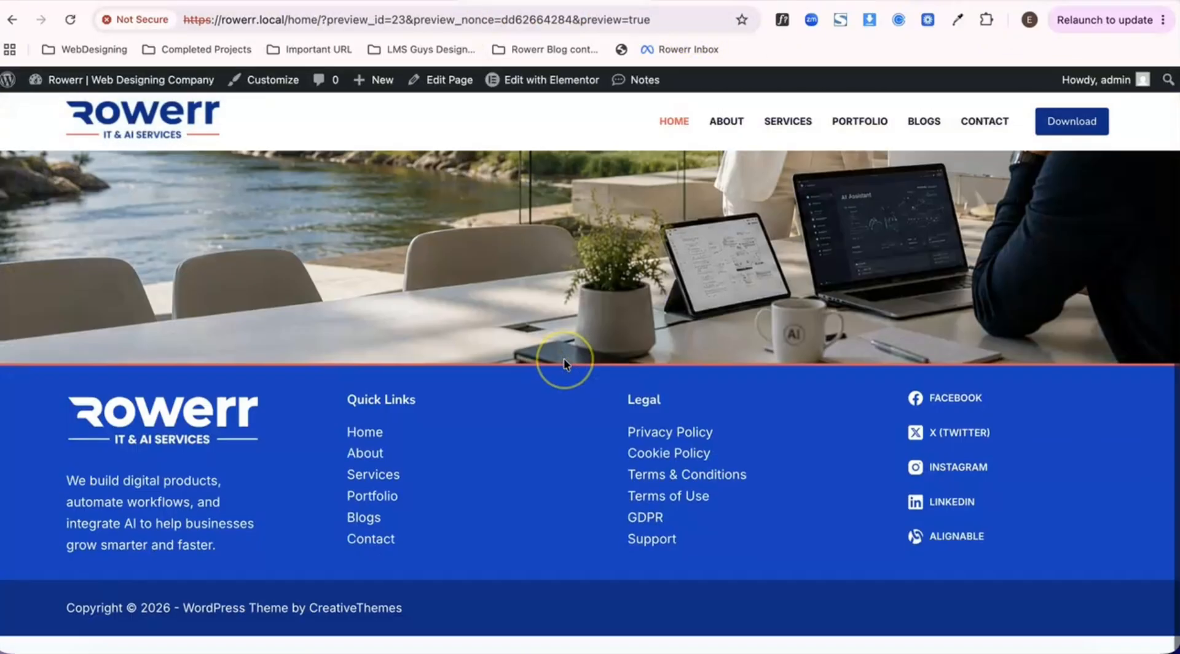
scroll(563, 358, "up", 5)
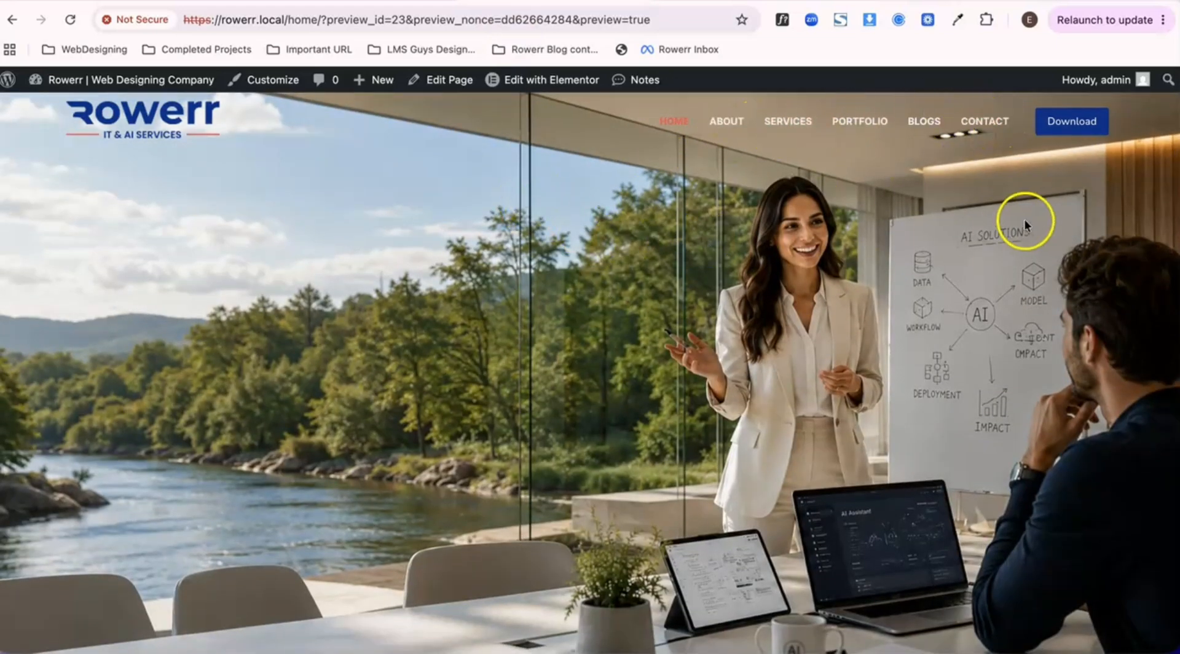
scroll(787, 243, "down", 5)
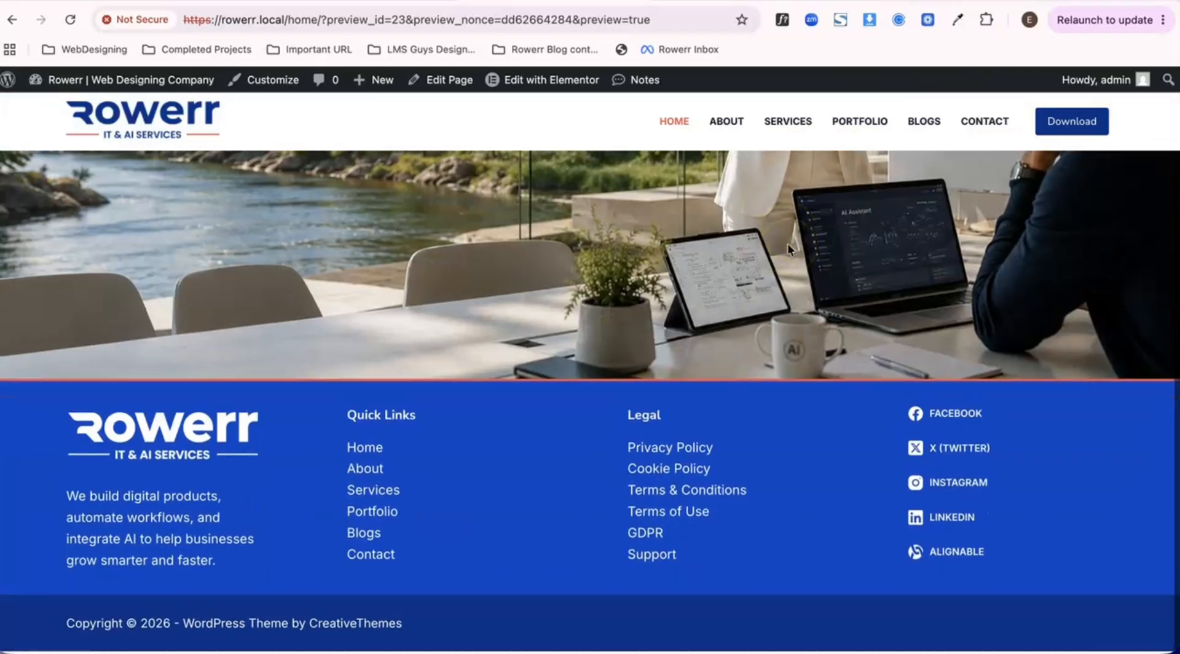
scroll(787, 243, "up", 5)
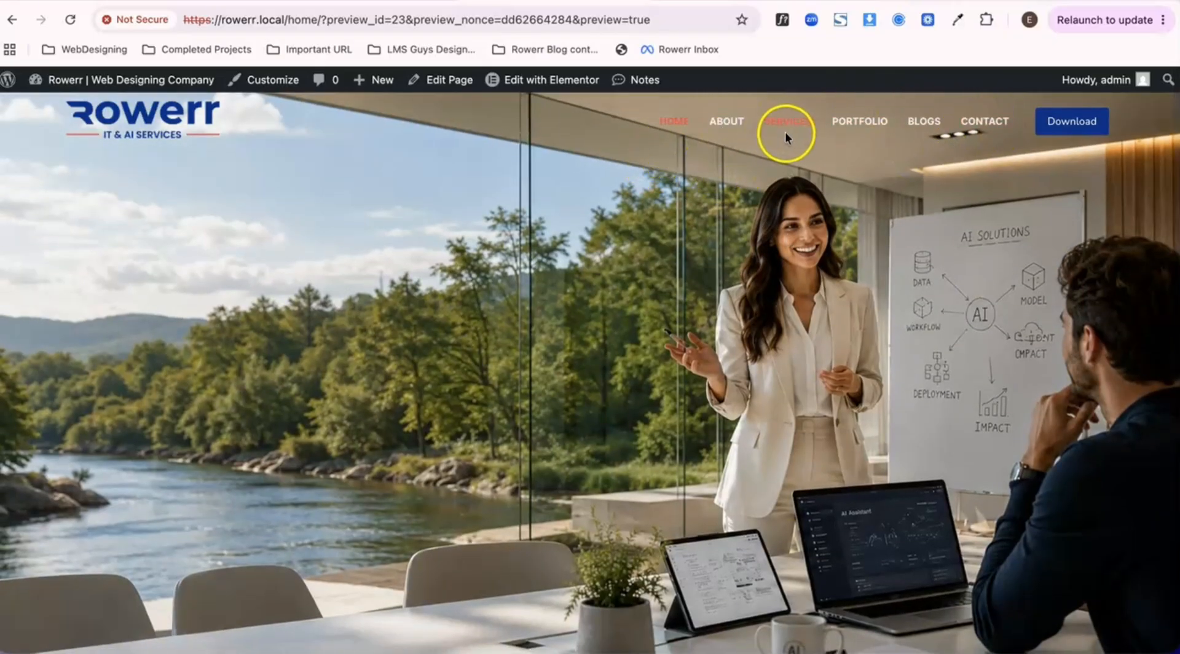
scroll(773, 145, "down", 5)
scroll(773, 146, "up", 5)
- Open the theme customizer from the Home page preview
left_click(285, 81)
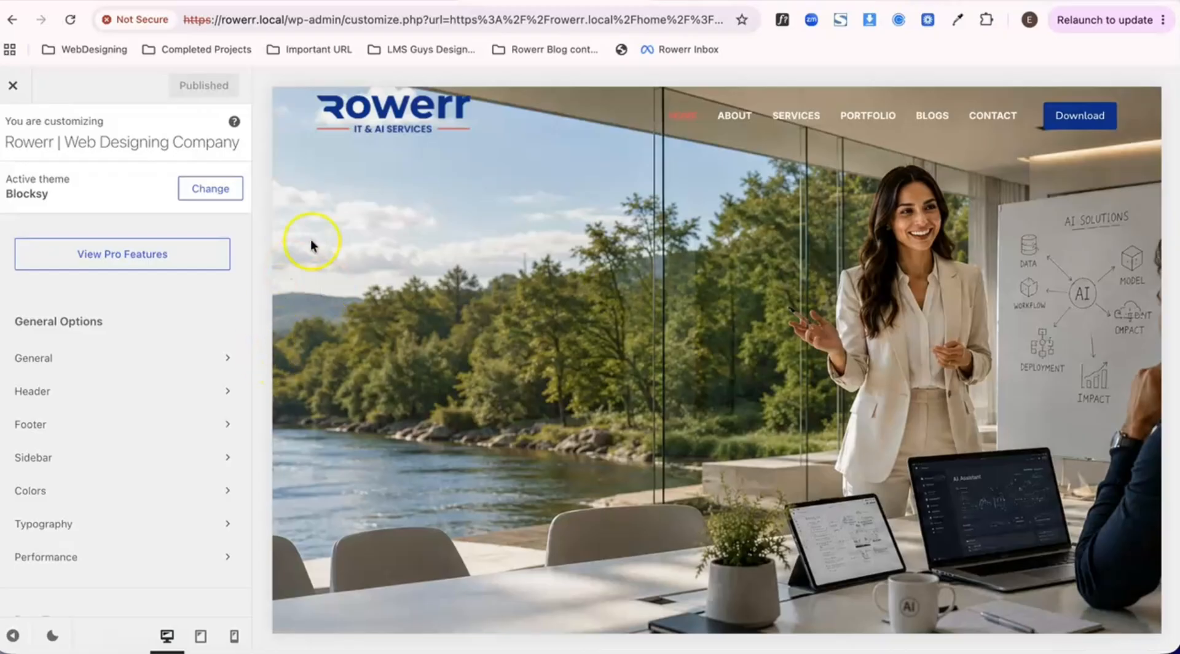
scroll(210, 382, "down", 1)
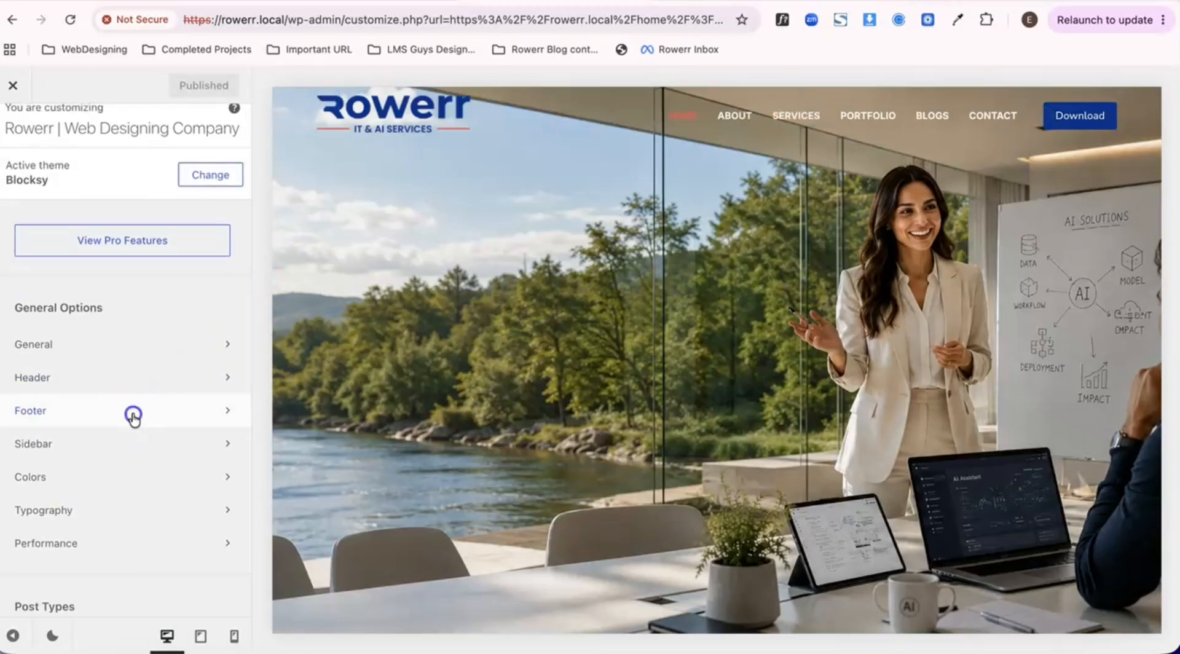
left_click(133, 414)
left_click(161, 253)
left_click(58, 238)
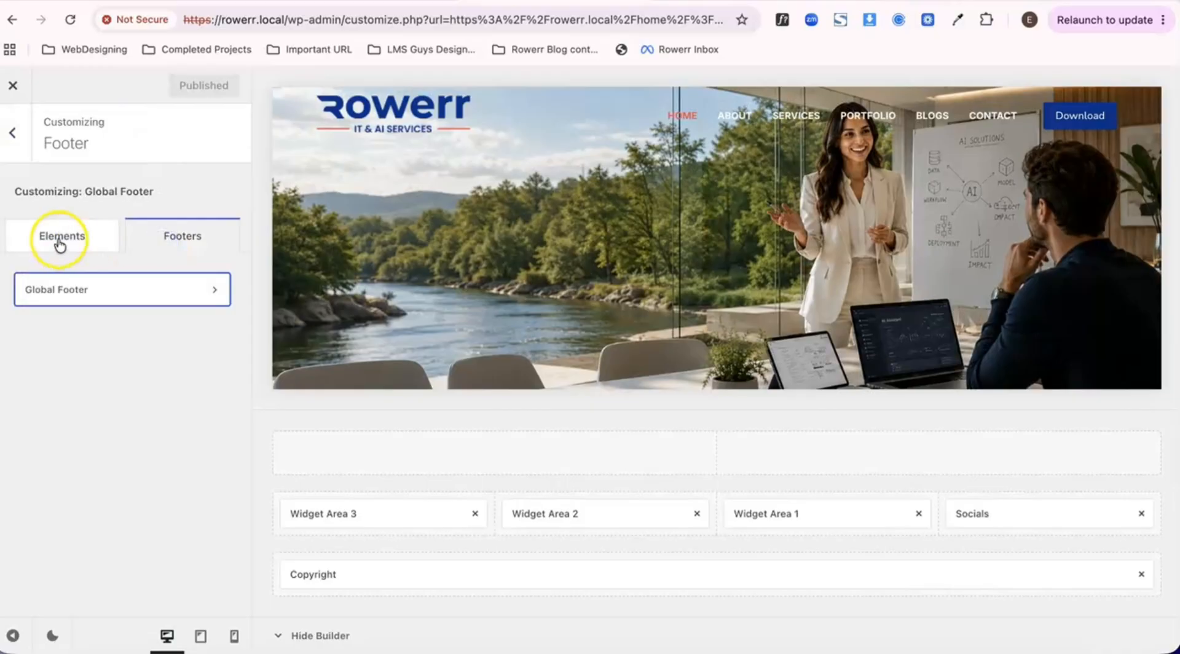
left_click(15, 162)
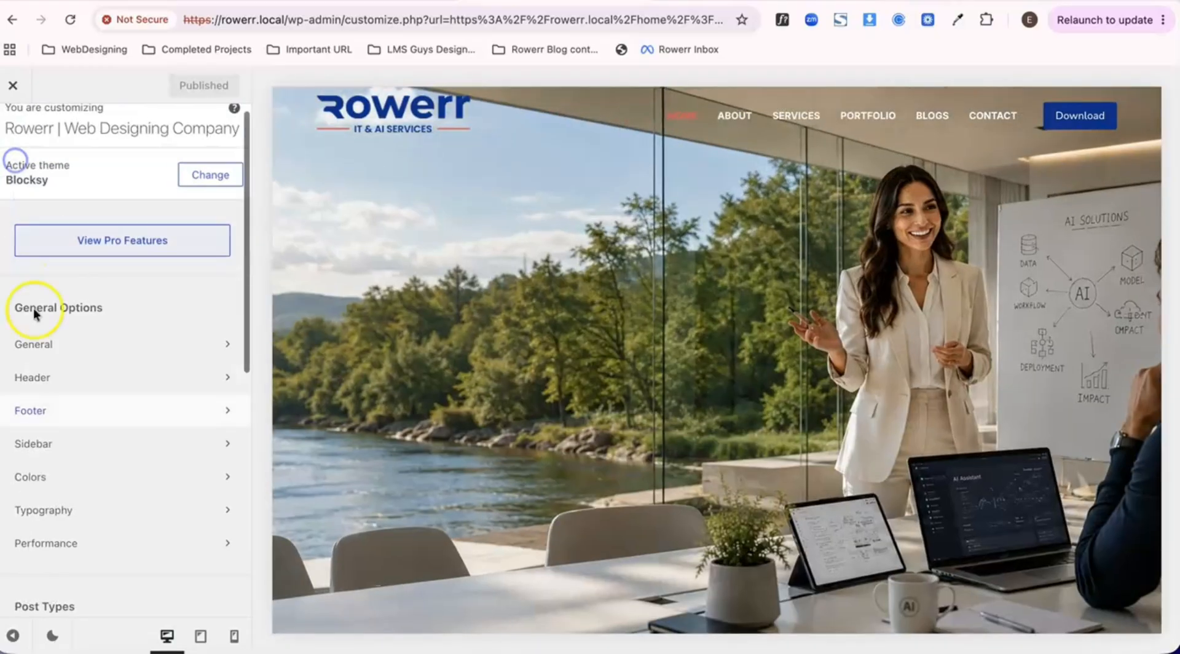
- Set the Global Header's transparent-state background to dark theme palette color 4 with its opacity reduced to about 0.24
left_click(54, 375)
left_click(163, 236)
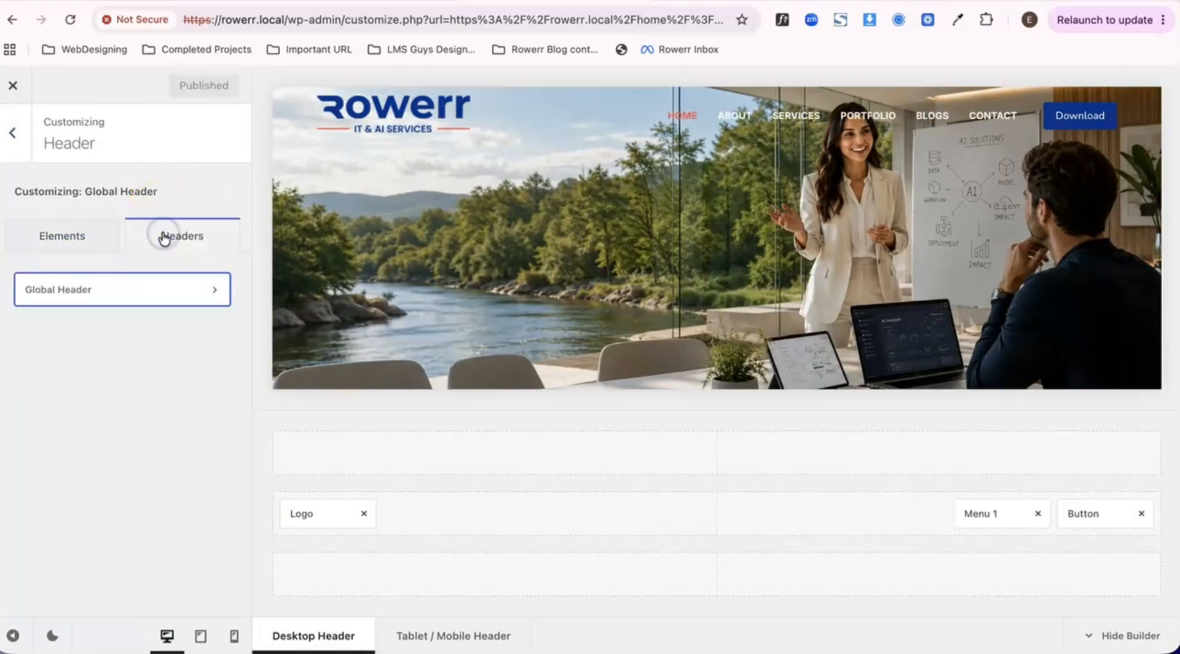
left_click(150, 292)
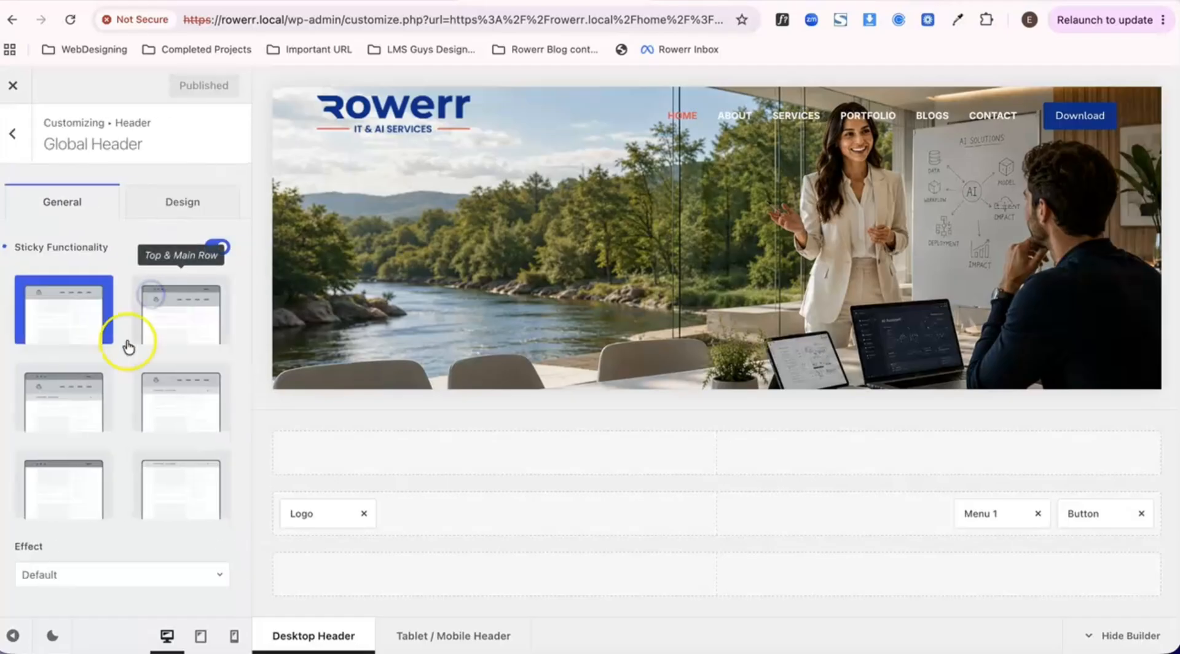
left_click(161, 209)
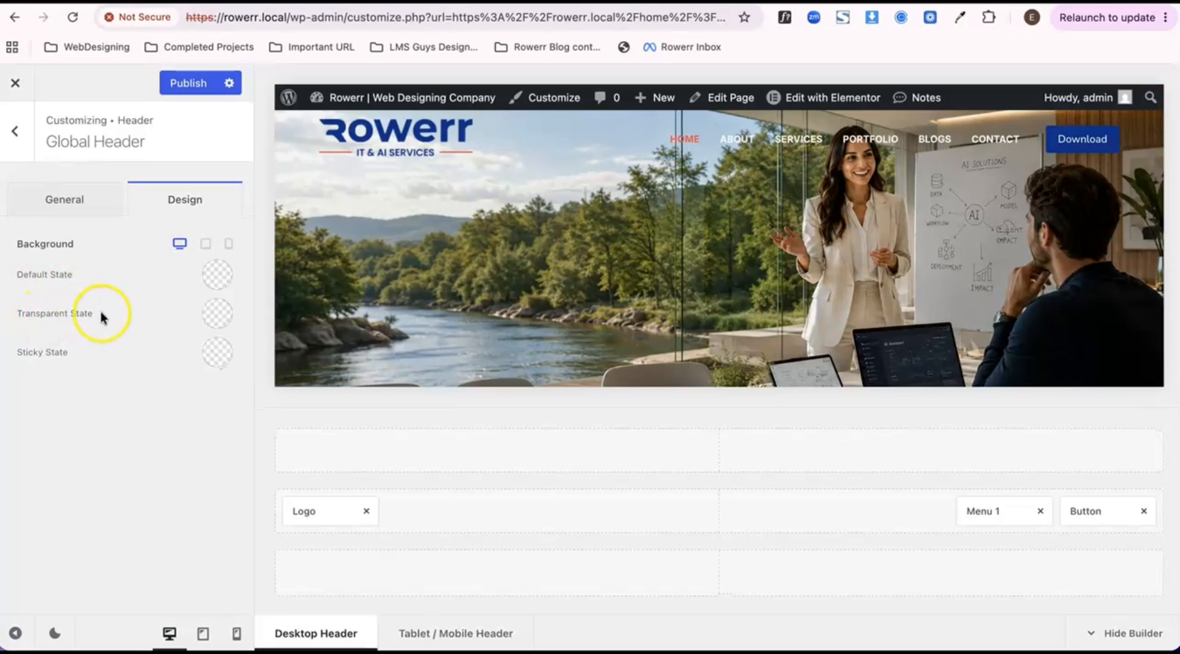
left_click(216, 314)
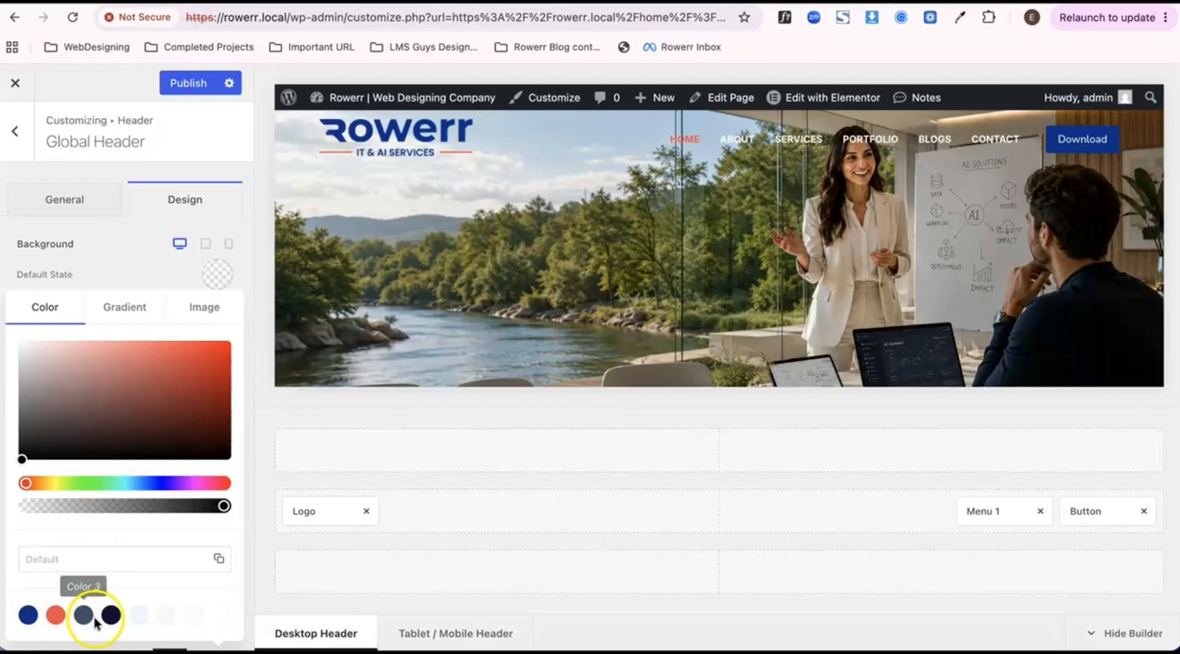
left_click(112, 617)
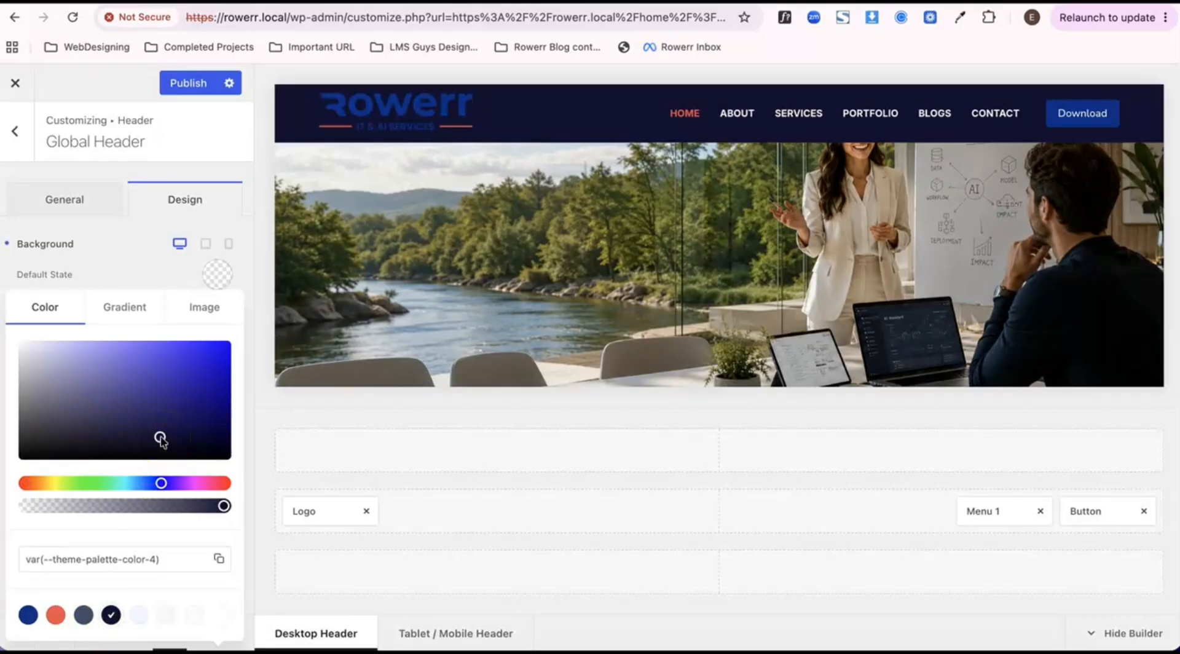
left_click_drag(223, 506, 104, 513)
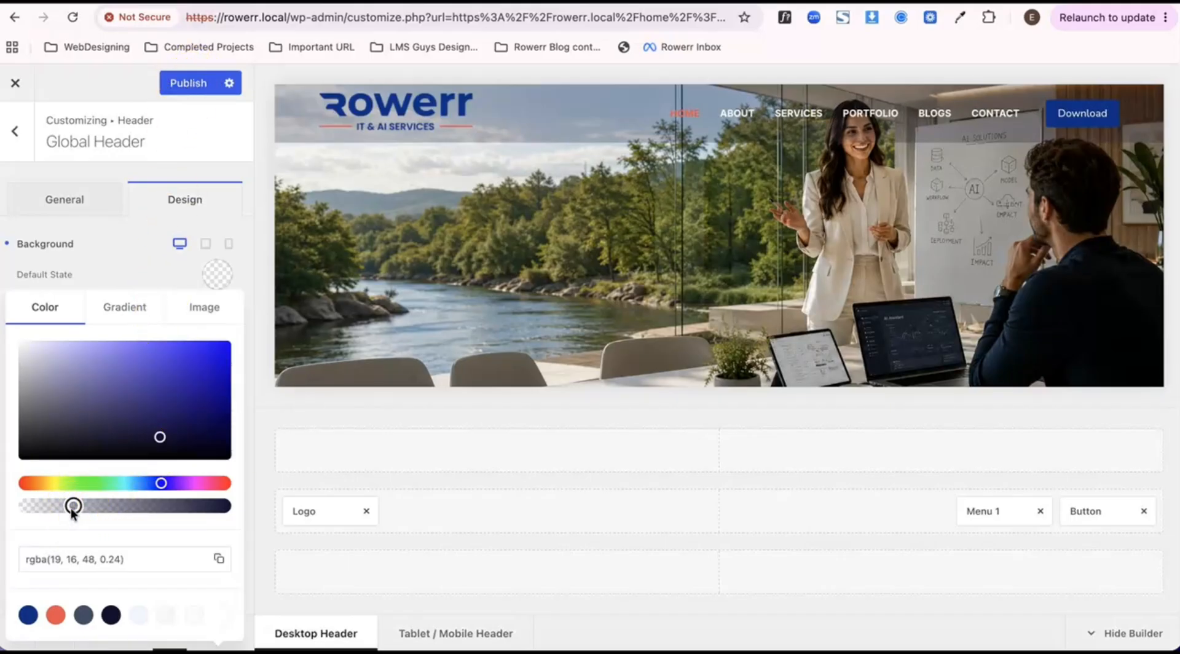
left_click_drag(71, 510, 70, 511)
- Publish the transparent header's background and check the header on the live Home page while scrolling
left_click(203, 87)
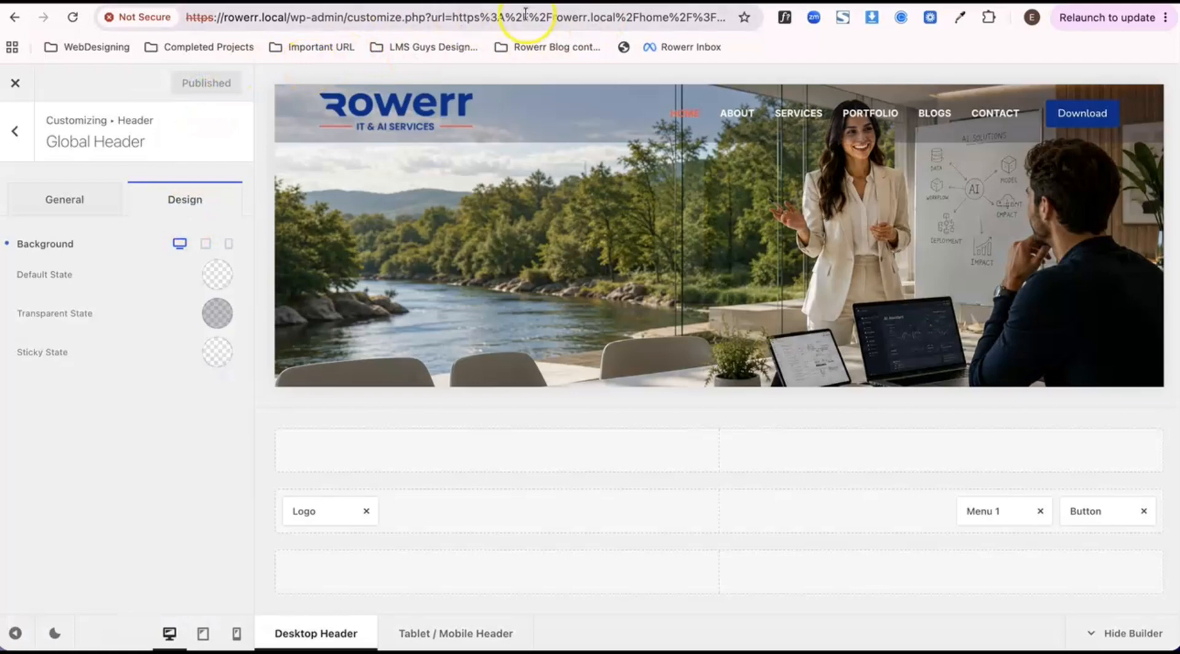
key("ctrl+Tab")
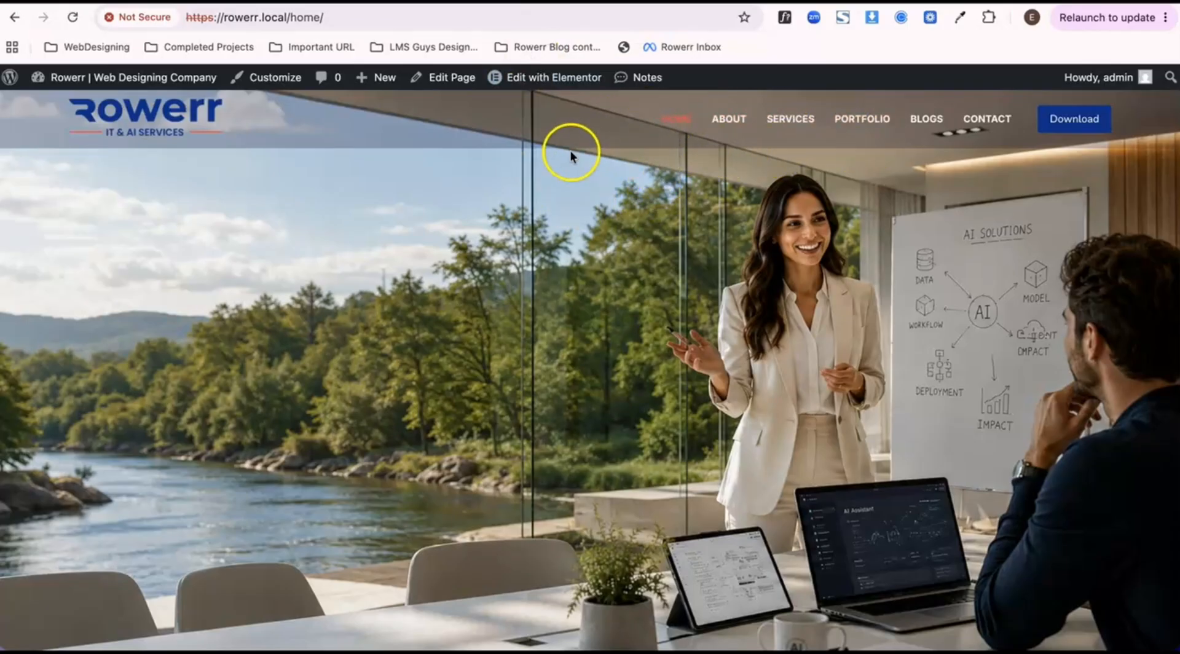
scroll(246, 324, "down", 5)
scroll(246, 325, "up", 5)
scroll(246, 323, "up", 2)
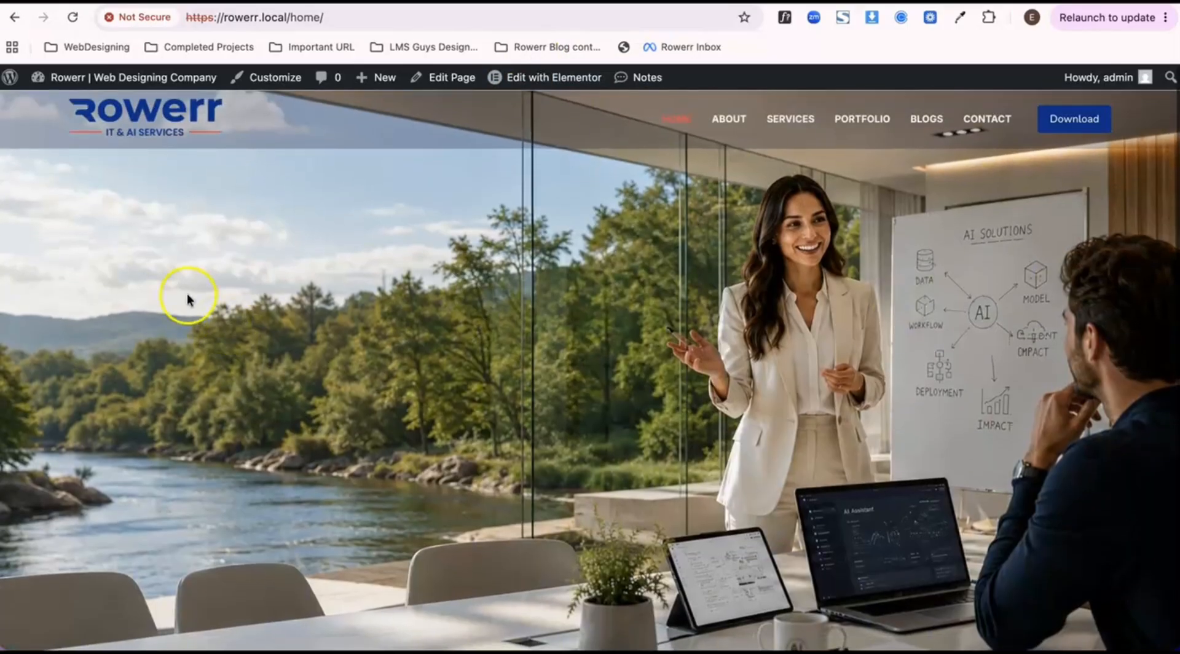
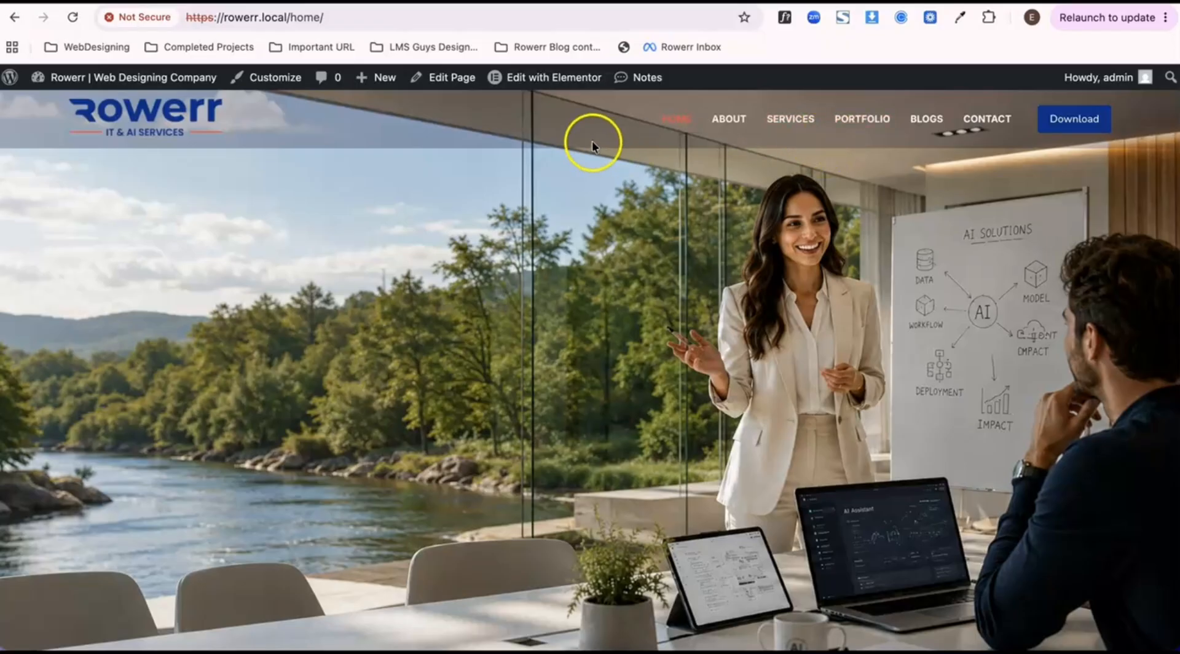
- Examine how the live Home page's header changes between its transparent and sticky states over the hero image and down to the footer
scroll(513, 309, "down", 5)
scroll(513, 308, "up", 5)
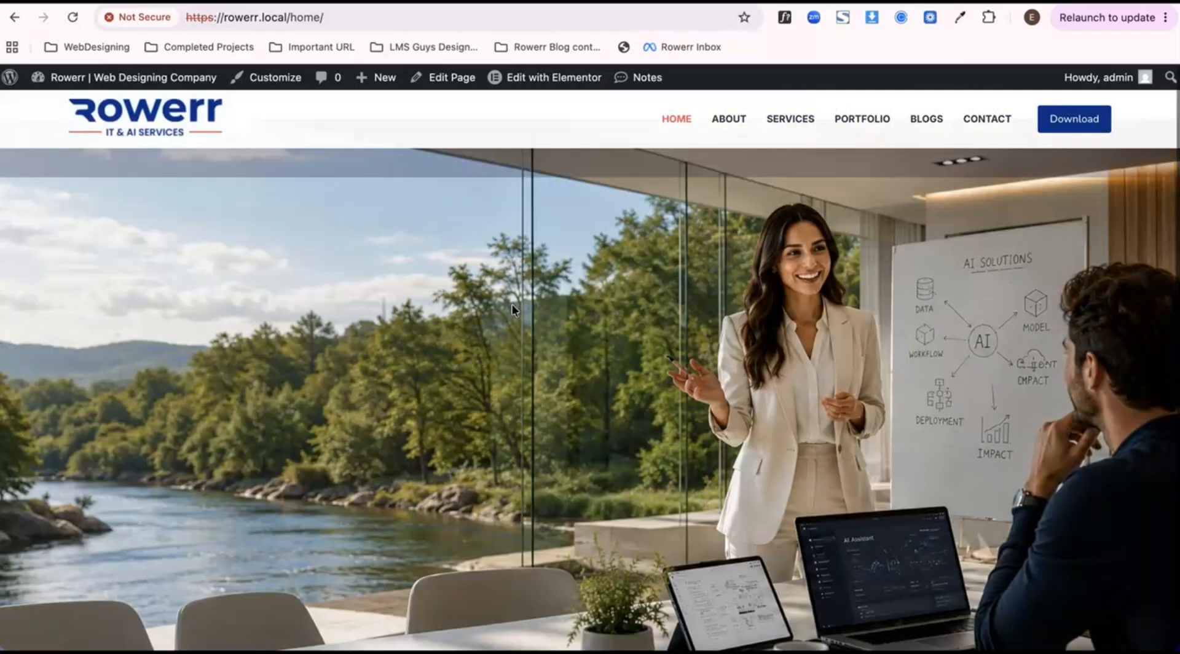
scroll(513, 309, "down", 5)
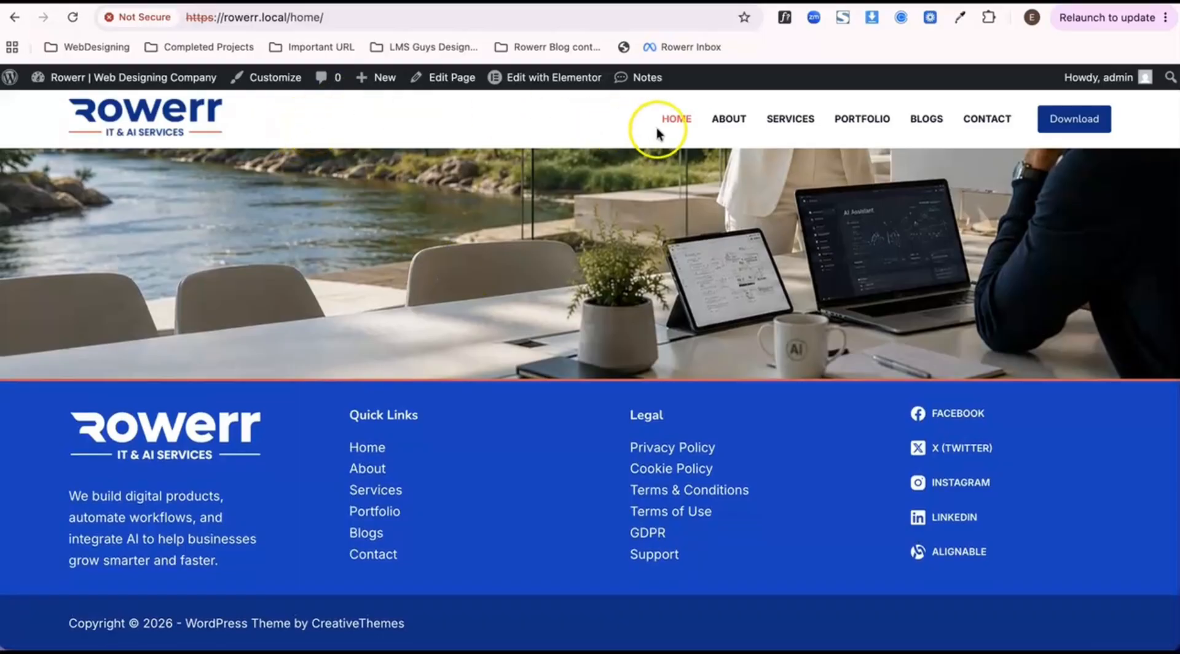
scroll(467, 236, "up", 5)
scroll(467, 237, "down", 5)
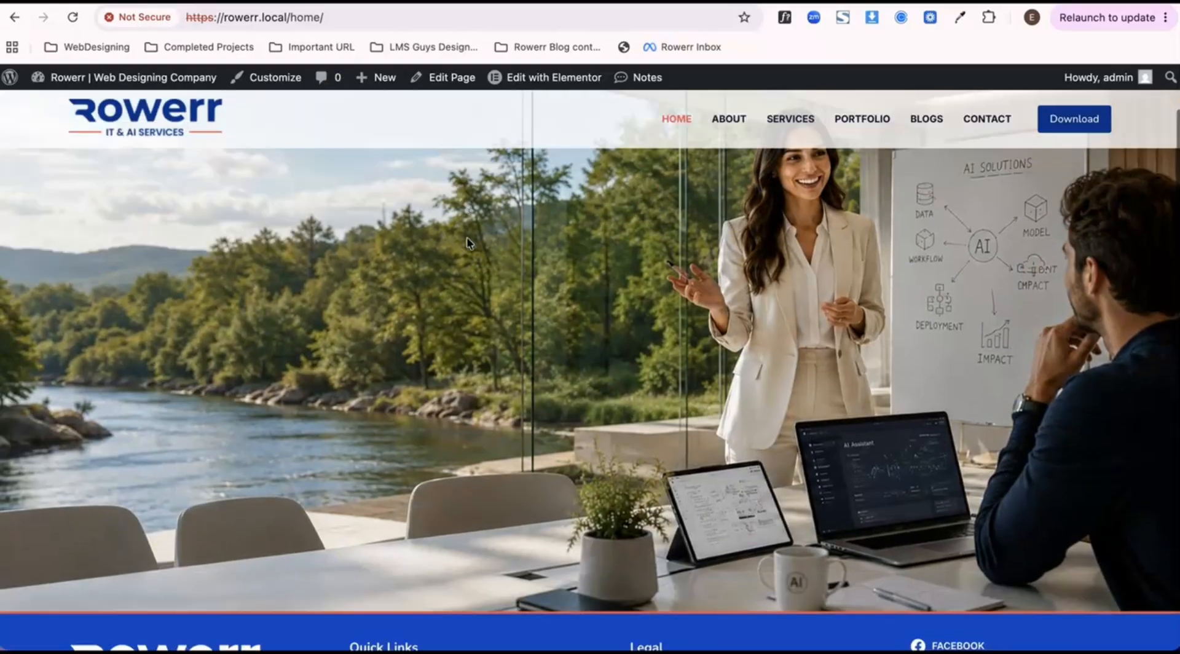
scroll(467, 237, "up", 5)
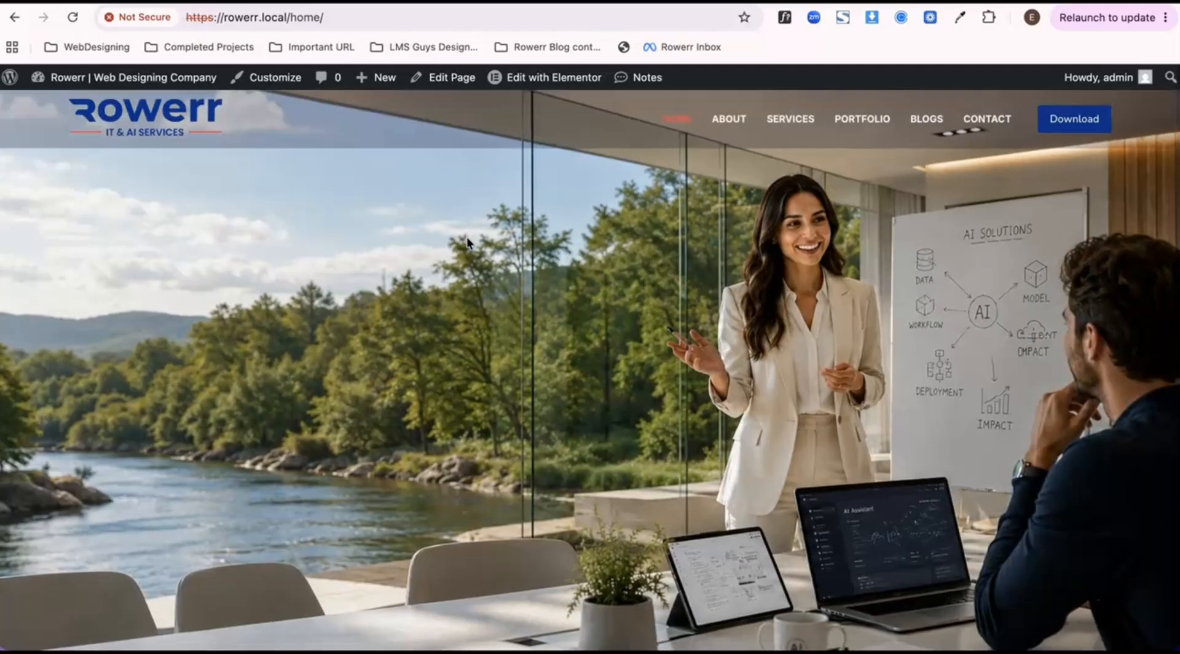
scroll(467, 237, "down", 2)
scroll(467, 242, "down", 3)
scroll(467, 236, "up", 5)
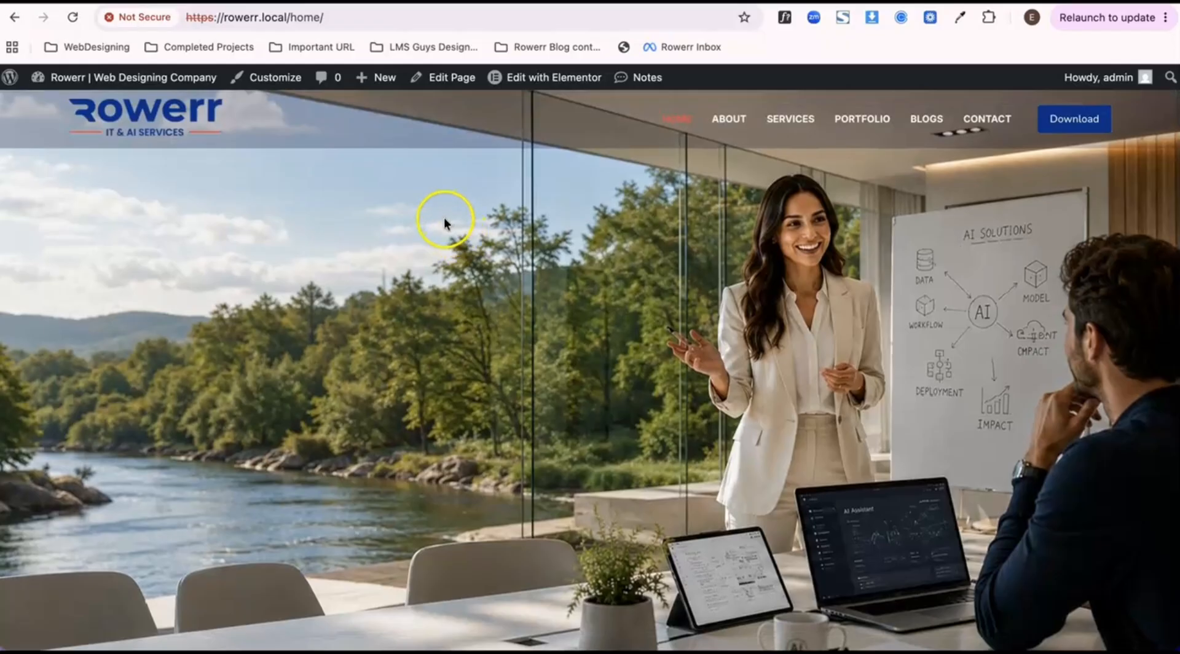
scroll(444, 221, "down", 5)
scroll(443, 220, "up", 5)
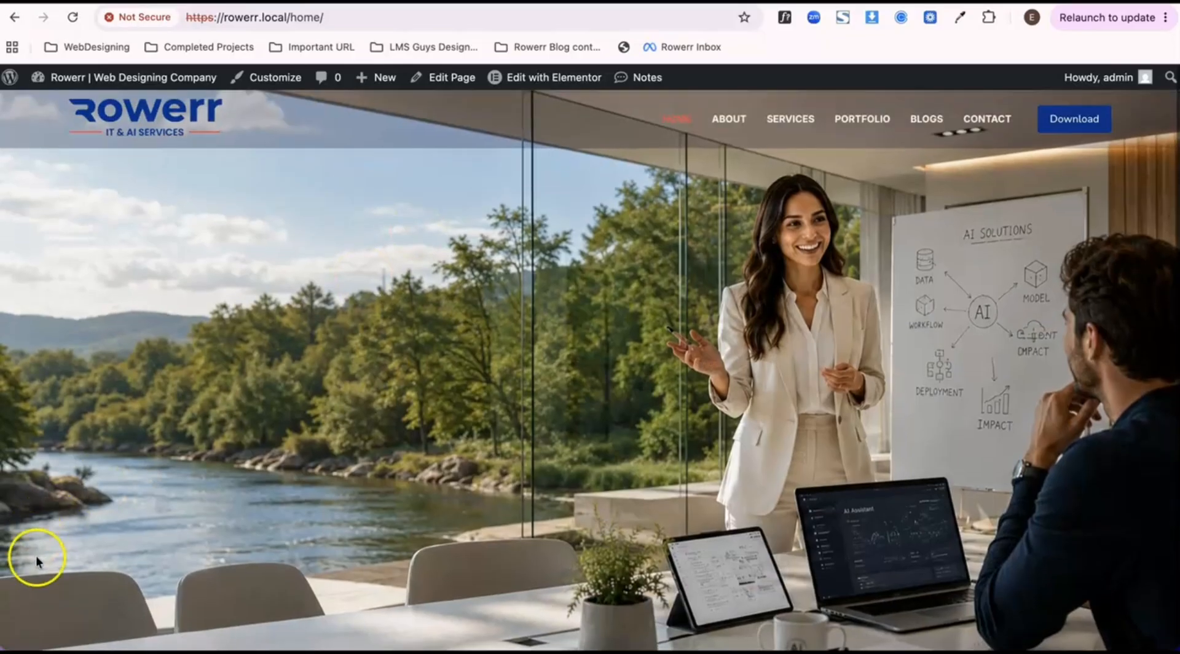